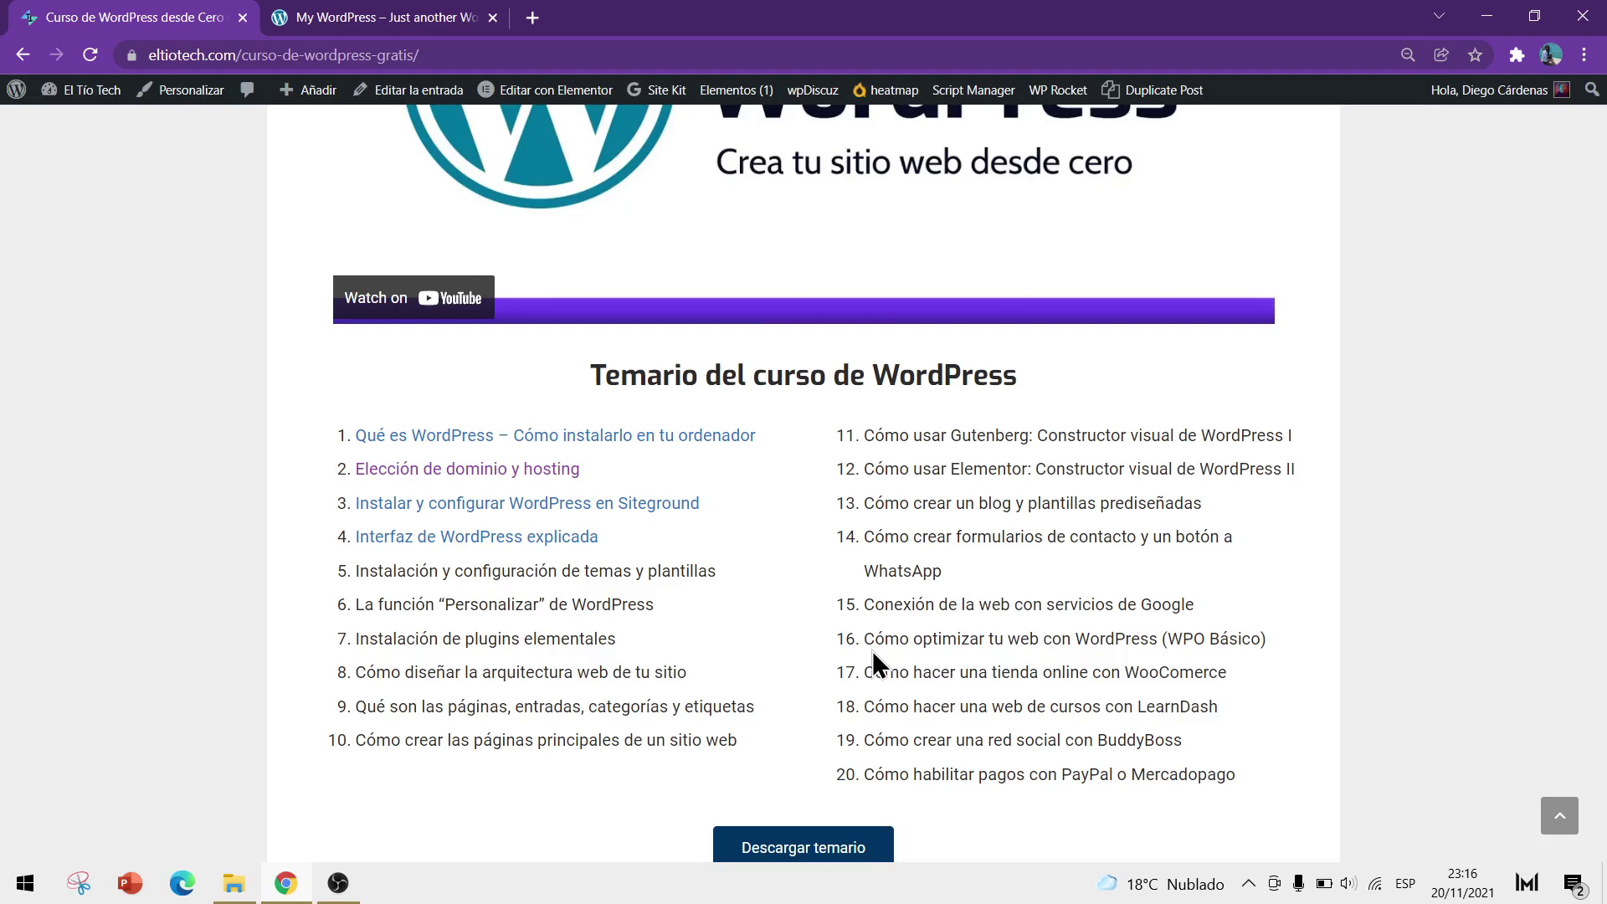
- Look over the free WordPress course page, from the syllabus to the e-mail notification sign-up form
scroll(776, 636, "down", 4)
scroll(768, 633, "down", 2)
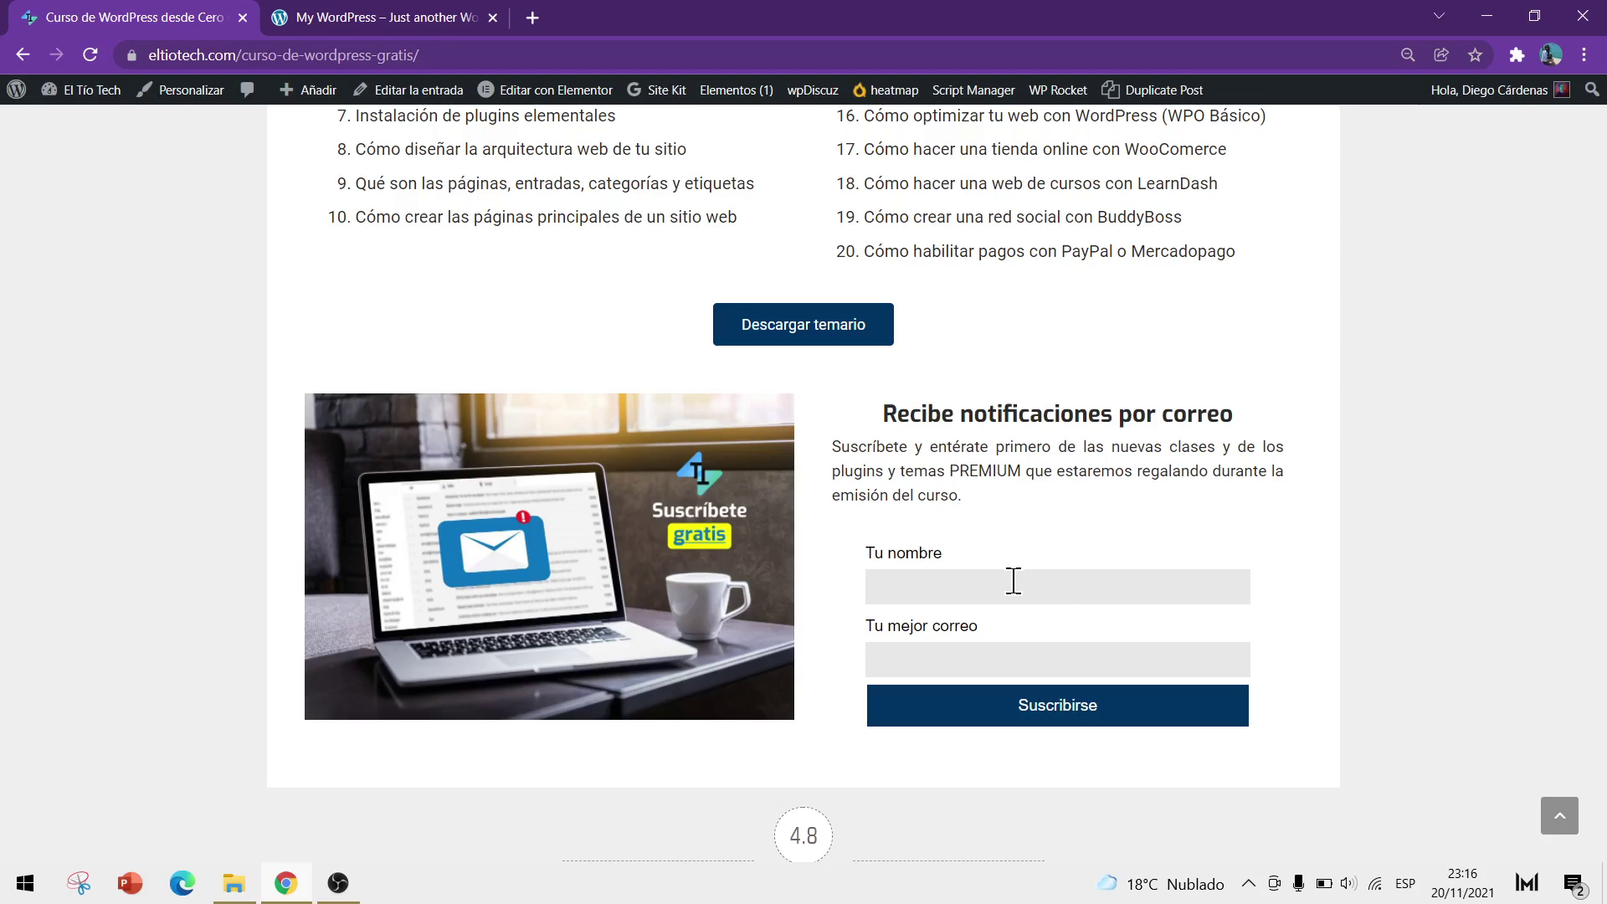
scroll(1013, 581, "up", 14)
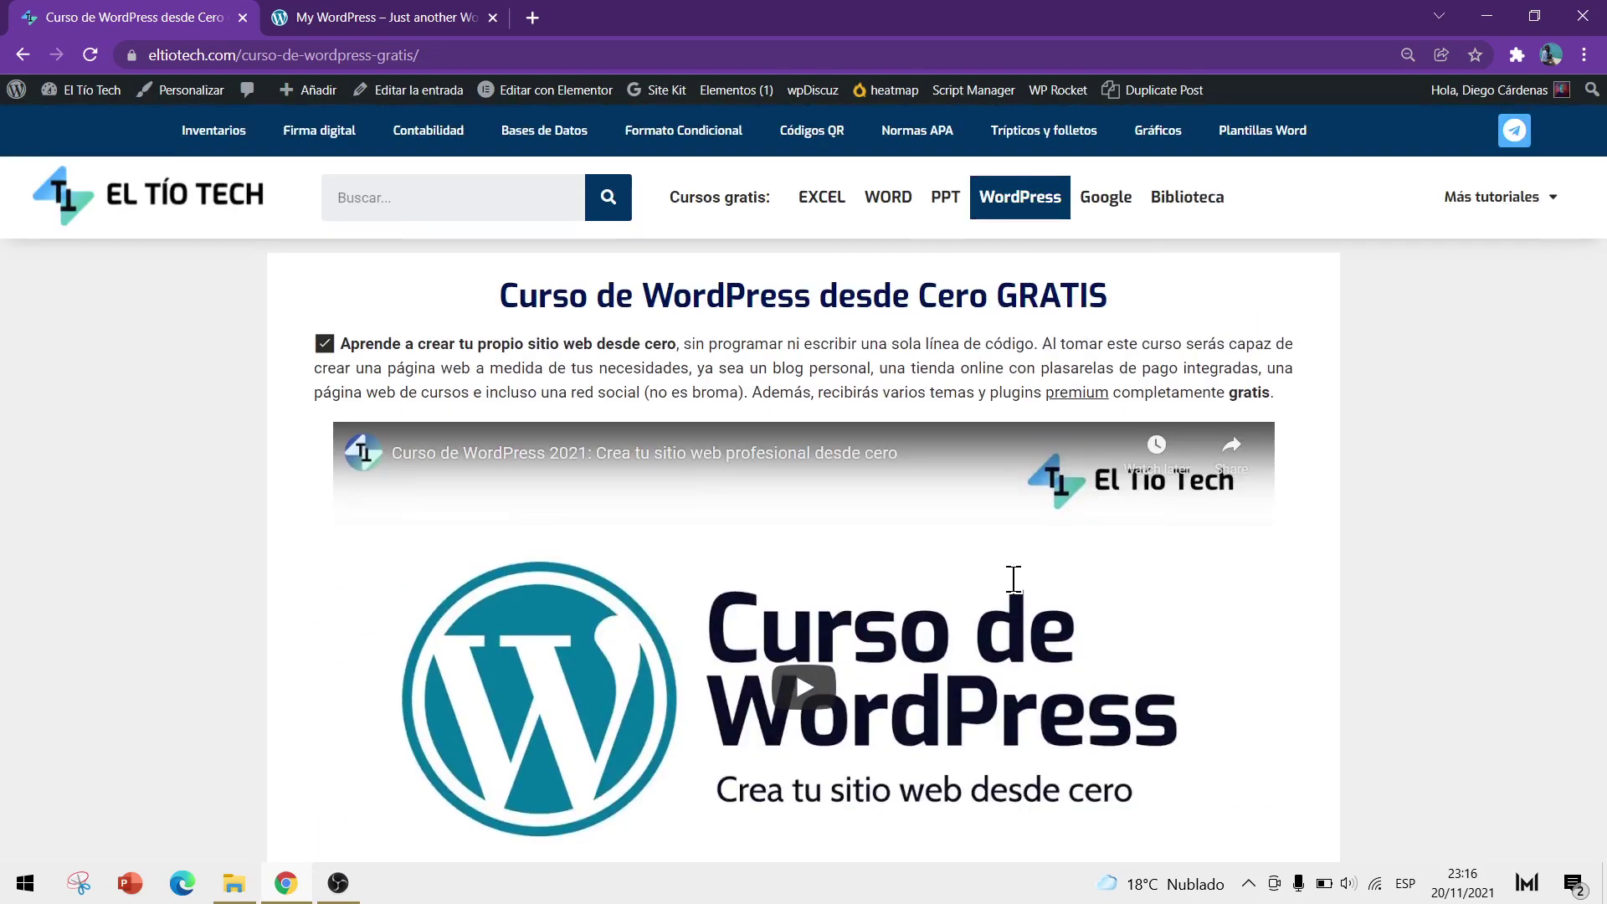
- Switch to the My WordPress site and look over its home page's opening section
left_click(390, 20)
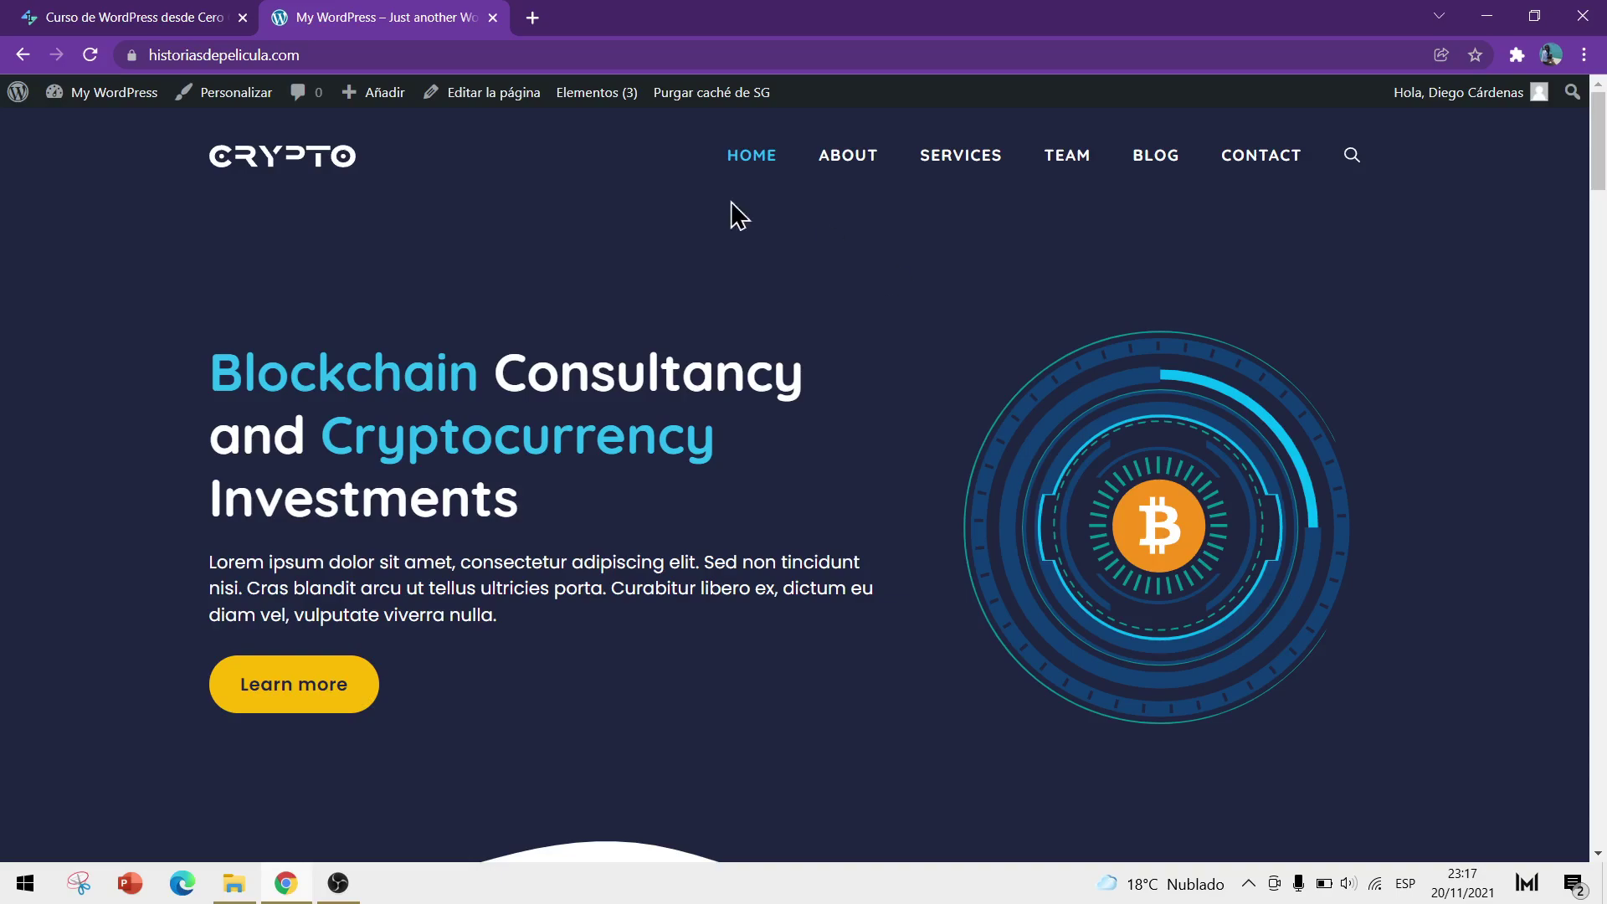
scroll(1034, 419, "down", 7)
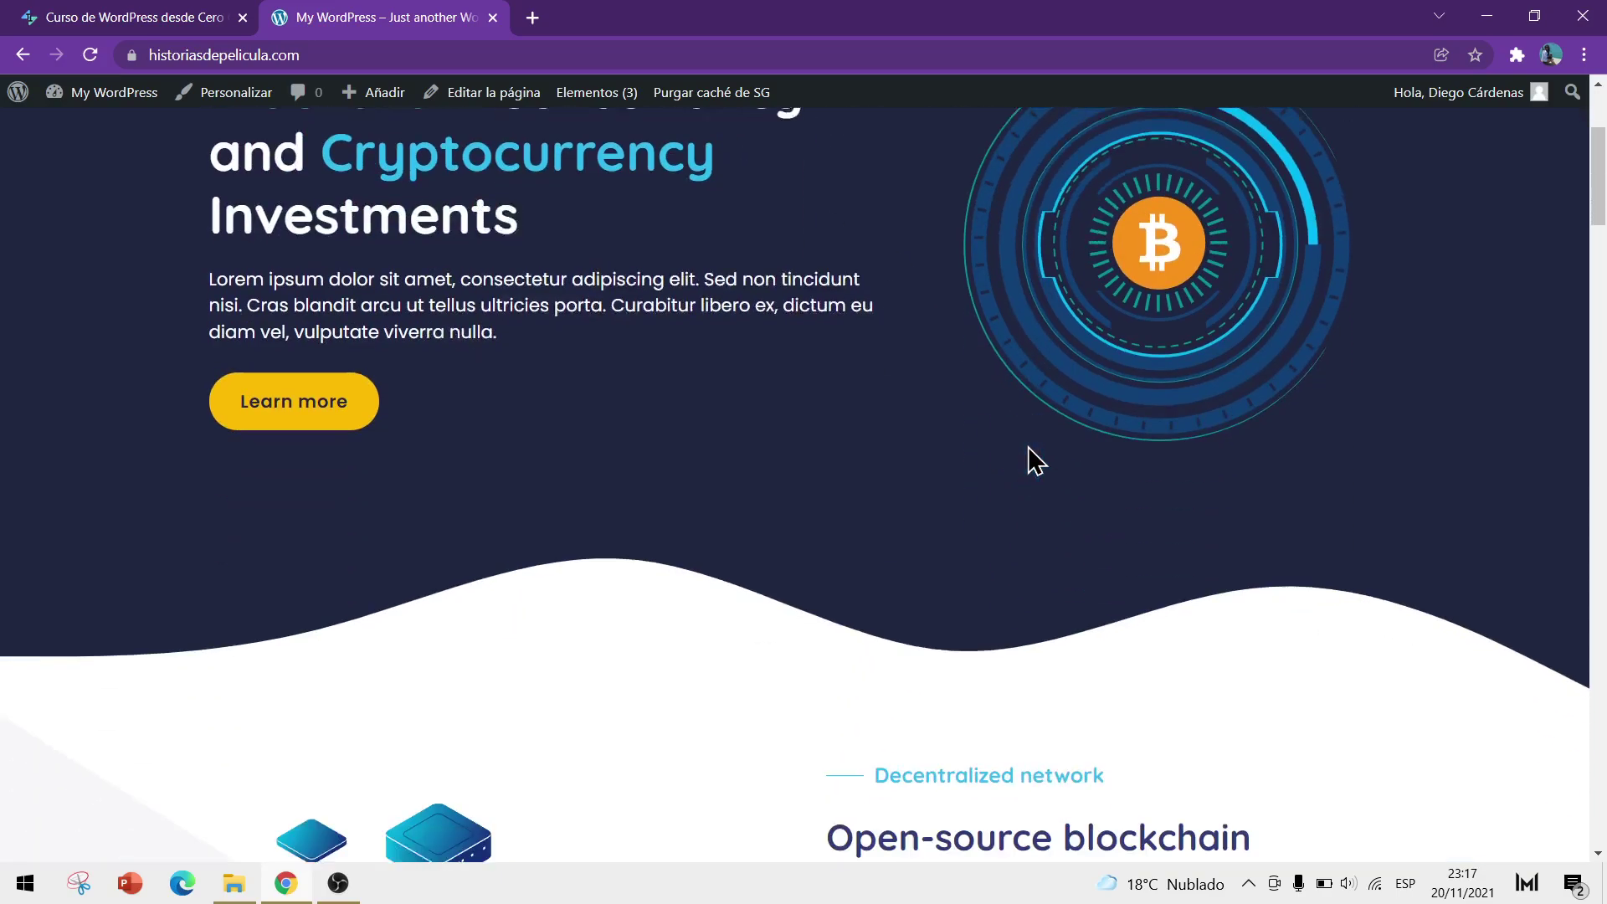
scroll(1022, 456, "up", 7)
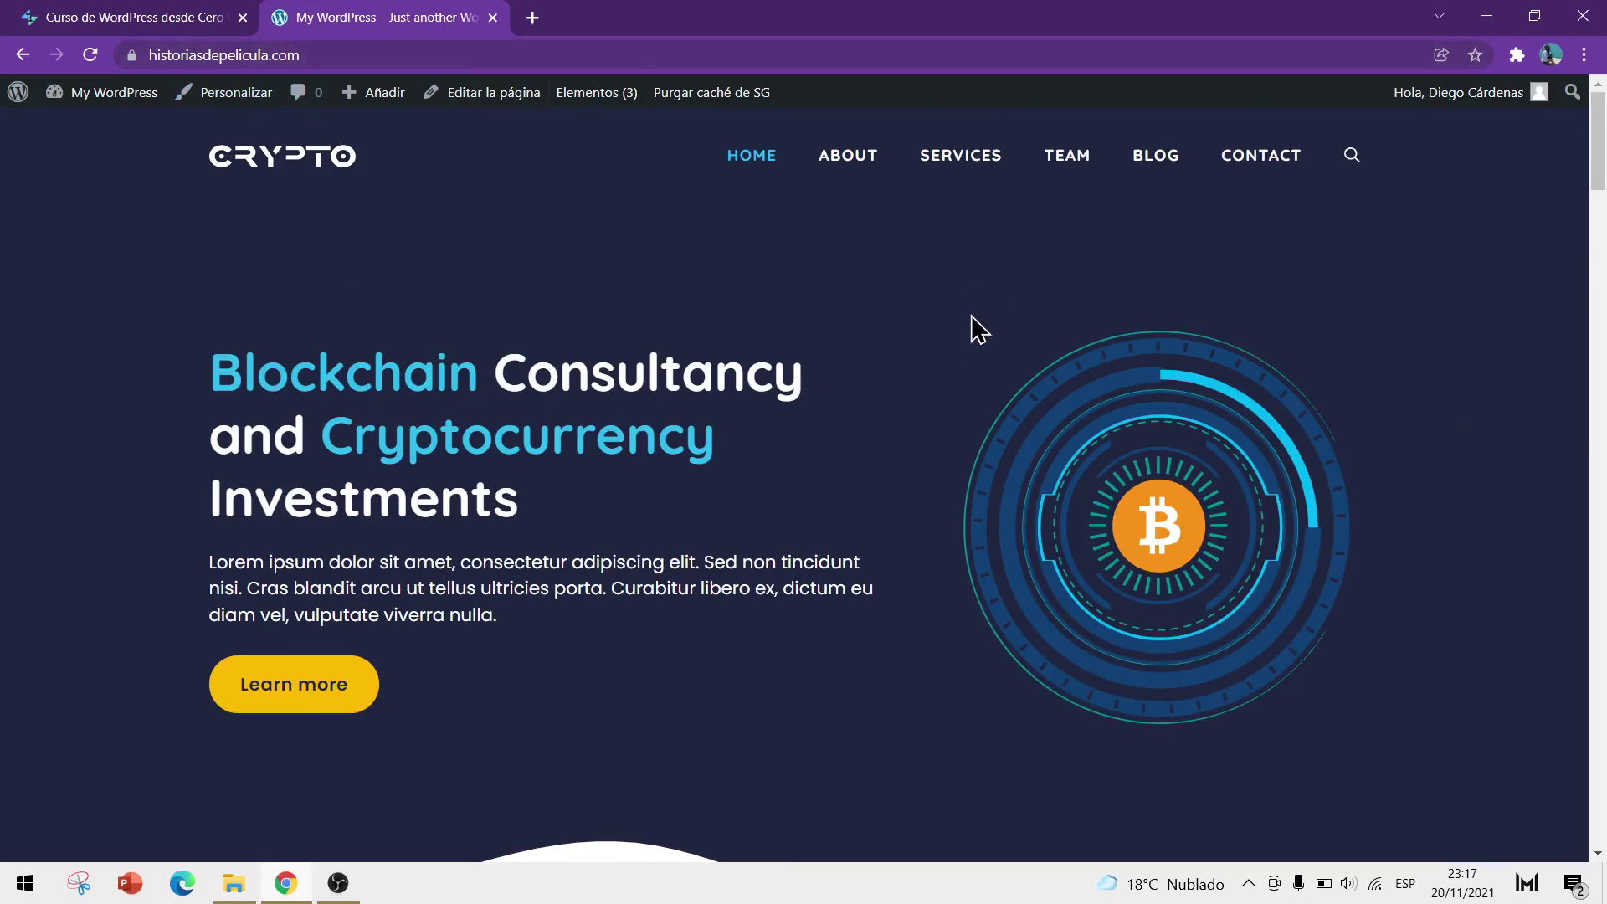
- Go to the My WordPress admin dashboard and review the list of installed plugins
mouse_move(111, 94)
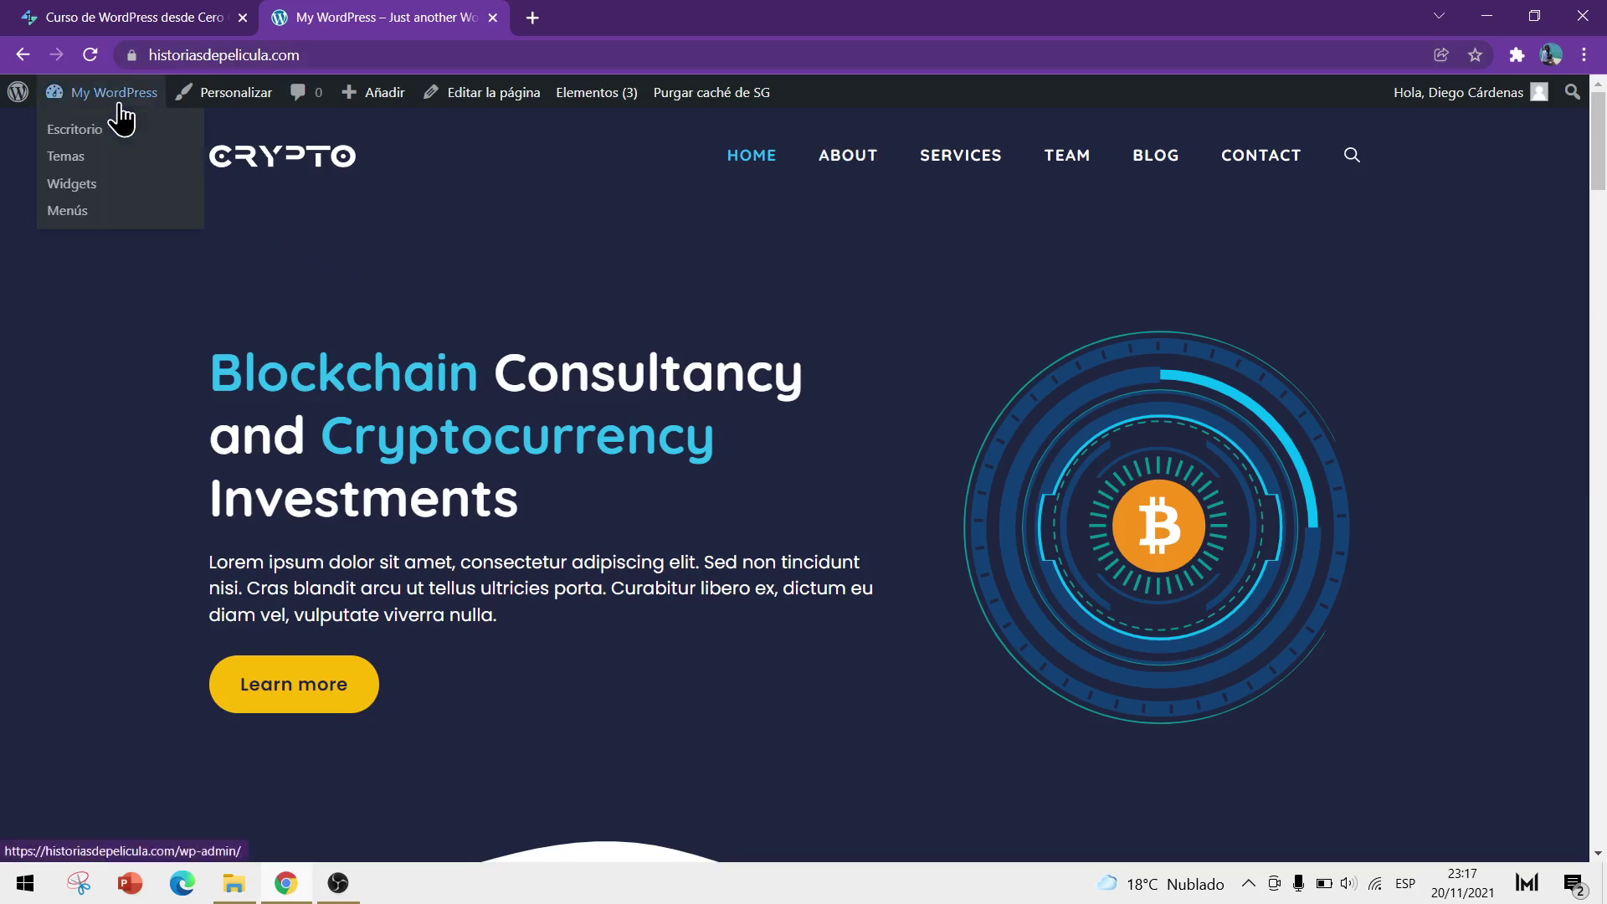
left_click(73, 136)
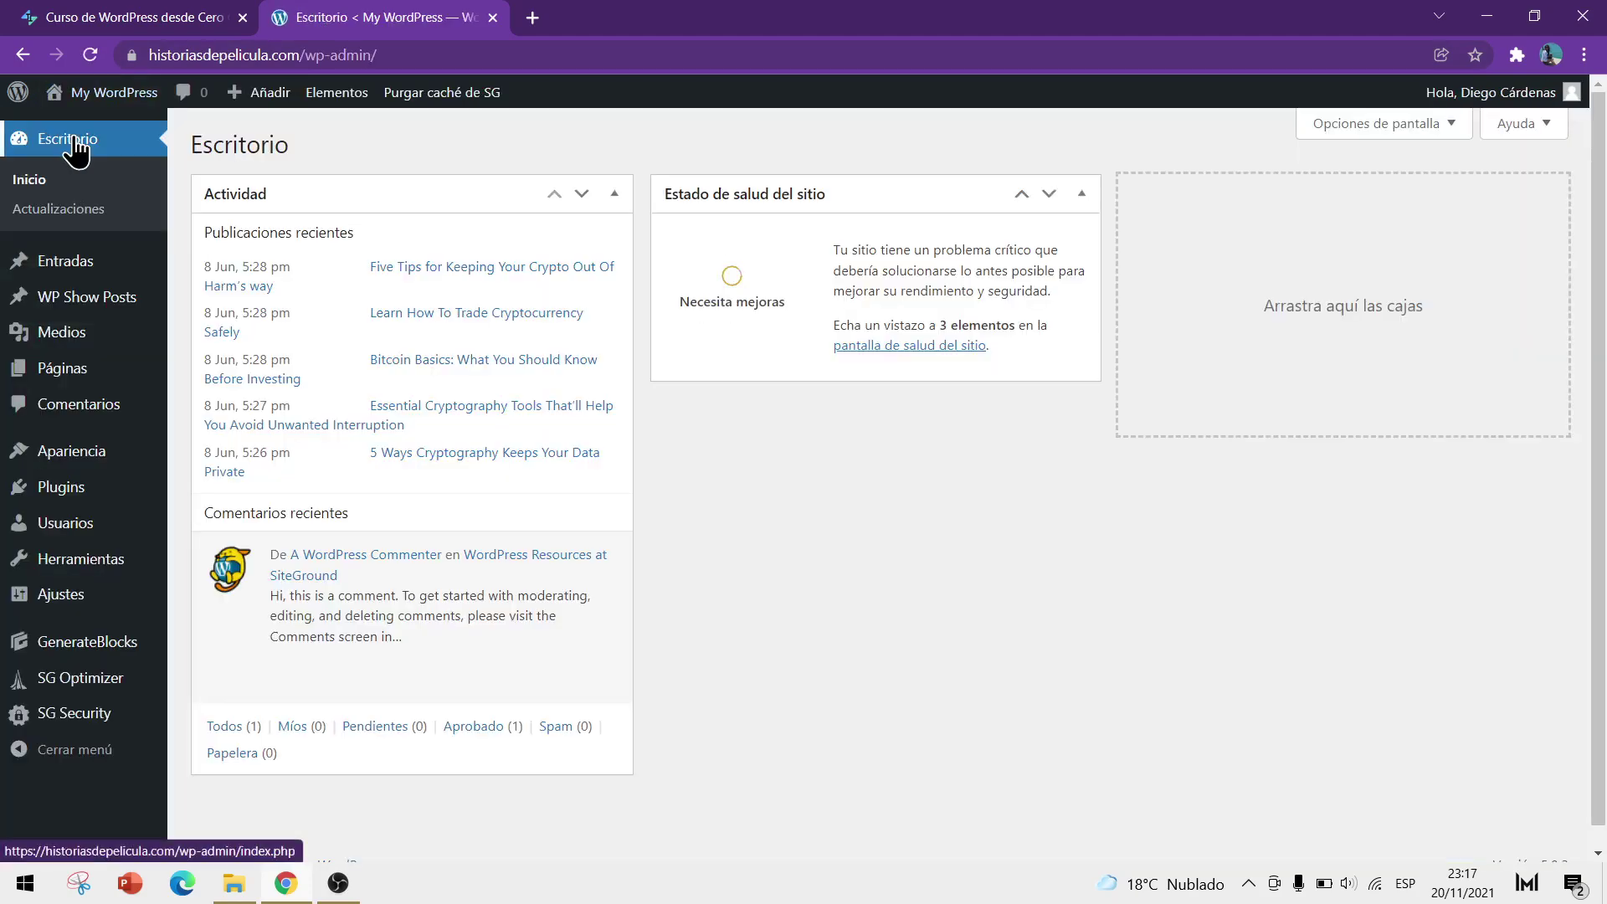
mouse_move(67, 502)
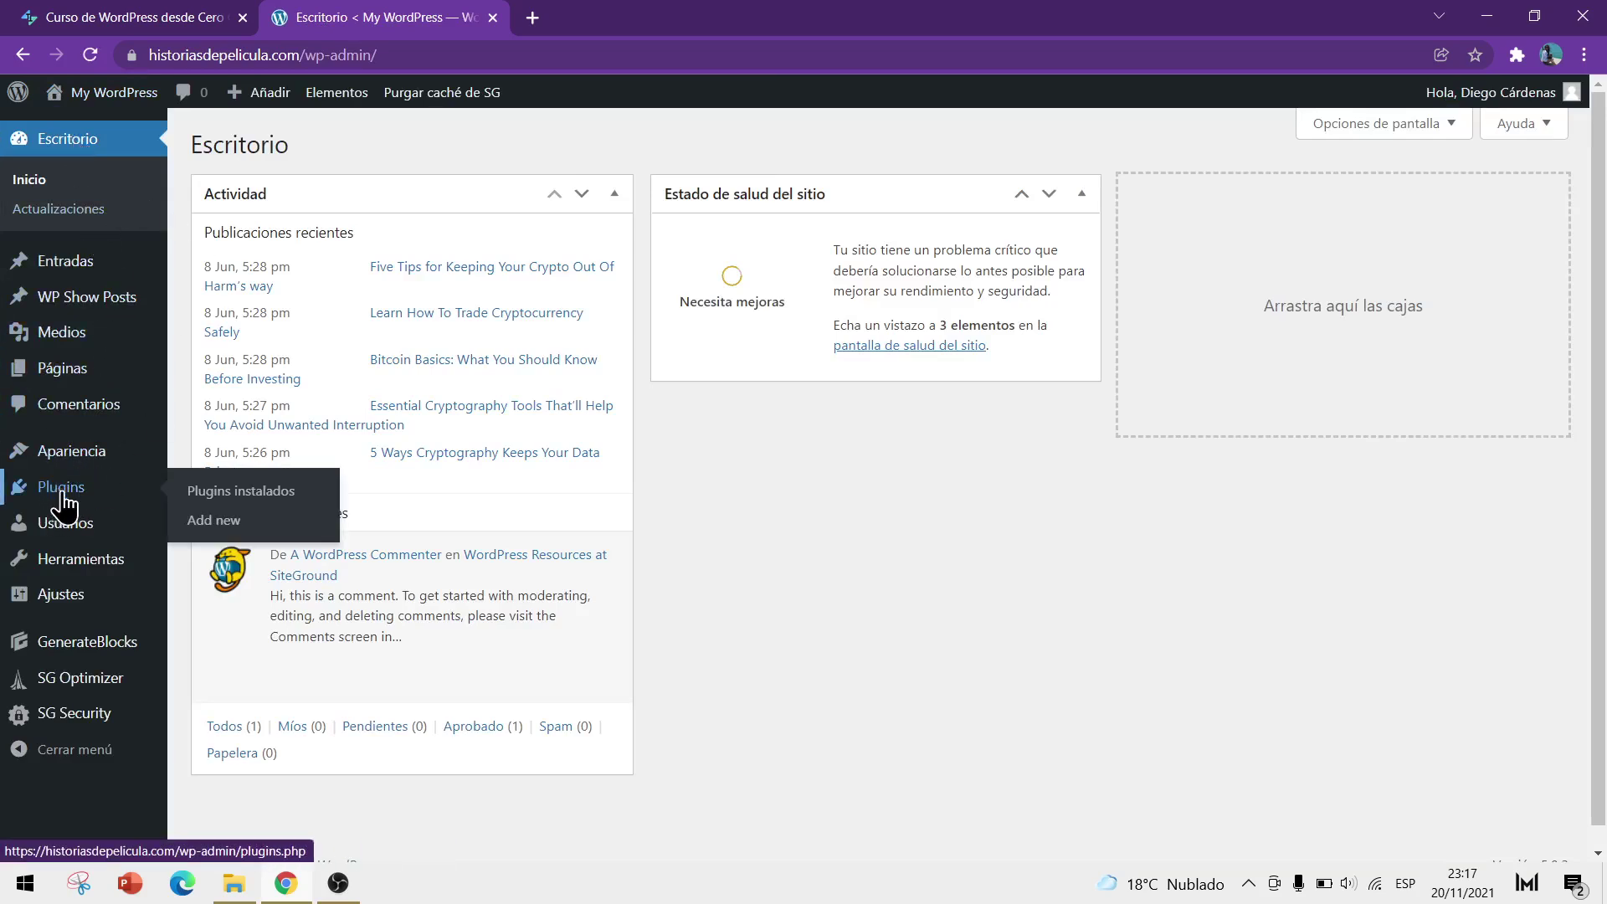
left_click(66, 502)
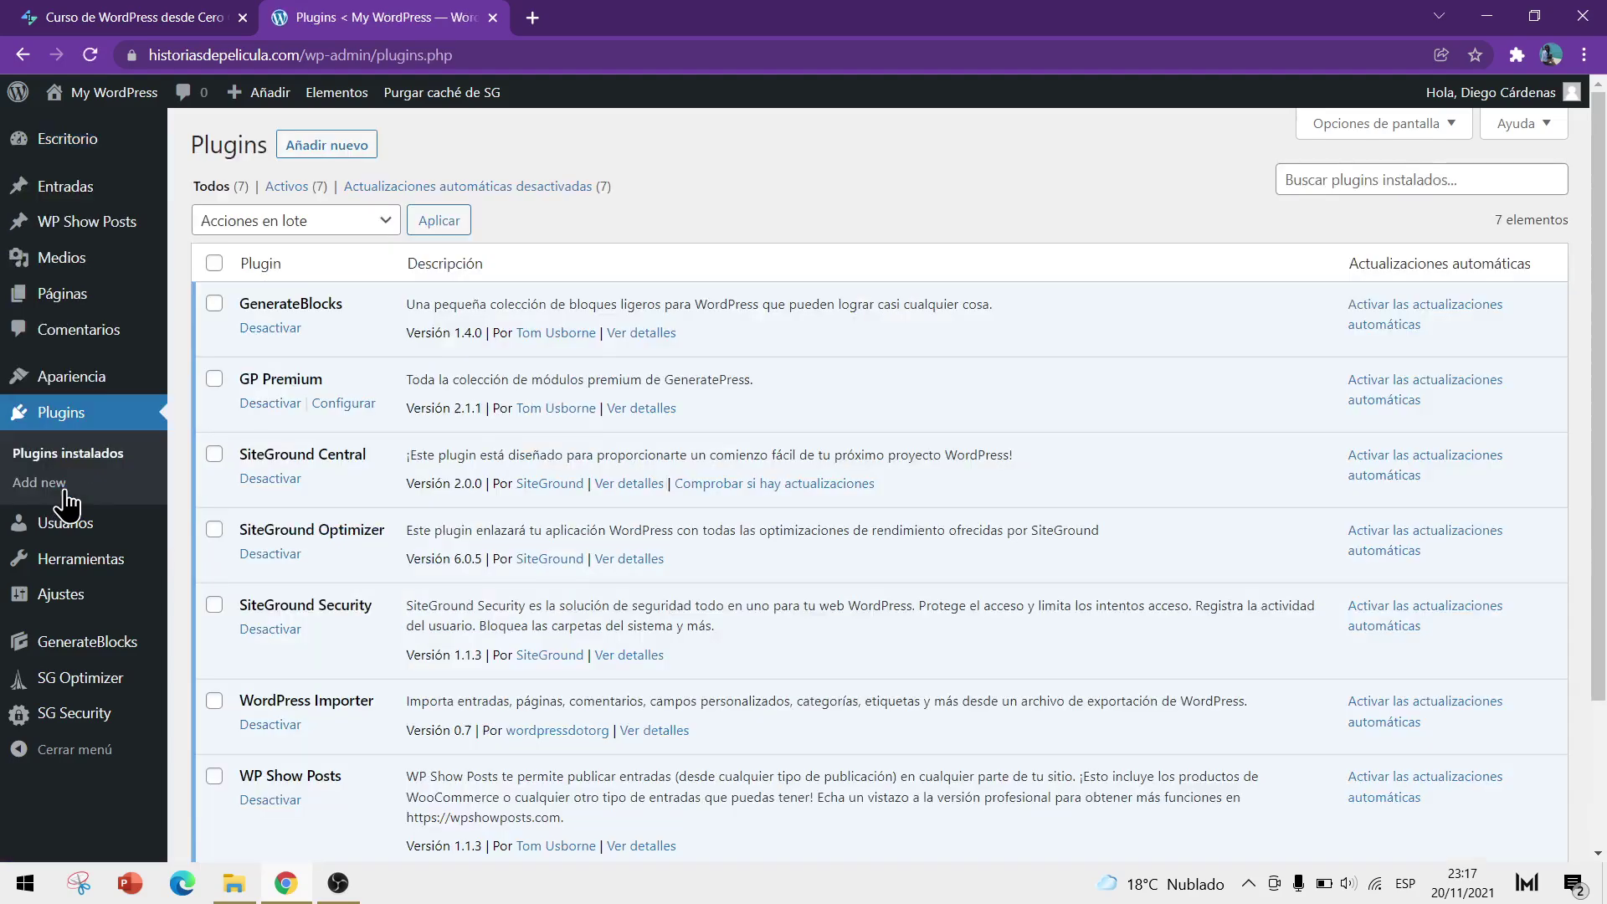
scroll(310, 356, "down", 3)
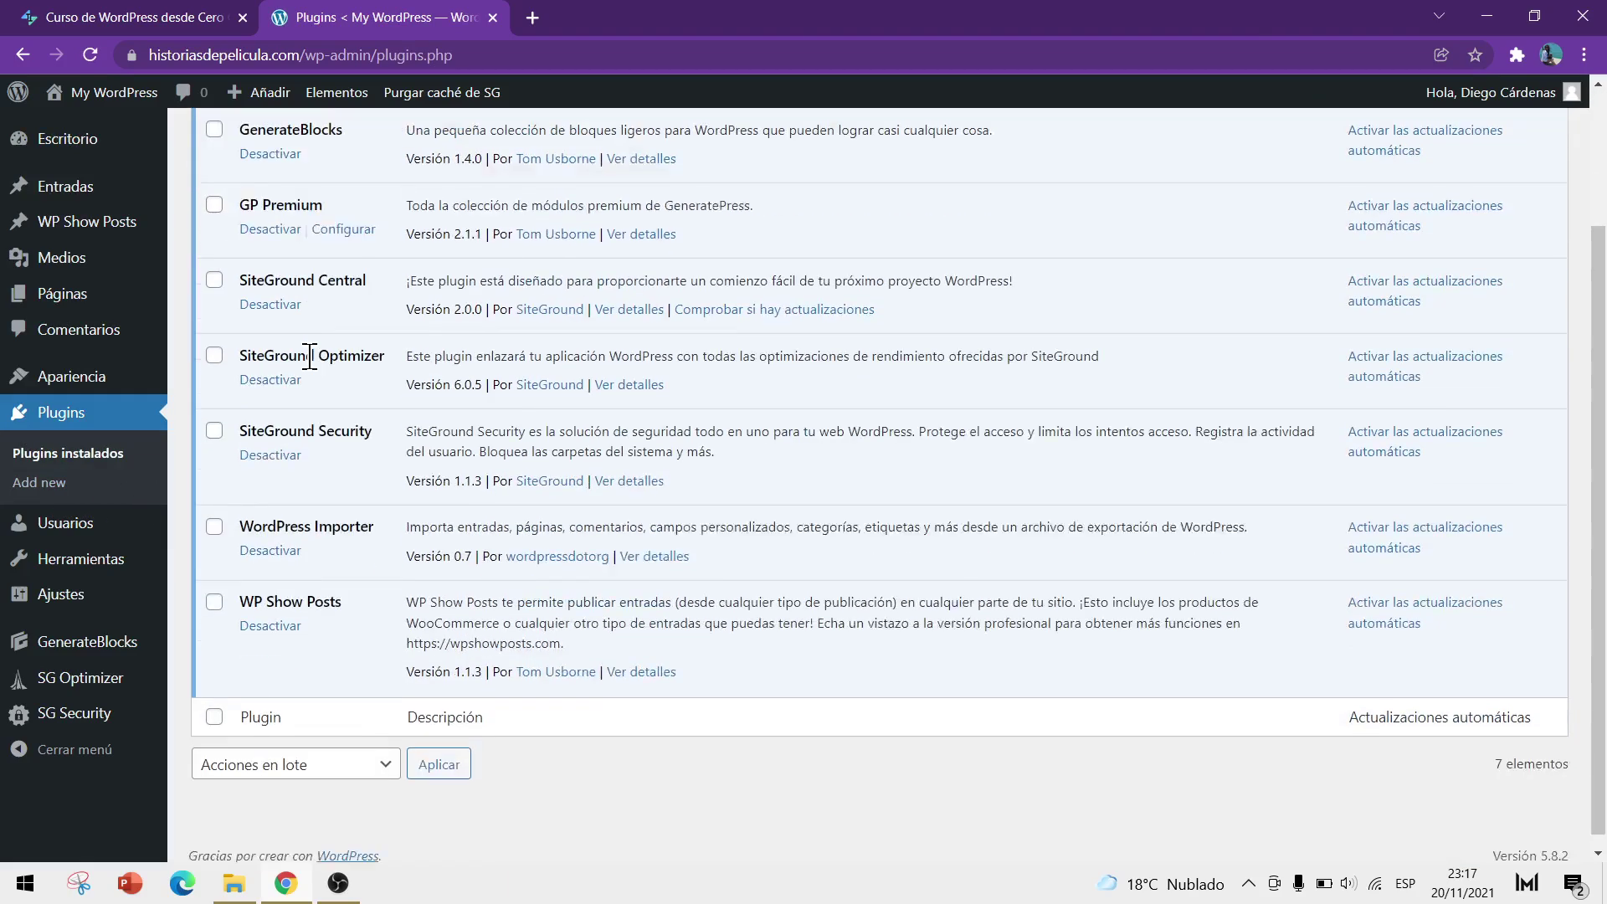
scroll(347, 502, "up", 3)
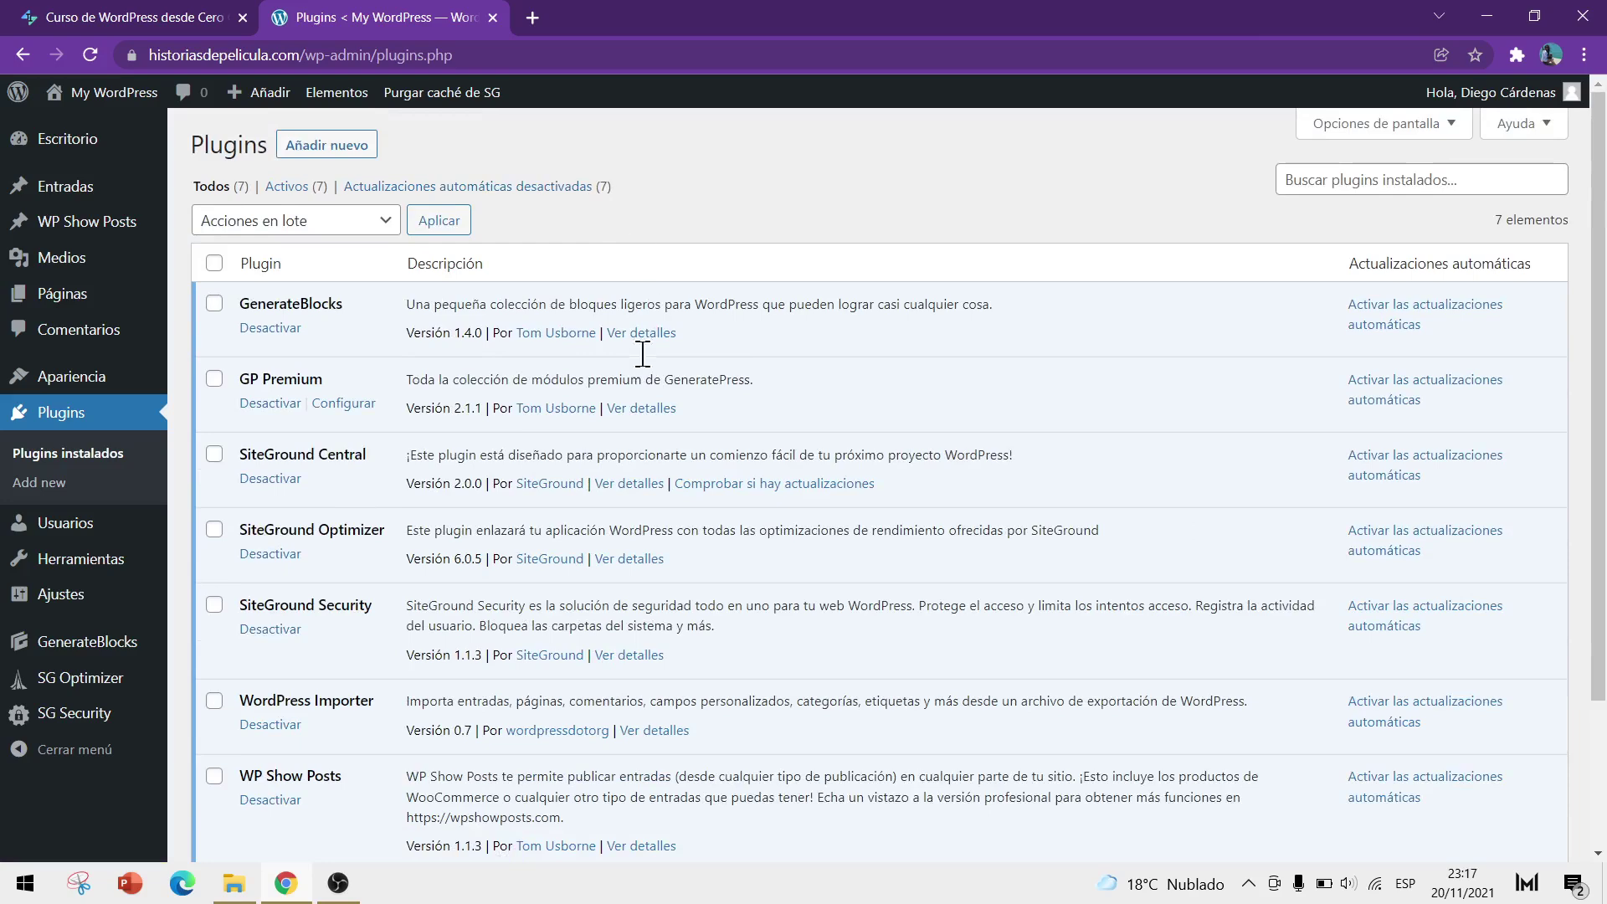
left_click(338, 884)
left_click(1590, 654)
- Review the installed plugins, view the description and changelog sections in GP Premium's details, and close them
scroll(925, 383, "down", 2)
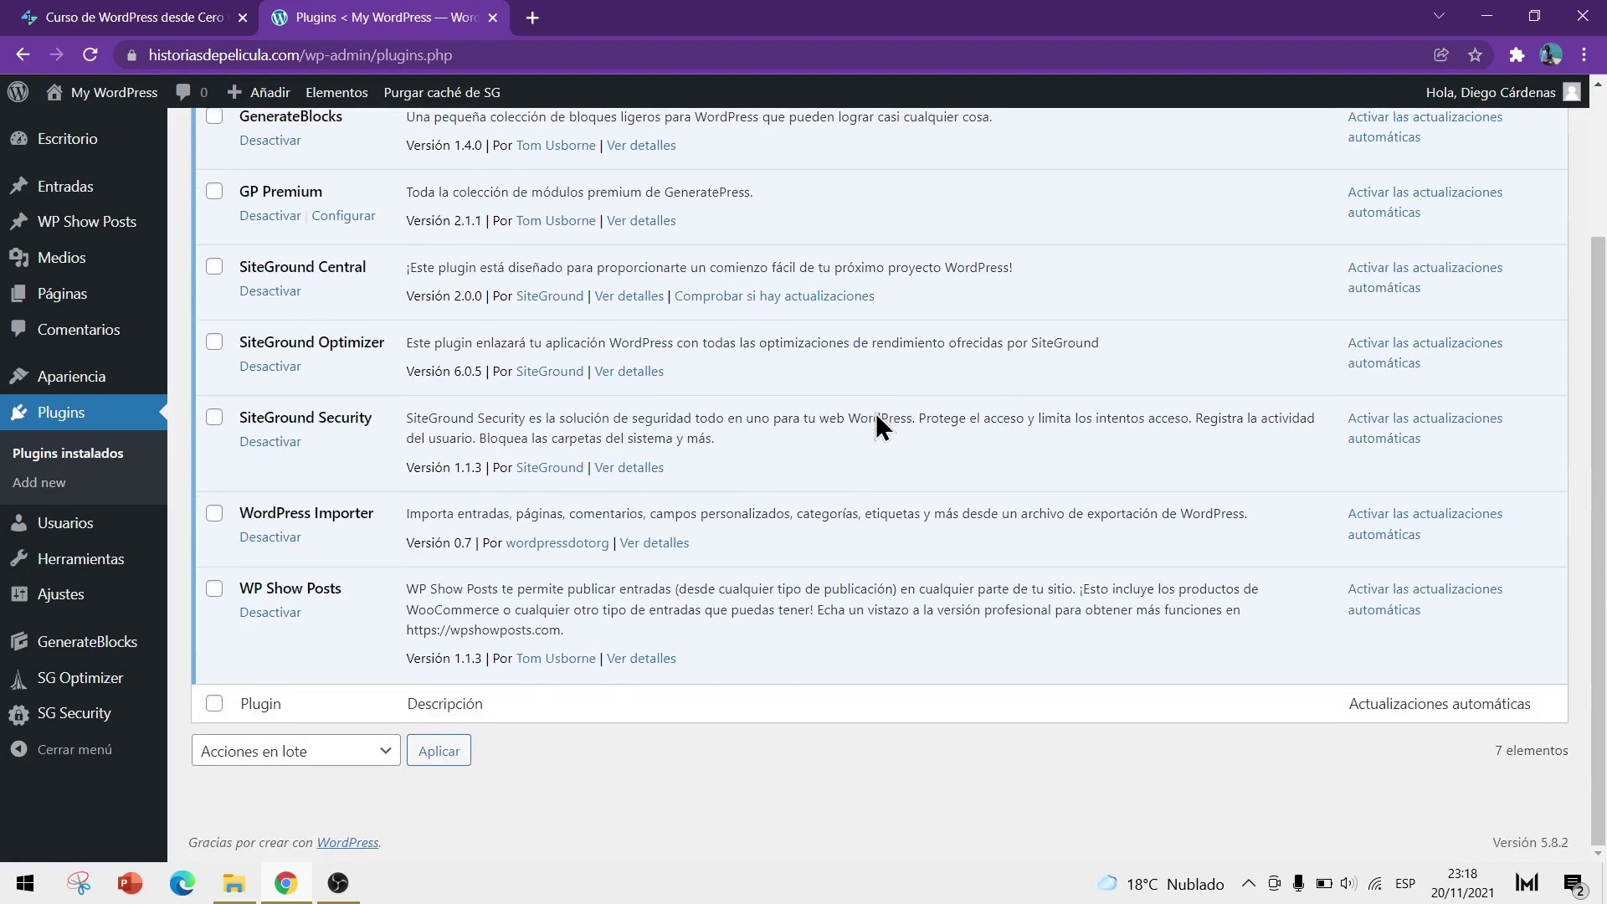
scroll(556, 581, "up", 1)
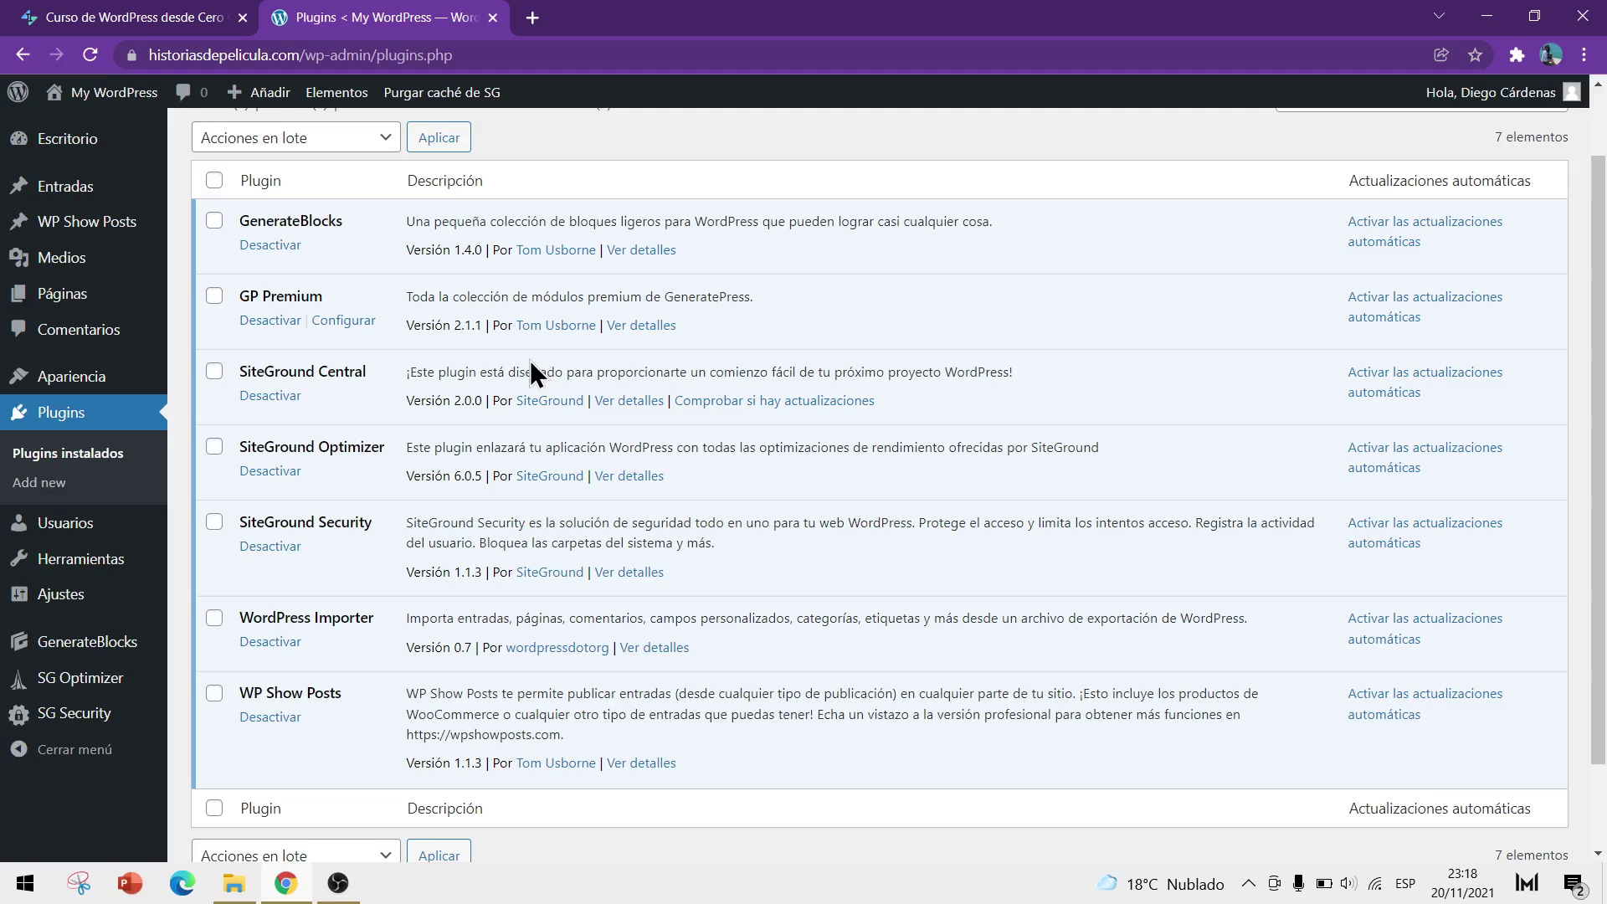
left_click_drag(322, 295, 239, 298)
left_click(329, 298)
scroll(340, 295, "up", 1)
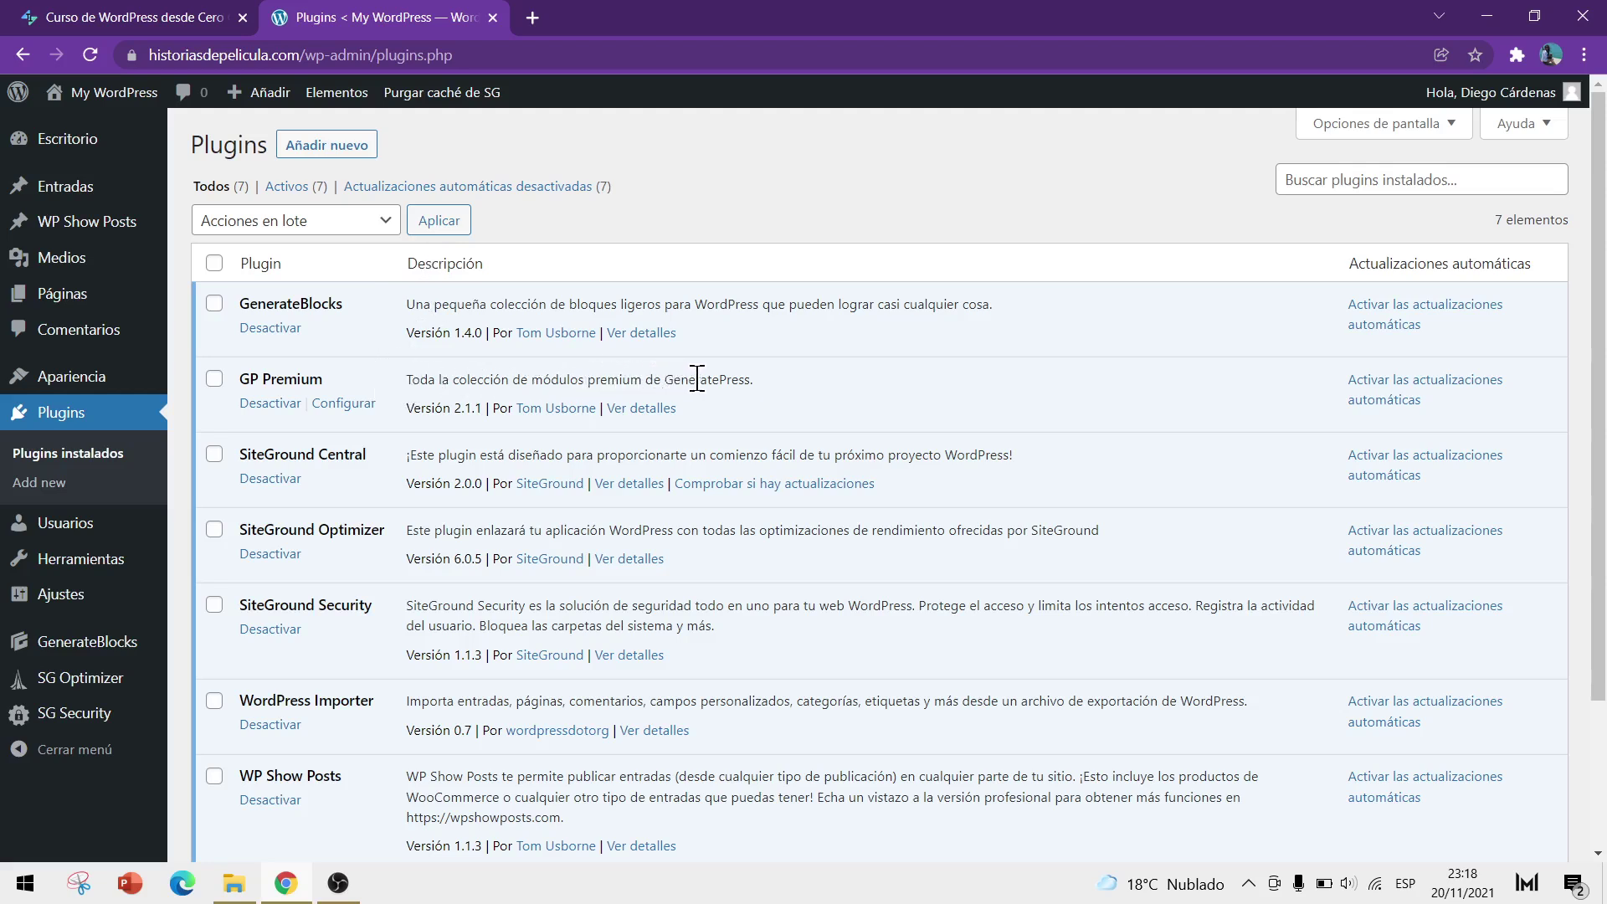
left_click(653, 412)
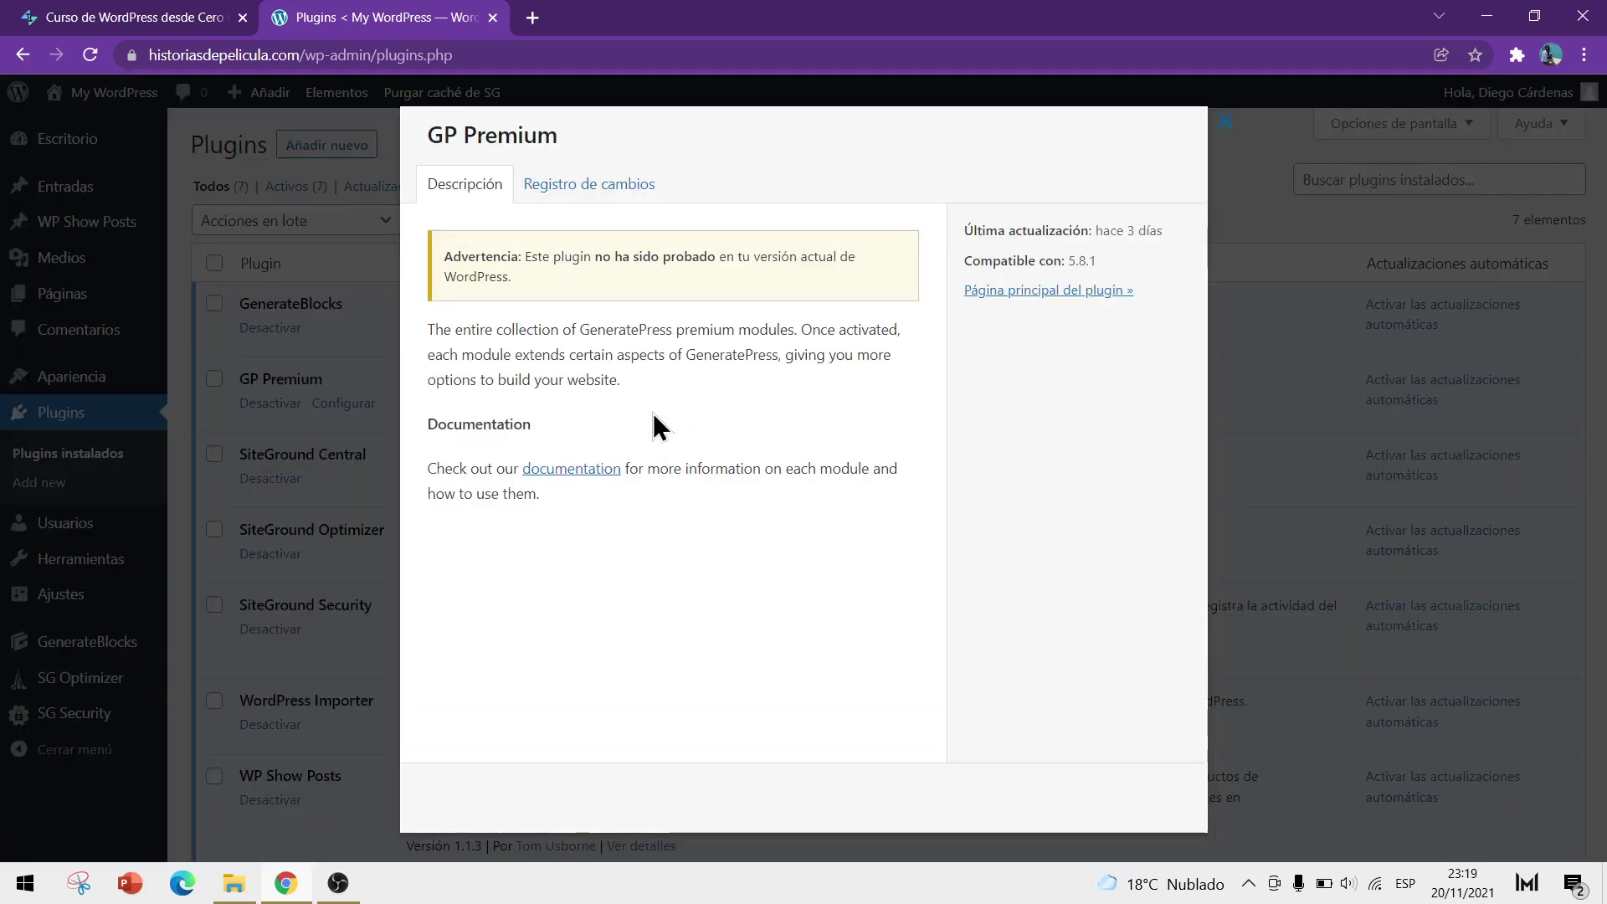
left_click(586, 201)
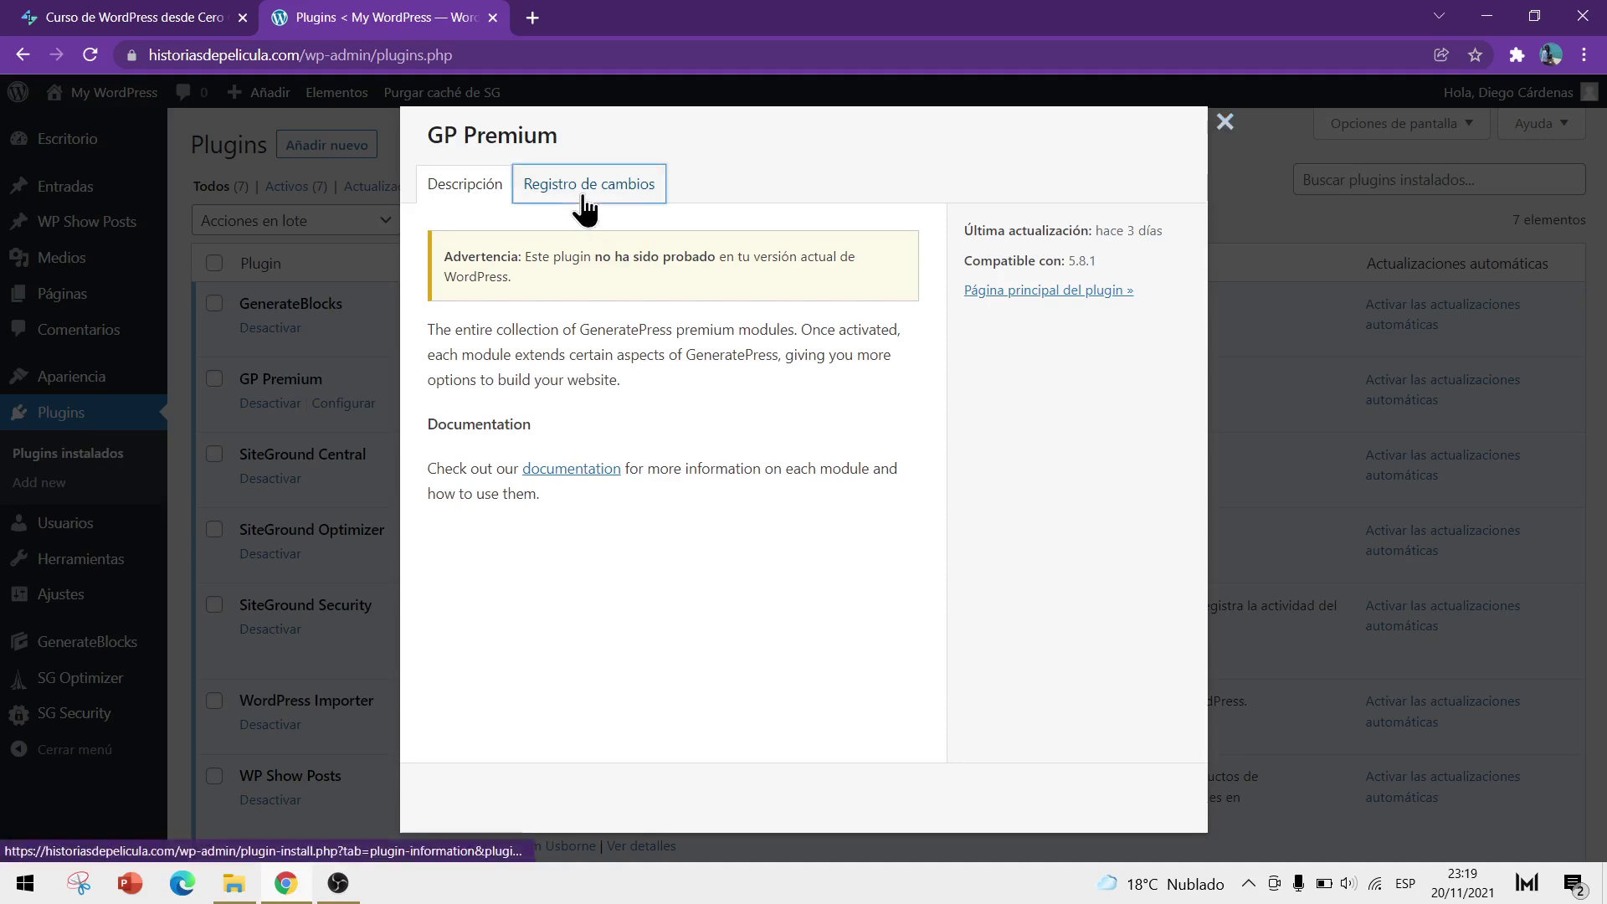
left_click(487, 199)
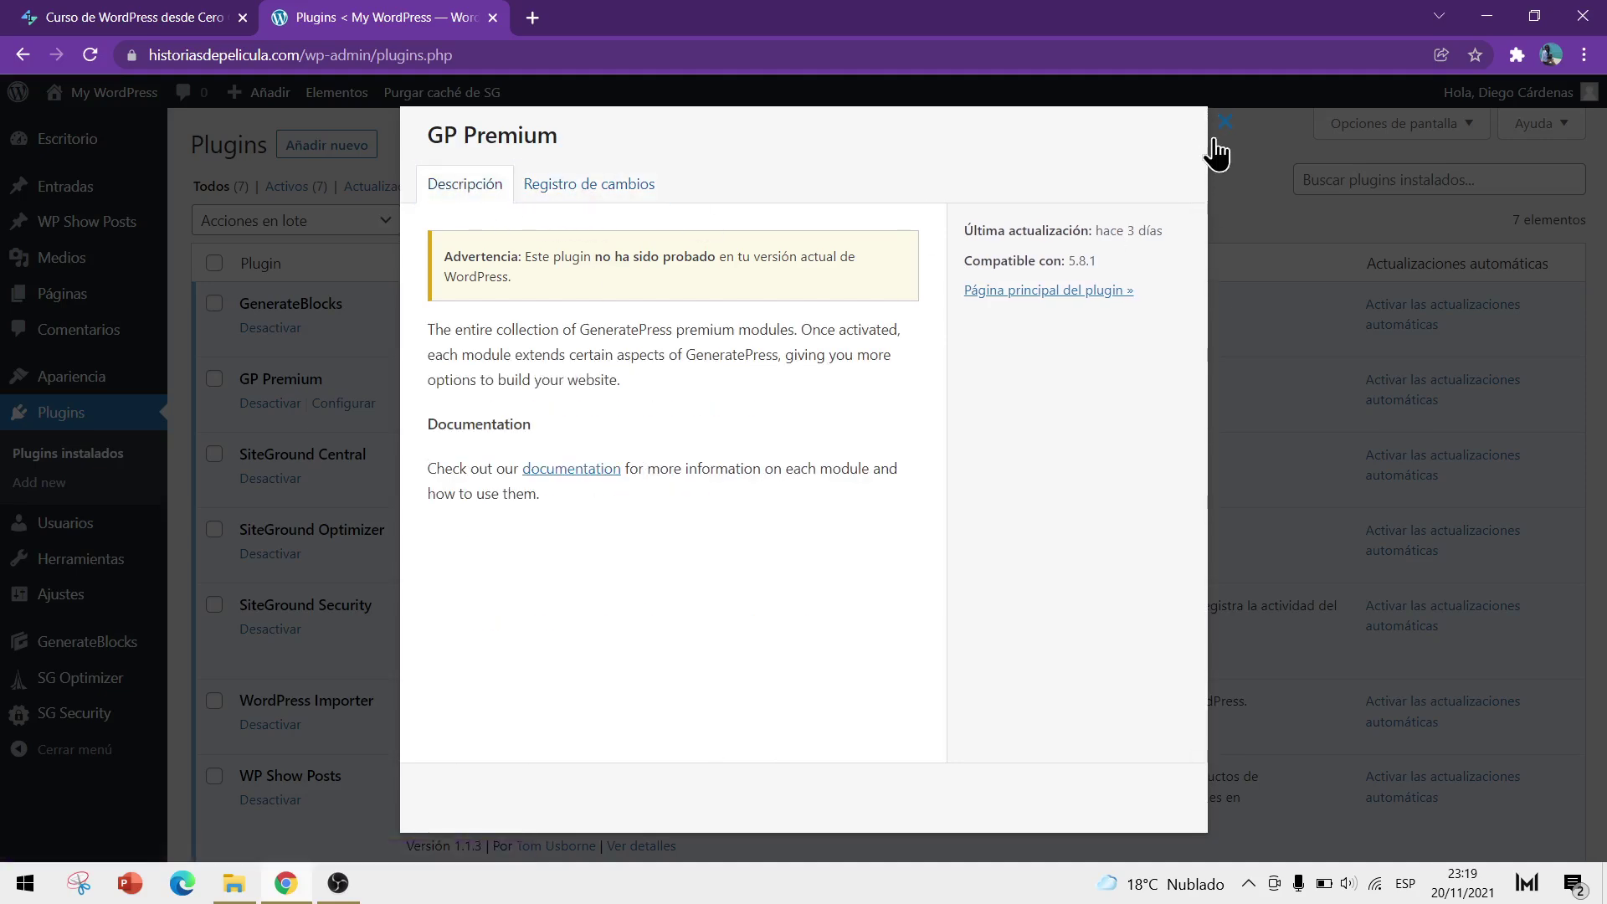
left_click(1224, 122)
left_click(693, 415)
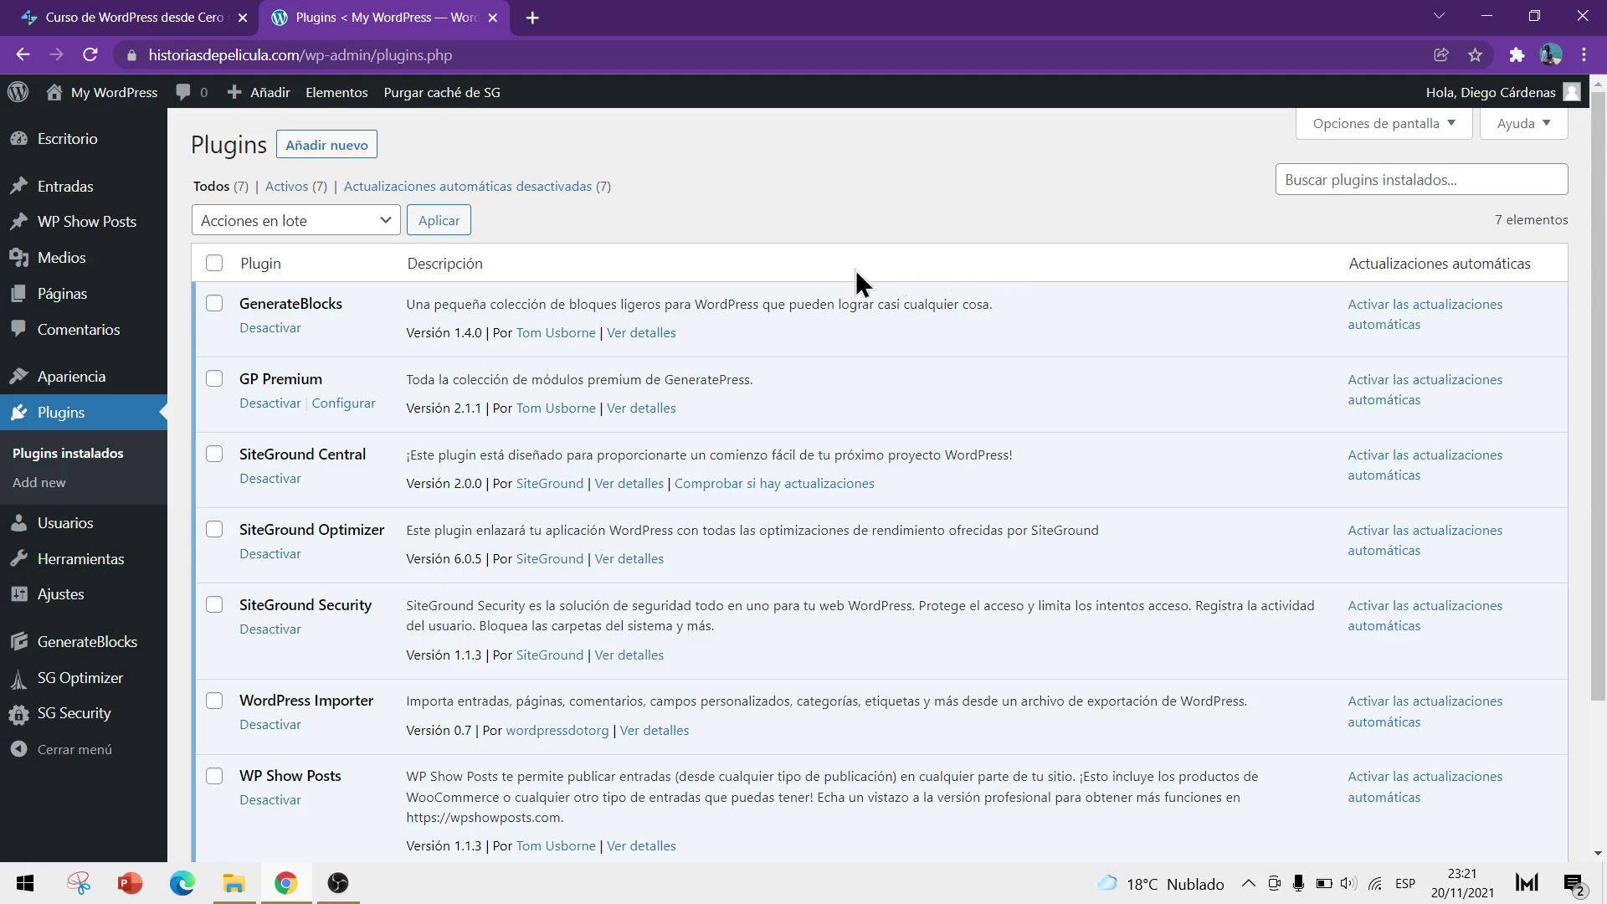
- Open the page for adding new plugins and browse the WordPress directory's listings
left_click(334, 149)
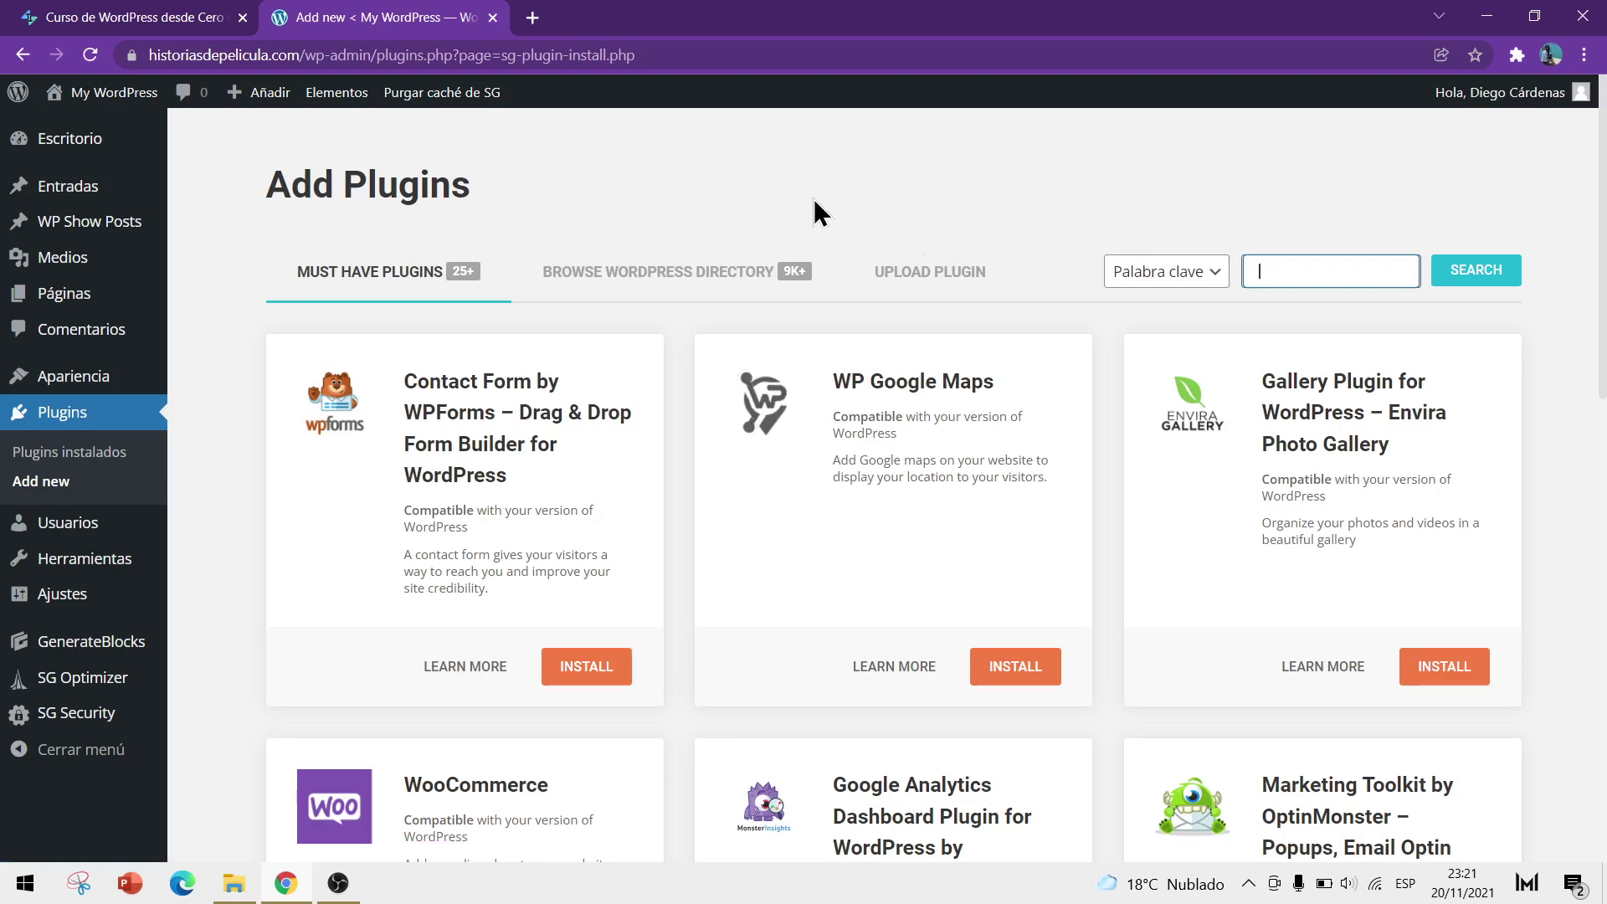
left_click(716, 274)
scroll(682, 362, "up", 3)
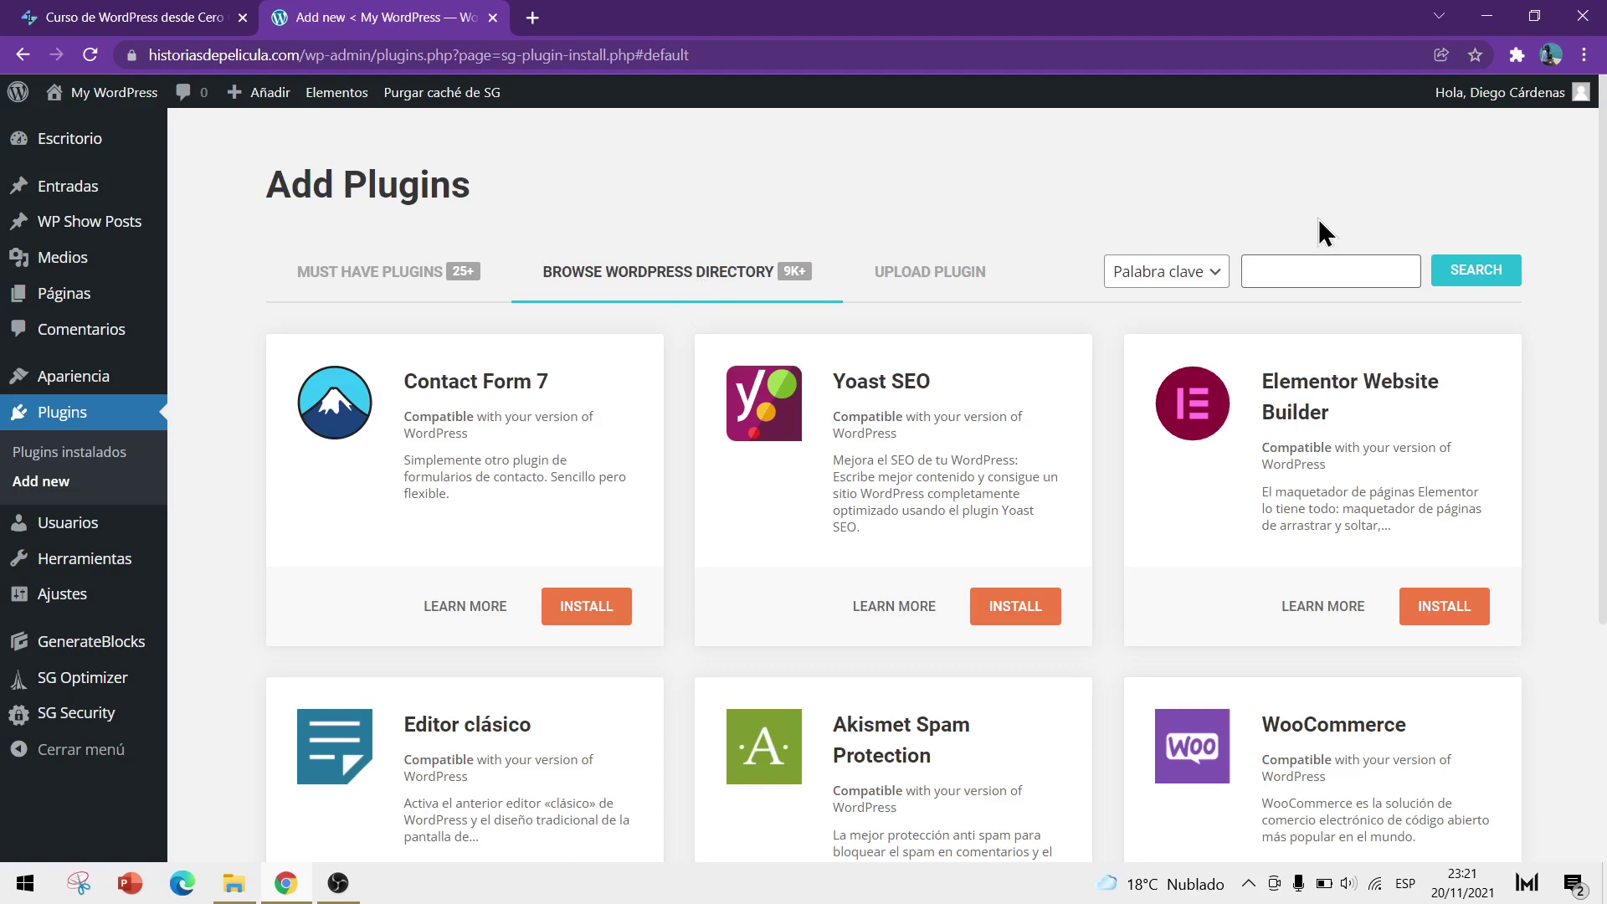
scroll(220, 339, "down", 1)
scroll(219, 339, "down", 3)
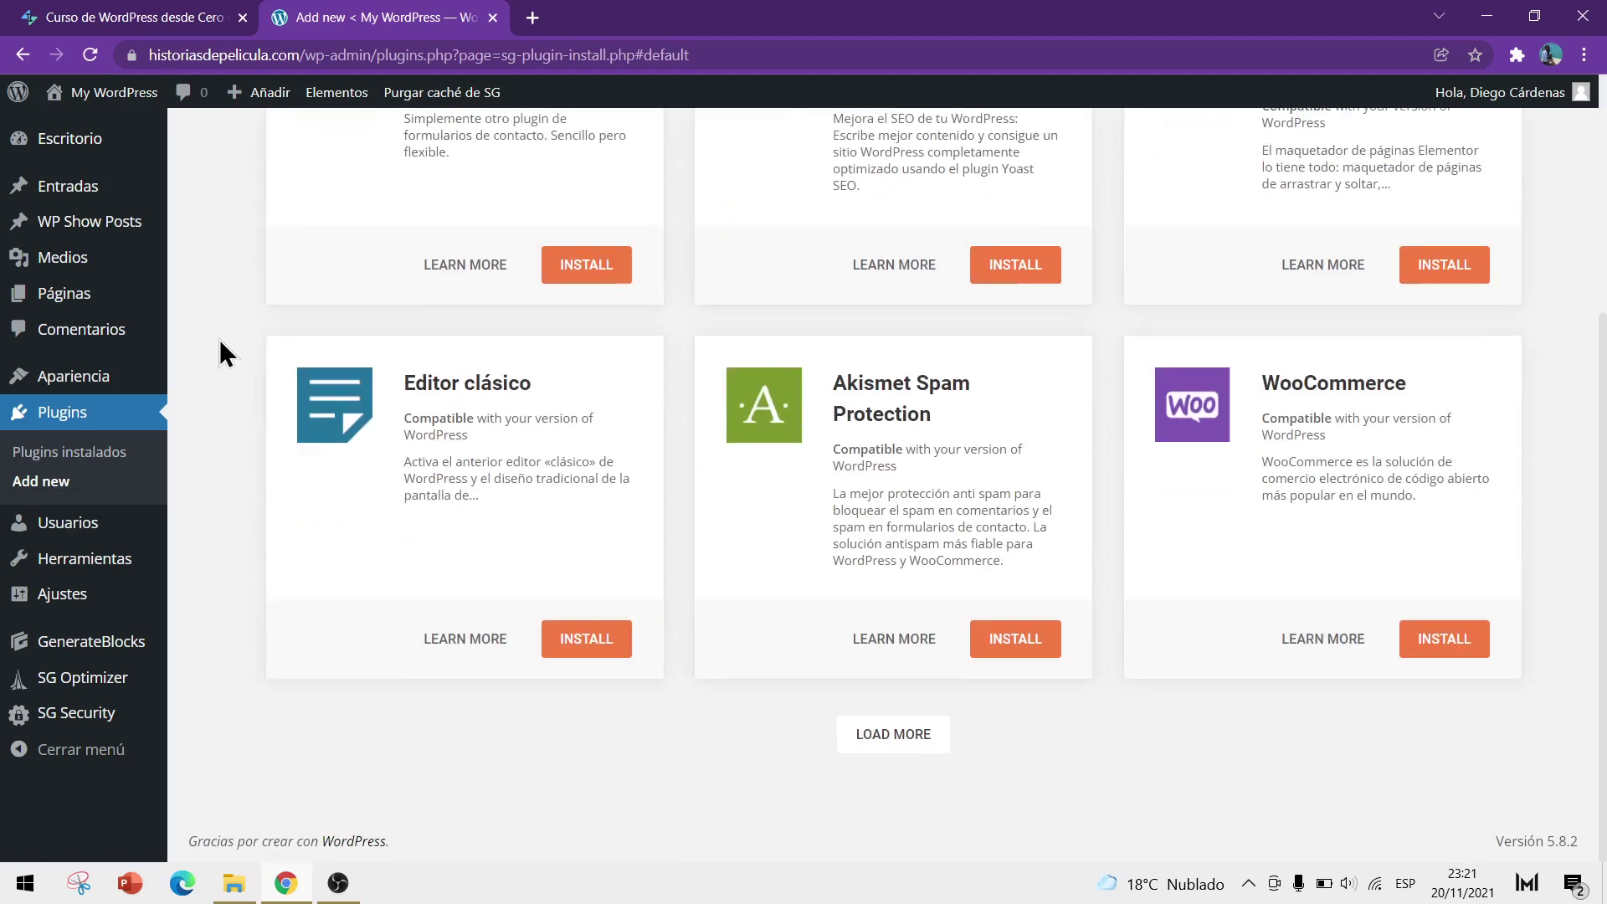
scroll(220, 341, "up", 4)
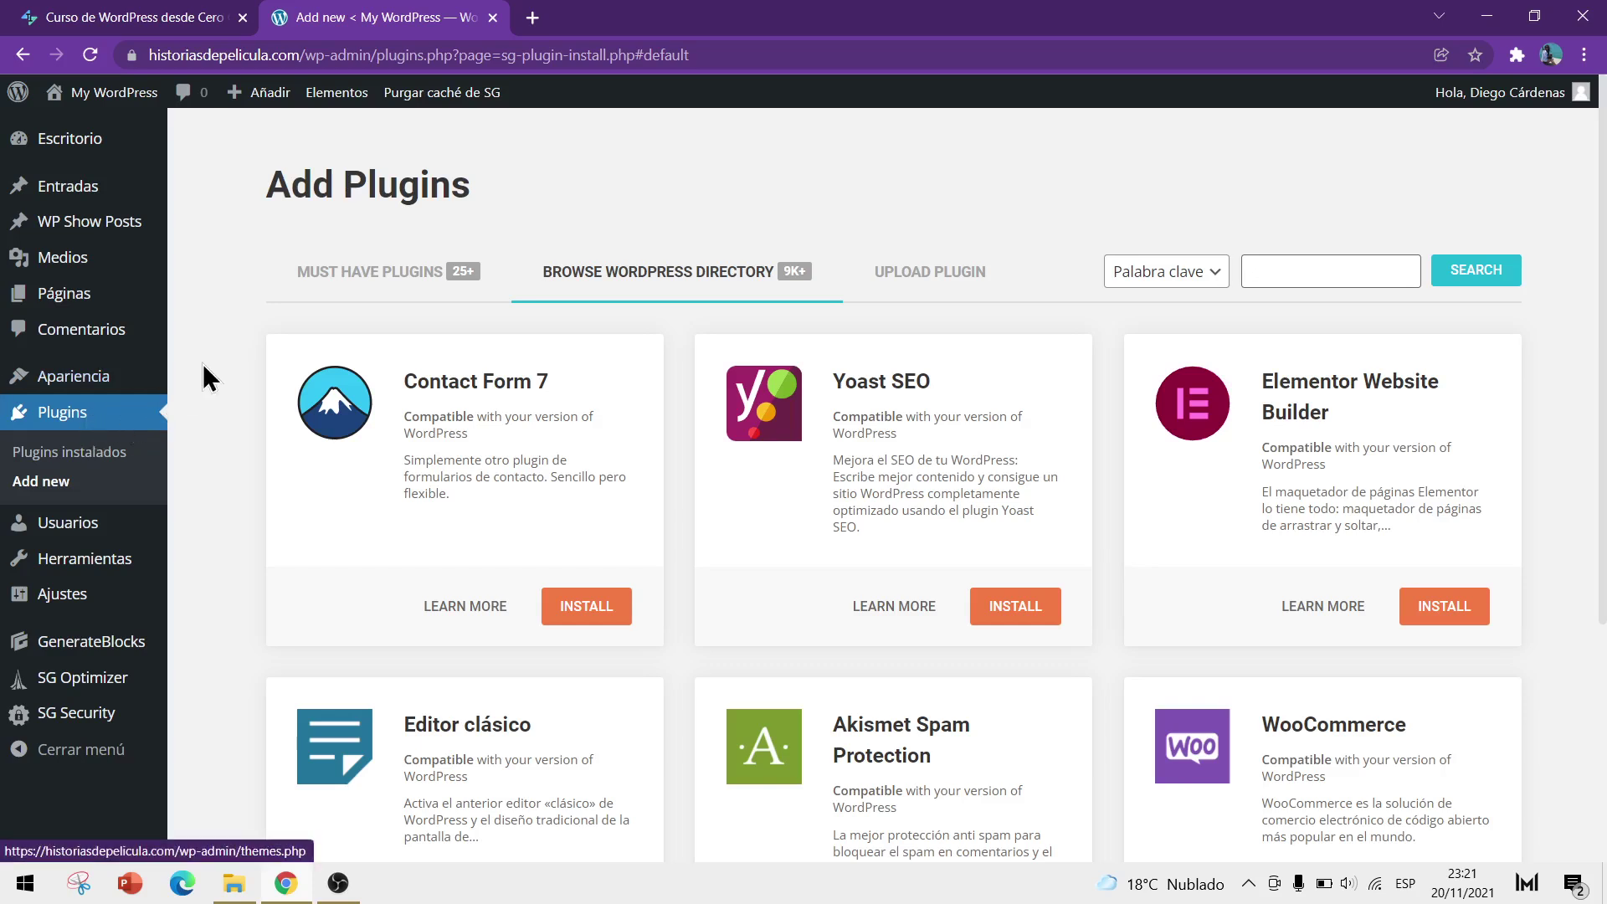
- Return to the installed plugins list and open SG Security in a separate browser tab
left_click(50, 414)
scroll(199, 378, "down", 3)
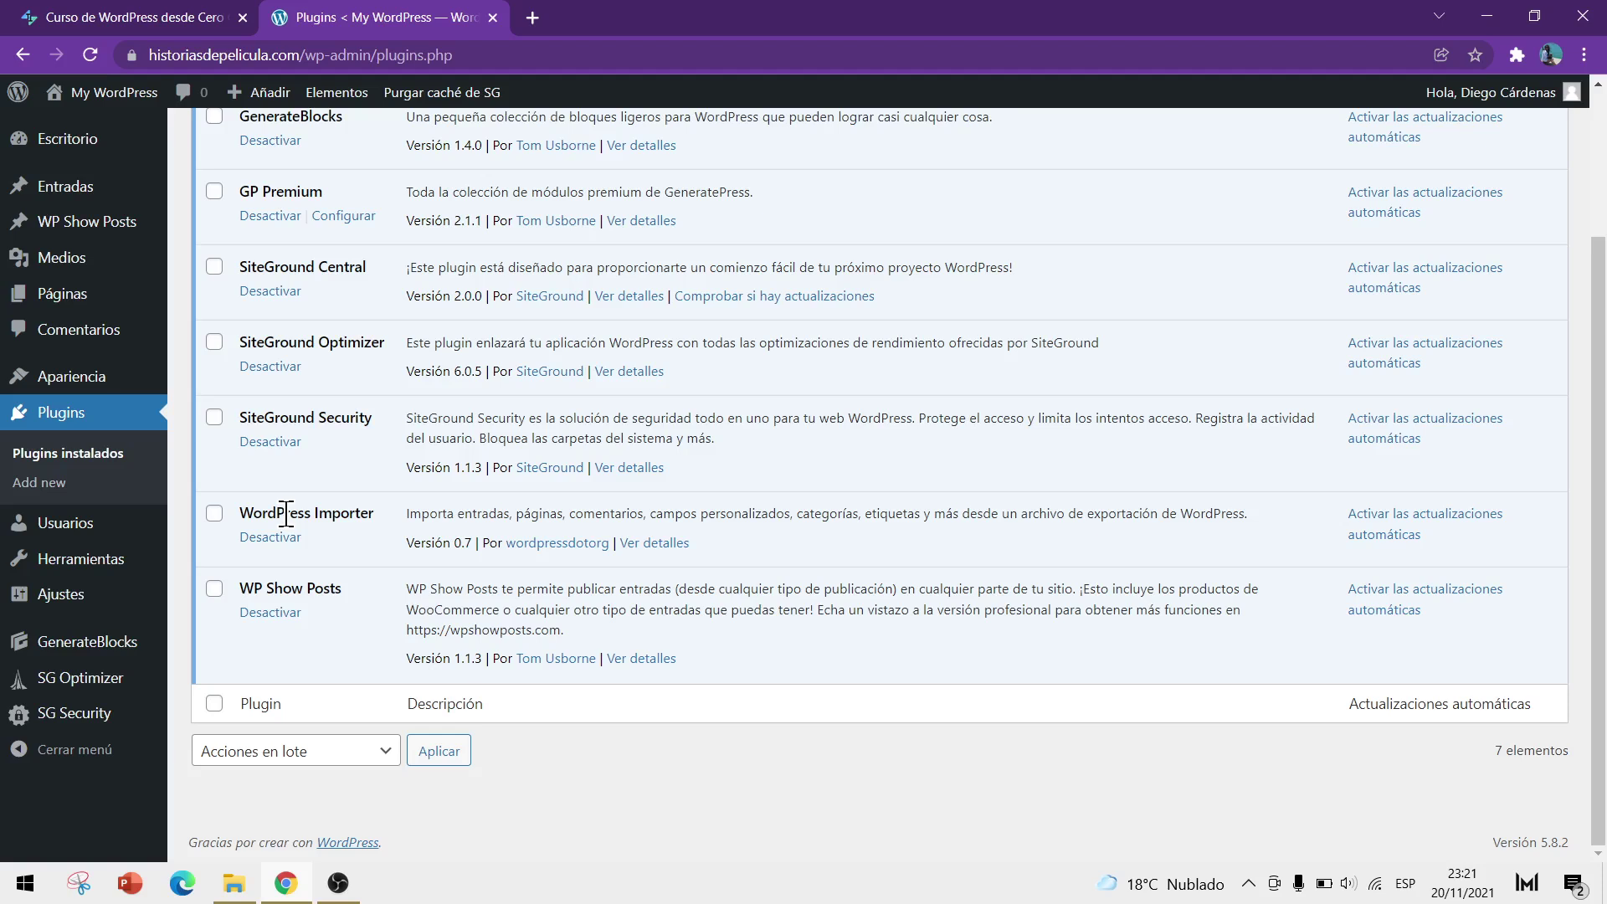
right_click(76, 713)
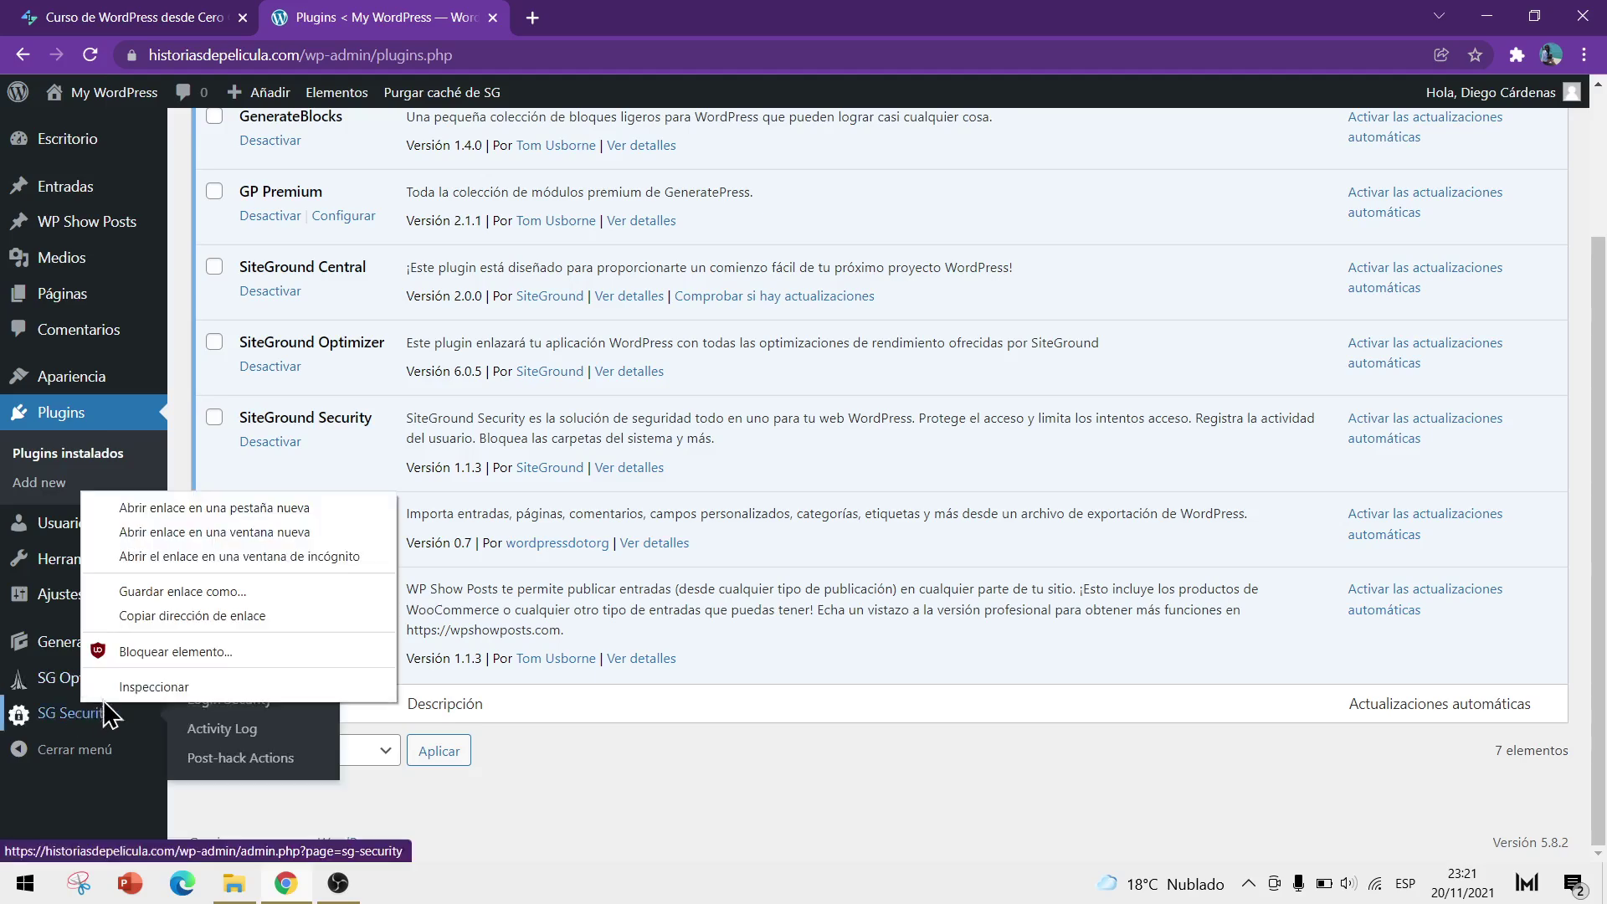
left_click(223, 509)
left_click(586, 17)
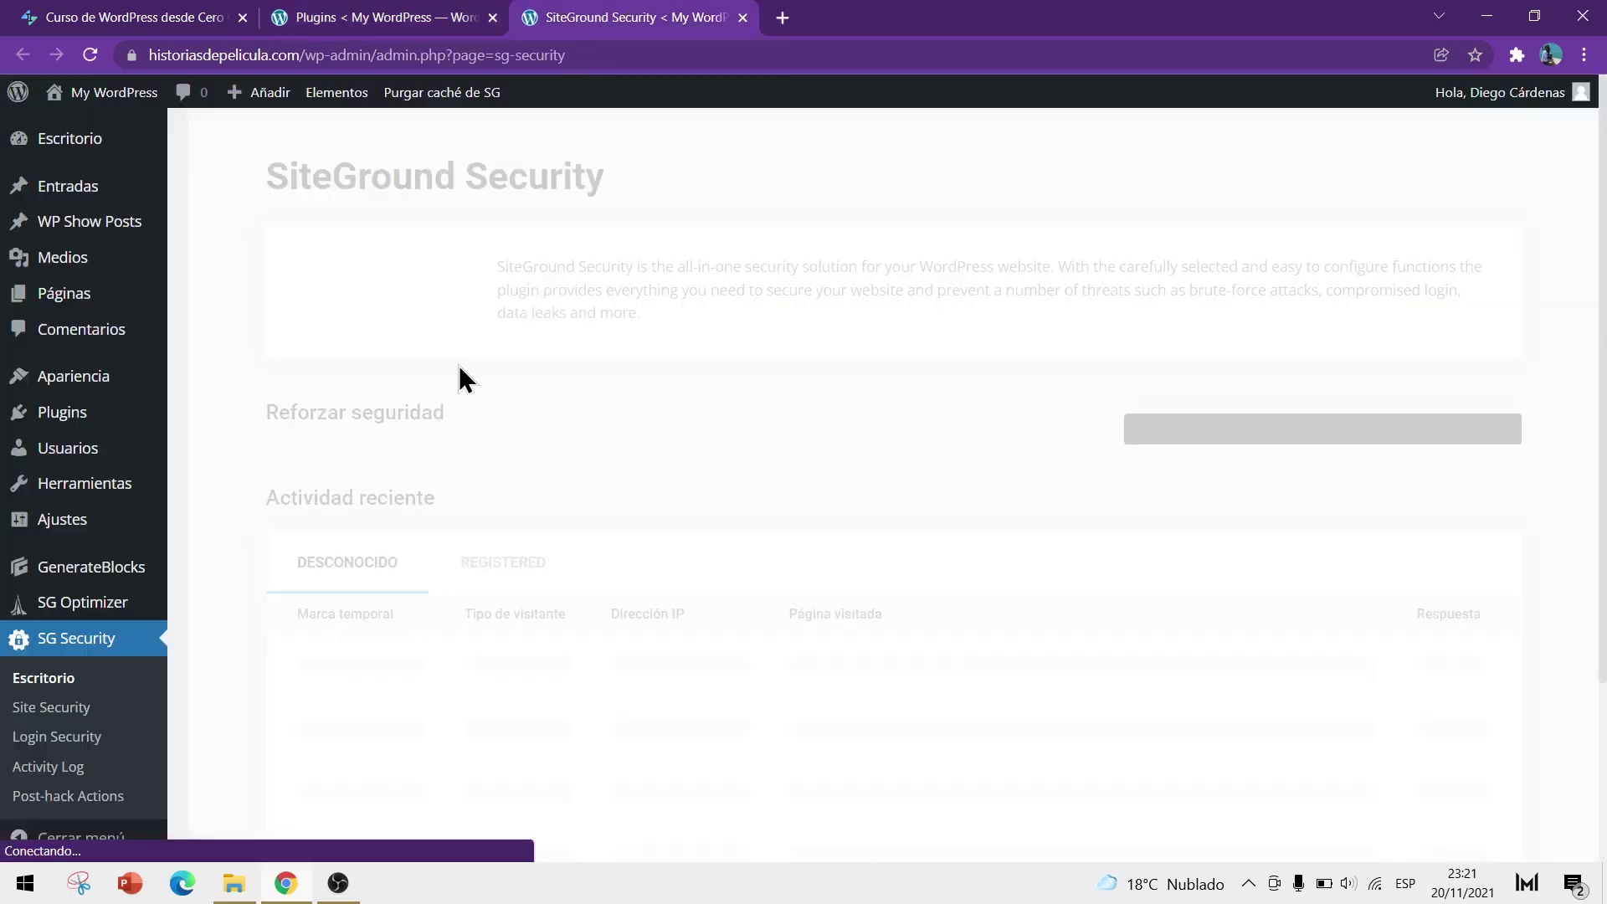
- Examine the SiteGround Security dashboard, including its site and access protection options and recent activity
scroll(308, 414, "down", 6)
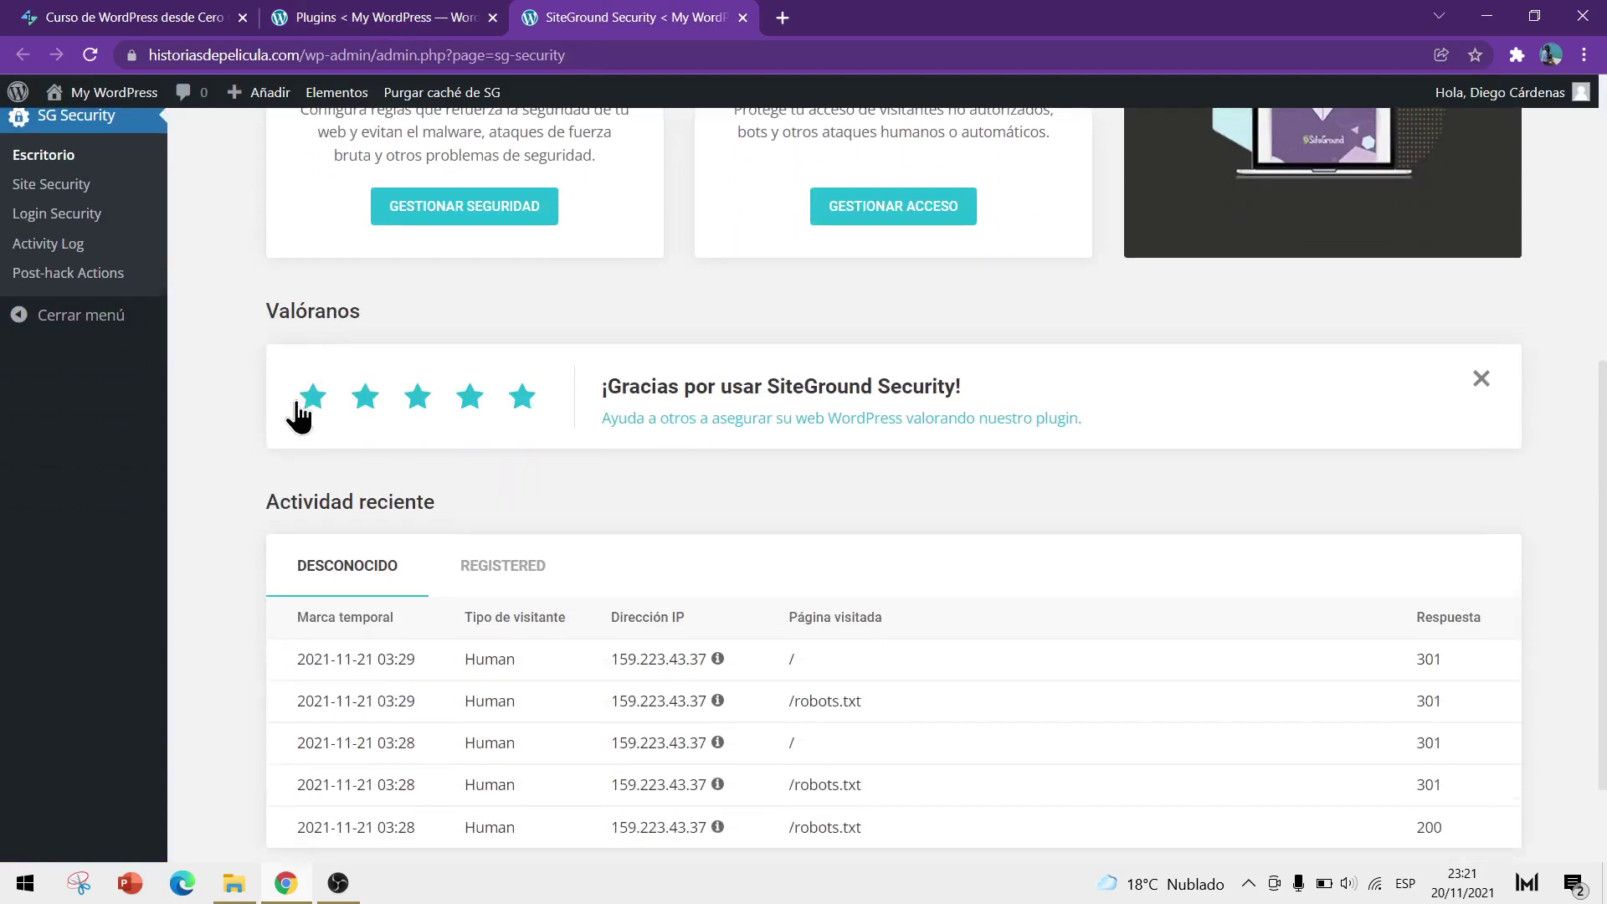
scroll(286, 411, "down", 2)
scroll(287, 410, "up", 8)
scroll(287, 410, "down", 7)
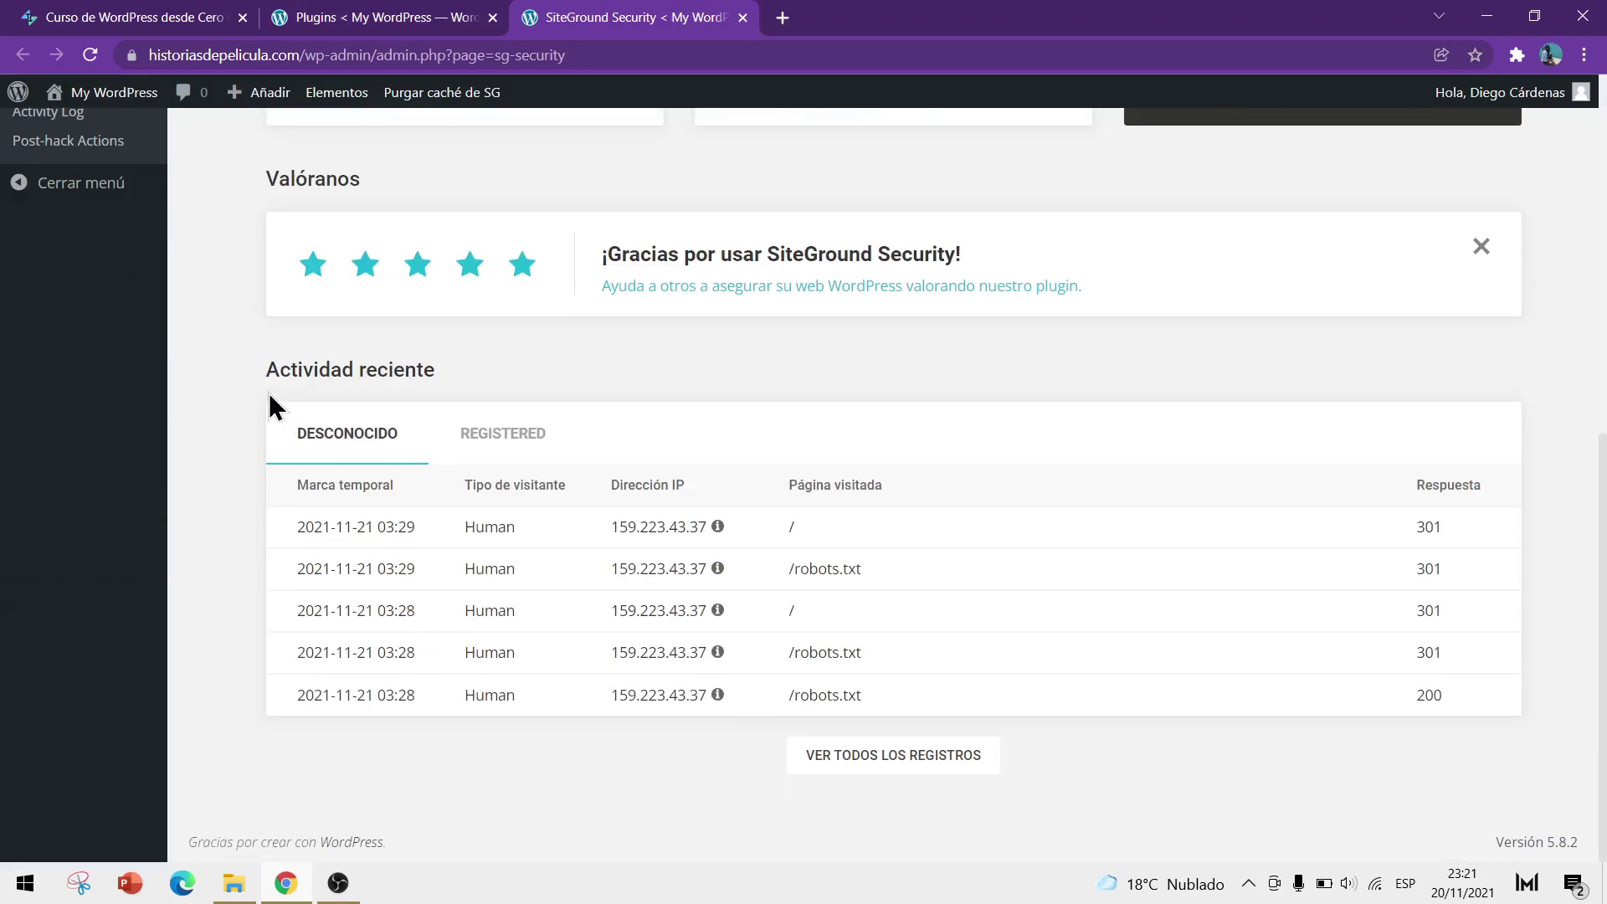
scroll(261, 393, "up", 5)
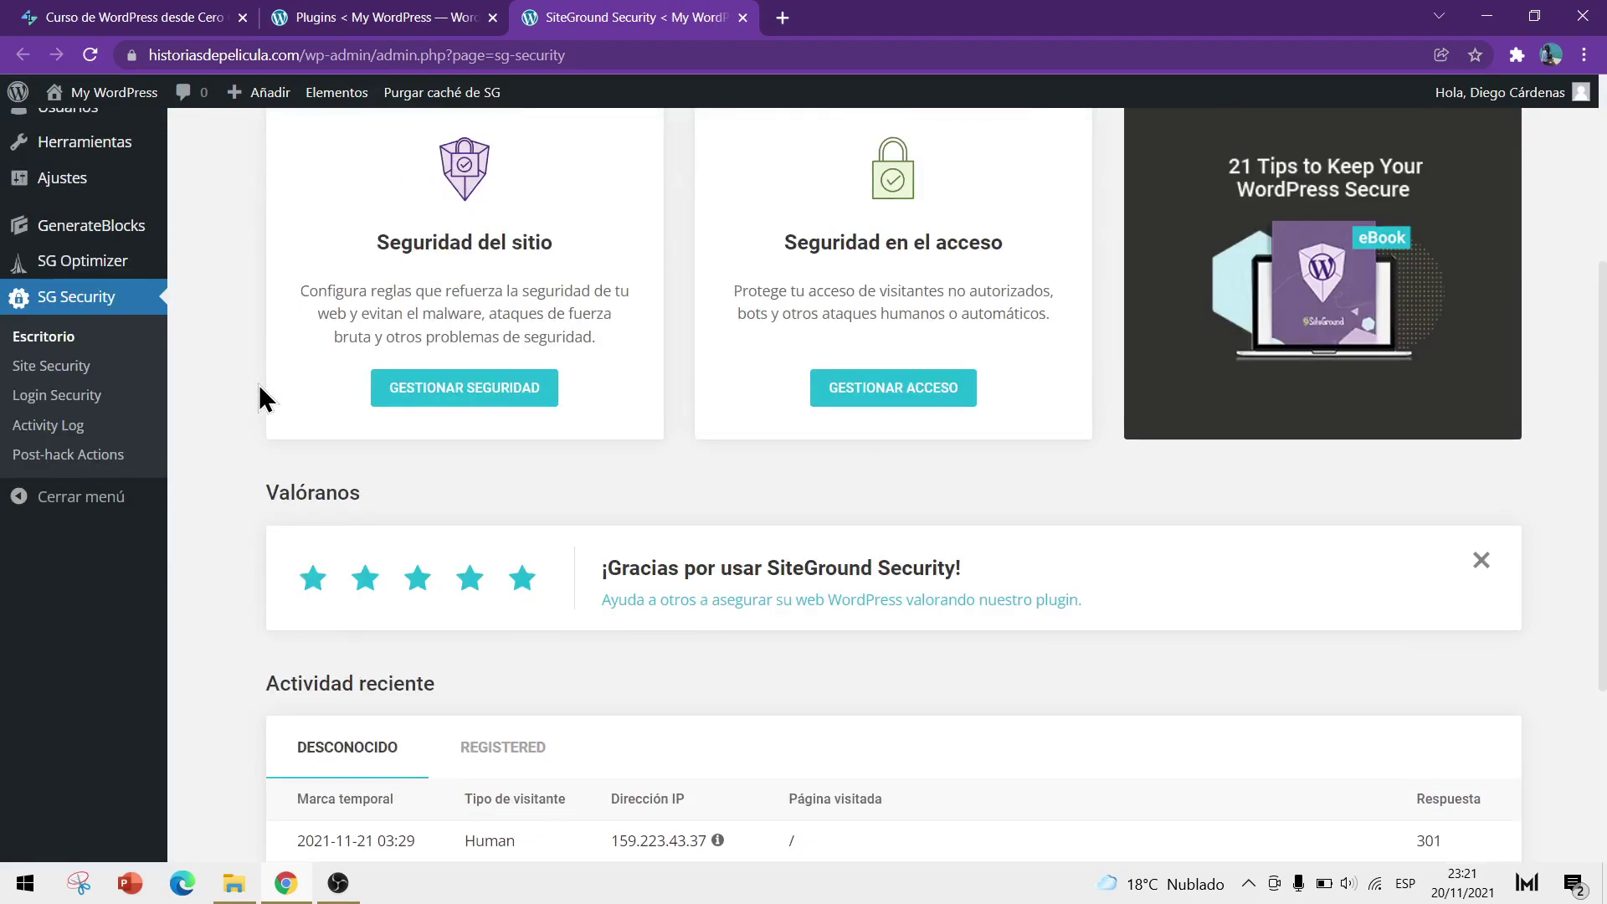
scroll(261, 397, "up", 3)
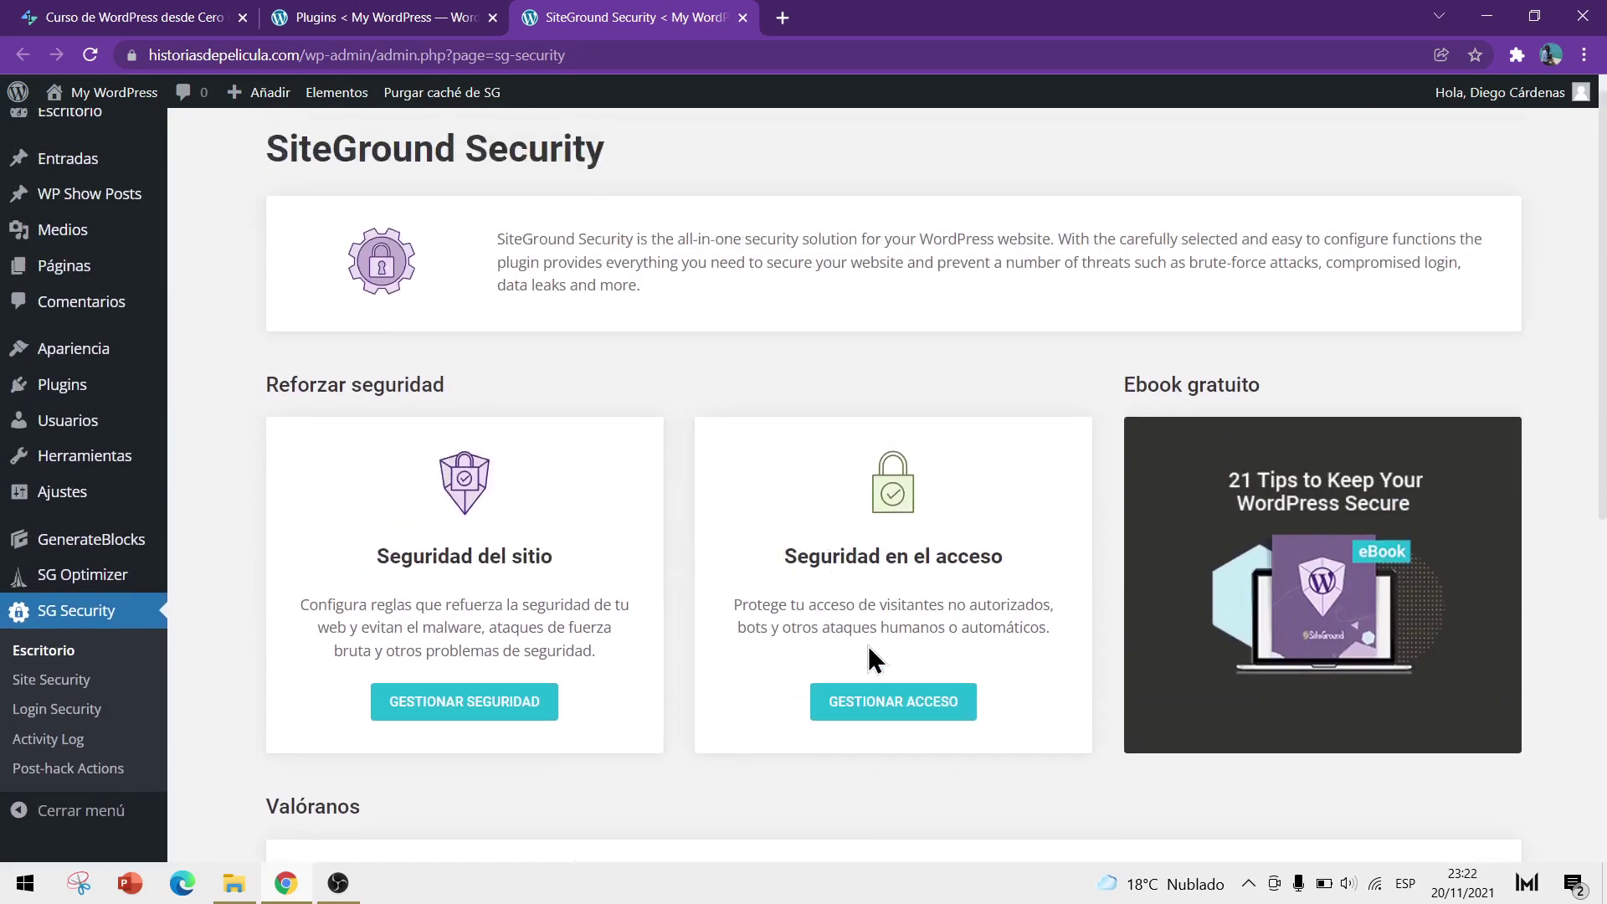
- View the custom access URL settings in SiteGround Login Security, cancel them, and close that tab to return to the installed plugins
left_click(860, 708)
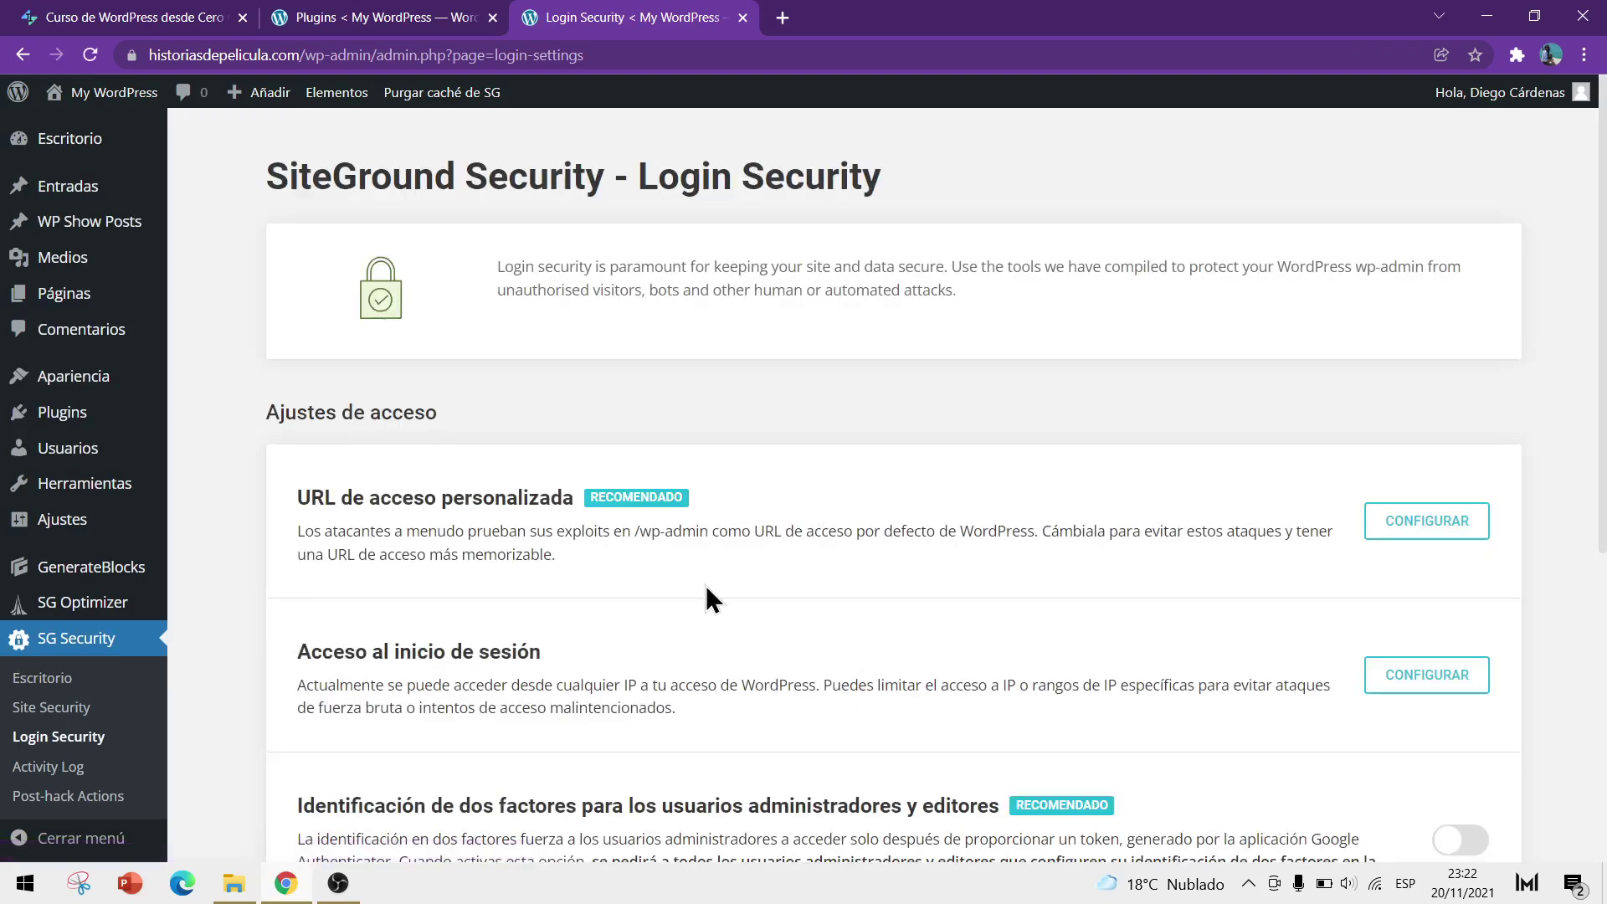
scroll(650, 556, "down", 2)
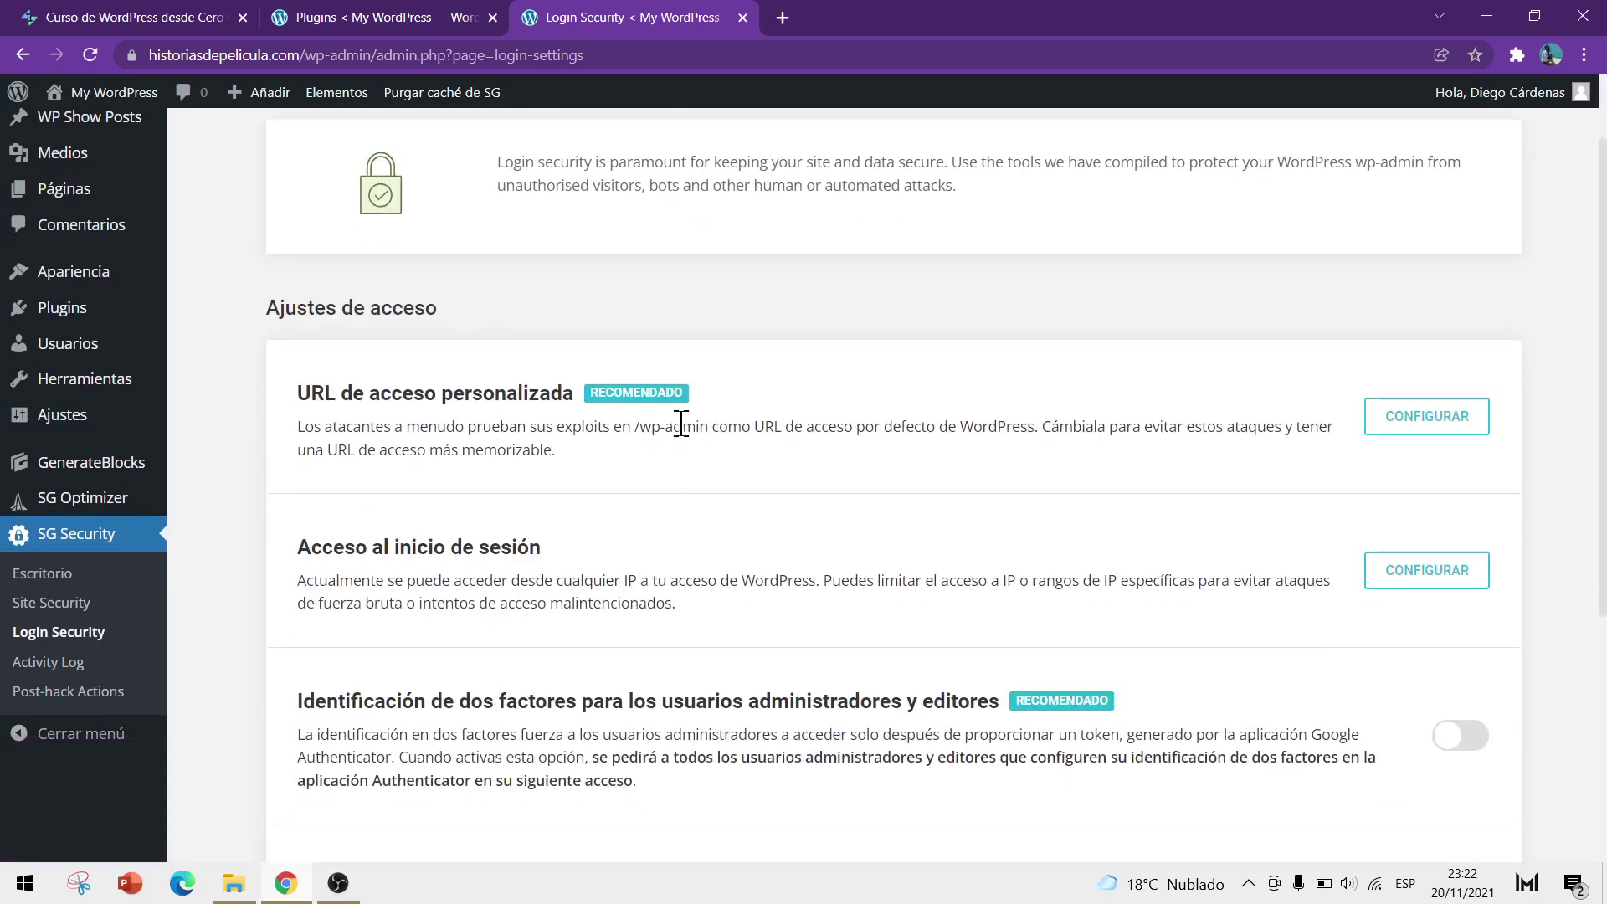
left_click(1385, 419)
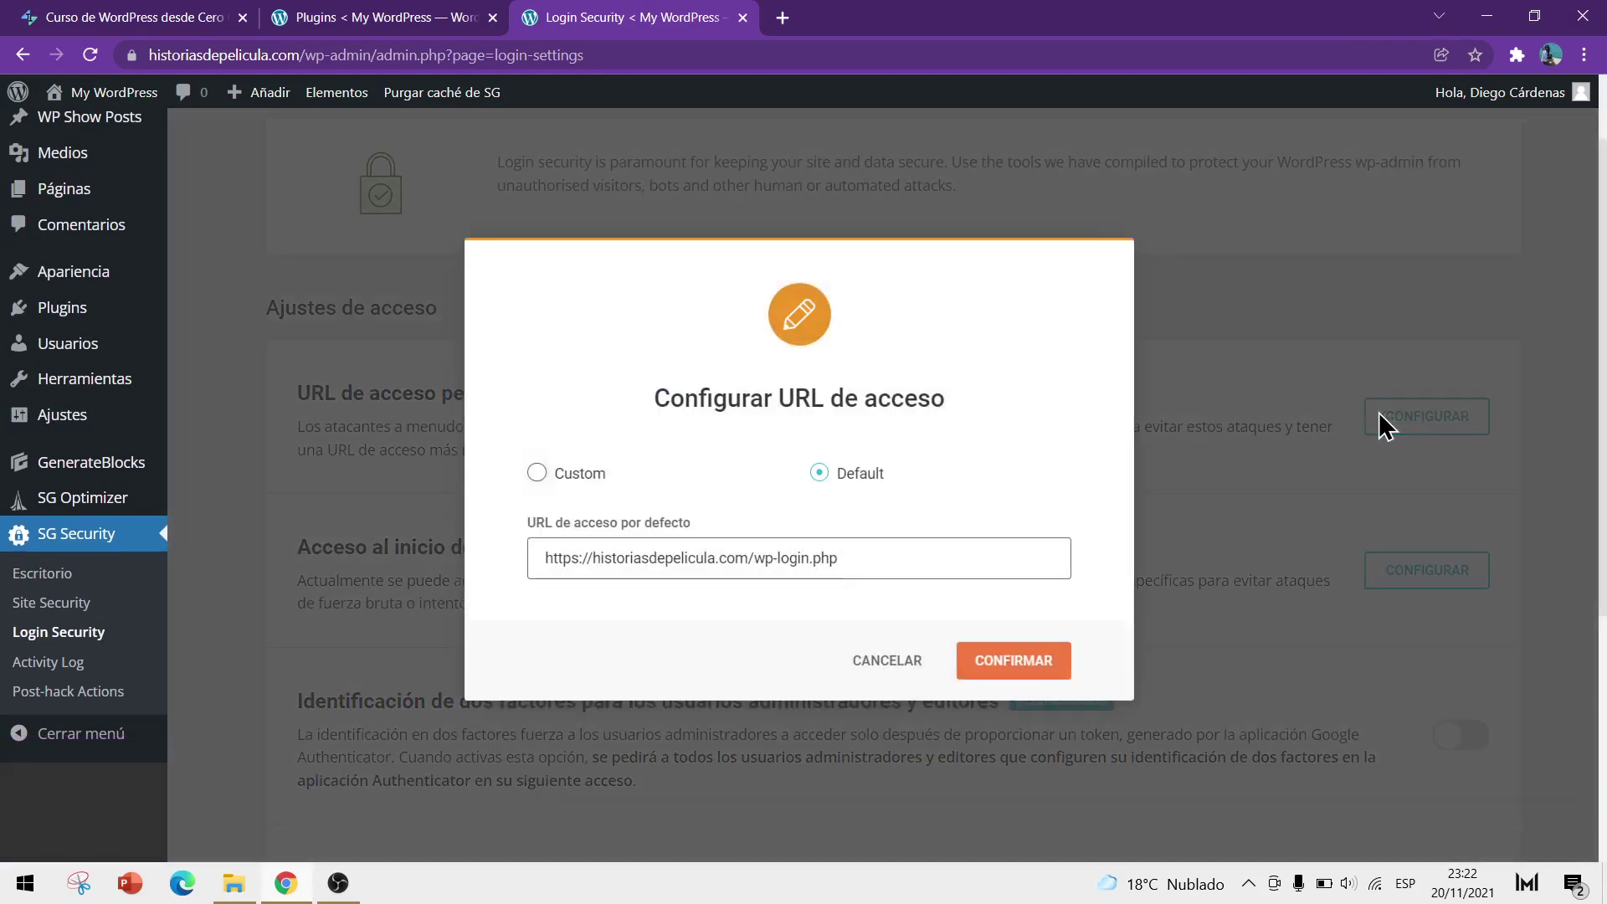
left_click(880, 661)
scroll(665, 354, "up", 2)
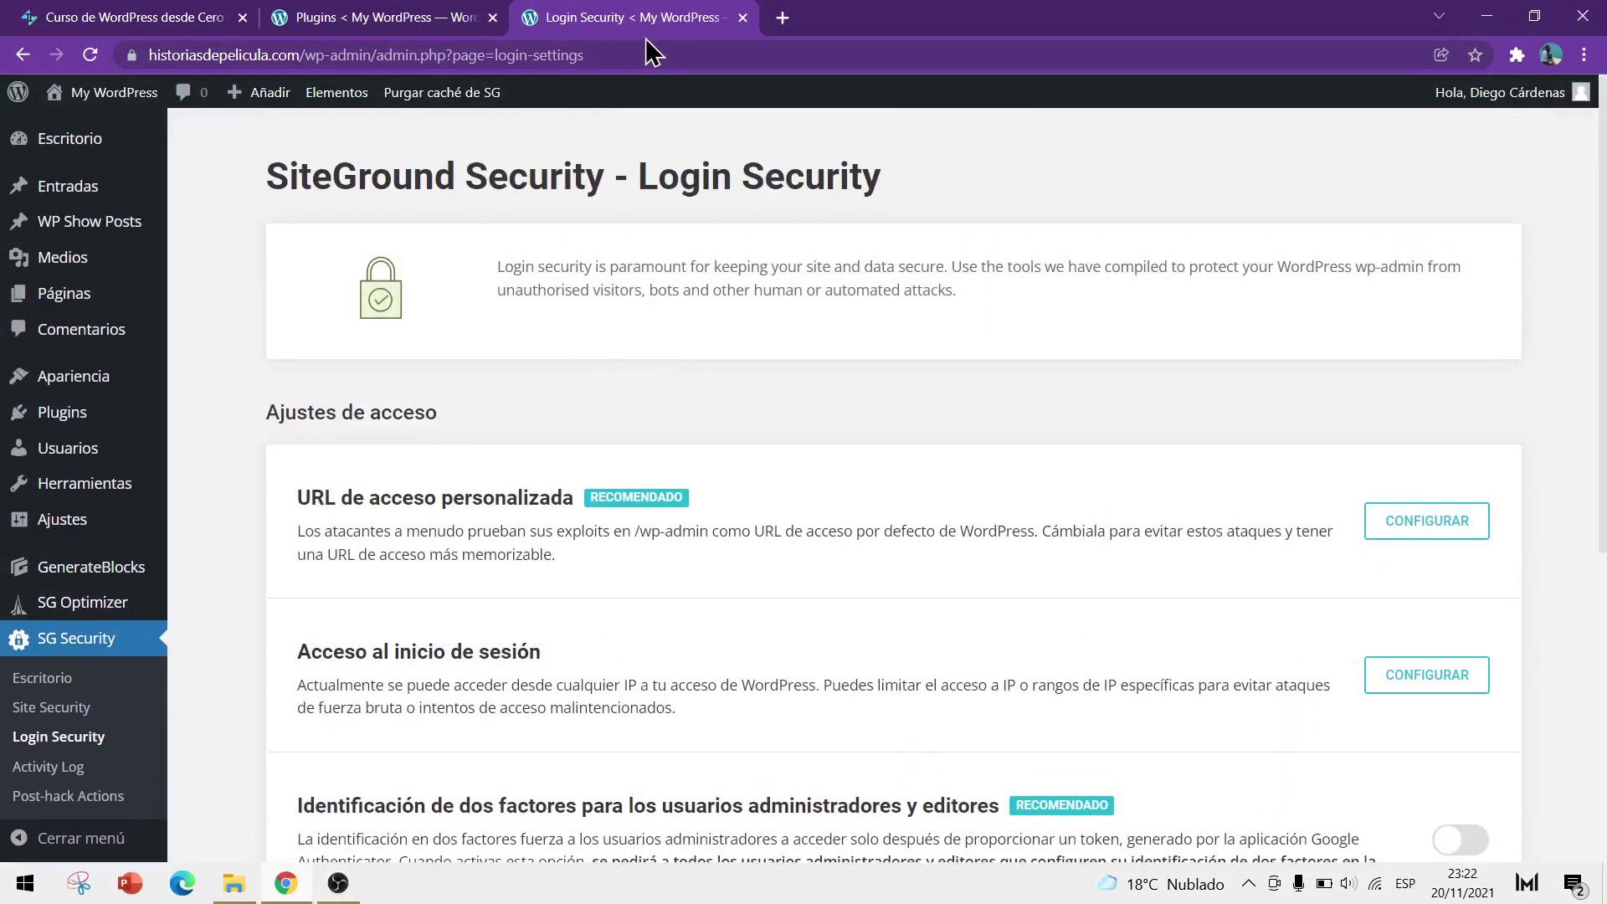
left_click(742, 18)
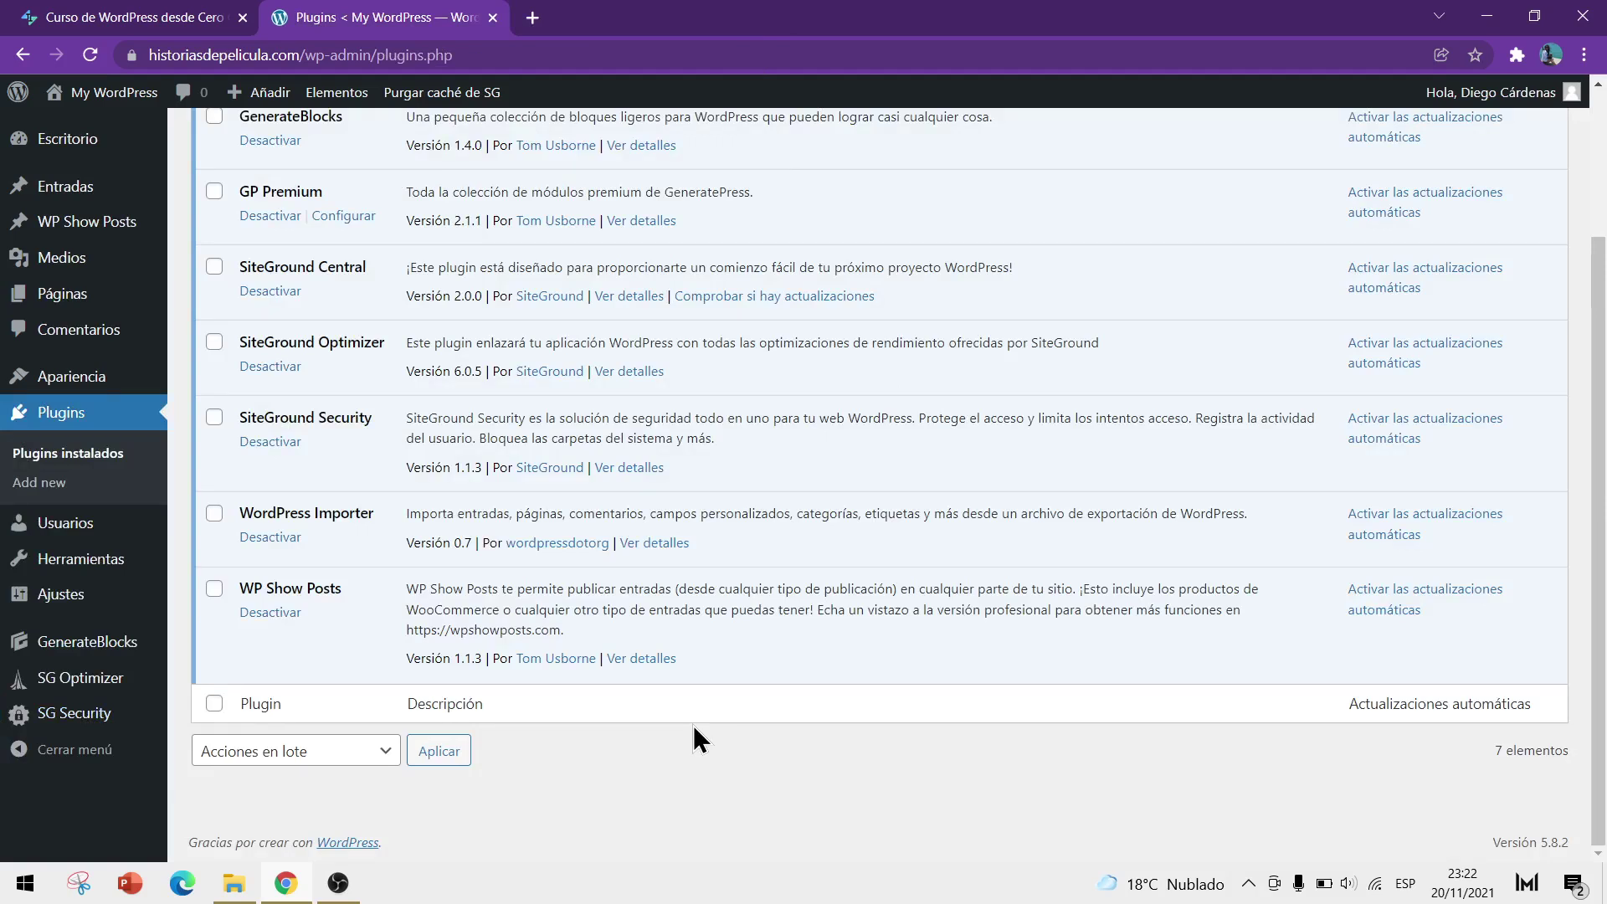
scroll(693, 725, "up", 3)
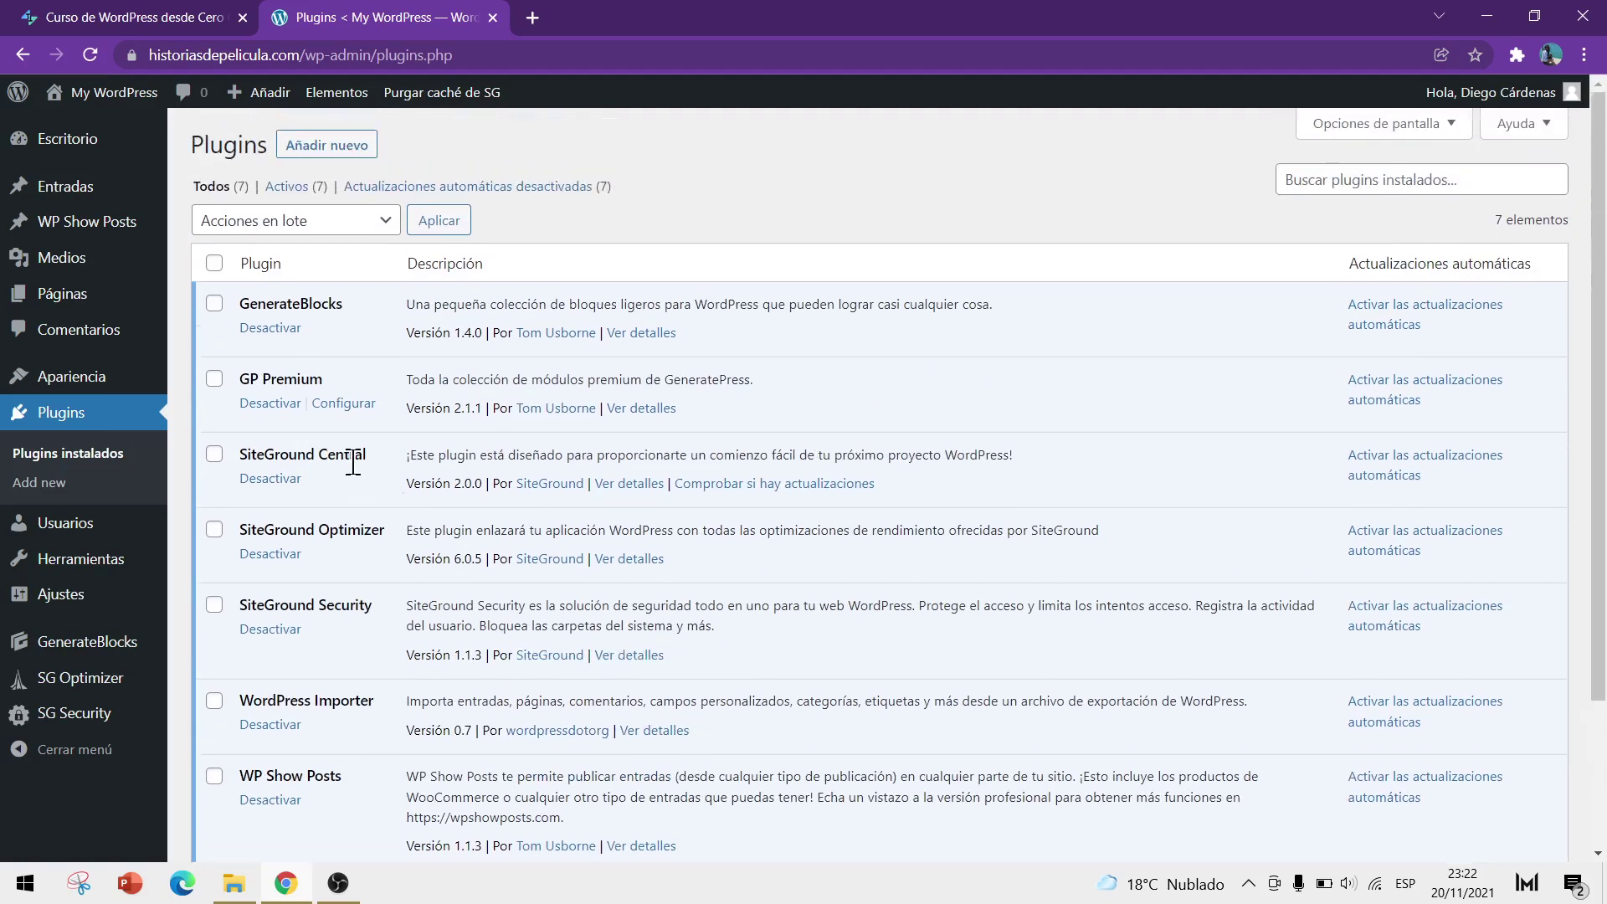
- Deactivate the SiteGround Central plugin and view the site's installed themes in a separate browser tab before returning to the plugins list
left_click(270, 479)
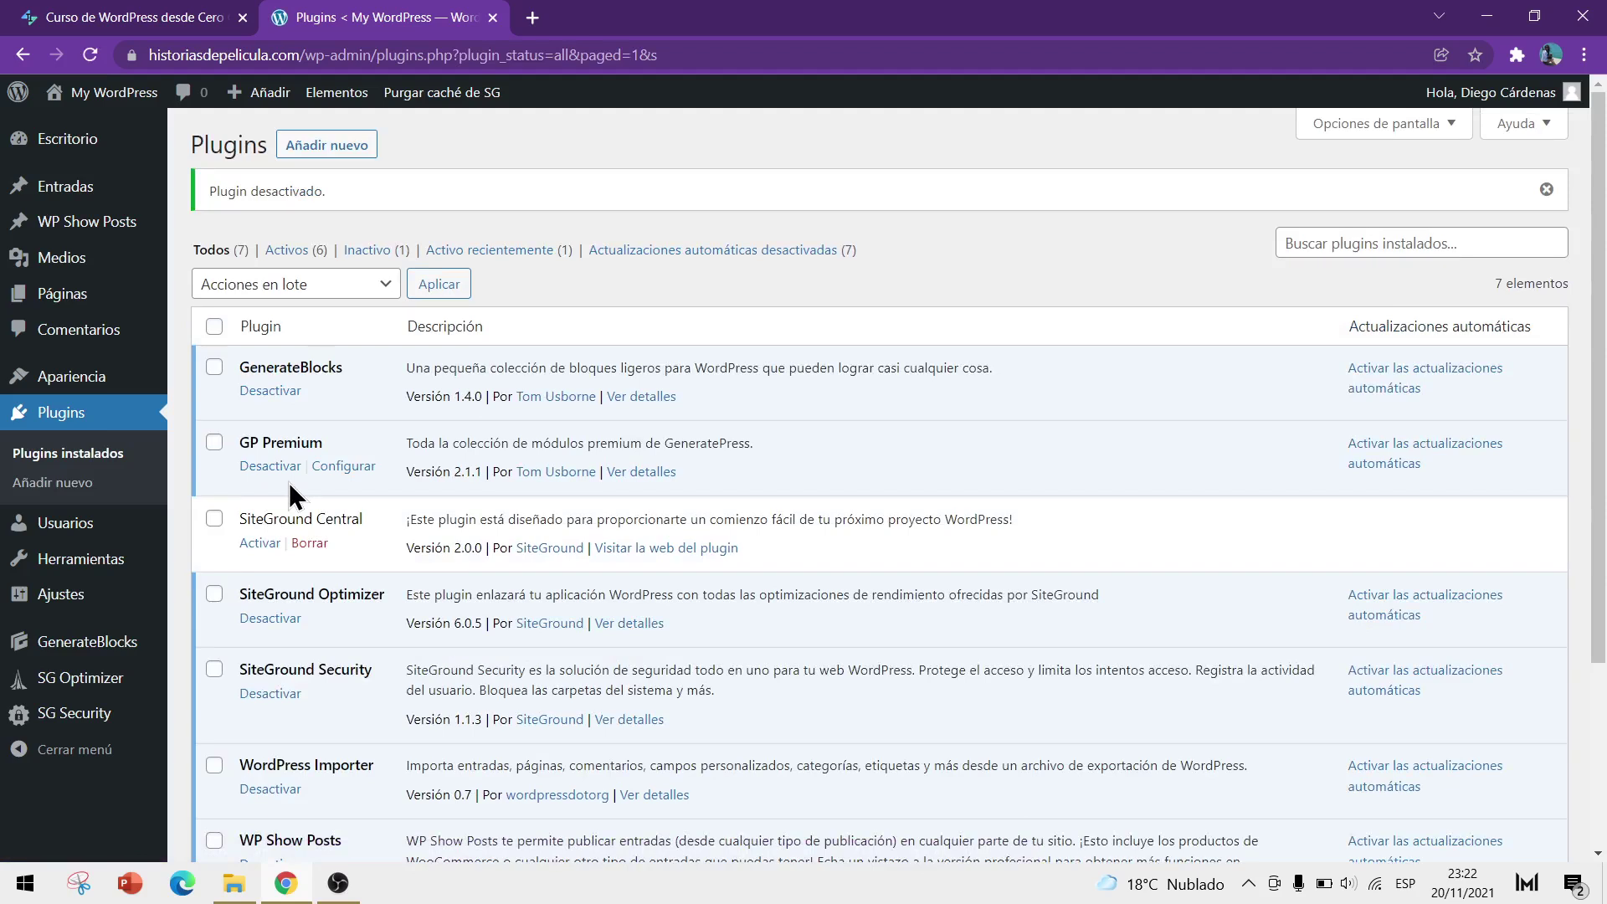
mouse_move(88, 378)
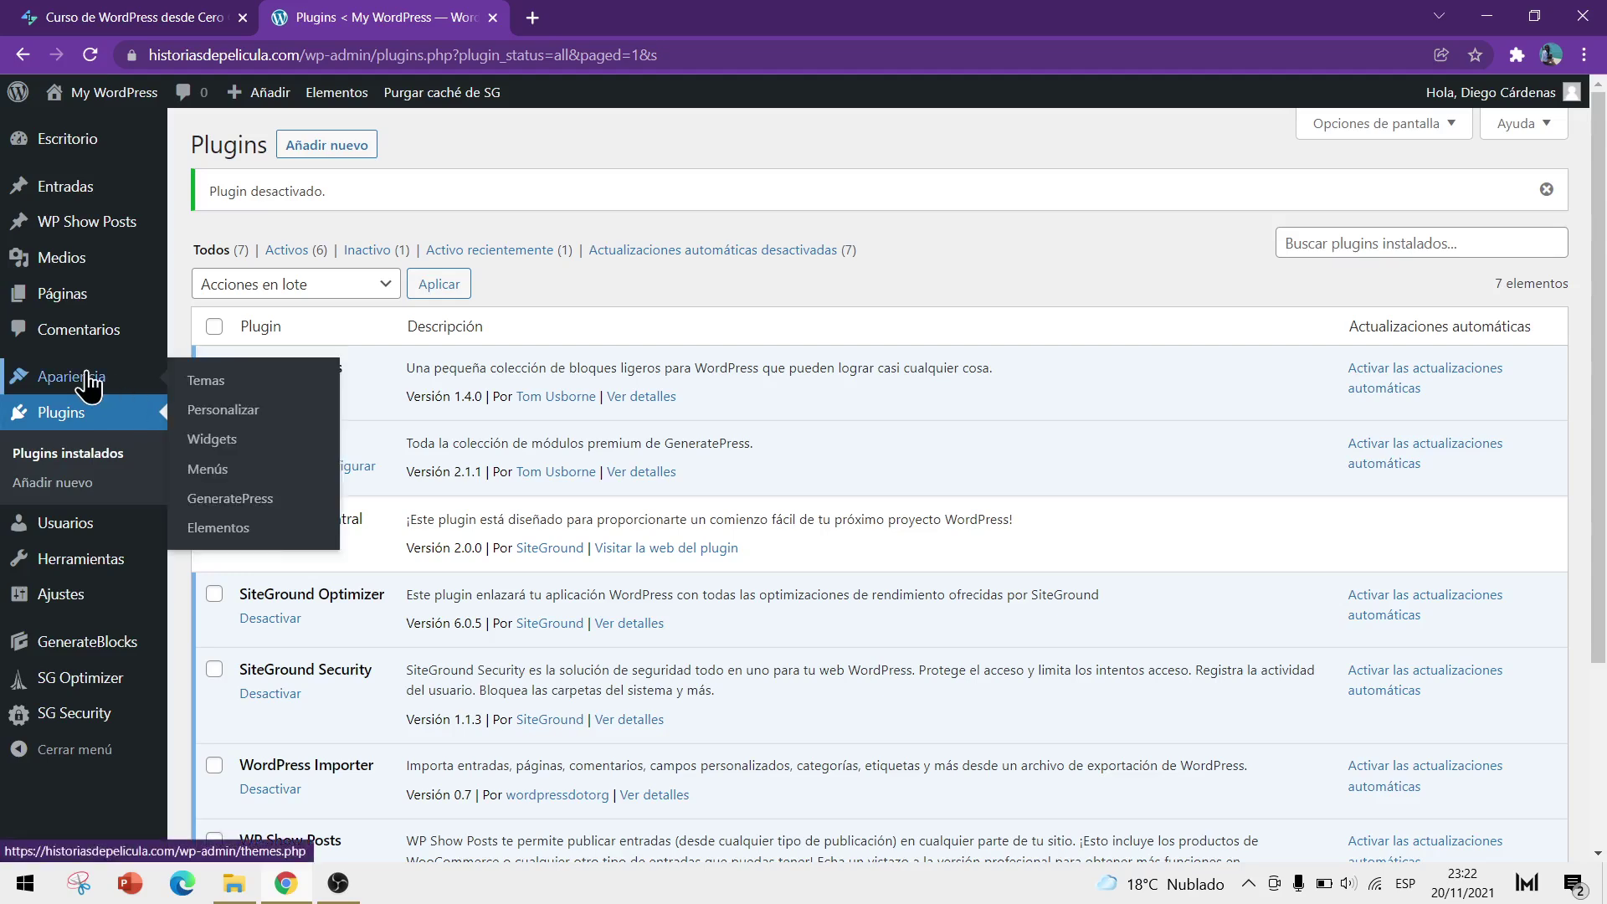
right_click(212, 380)
left_click(266, 392)
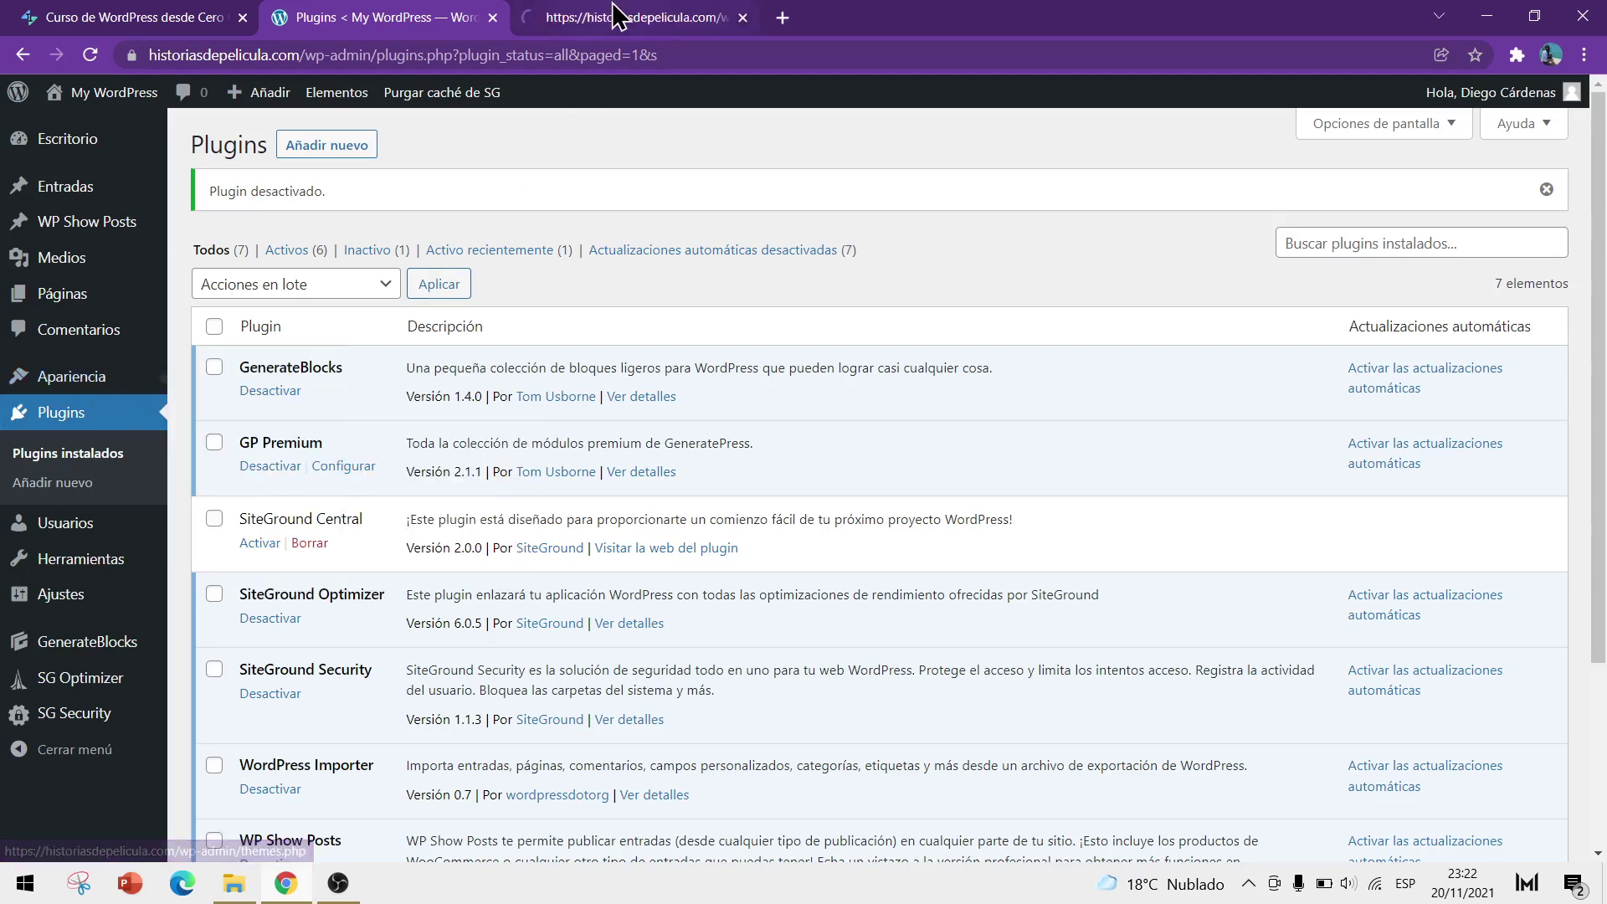
left_click(618, 15)
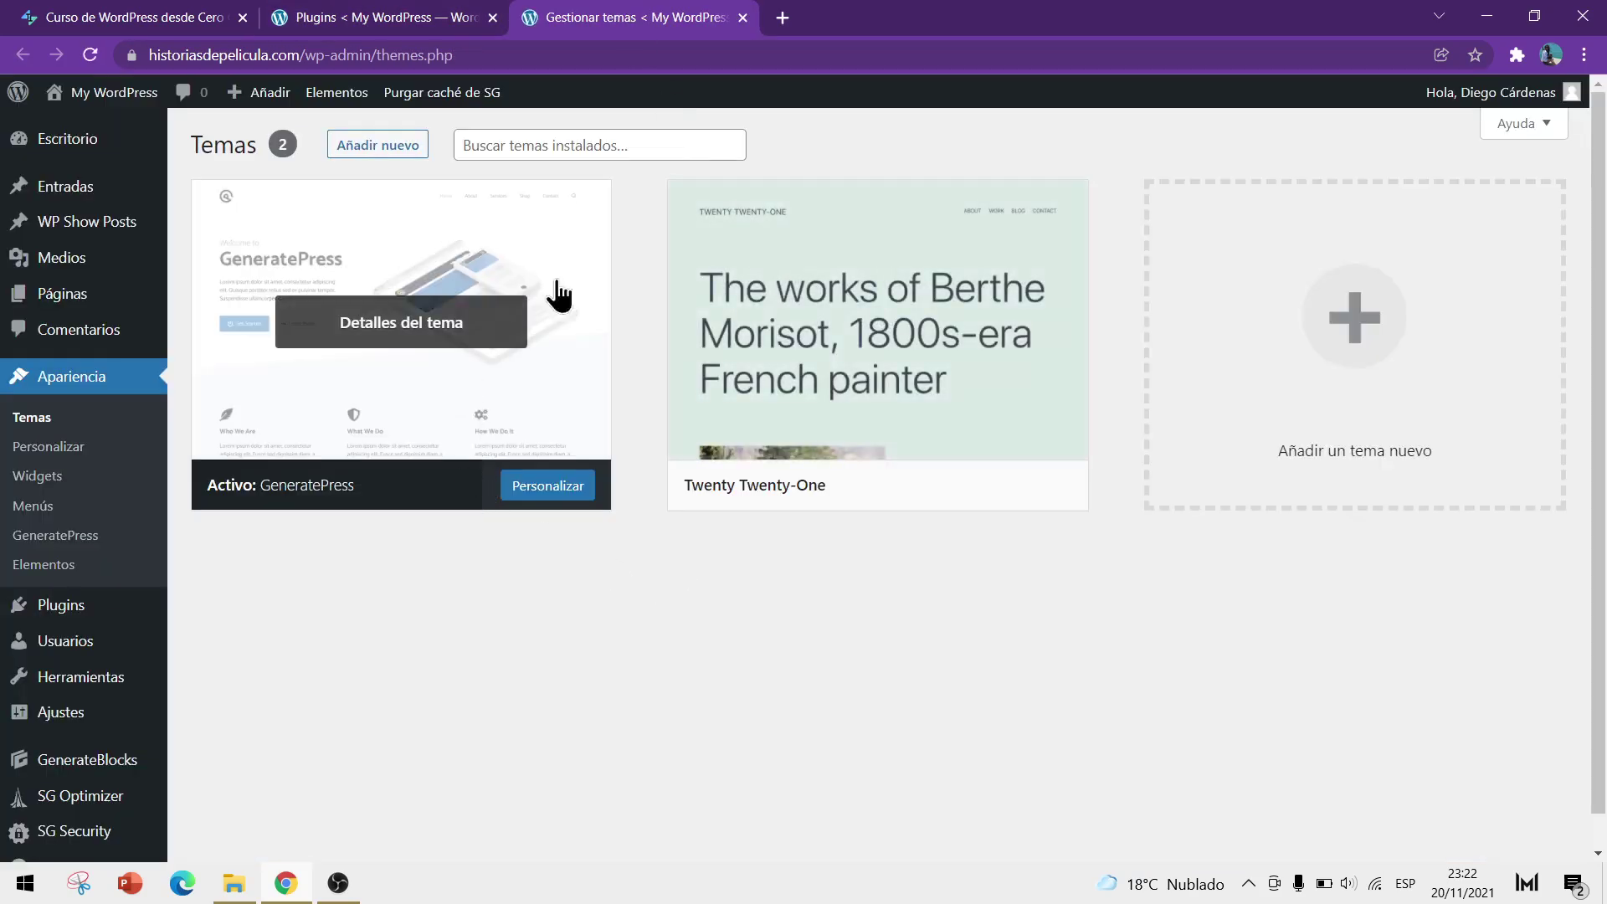
left_click(410, 14)
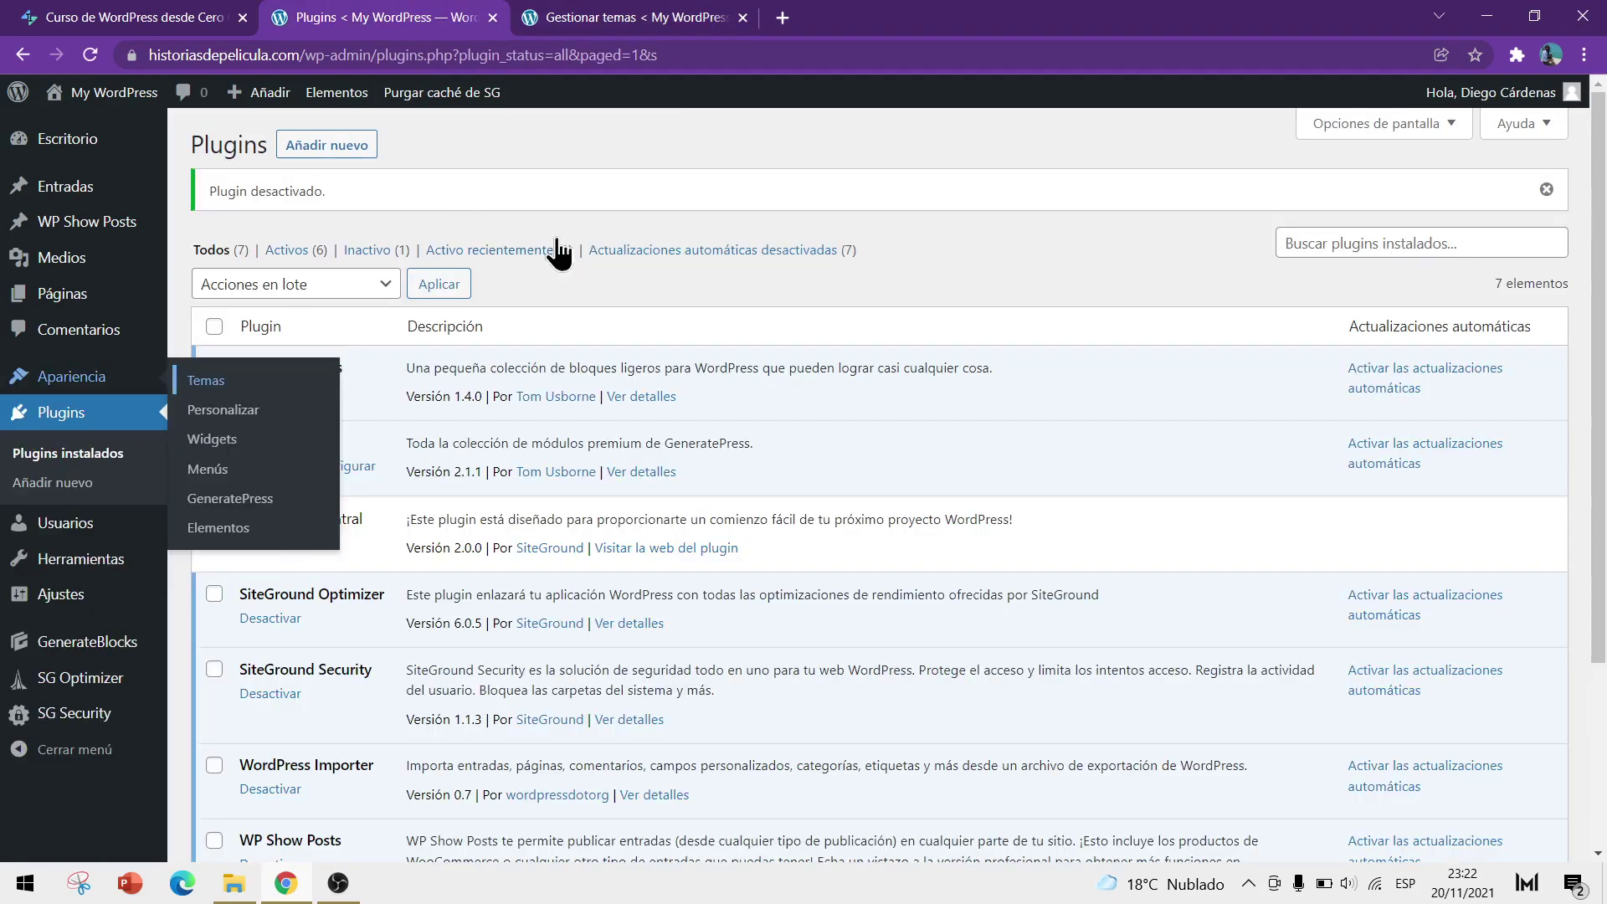
- View the standard page for adding plugins, return to the reloaded plugins list, and open that page again in a separate browser tab
left_click(346, 149)
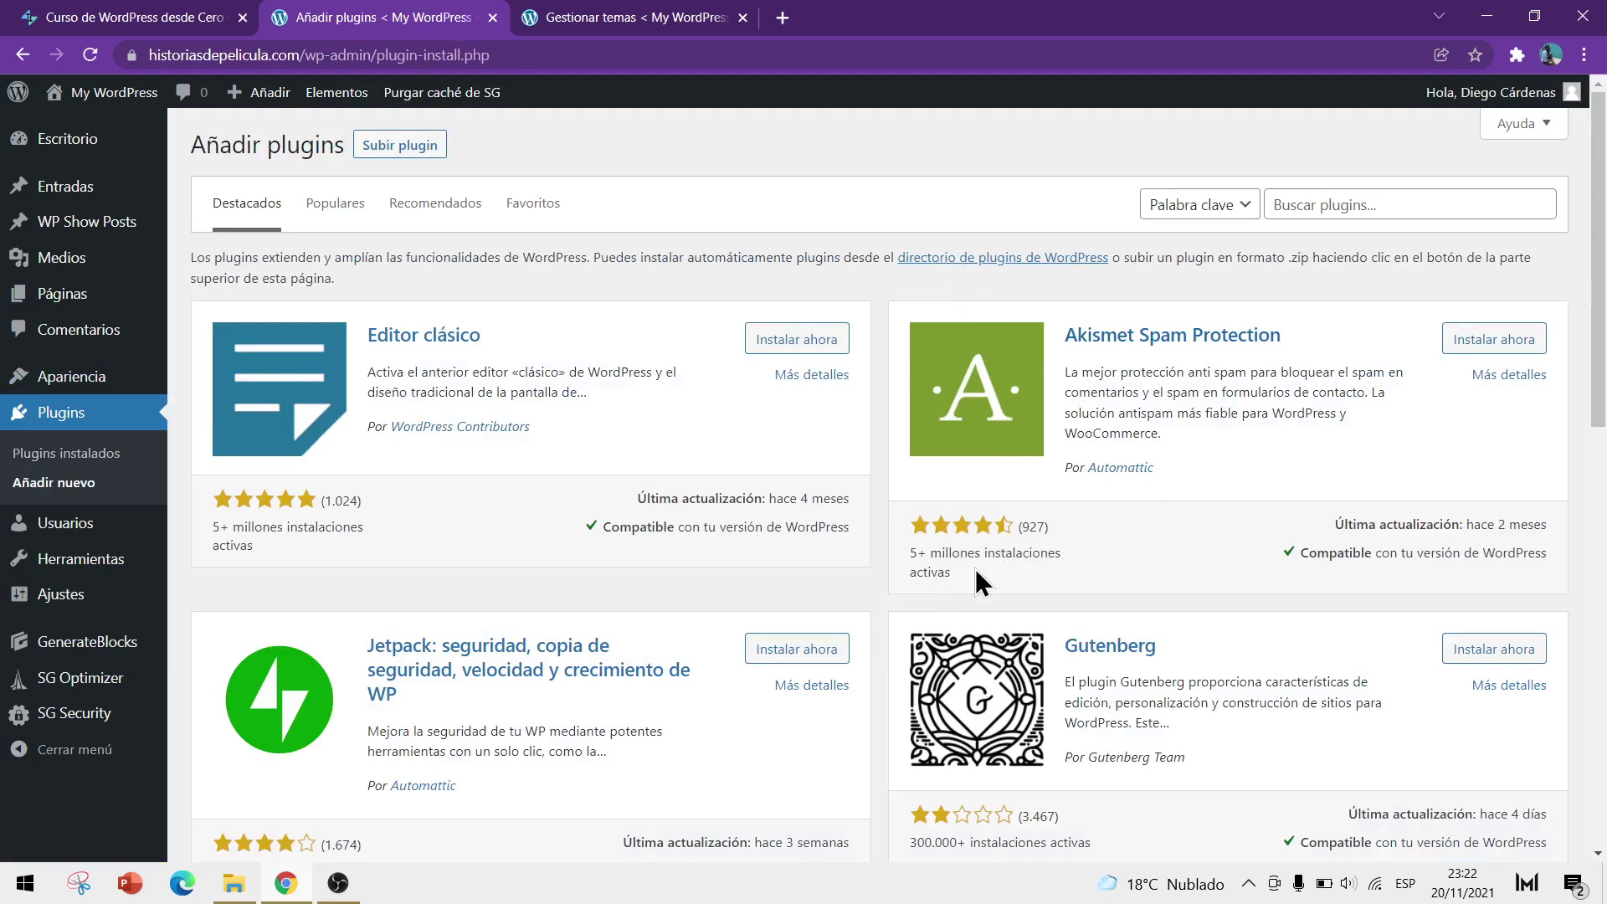
left_click(35, 66)
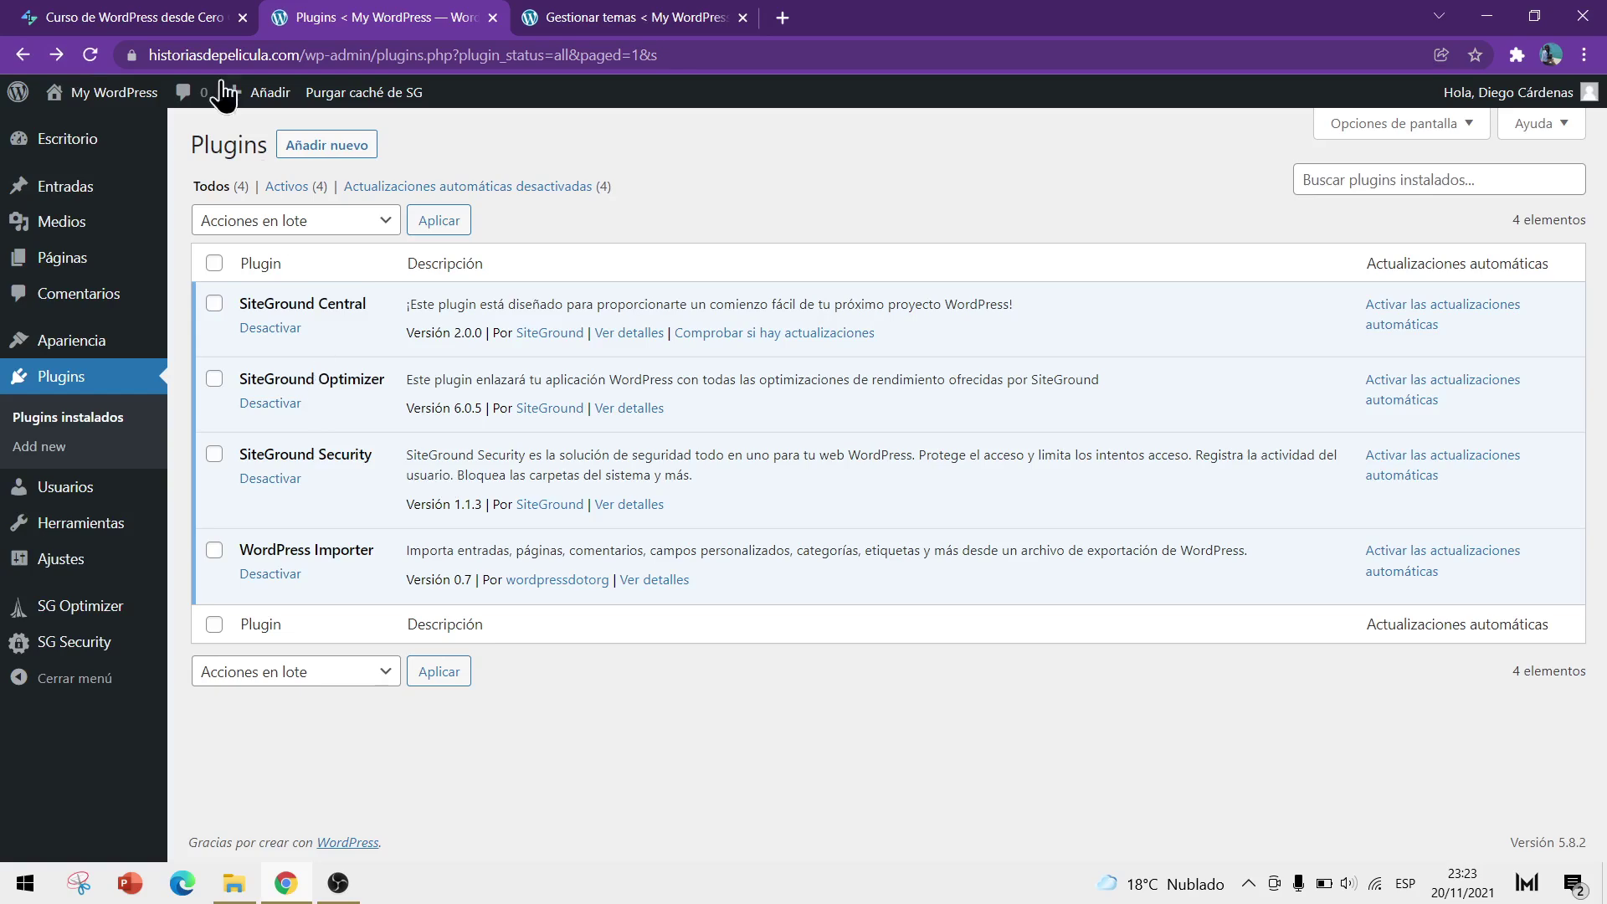
left_click(90, 55)
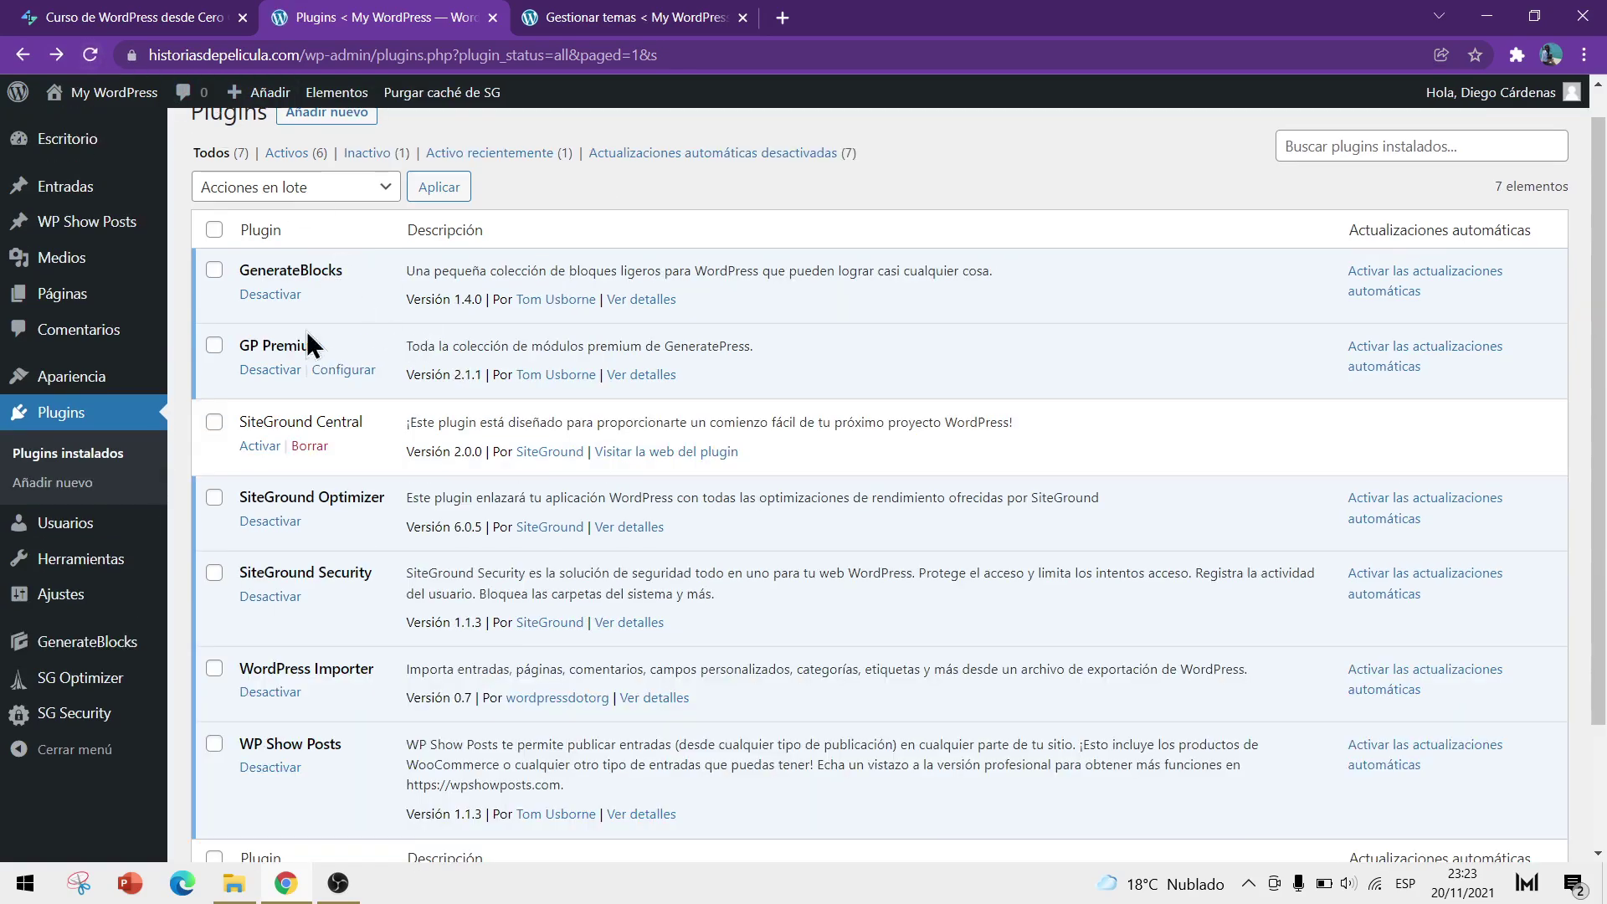
scroll(304, 348, "up", 1)
right_click(339, 153)
left_click(373, 165)
left_click(818, 16)
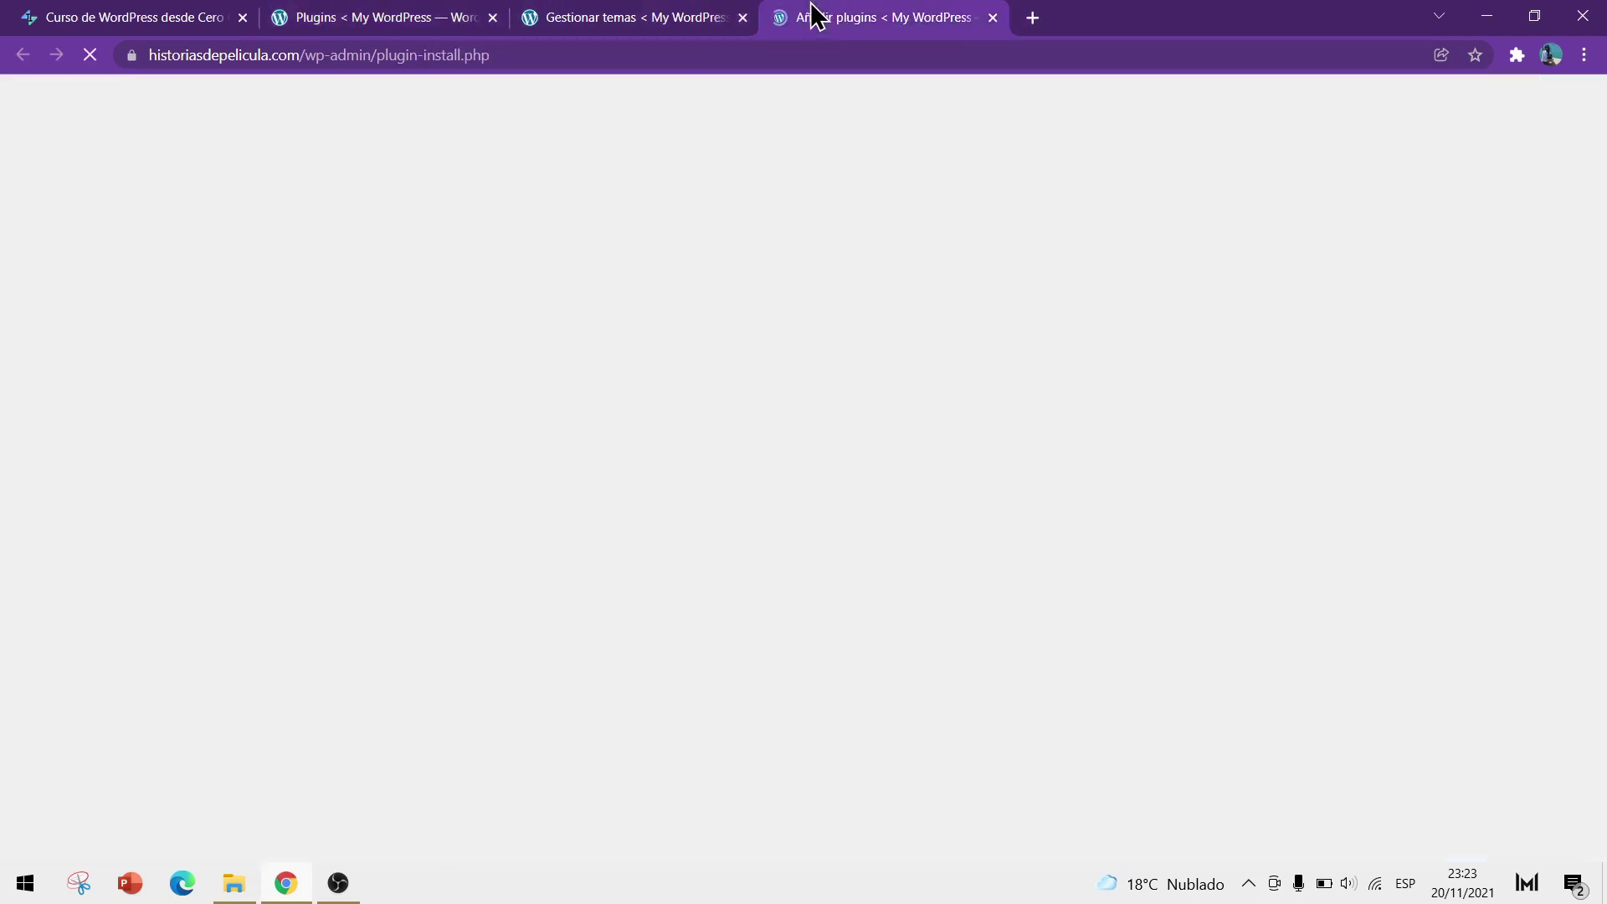
- Reactivate SiteGround Central, reload the separate page for adding plugins to compare it, and close that tab
left_click(378, 18)
left_click(258, 480)
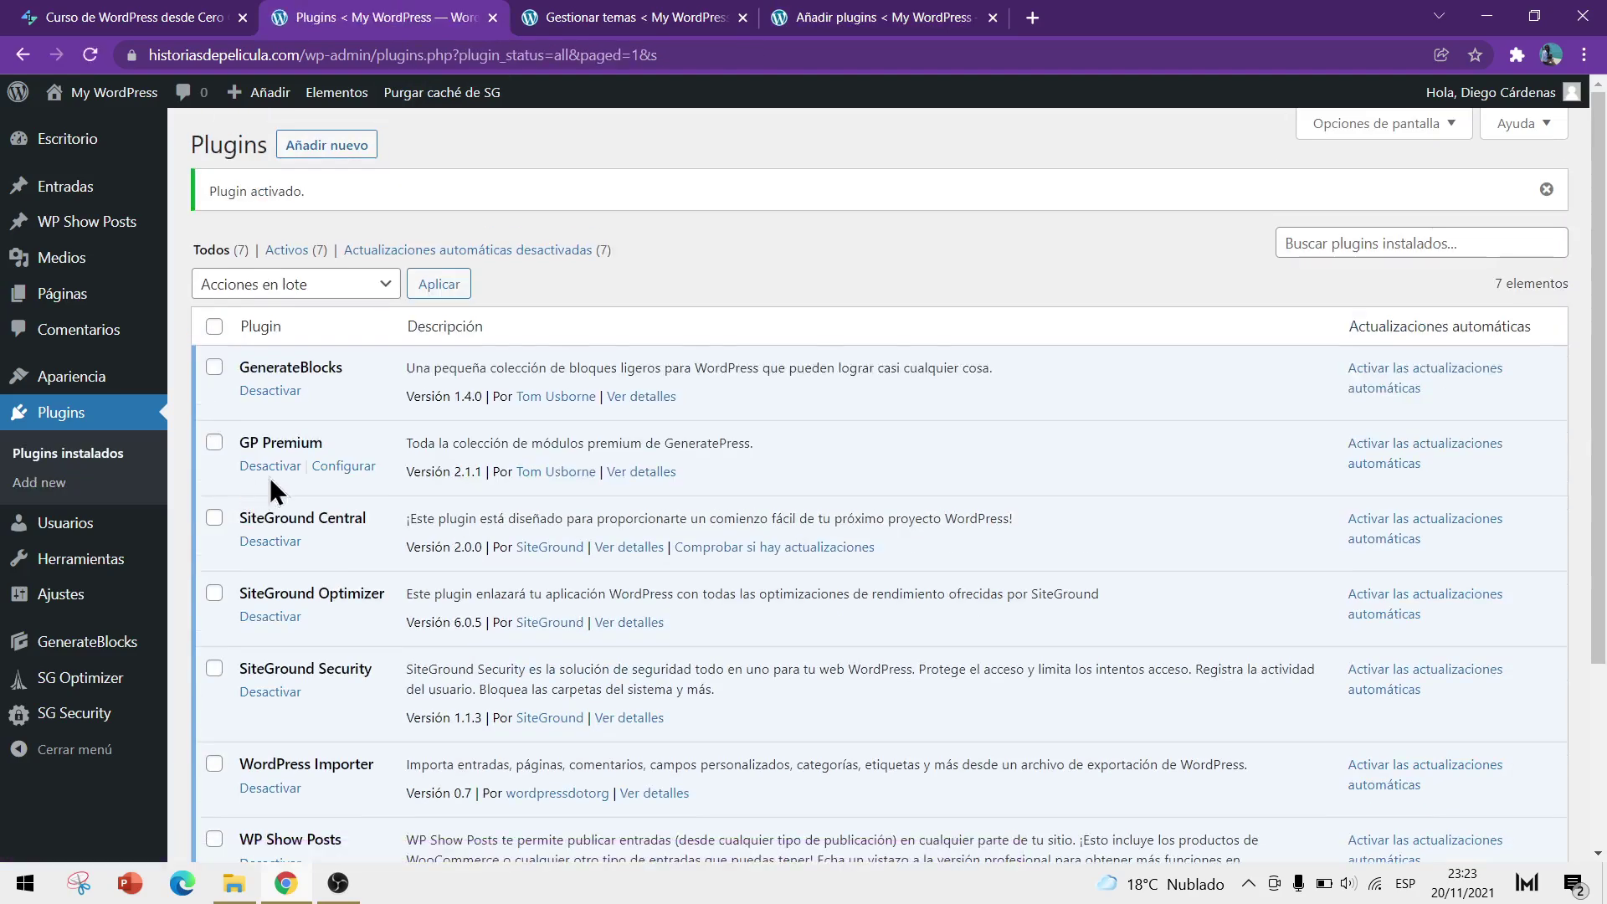
left_click(844, 15)
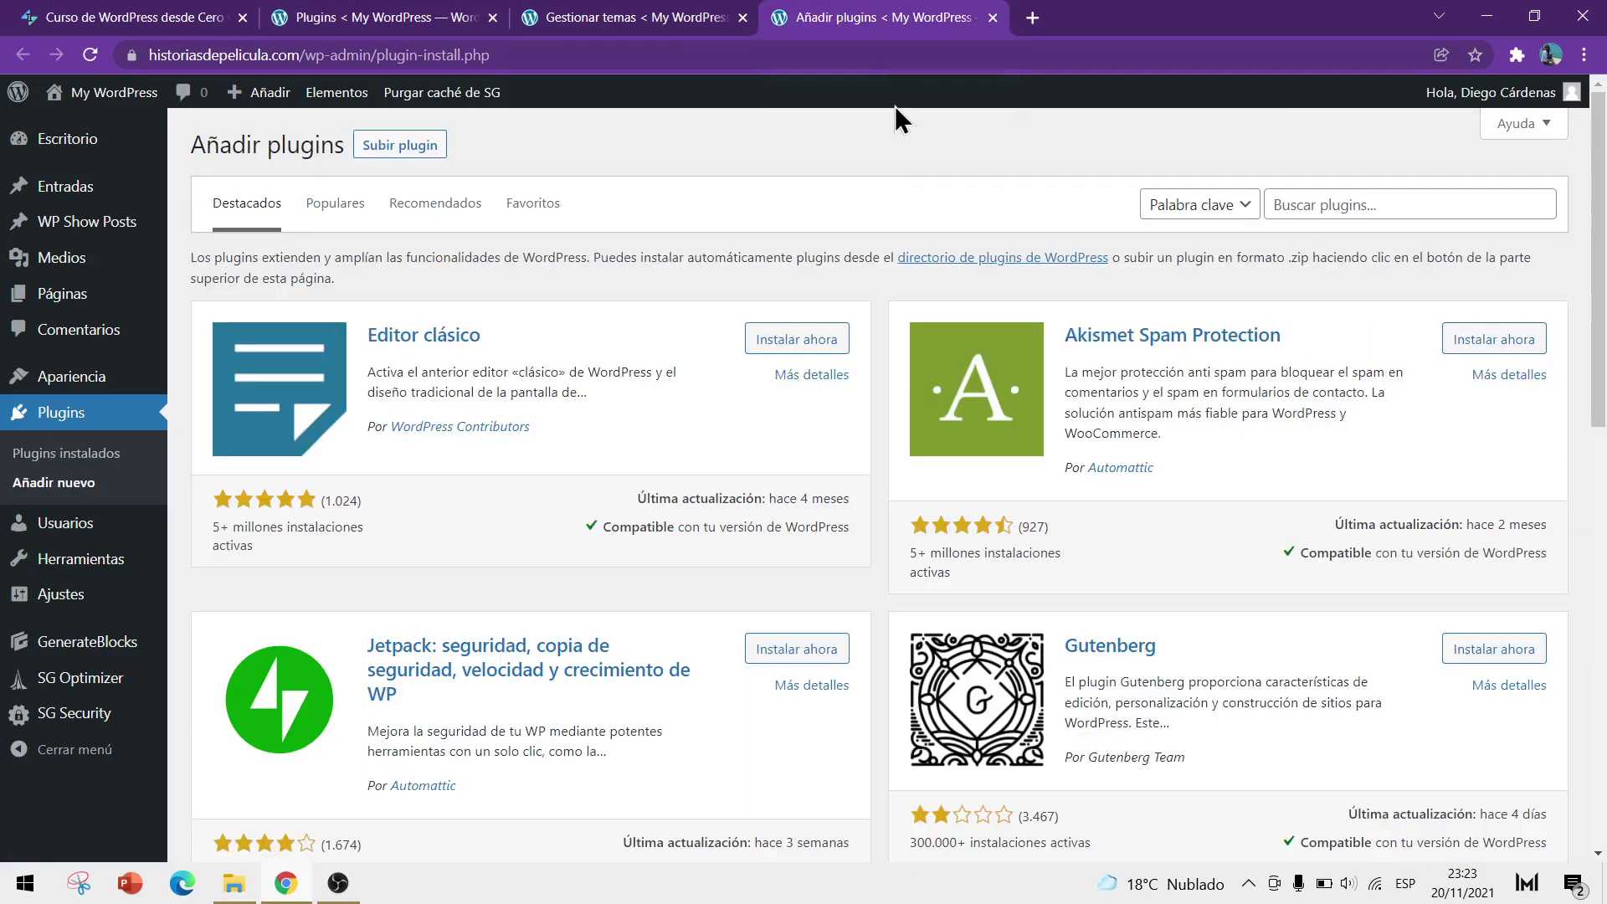
left_click(90, 54)
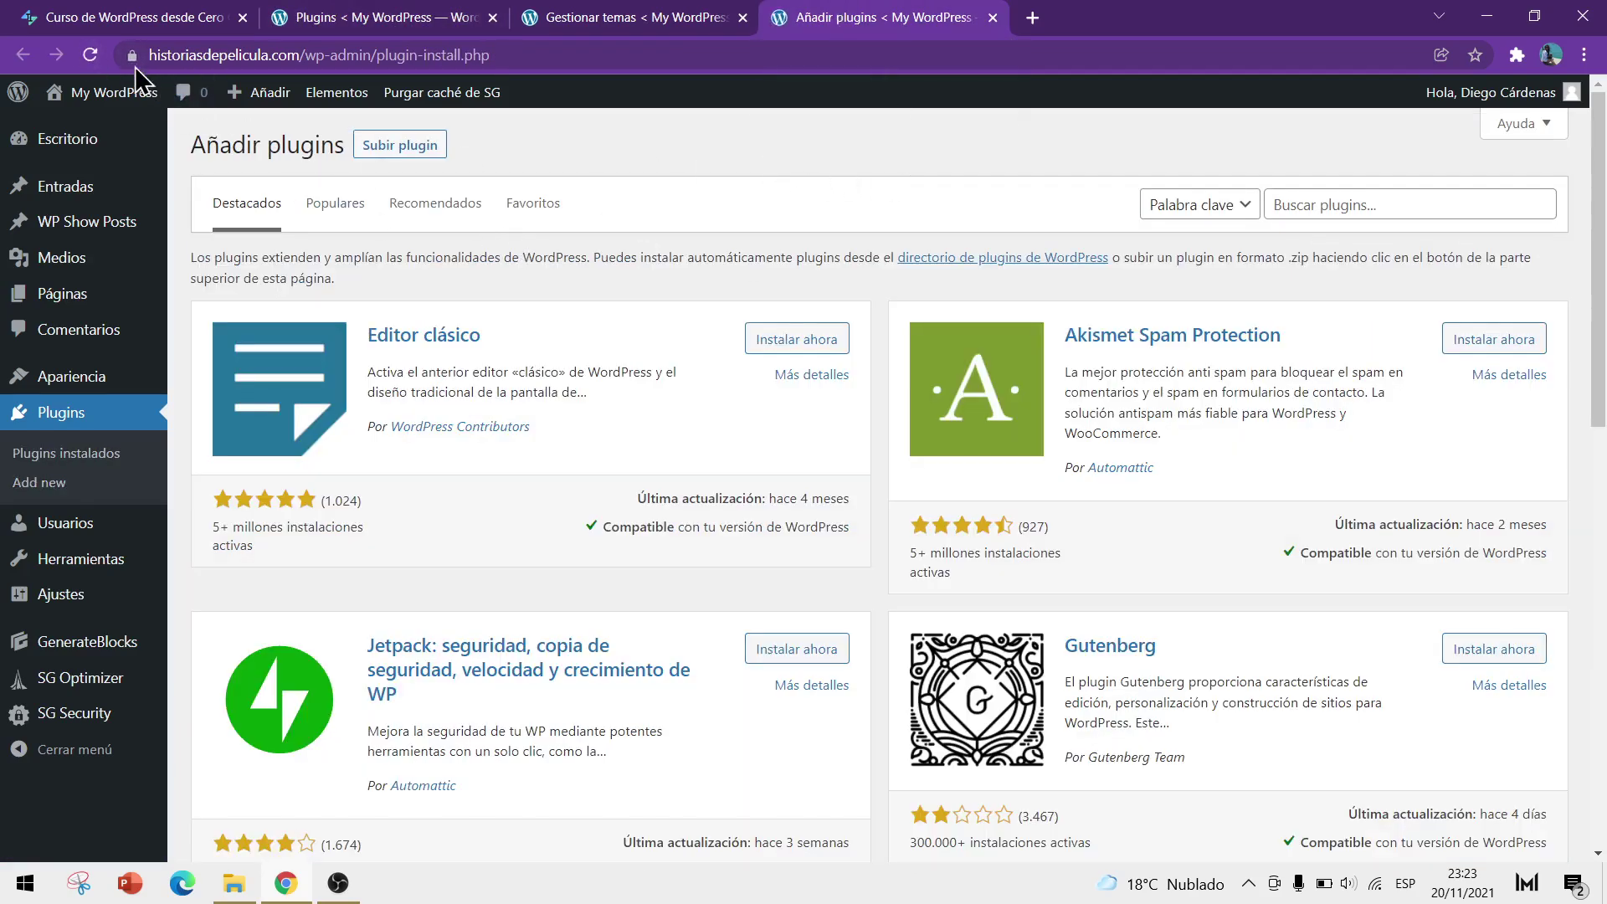
left_click(94, 53)
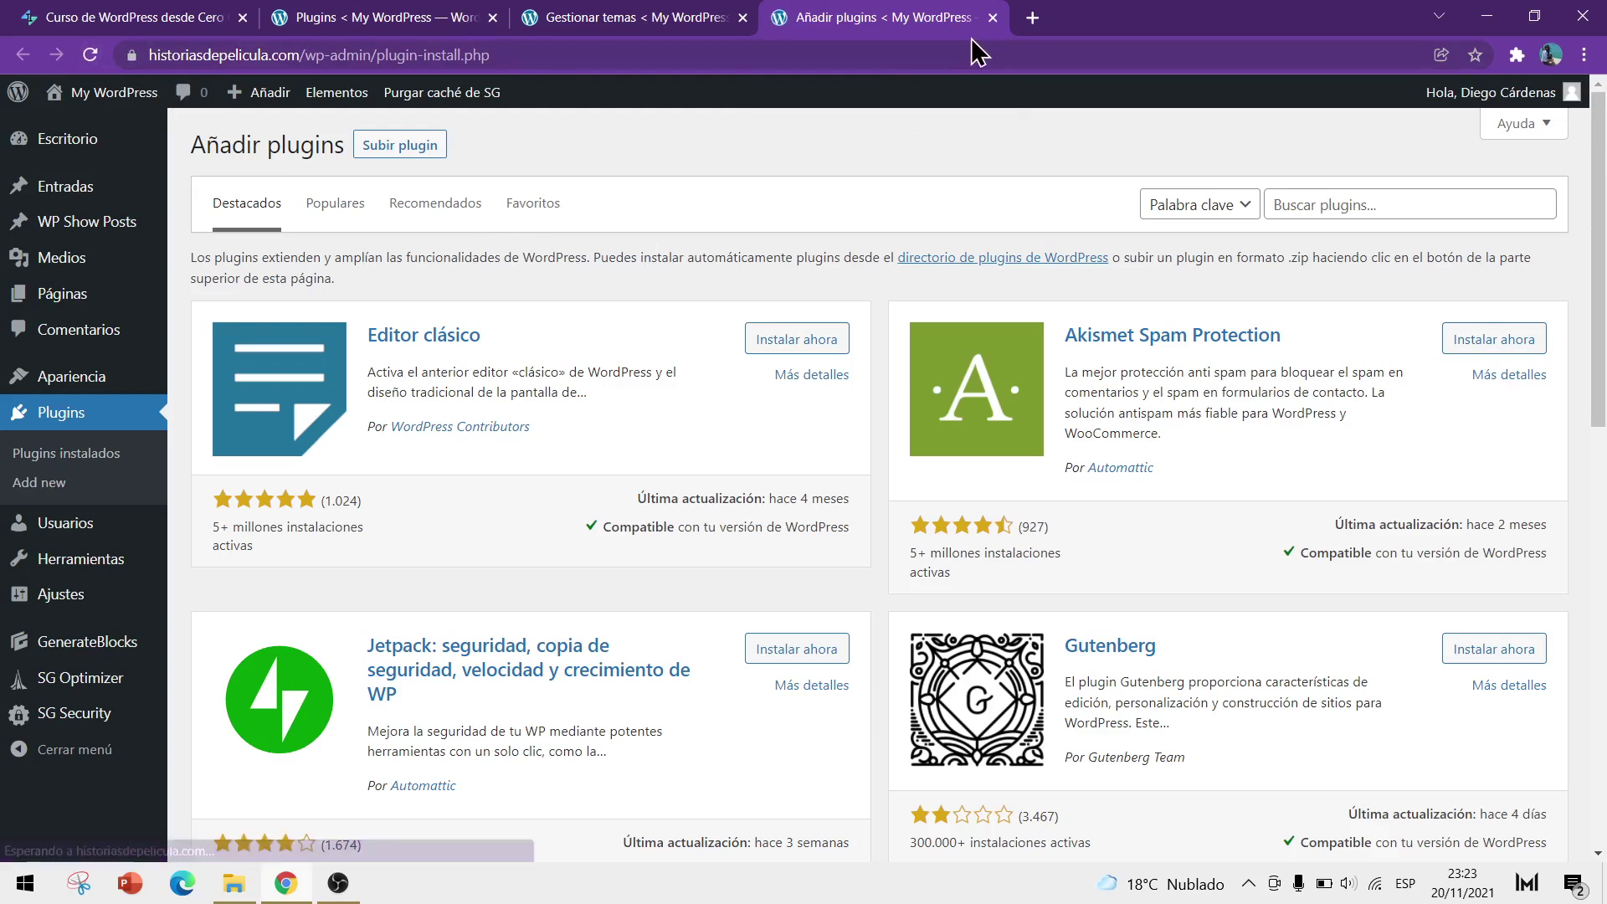
left_click(992, 17)
left_click(427, 23)
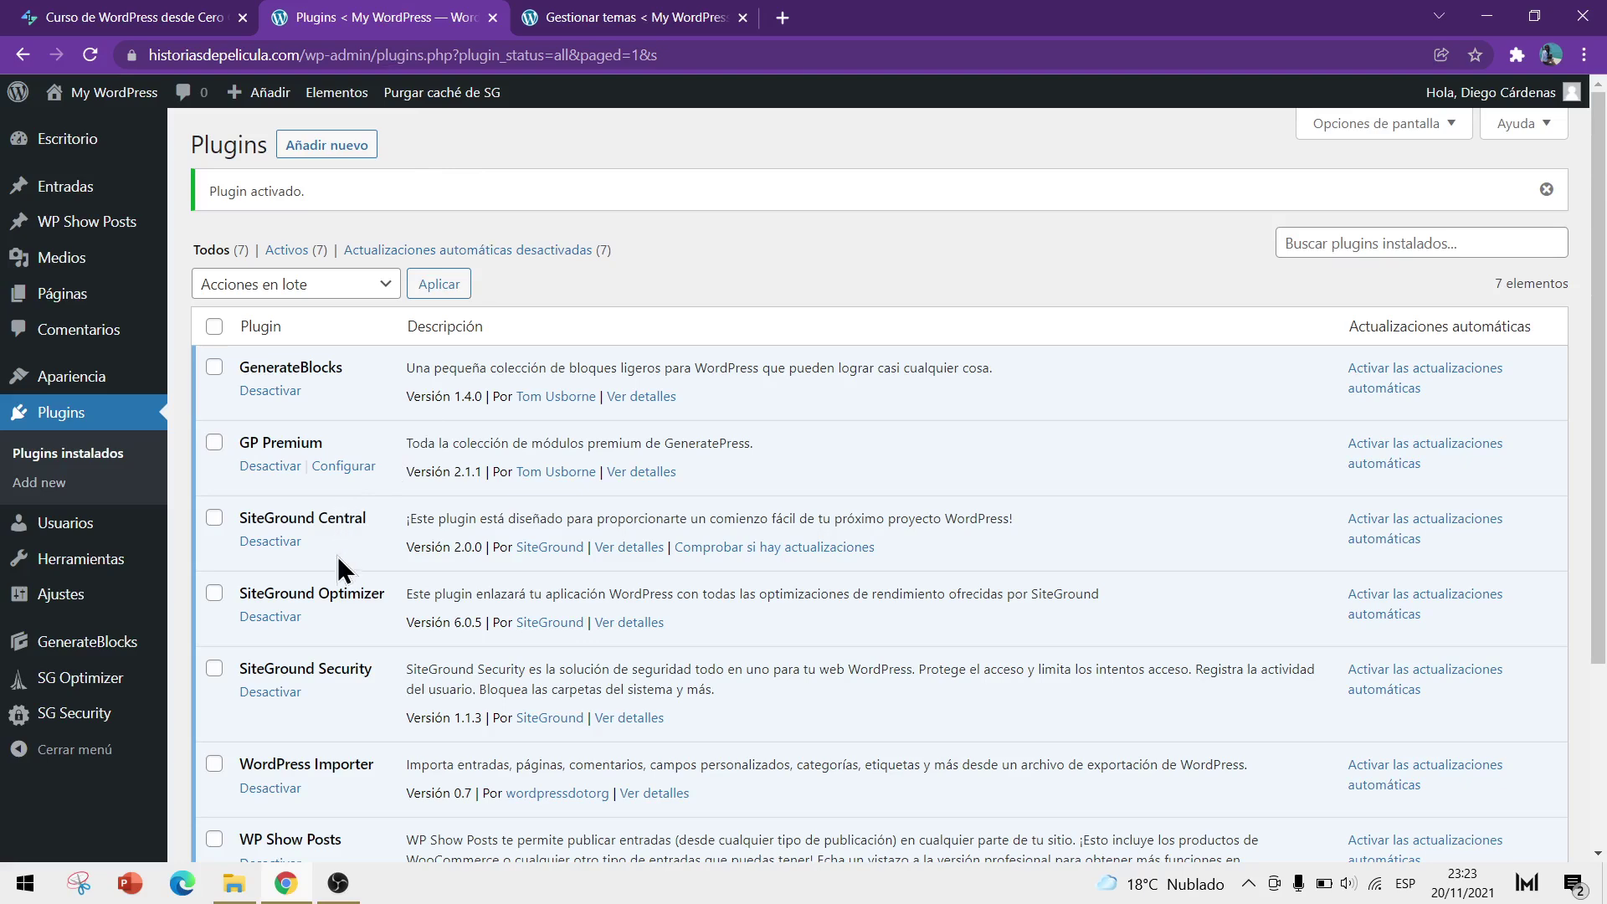
- Open SiteGround's version of the Add Plugins page in a new tab, browse its must-have plugins, and return to the installed plugins
right_click(365, 151)
left_click(384, 154)
left_click(848, 16)
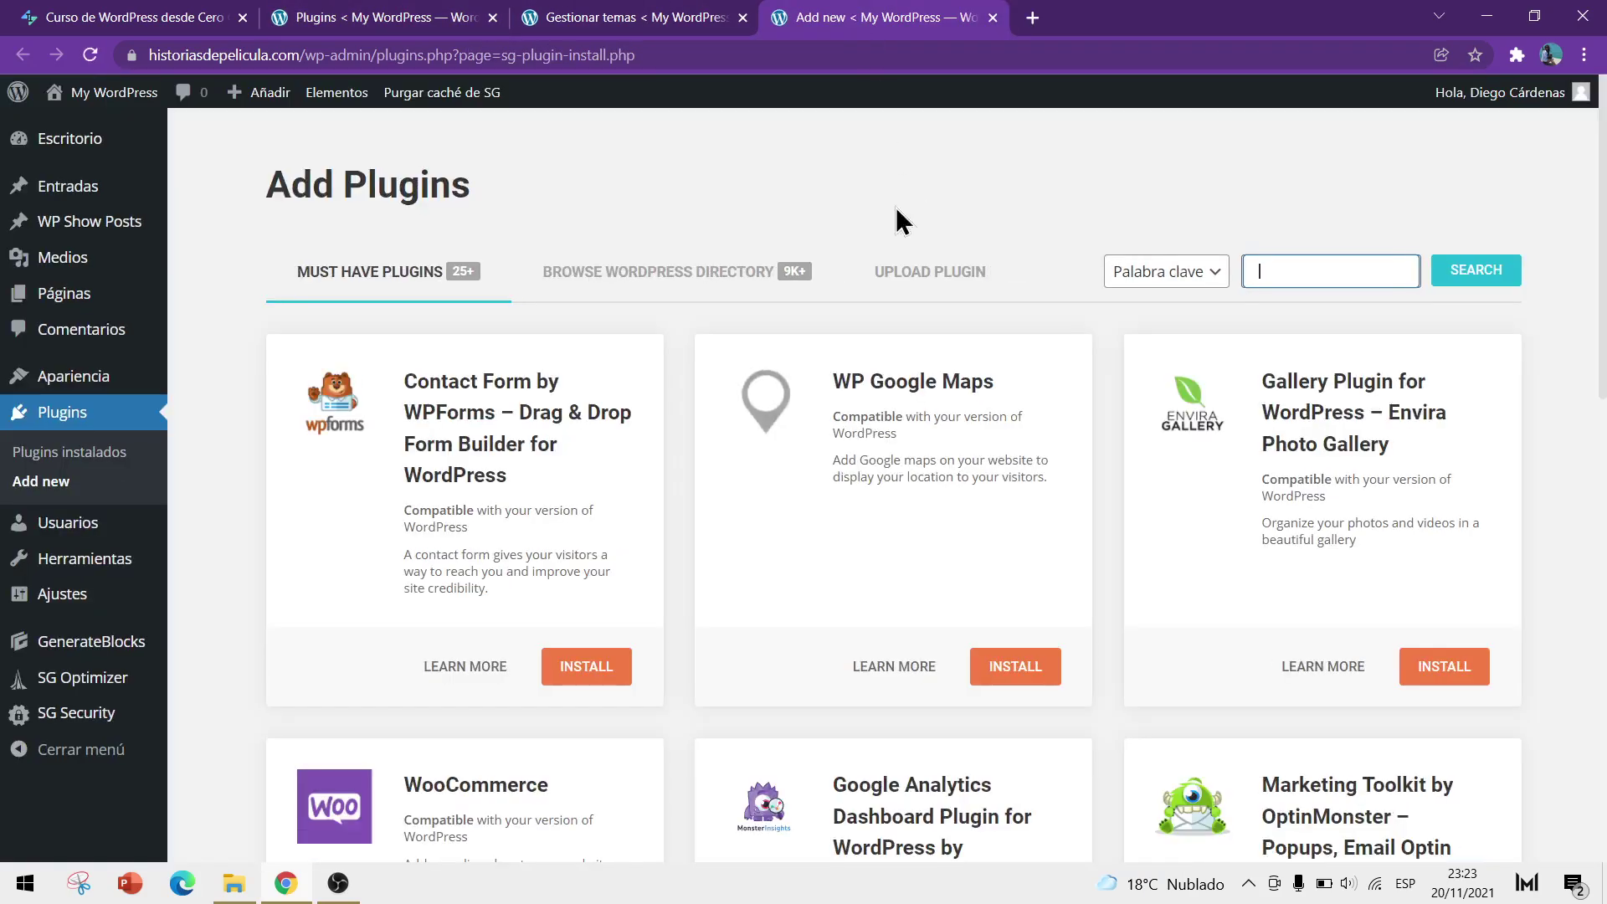
scroll(1065, 276, "down", 6)
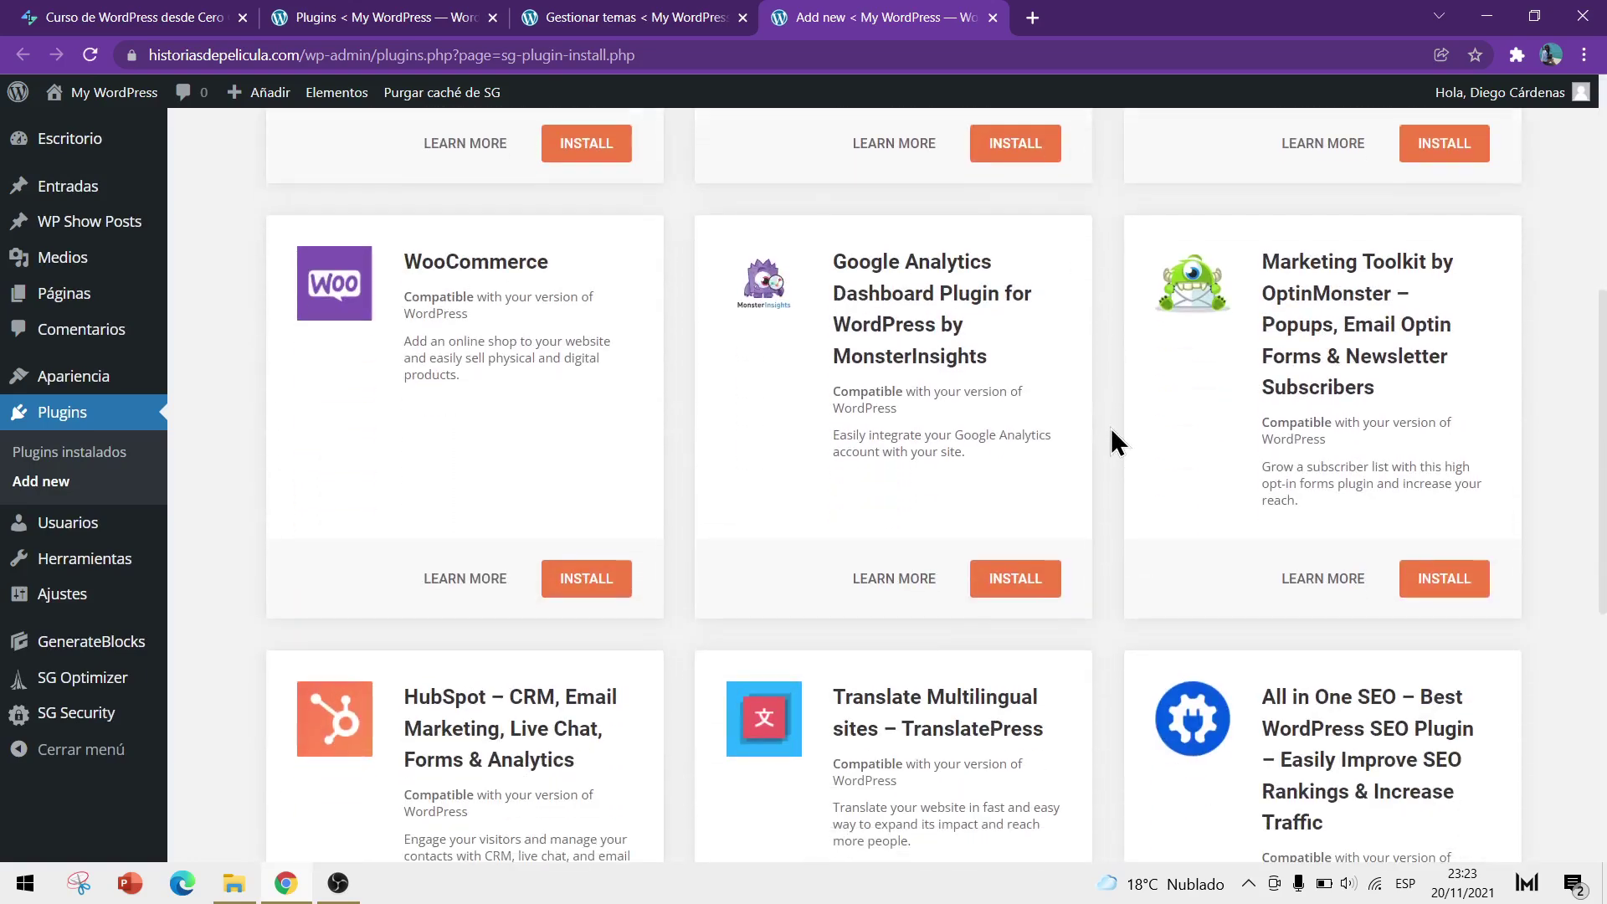
scroll(1107, 473, "up", 6)
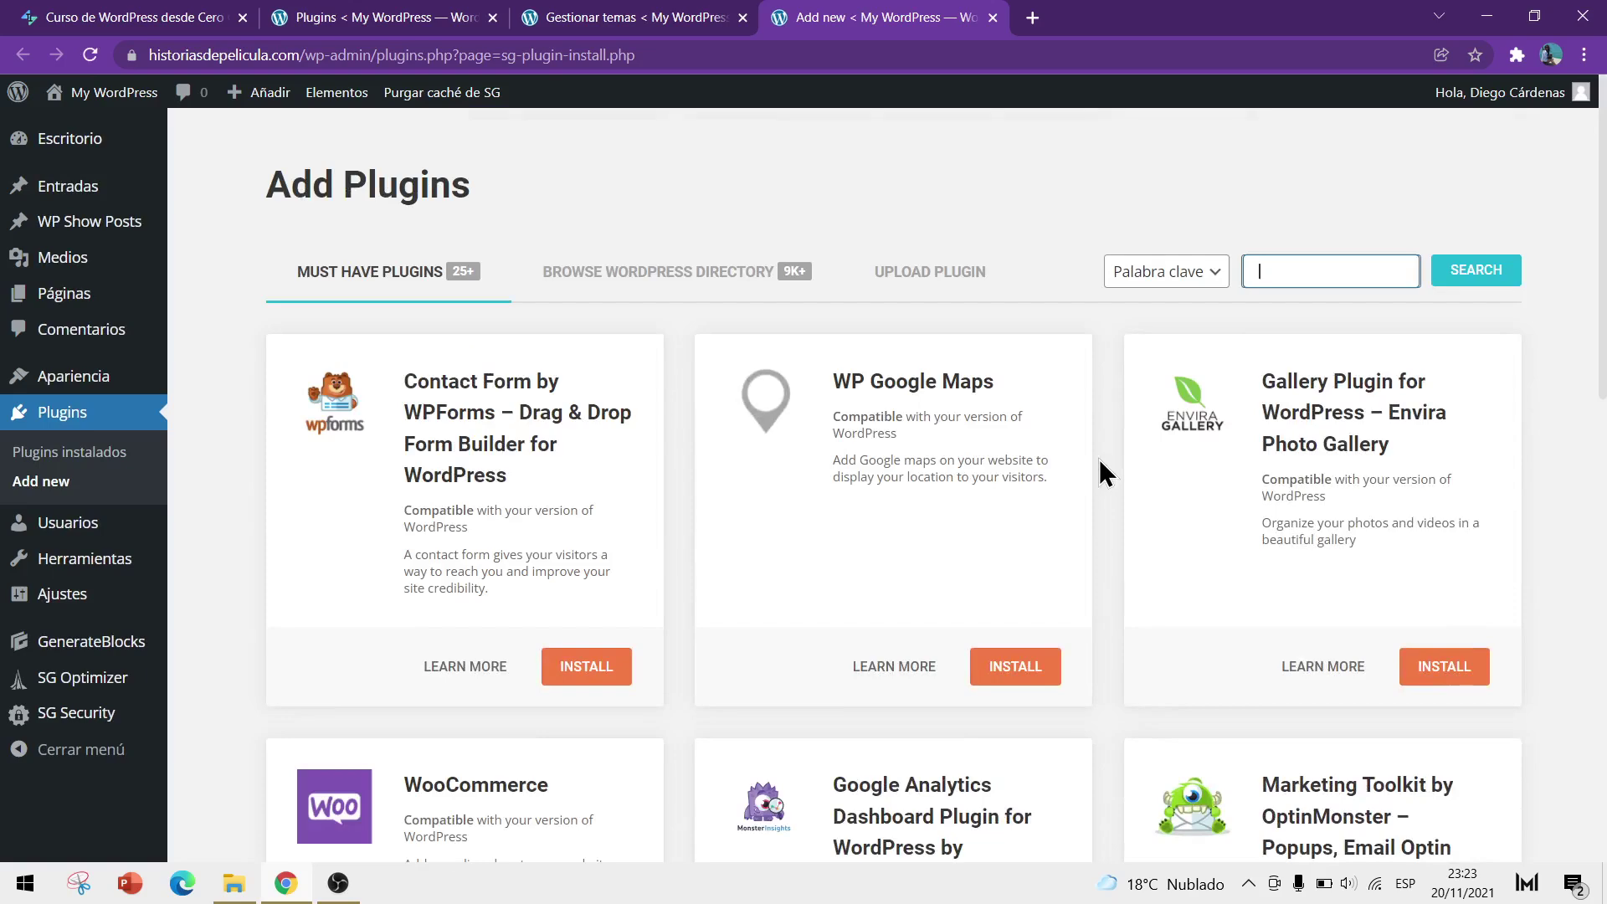
left_click(993, 17)
left_click(330, 17)
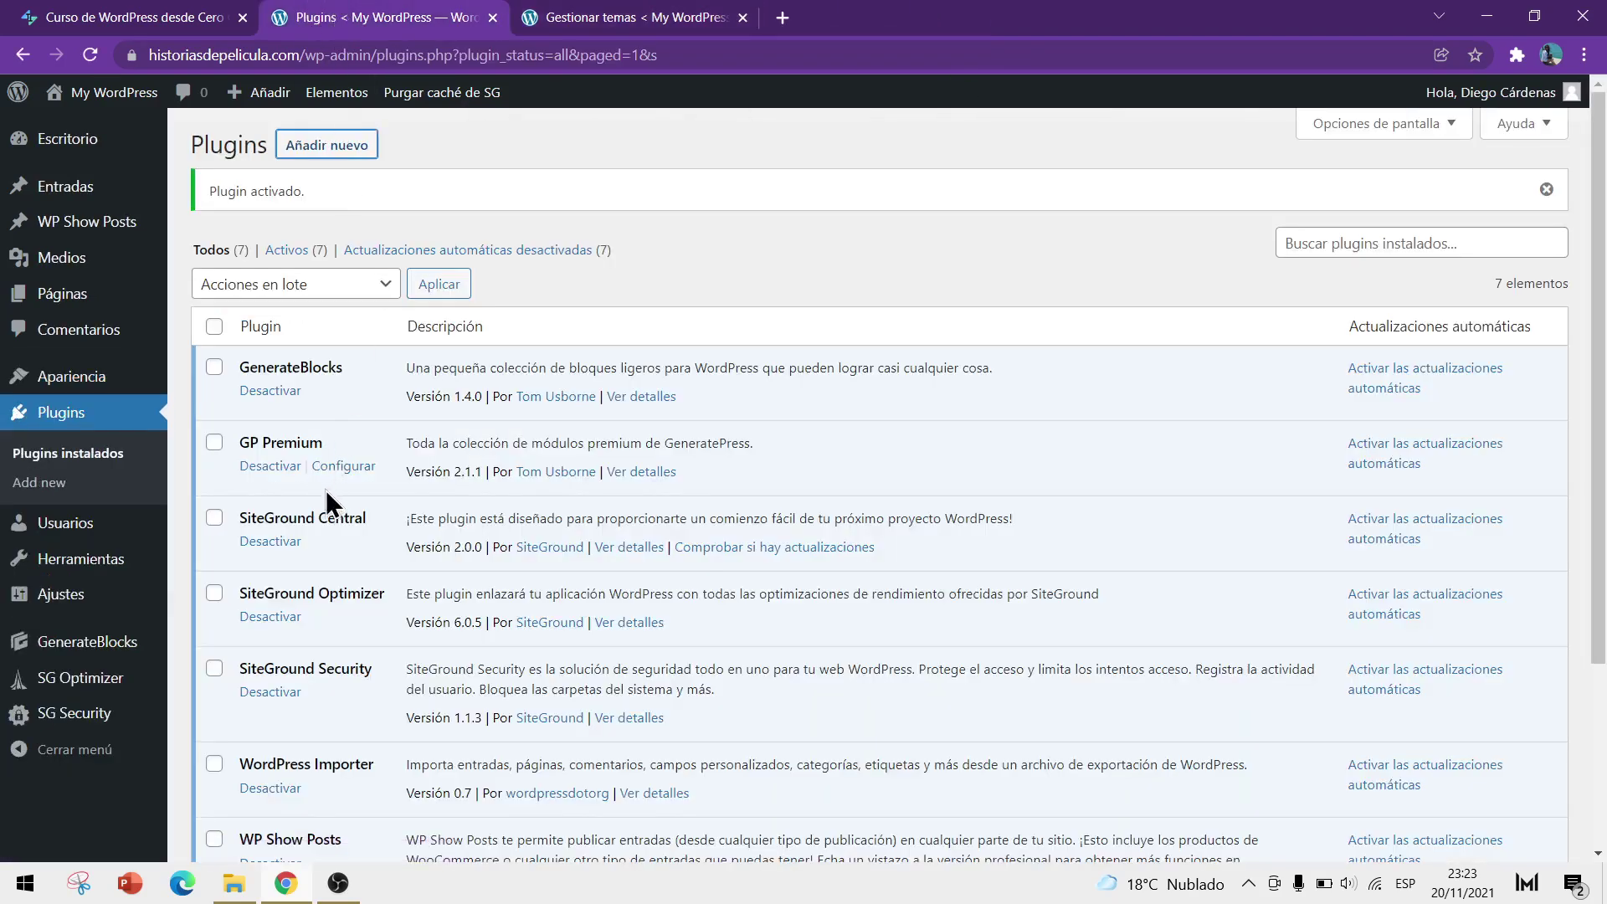
- Deactivate the SiteGround Central plugin and delete it from the site
left_click(287, 543)
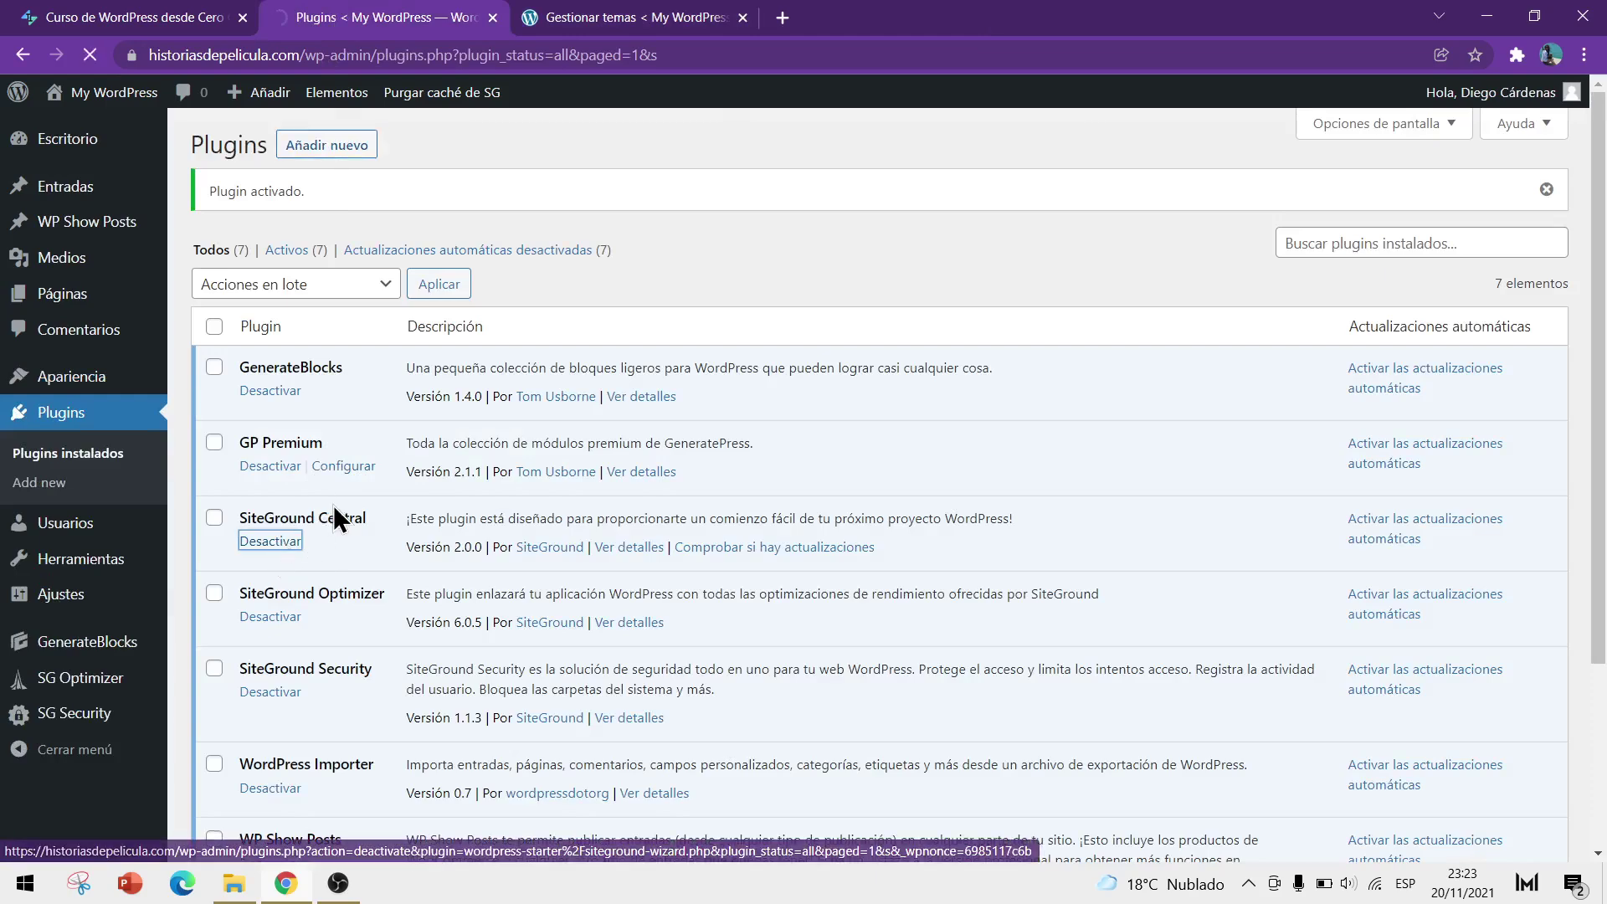
left_click(310, 543)
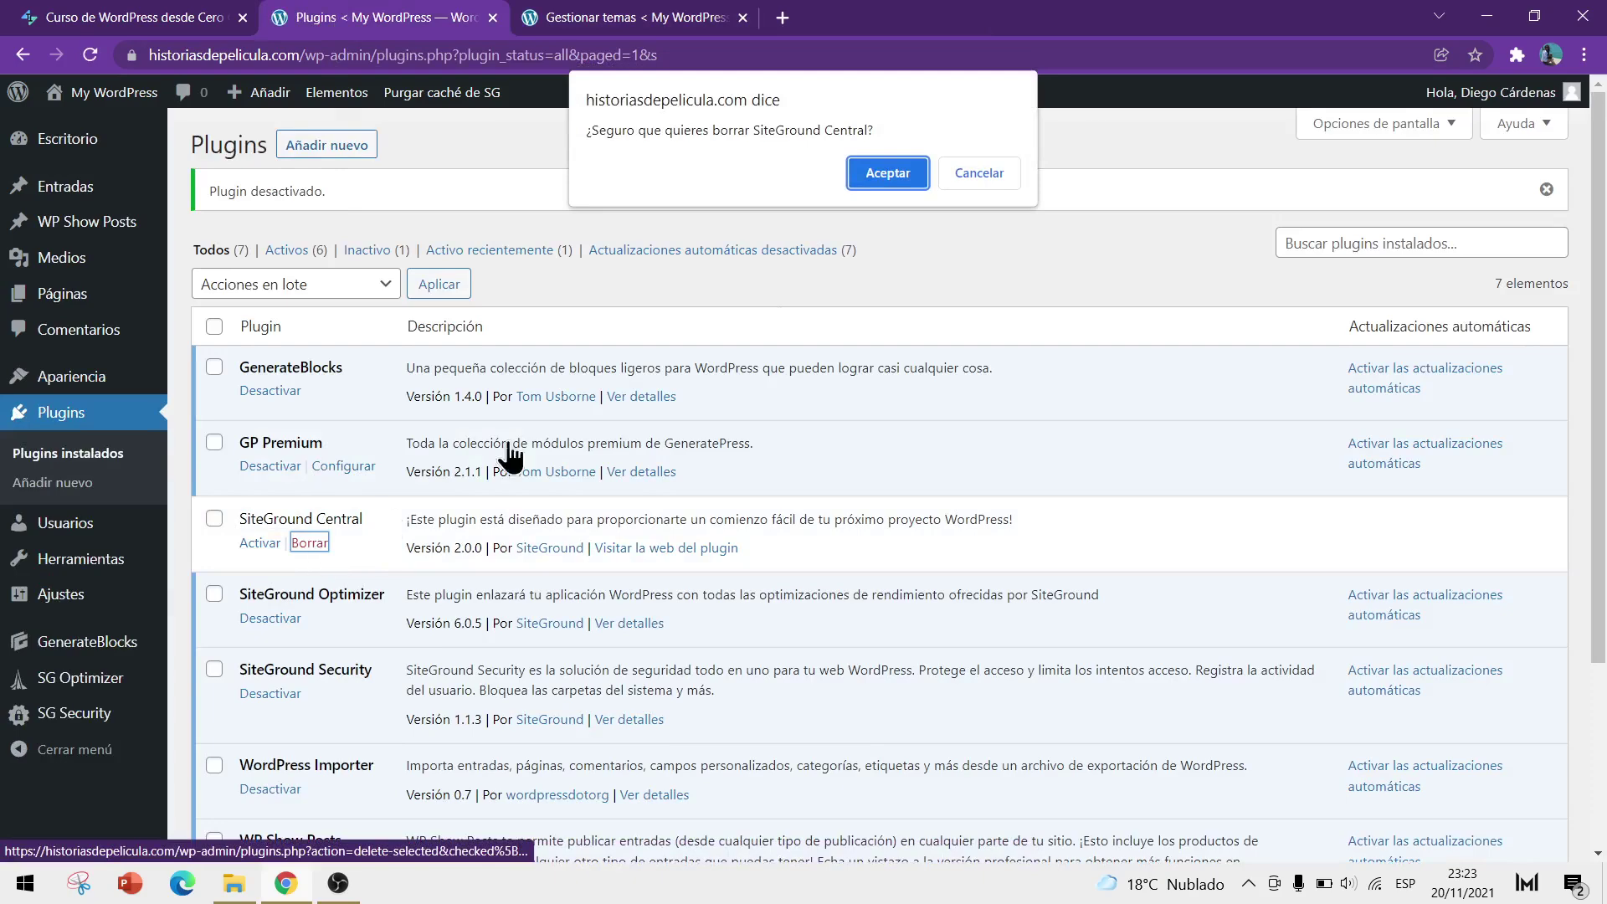
left_click(899, 170)
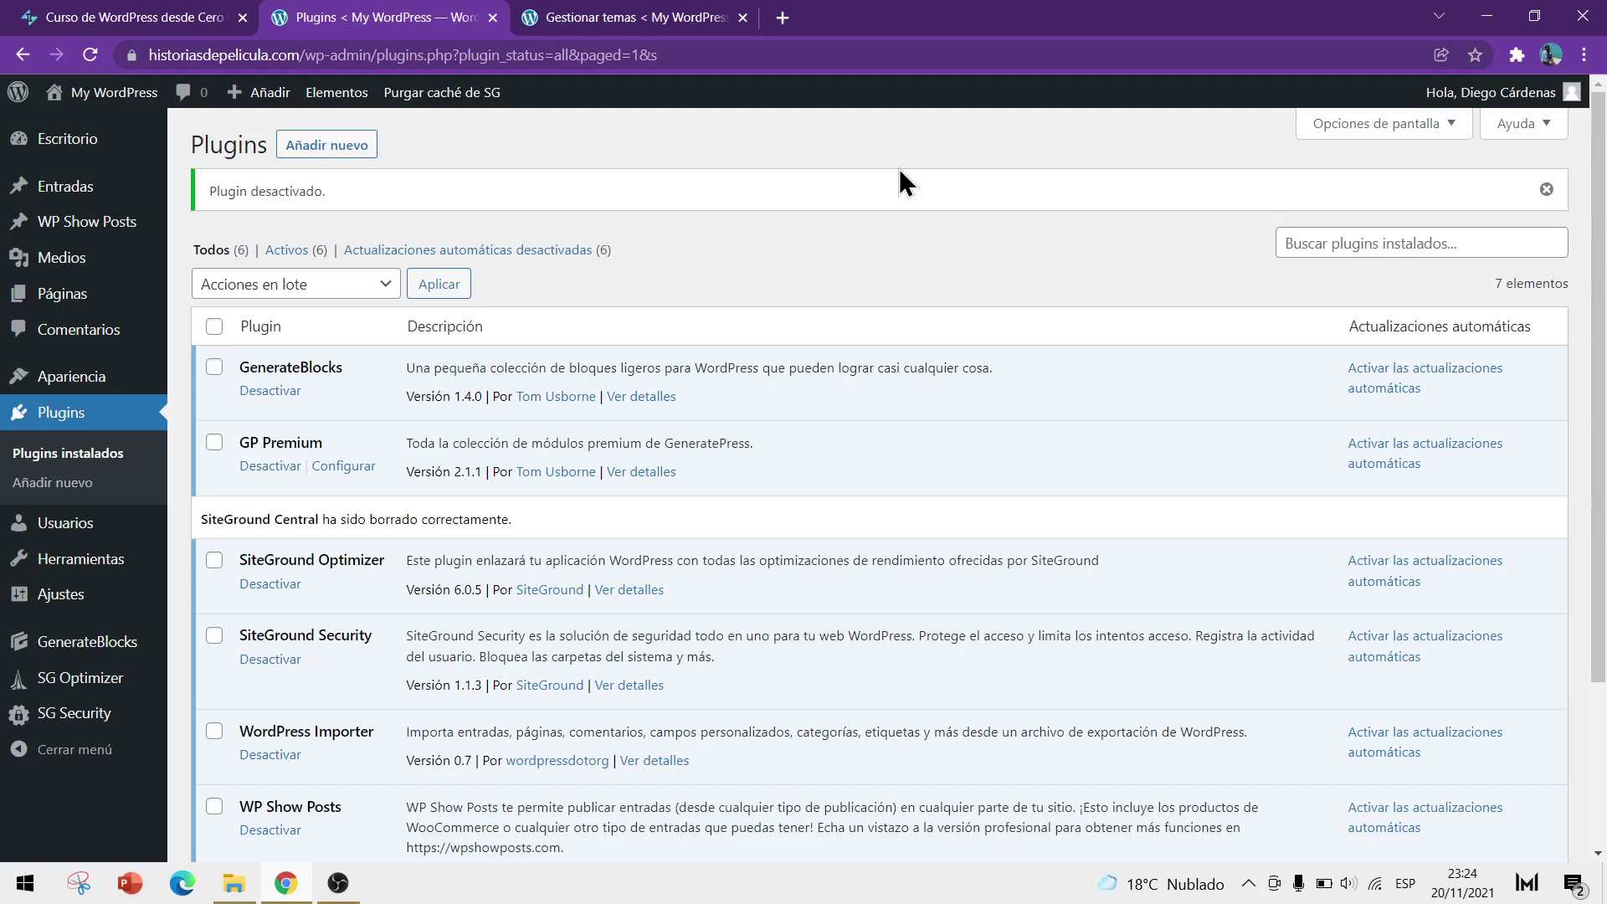
- Review the remaining installed plugins, and deactivate and delete WordPress Importer
scroll(821, 269, "down", 3)
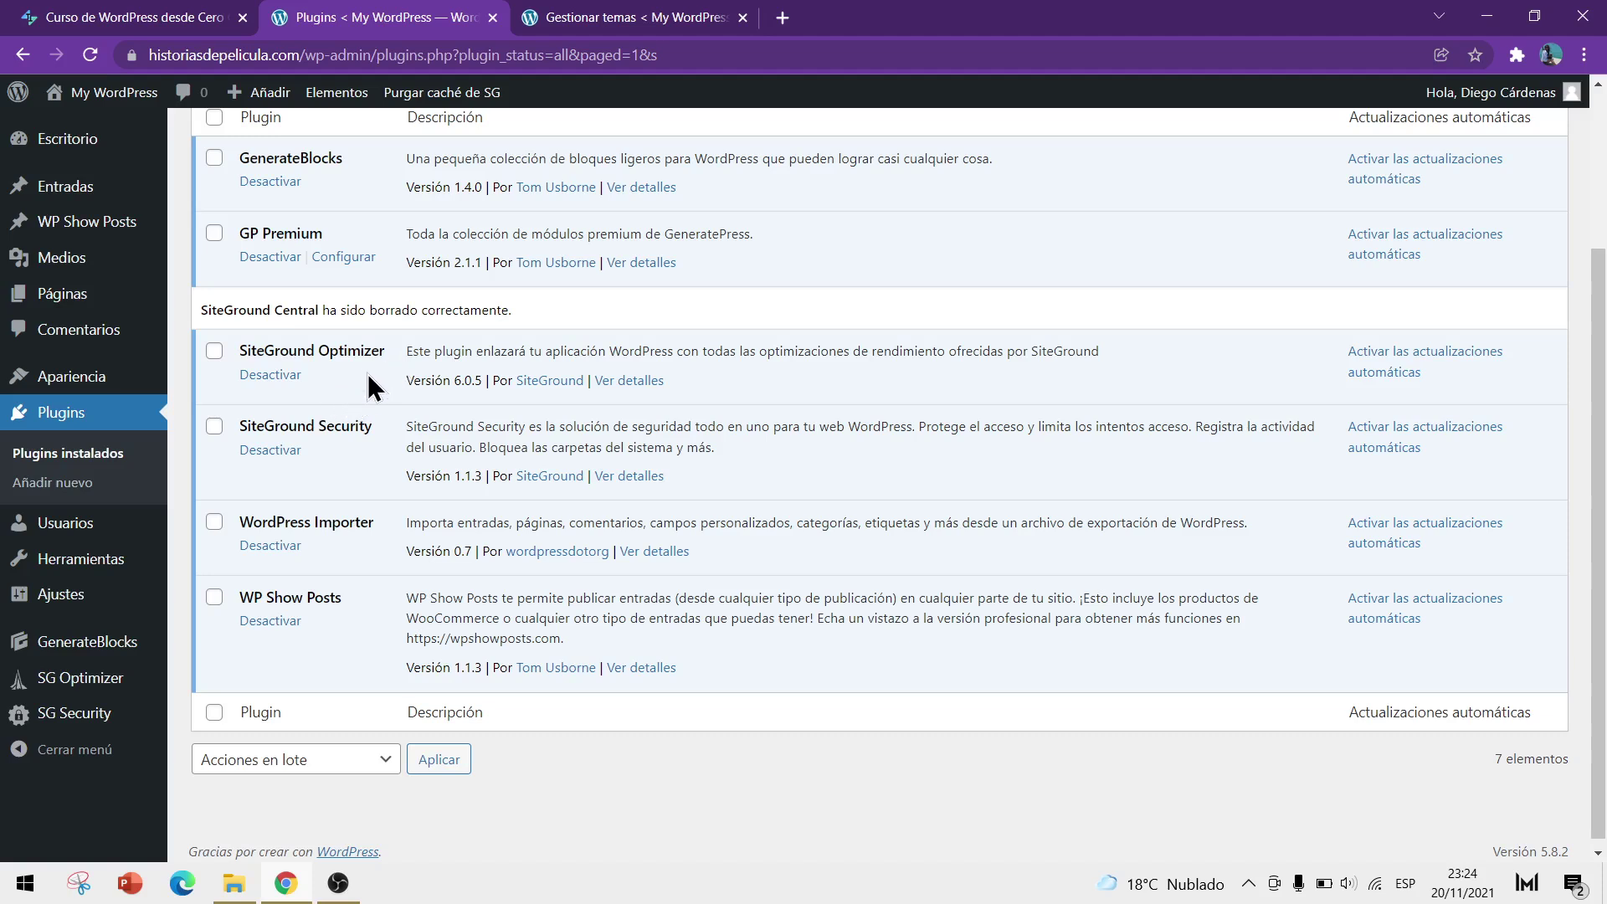
scroll(372, 394, "up", 1)
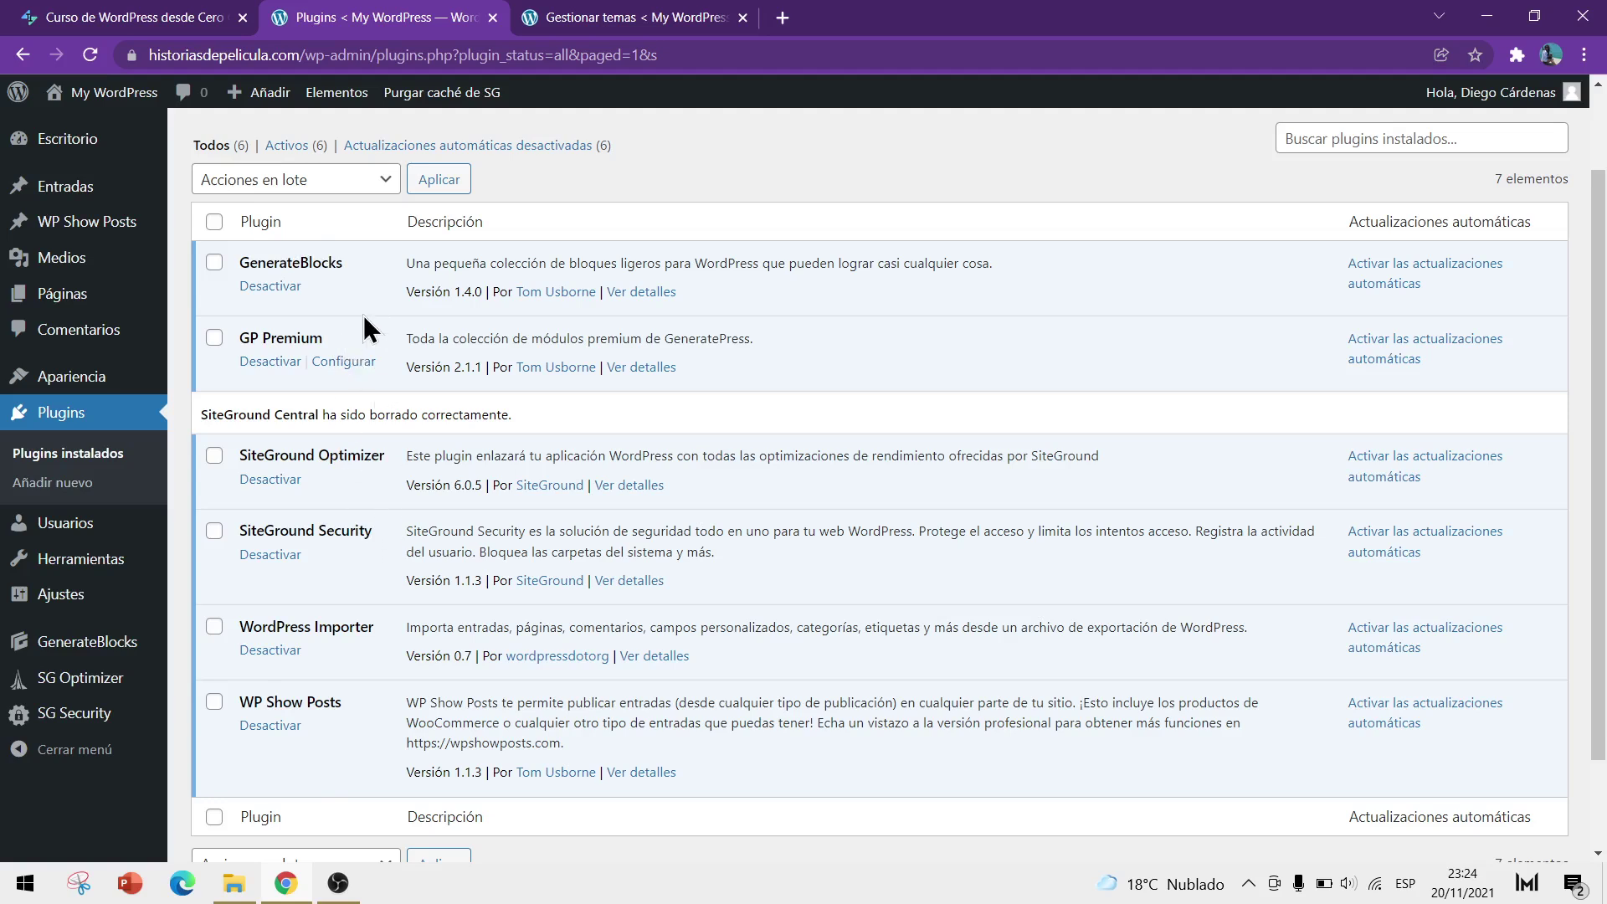
scroll(360, 377, "up", 1)
scroll(354, 502, "down", 1)
left_click(268, 653)
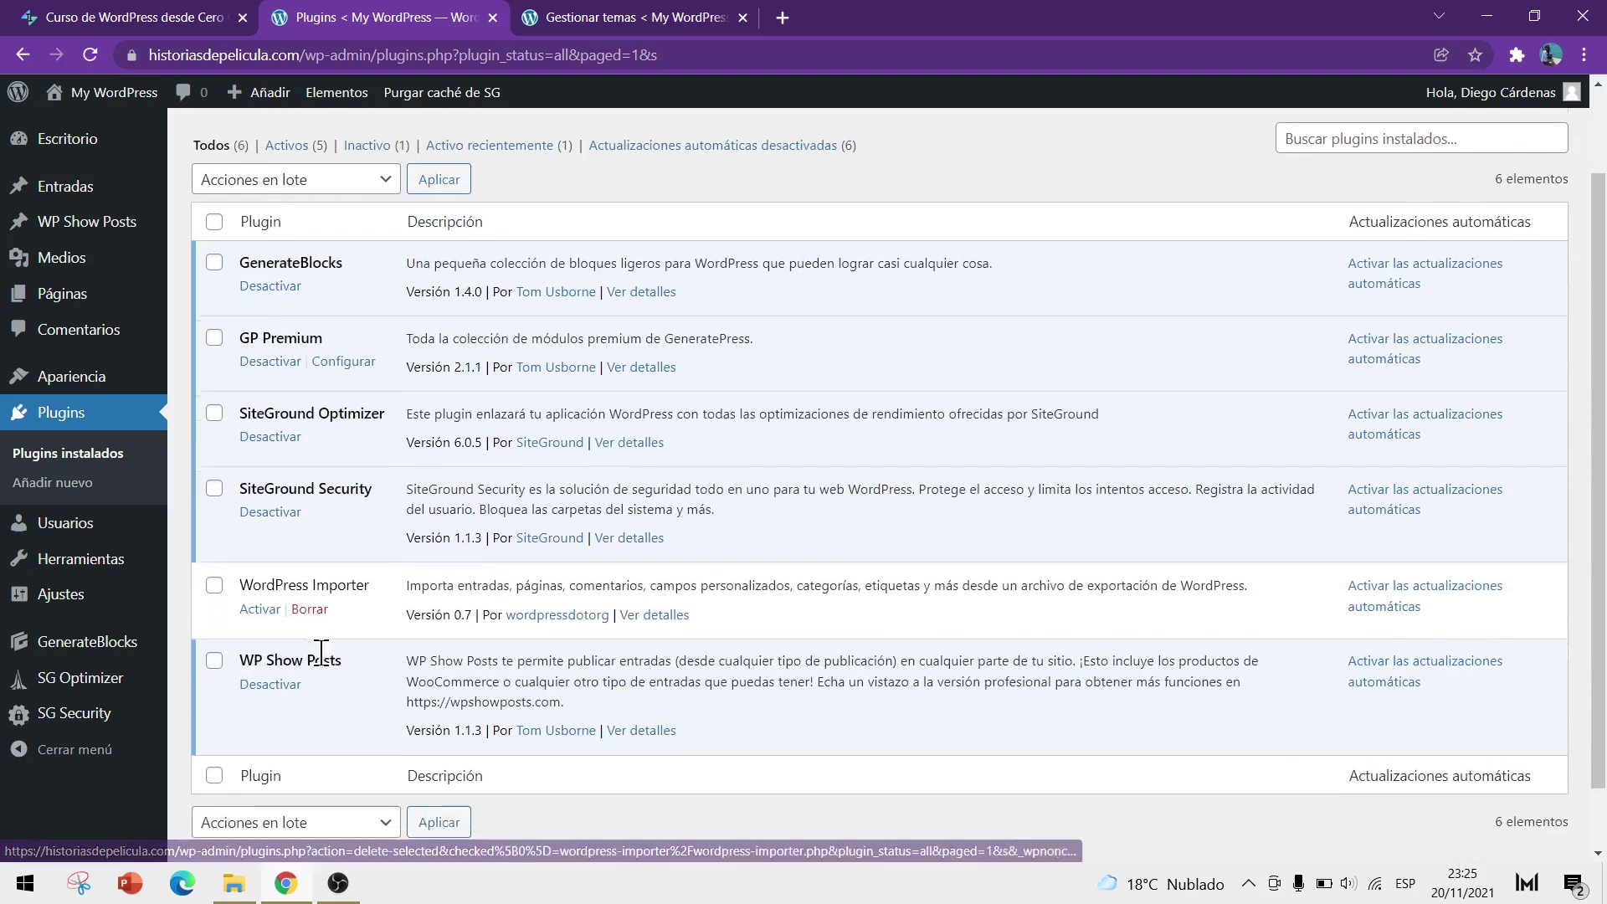
left_click(311, 610)
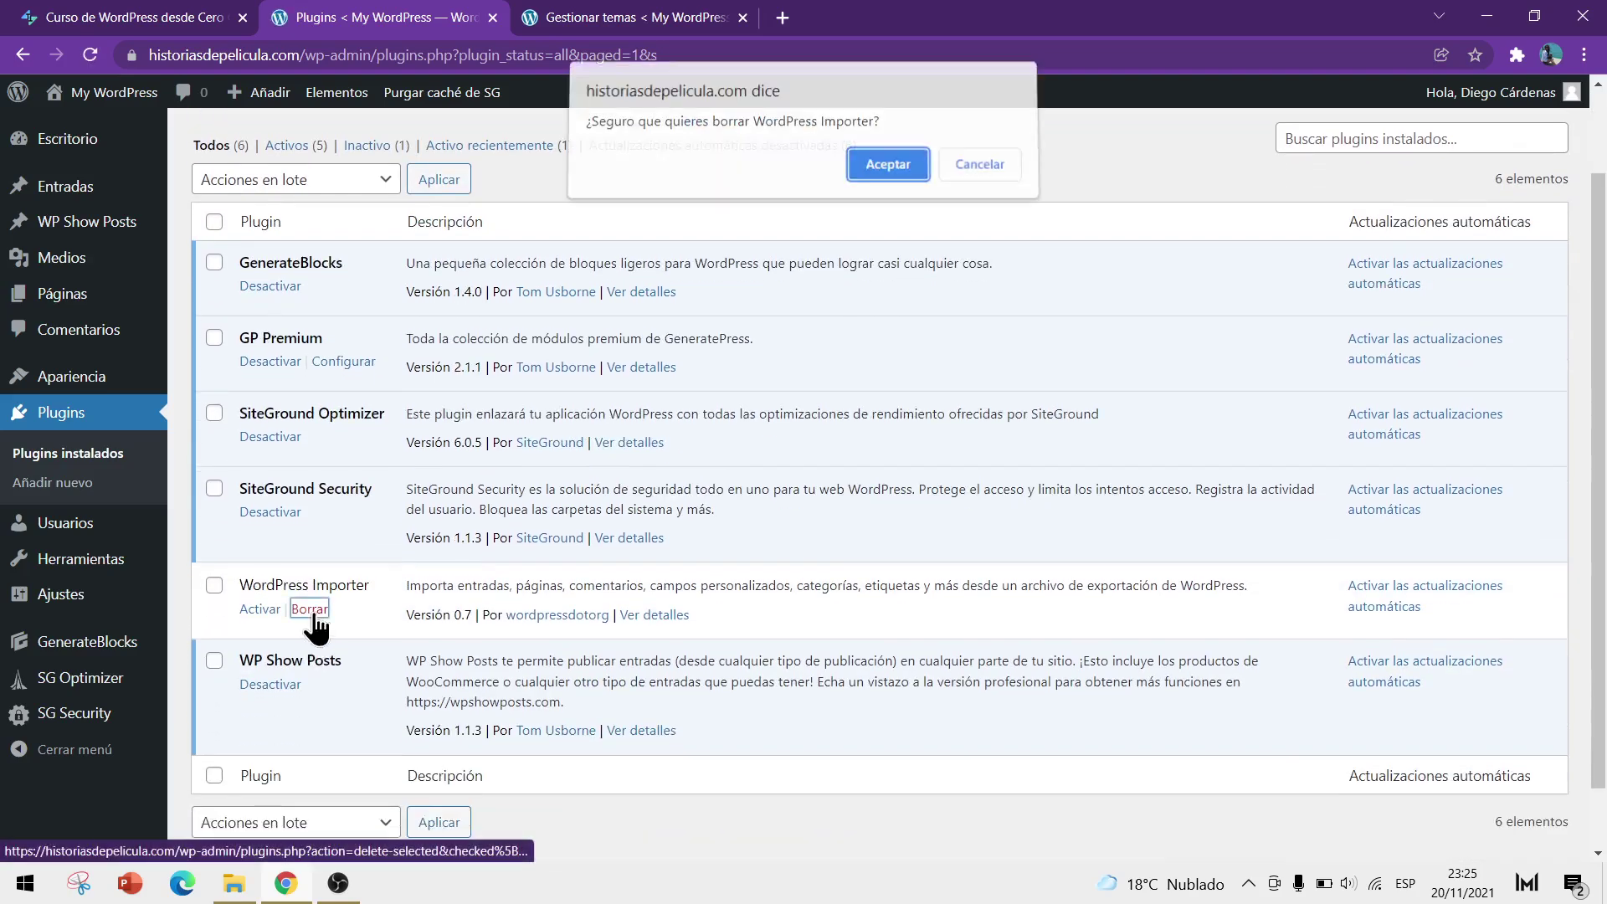
left_click(889, 174)
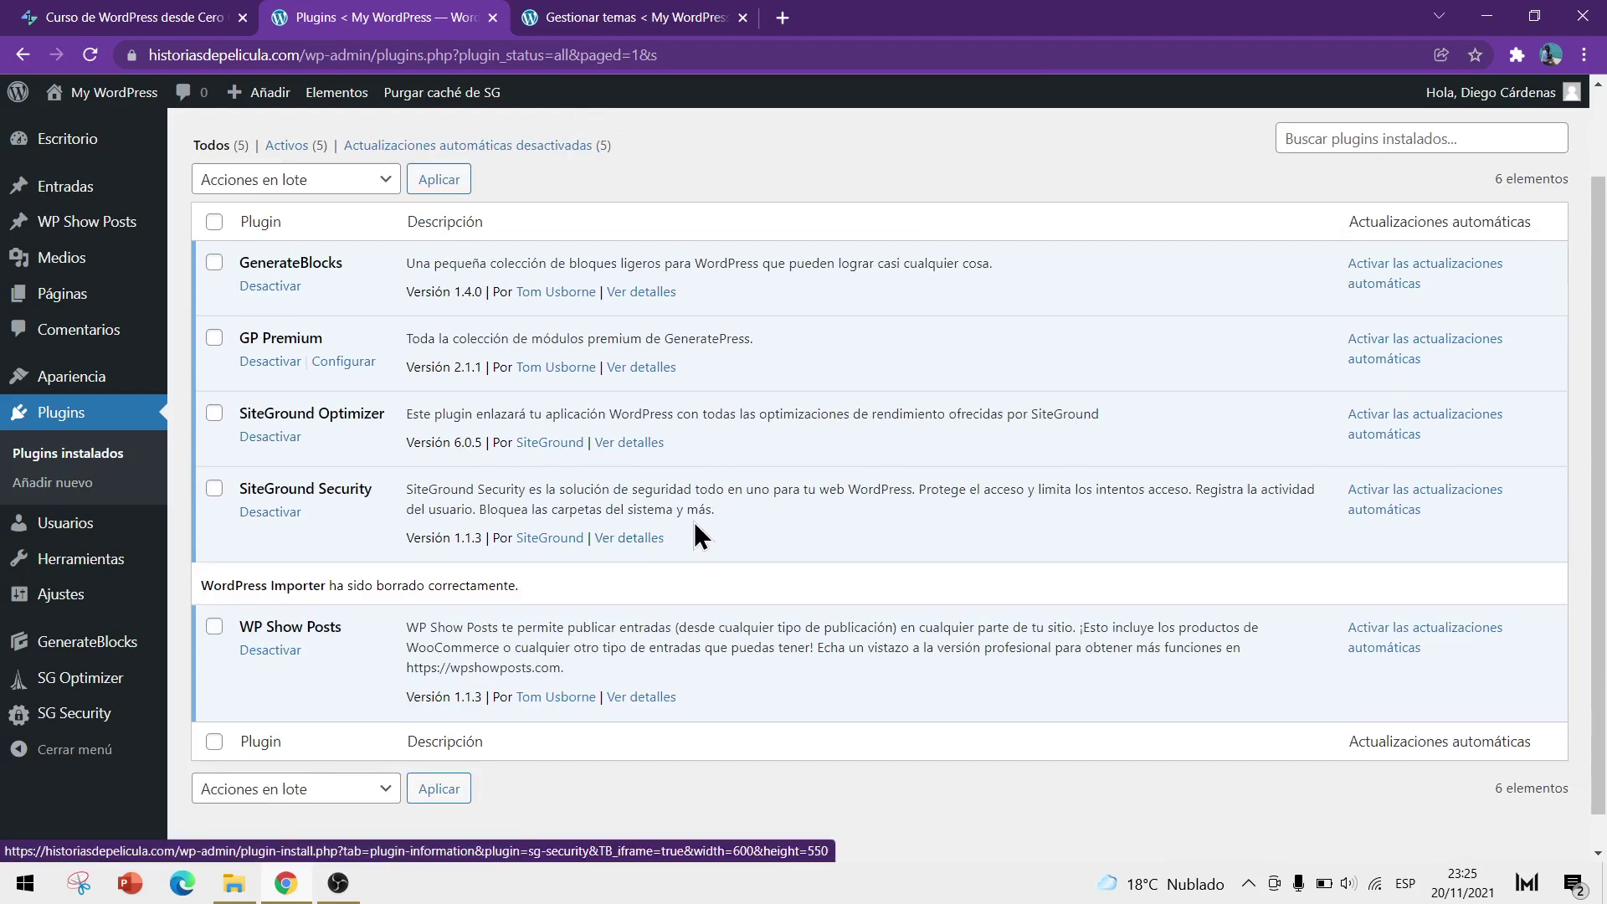
- Highlight the historiasdepelicula.com/wp-admin/ address and its /wp-admin/ part to examine the default login path
scroll(718, 521, "up", 2)
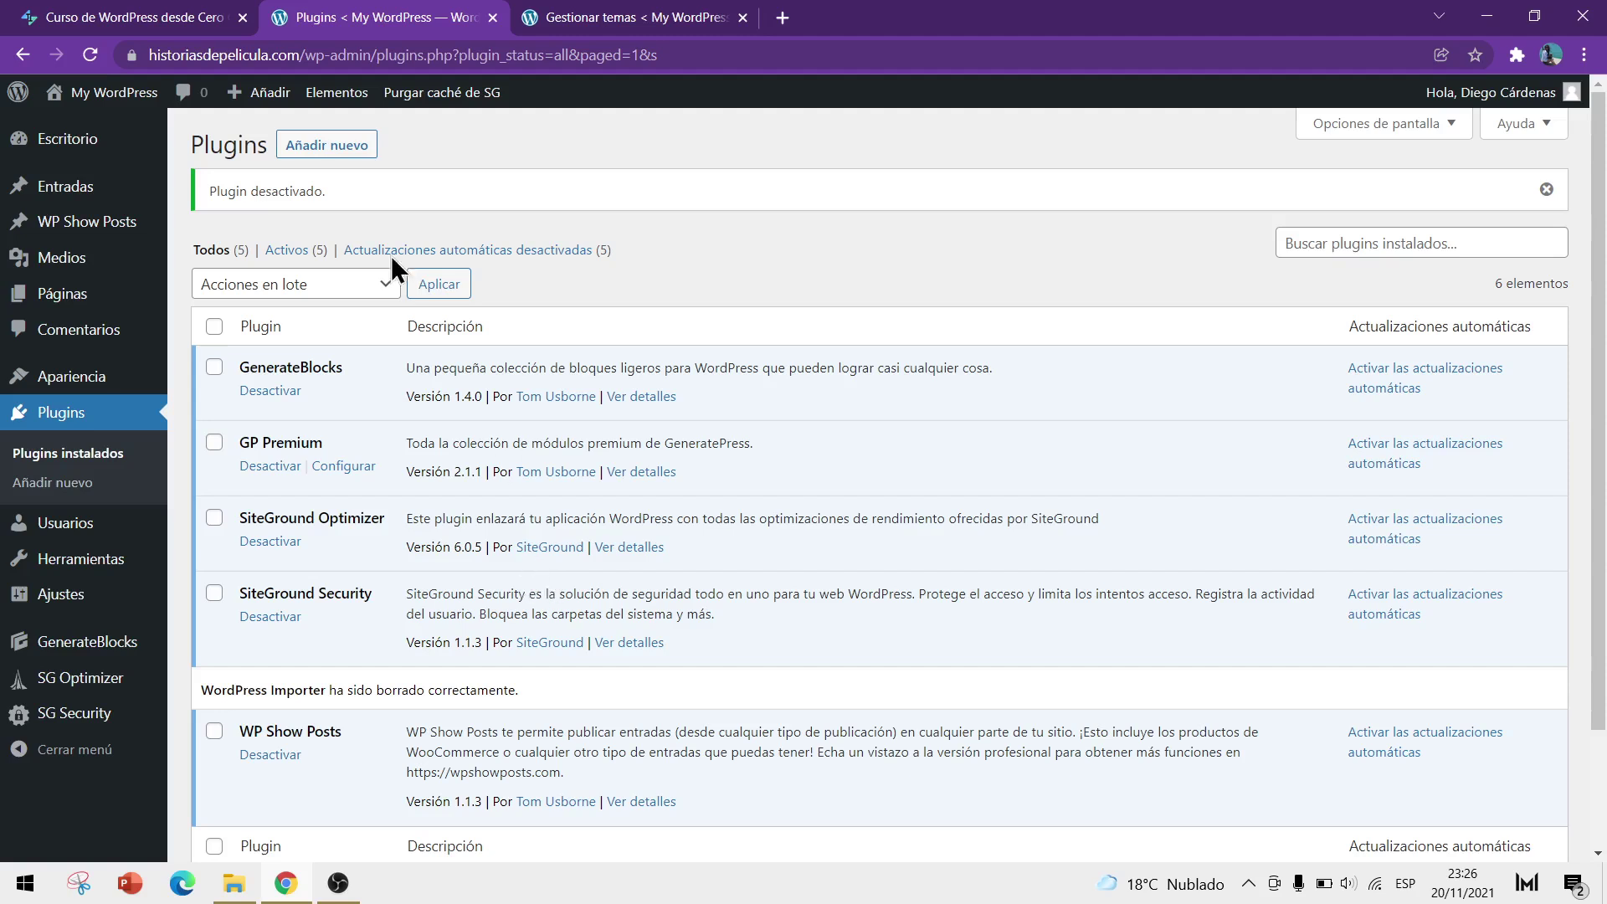
left_click_drag(377, 55, 123, 55)
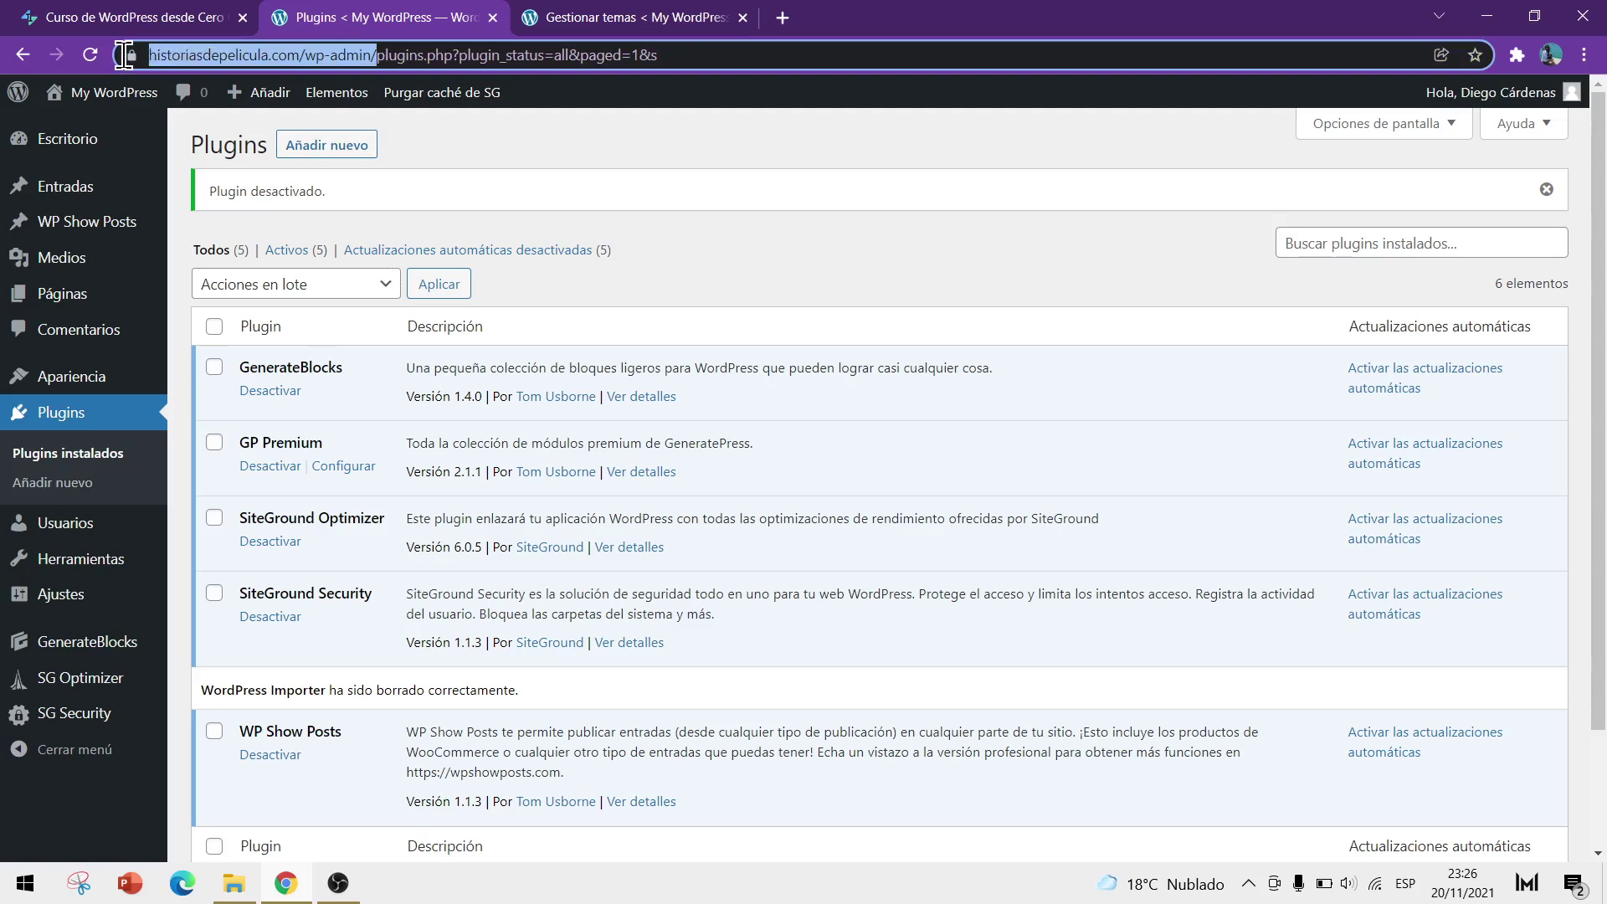
left_click_drag(123, 55, 128, 57)
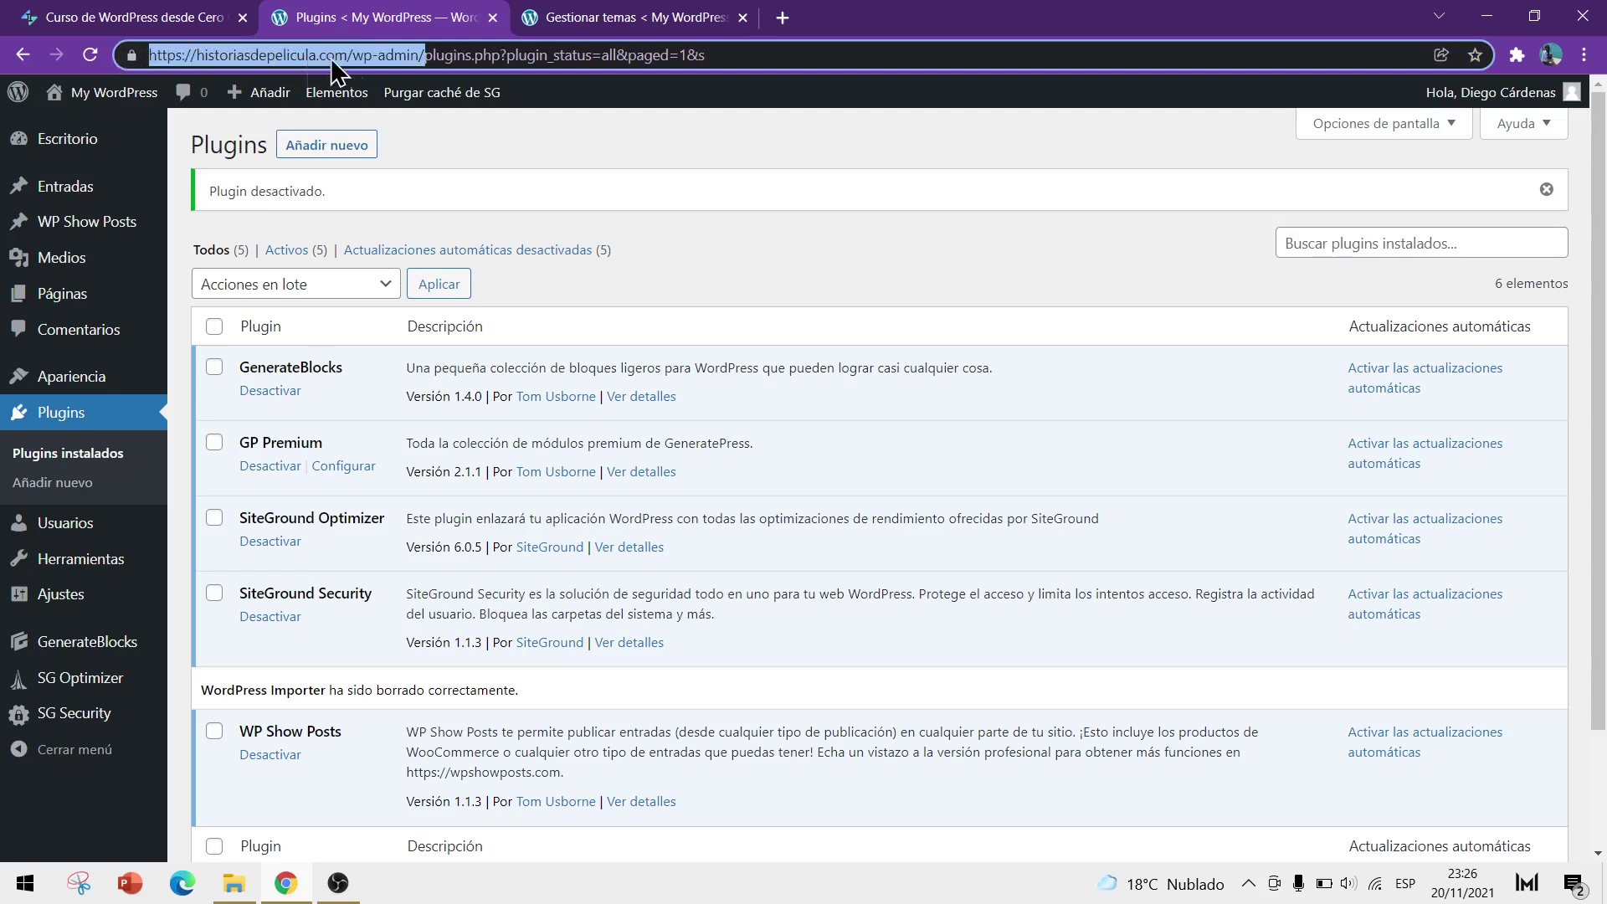
left_click_drag(352, 56, 427, 55)
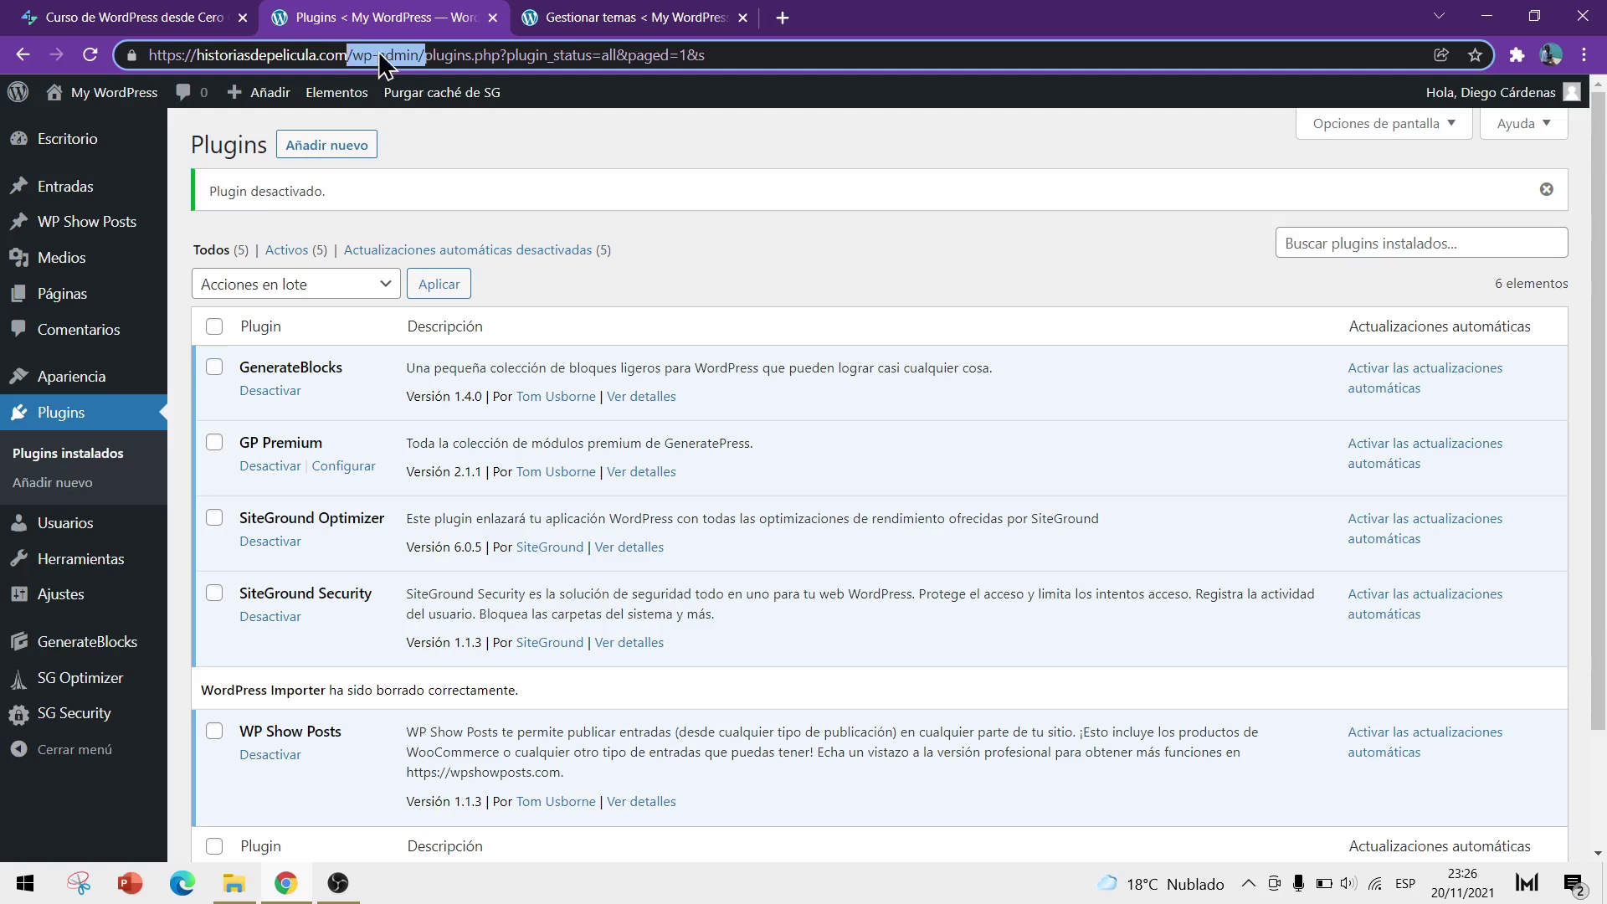
left_click(428, 56)
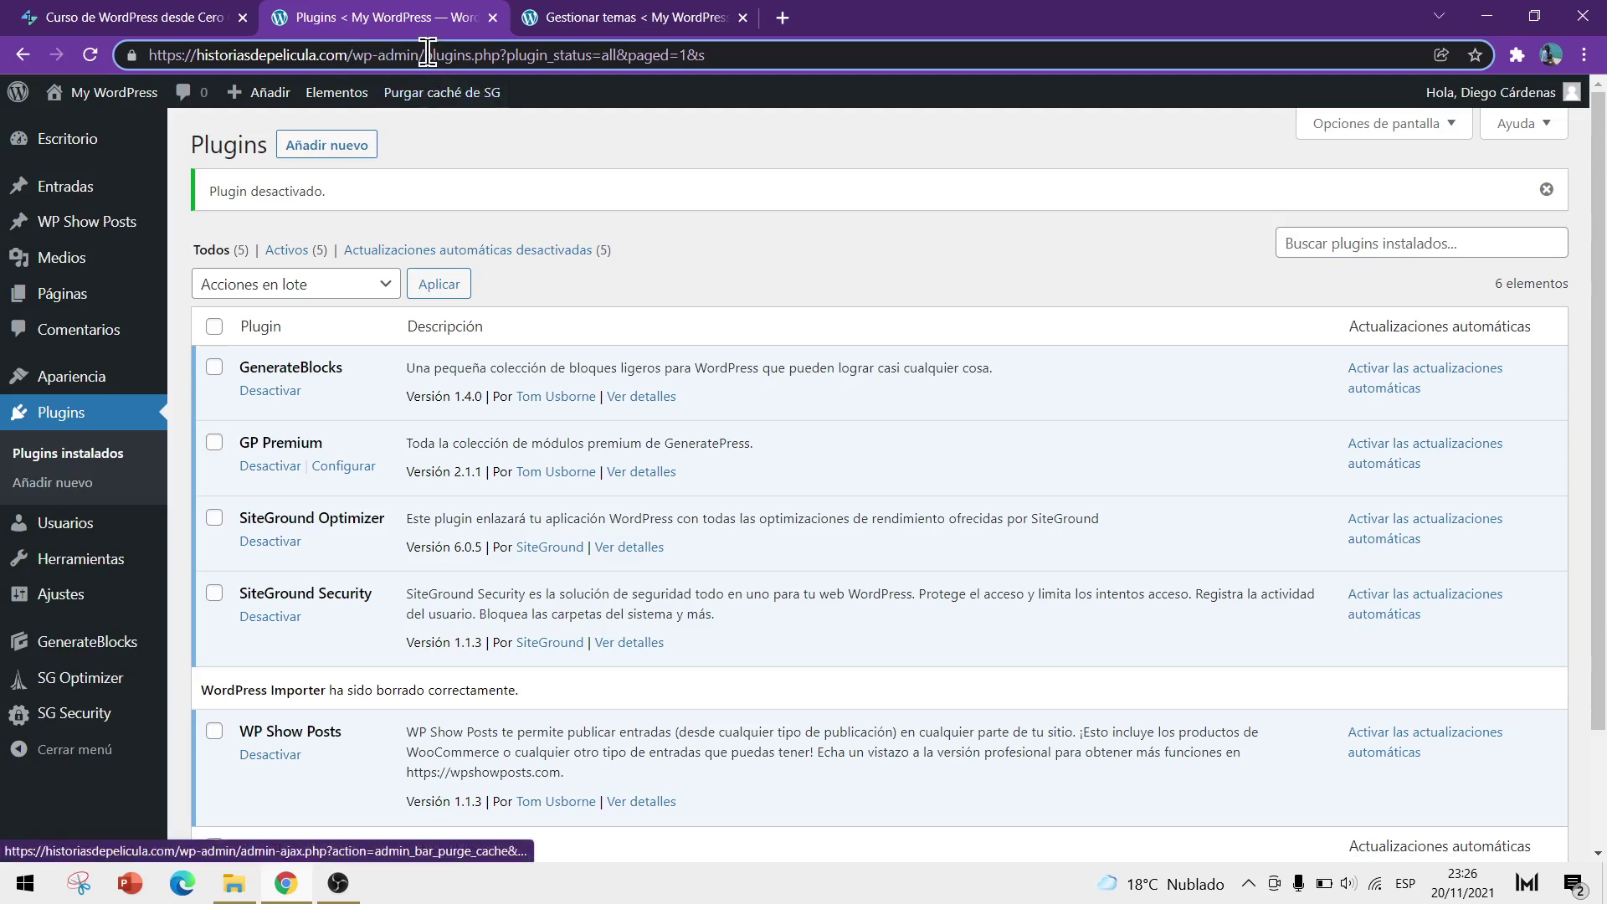
left_click_drag(426, 54, 343, 54)
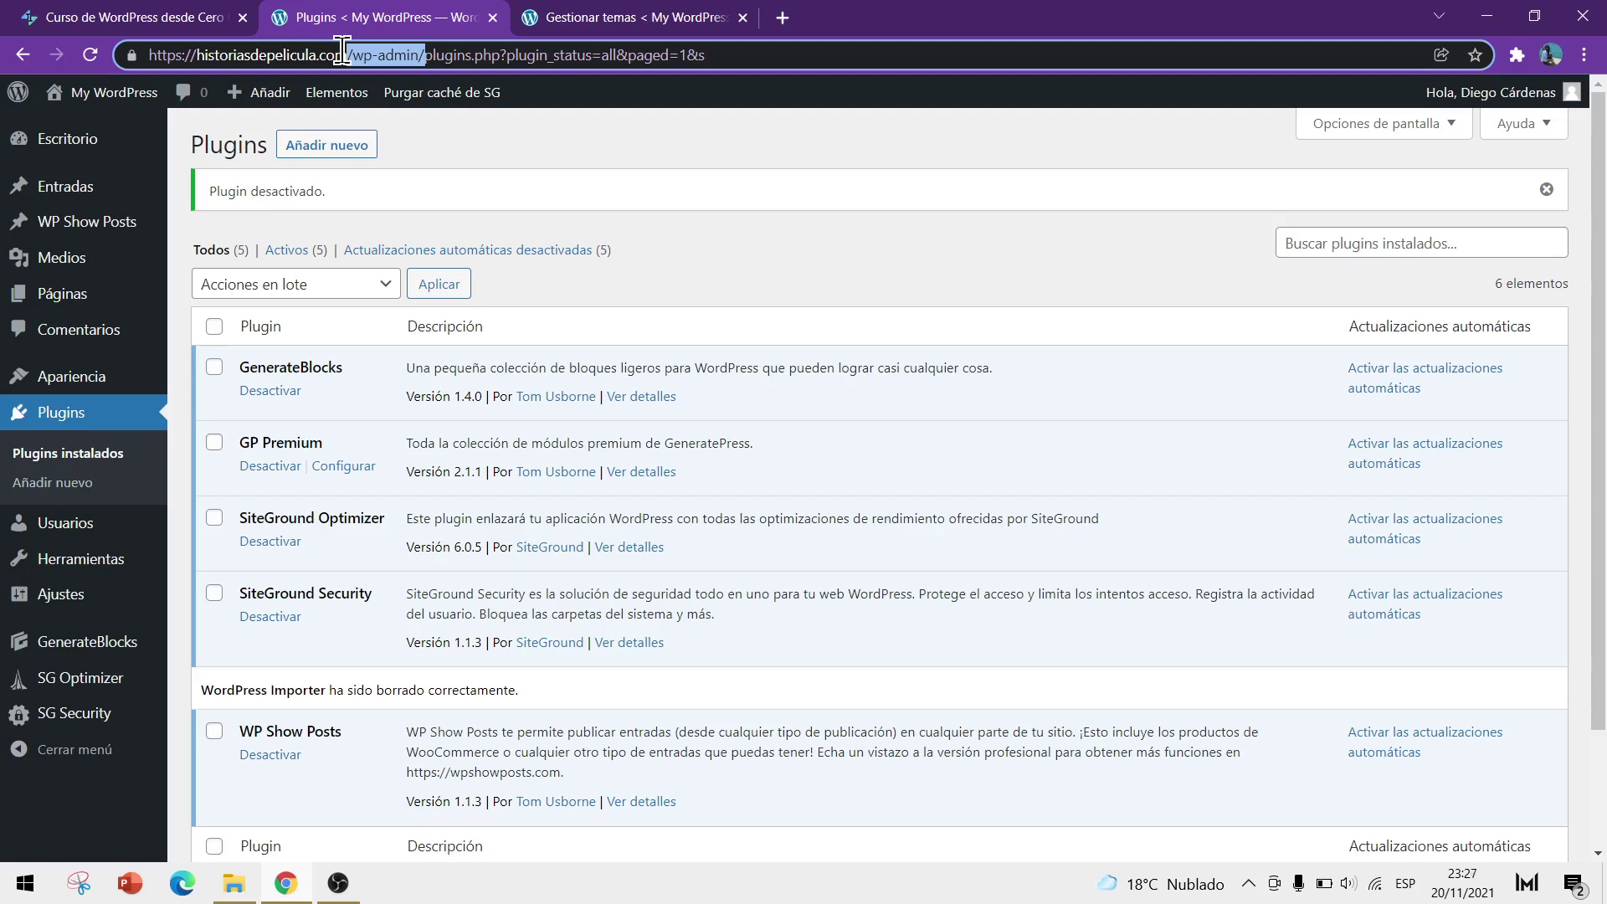
left_click(424, 59)
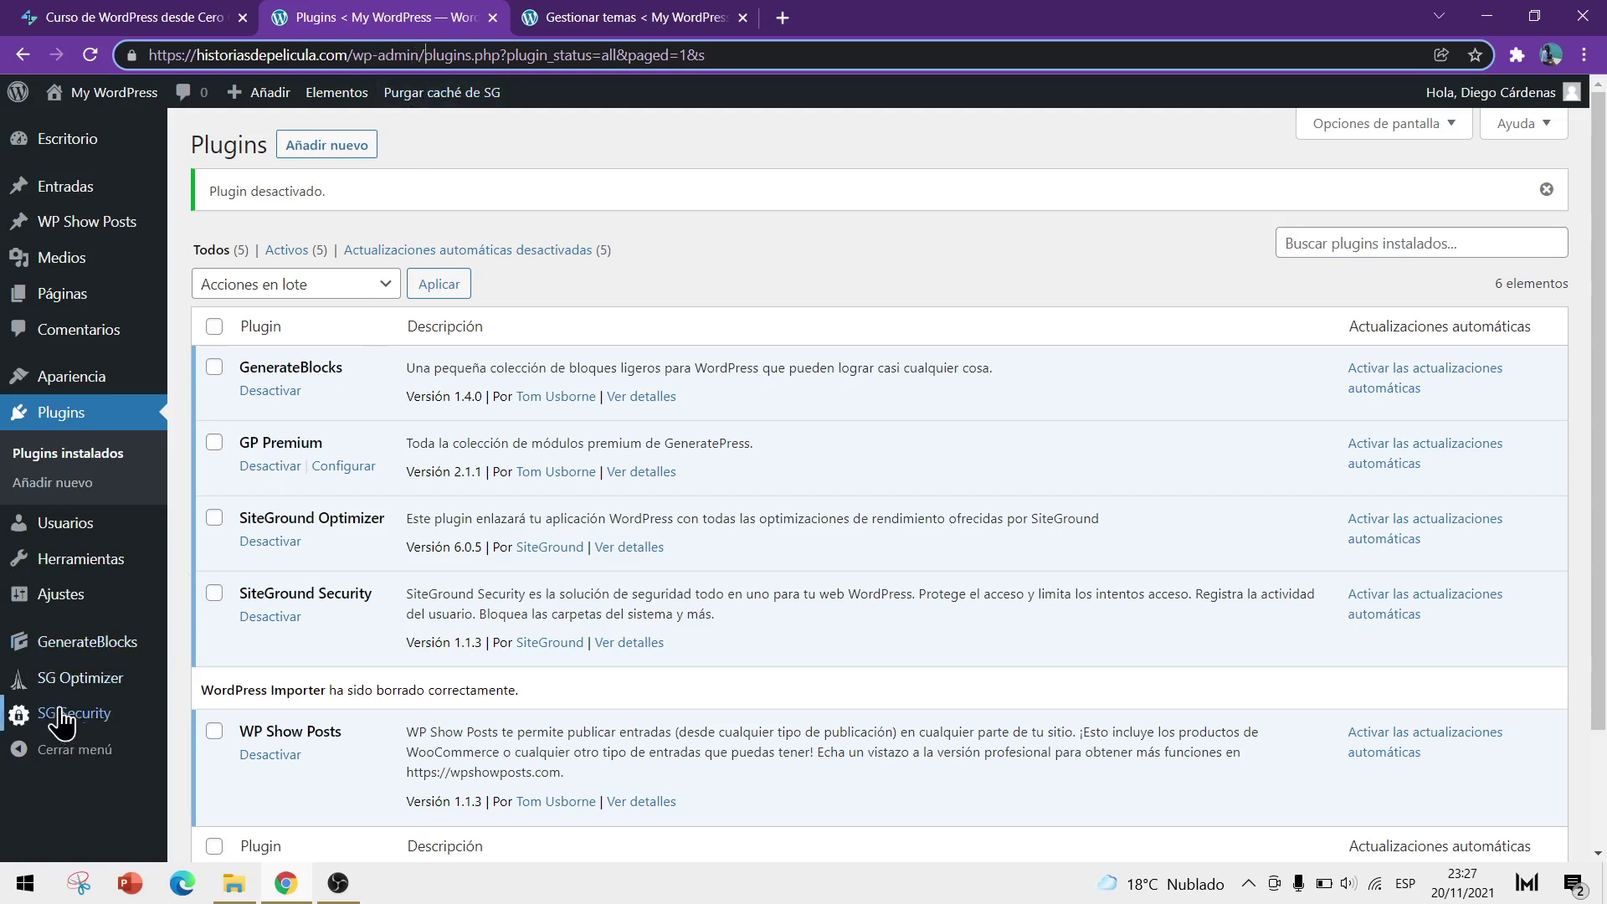
- Open the SiteGround Security dashboard from the installed plugins page
mouse_move(55, 726)
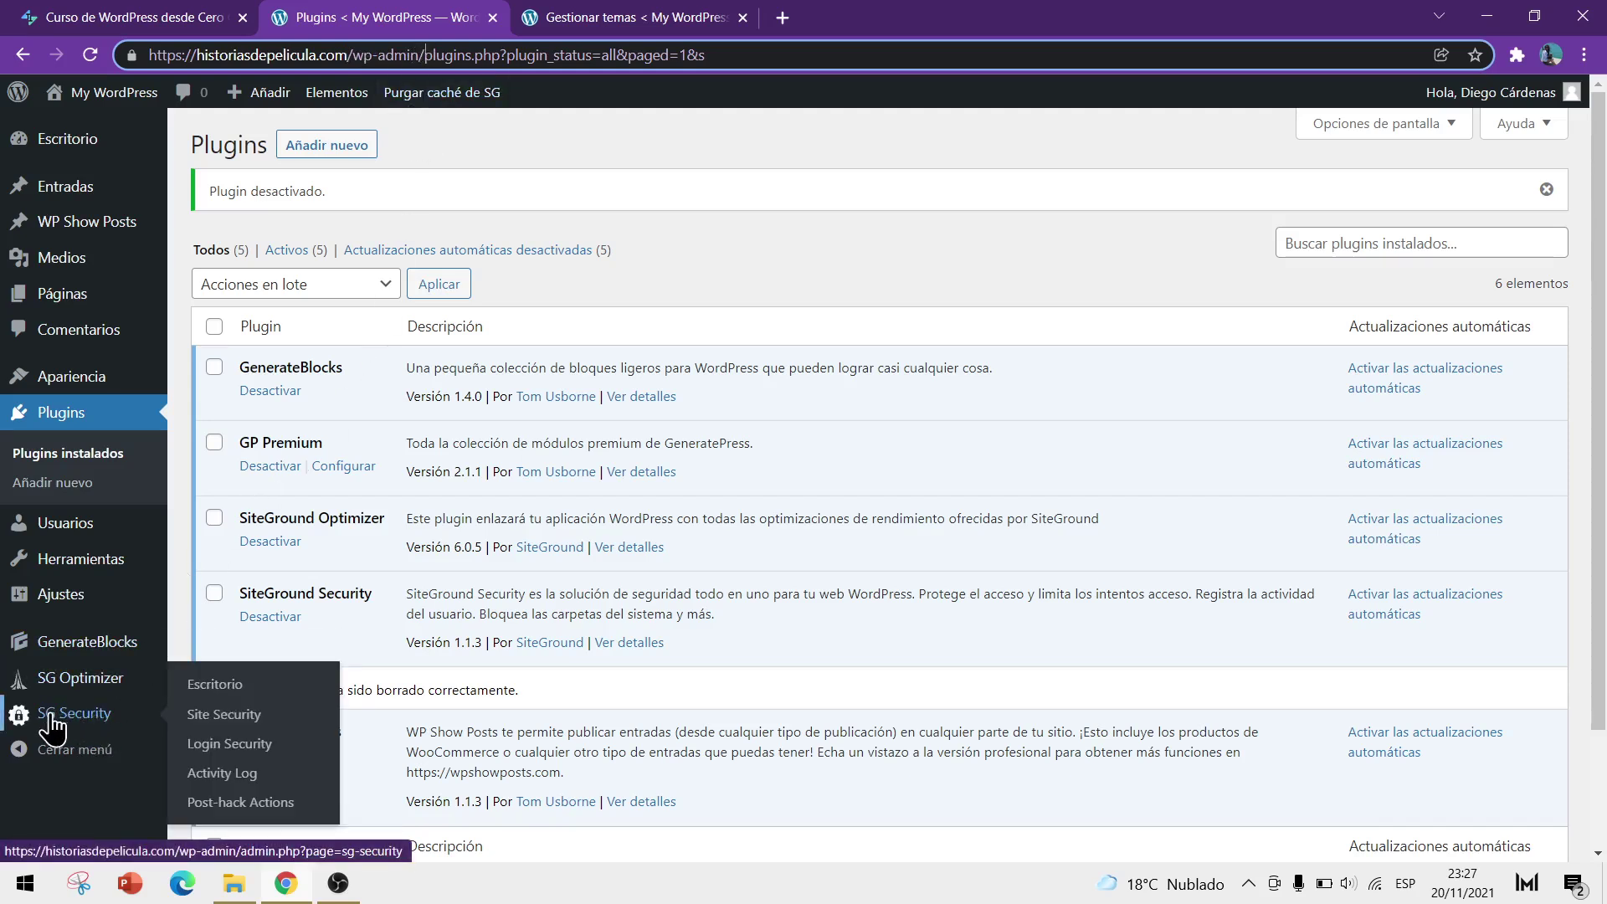
left_click(95, 718)
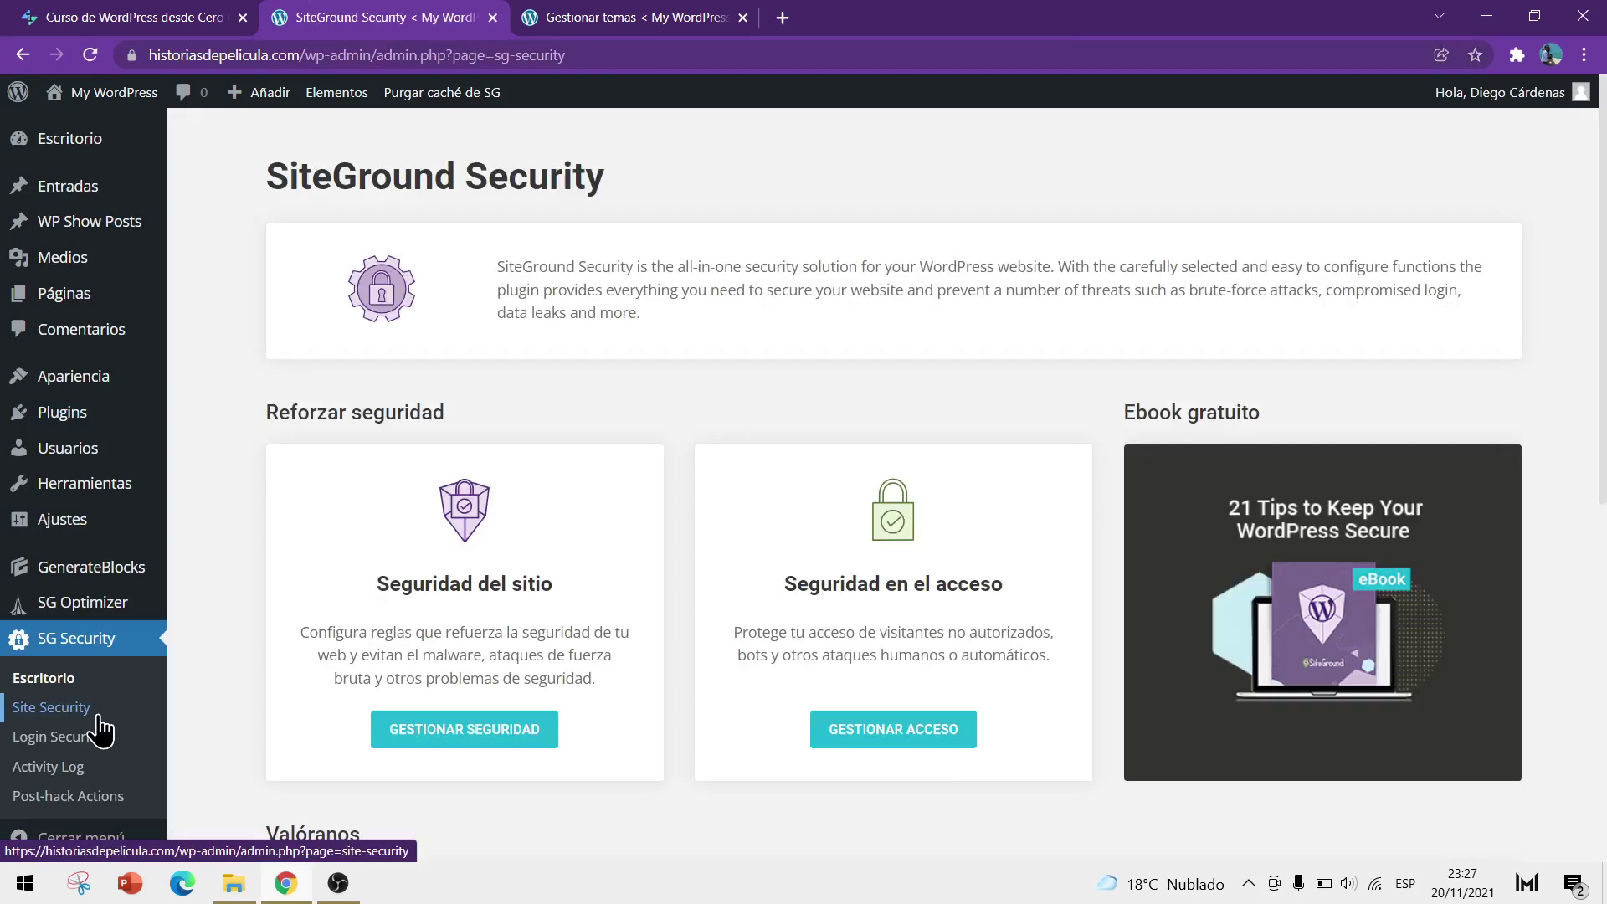
- Open the Login Security settings and switch the access URL configuration to Custom
scroll(837, 569, "down", 2)
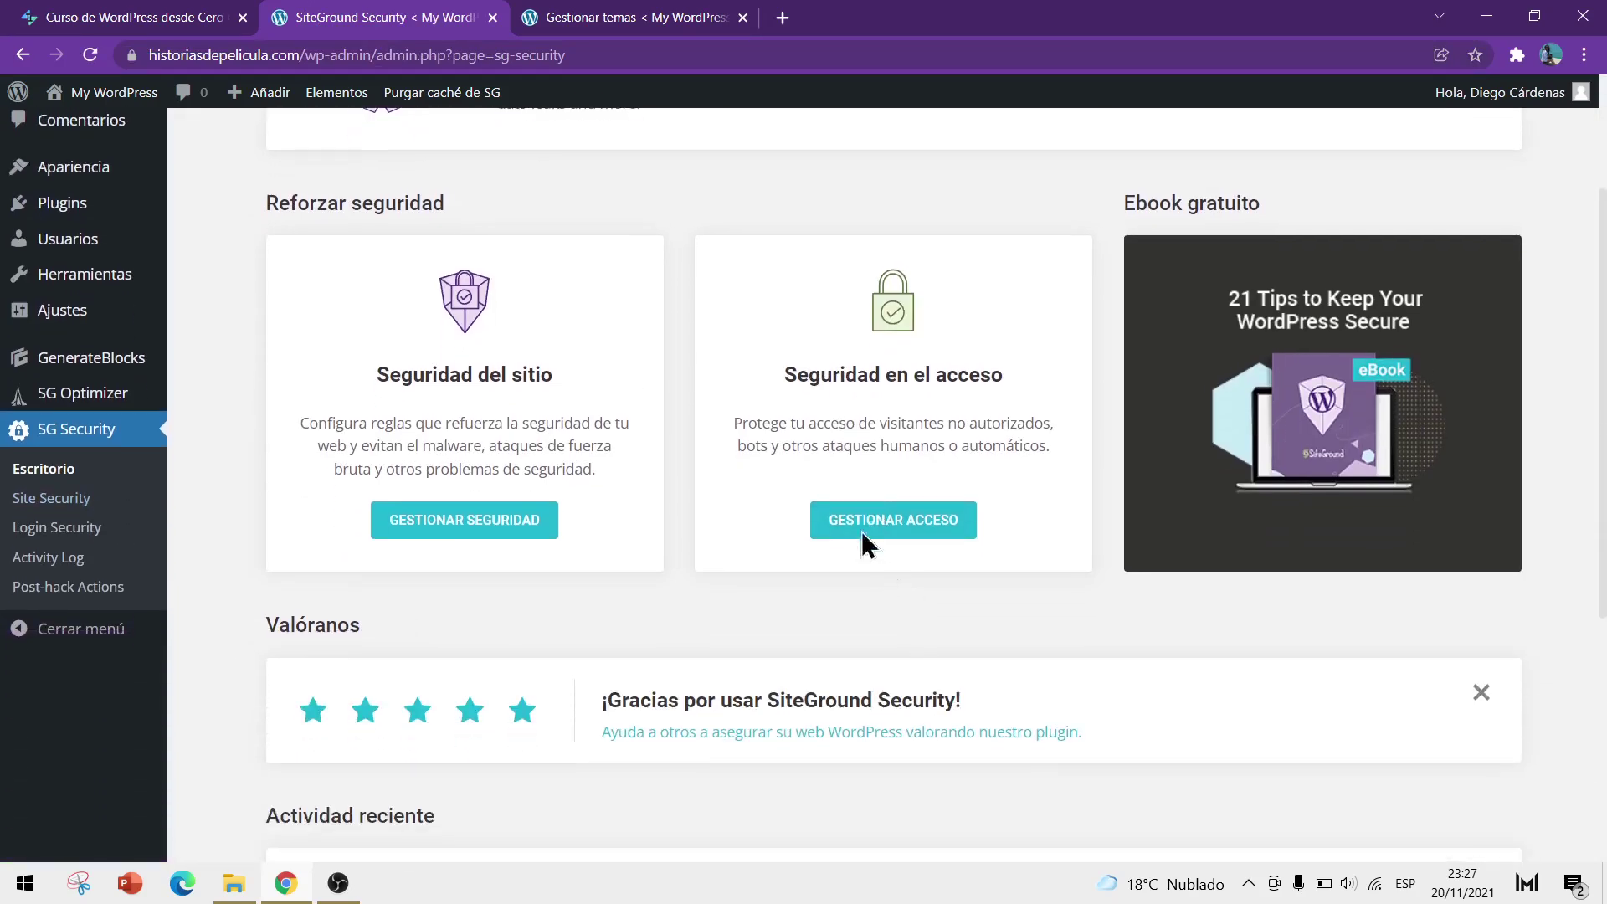
left_click(884, 521)
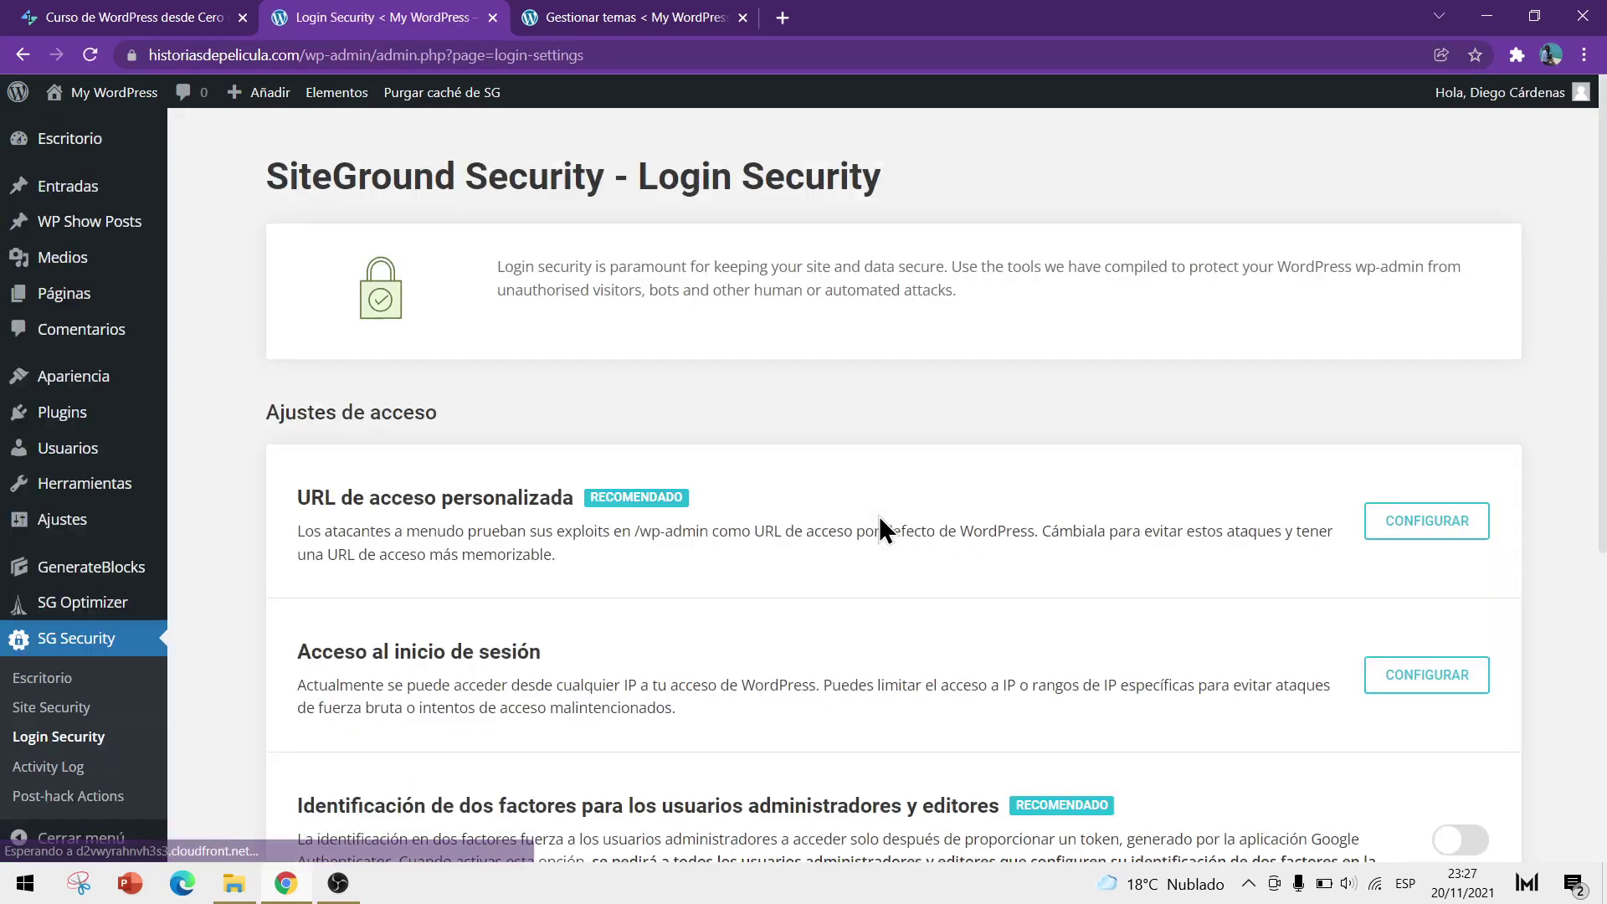
left_click_drag(295, 499, 573, 497)
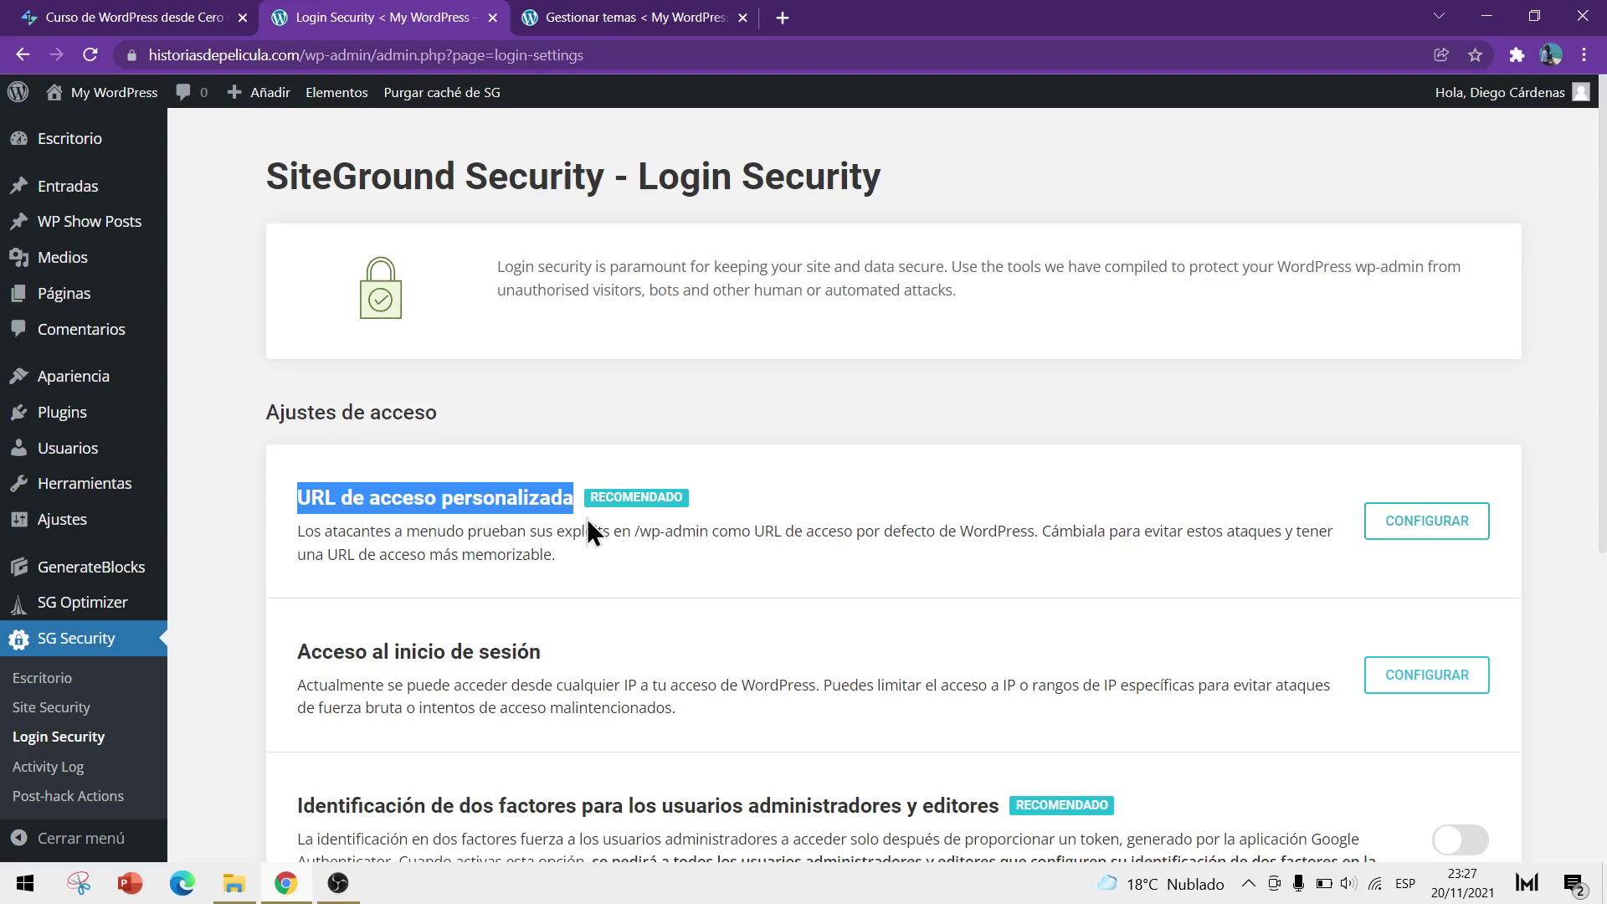
left_click(1427, 521)
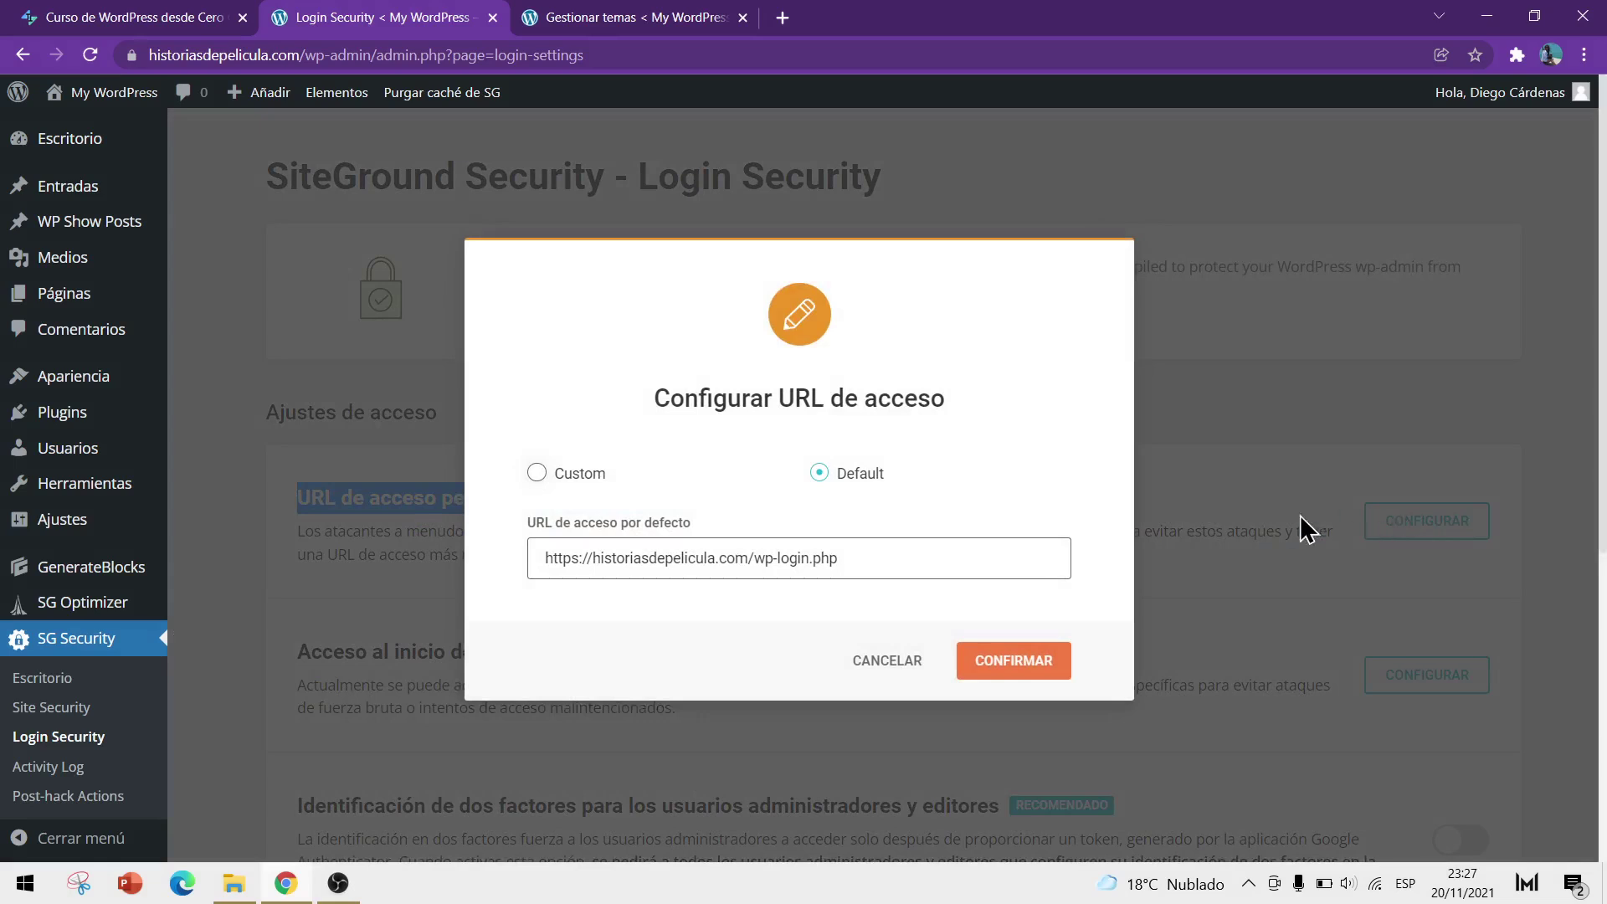
left_click(537, 473)
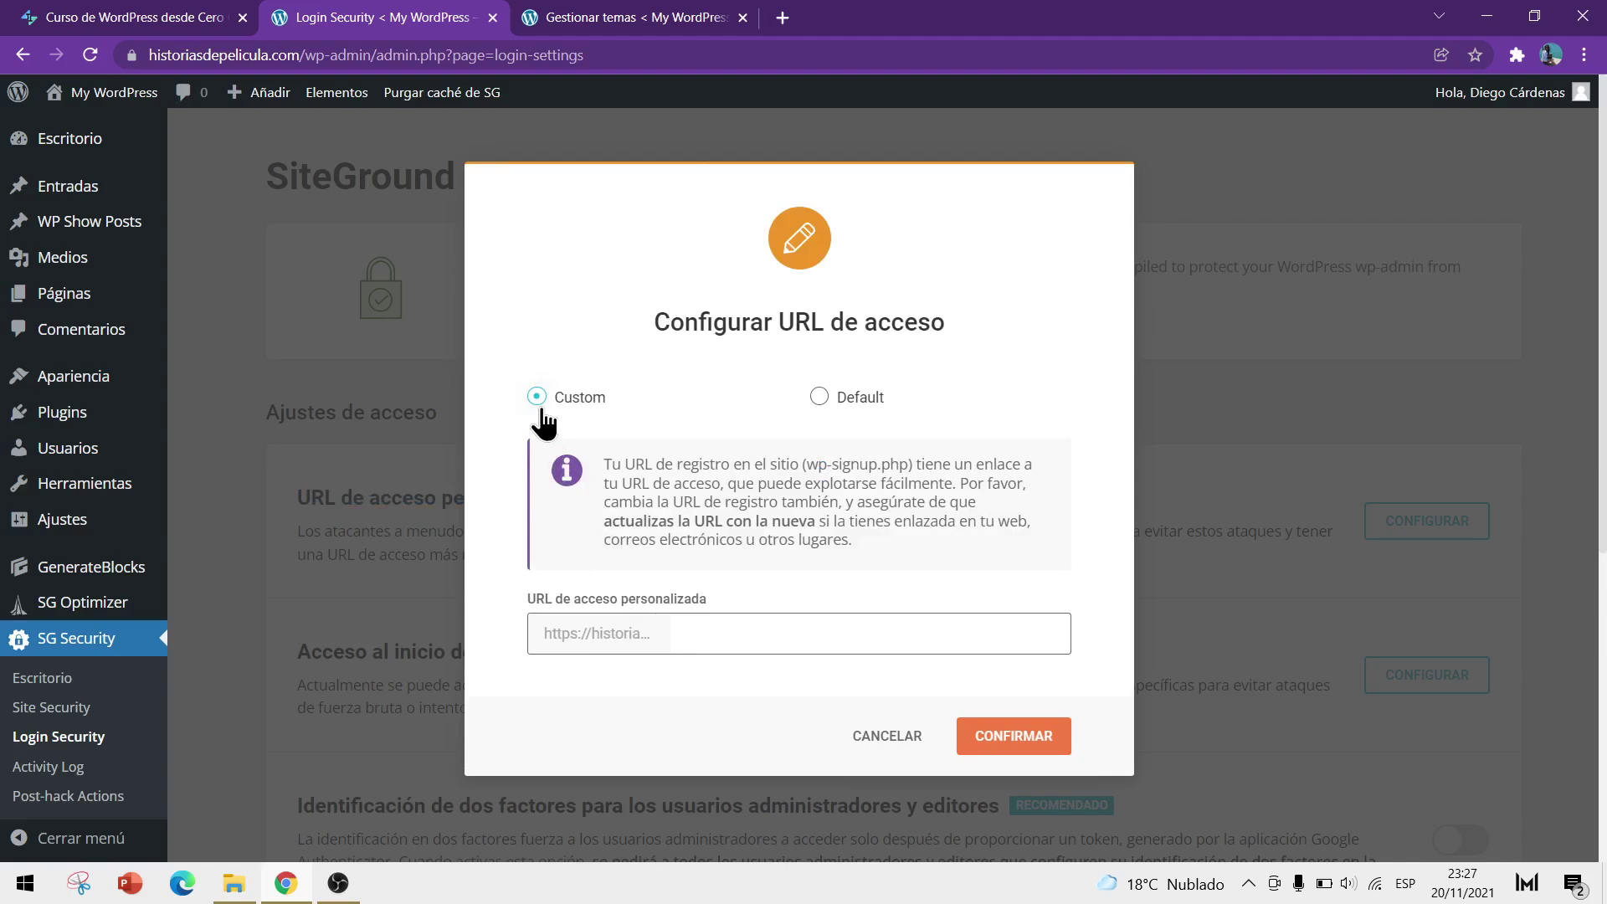
- Enter triller as the ending of the custom access URL and highlight it
left_click(752, 631)
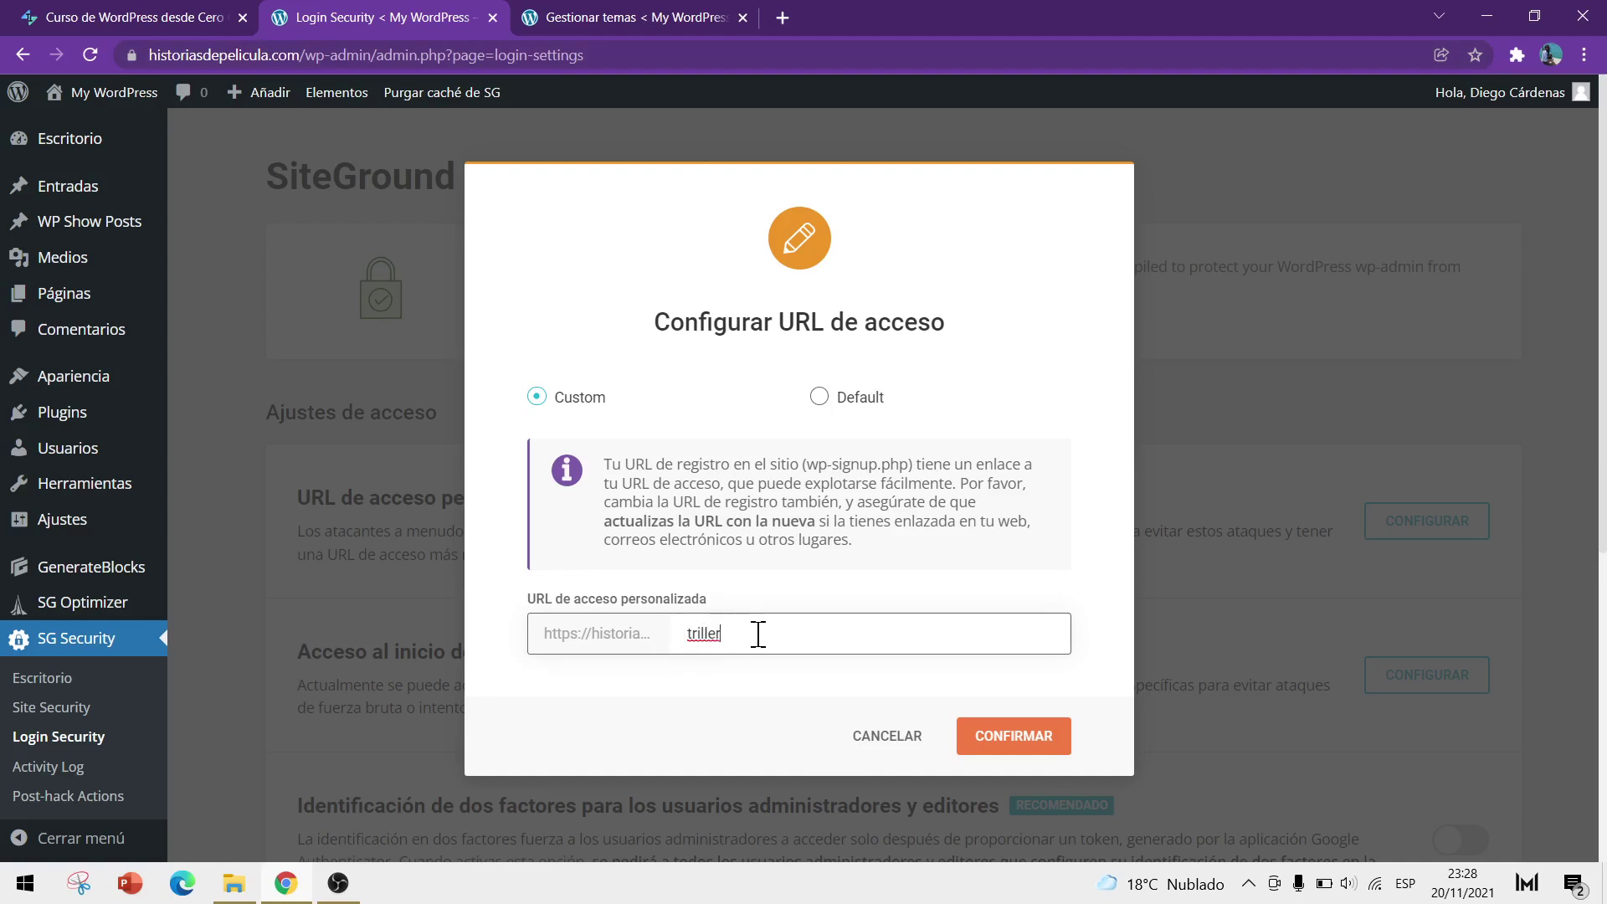
left_click_drag(758, 635, 679, 634)
left_click(755, 635)
- Replace the custom access URL ending with the example iniciar-sesion and highlight it
left_click_drag(765, 635, 684, 633)
type("lologin")
key("BackSpace")
key("BackSpace")
key("BackSpace")
key("BackSpace")
type("iniciar.")
type("sesion")
left_click_drag(796, 629, 682, 629)
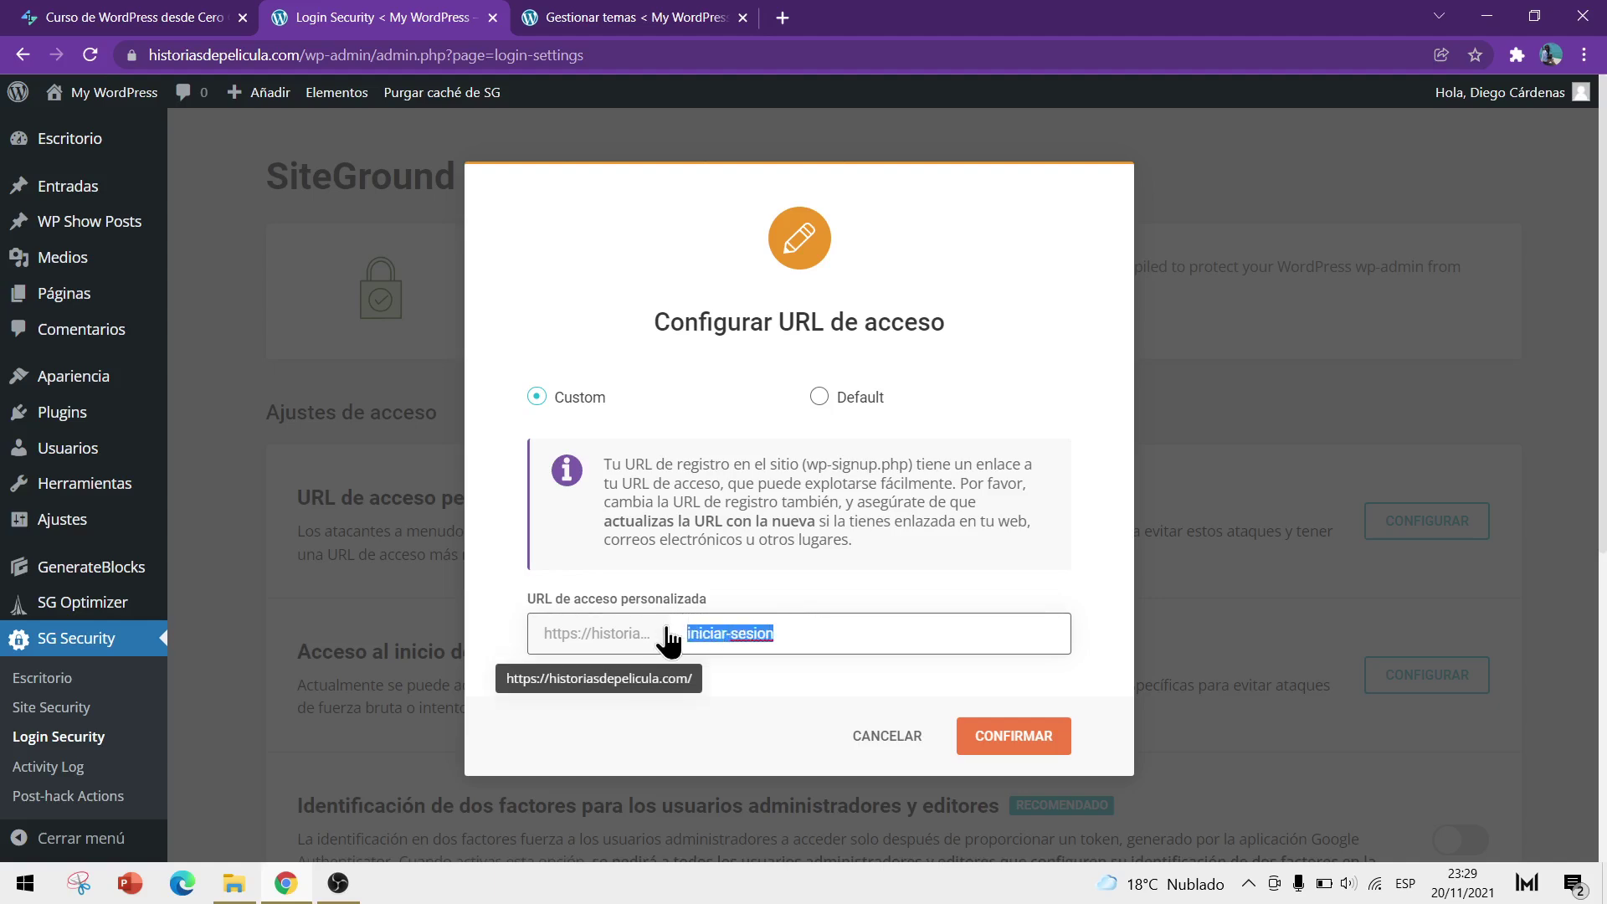
left_click(795, 624)
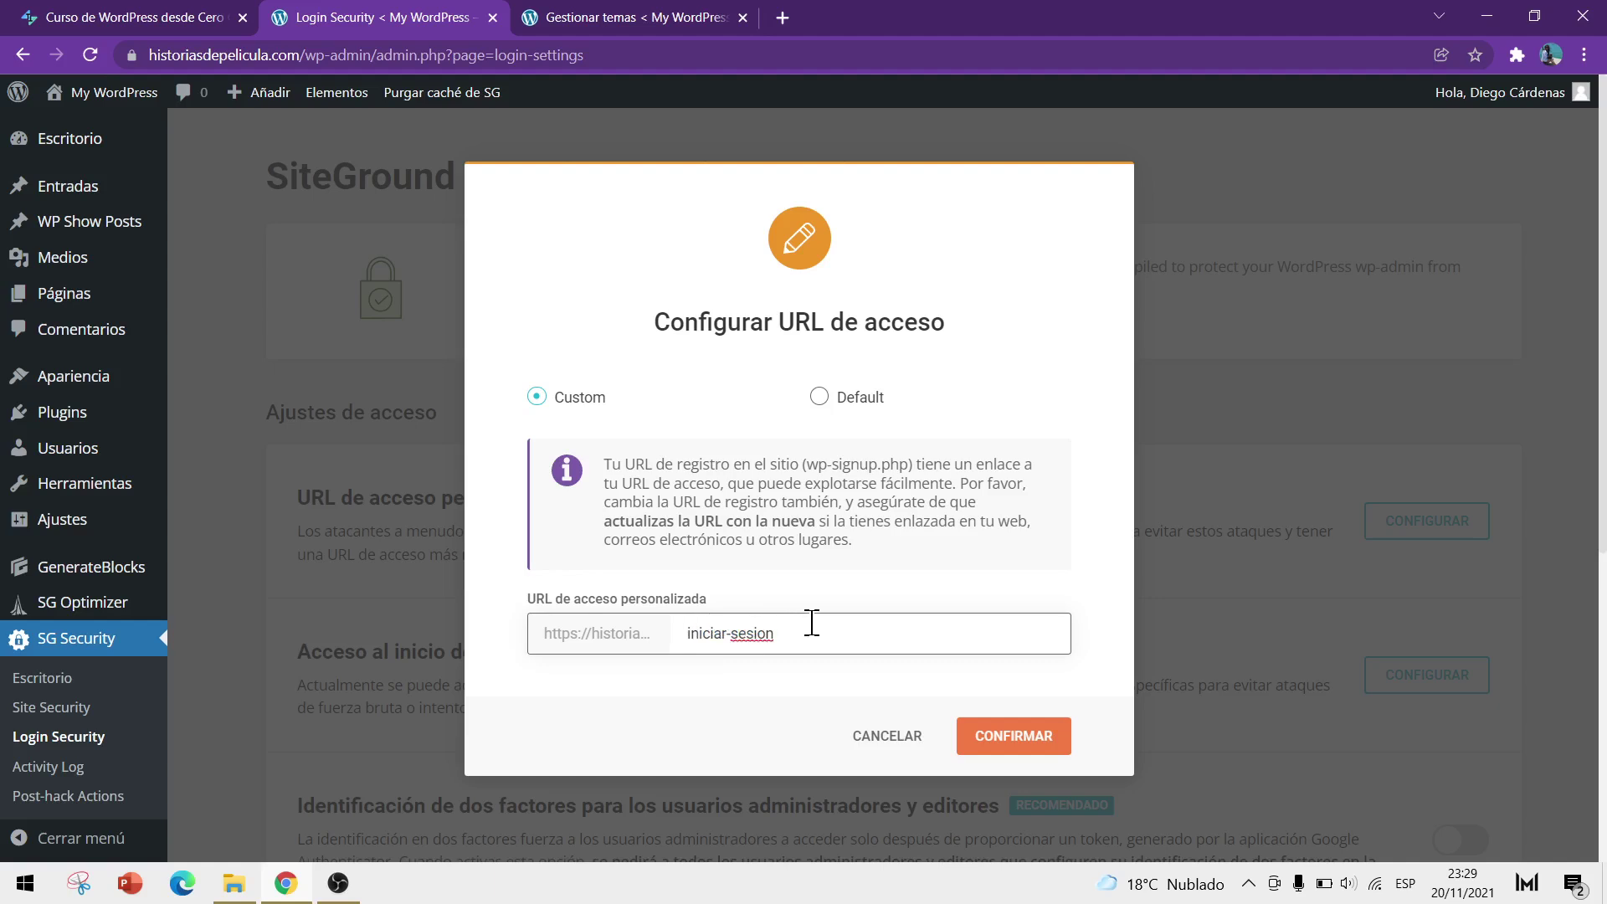
- Set the custom access URL ending to triller and save the configuration
left_click_drag(812, 623, 620, 649)
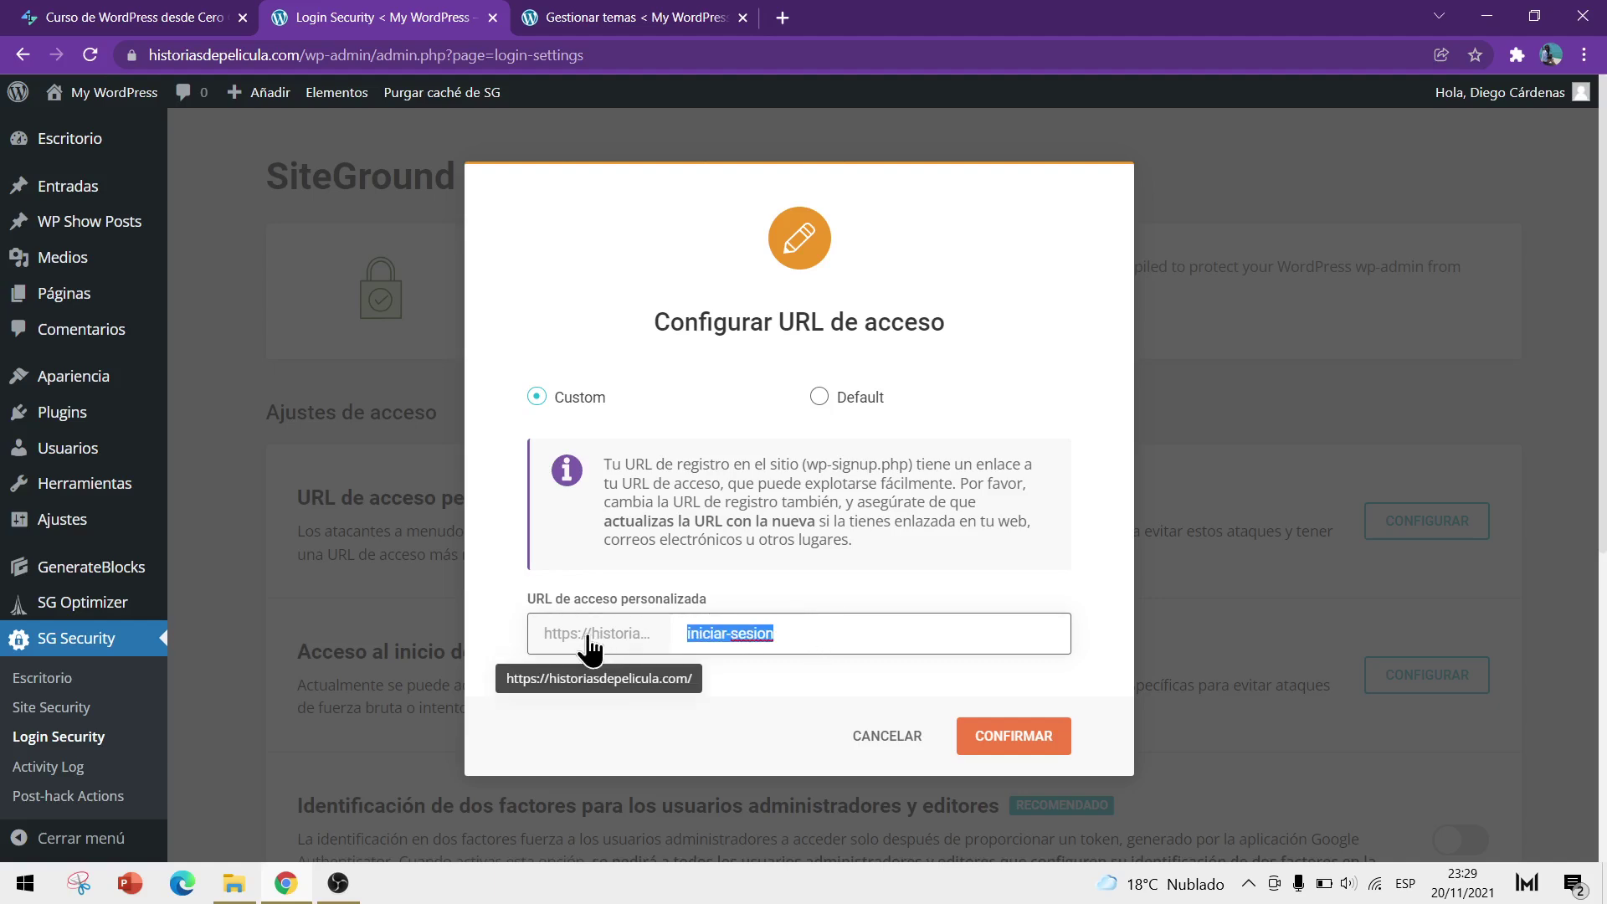
type("tr")
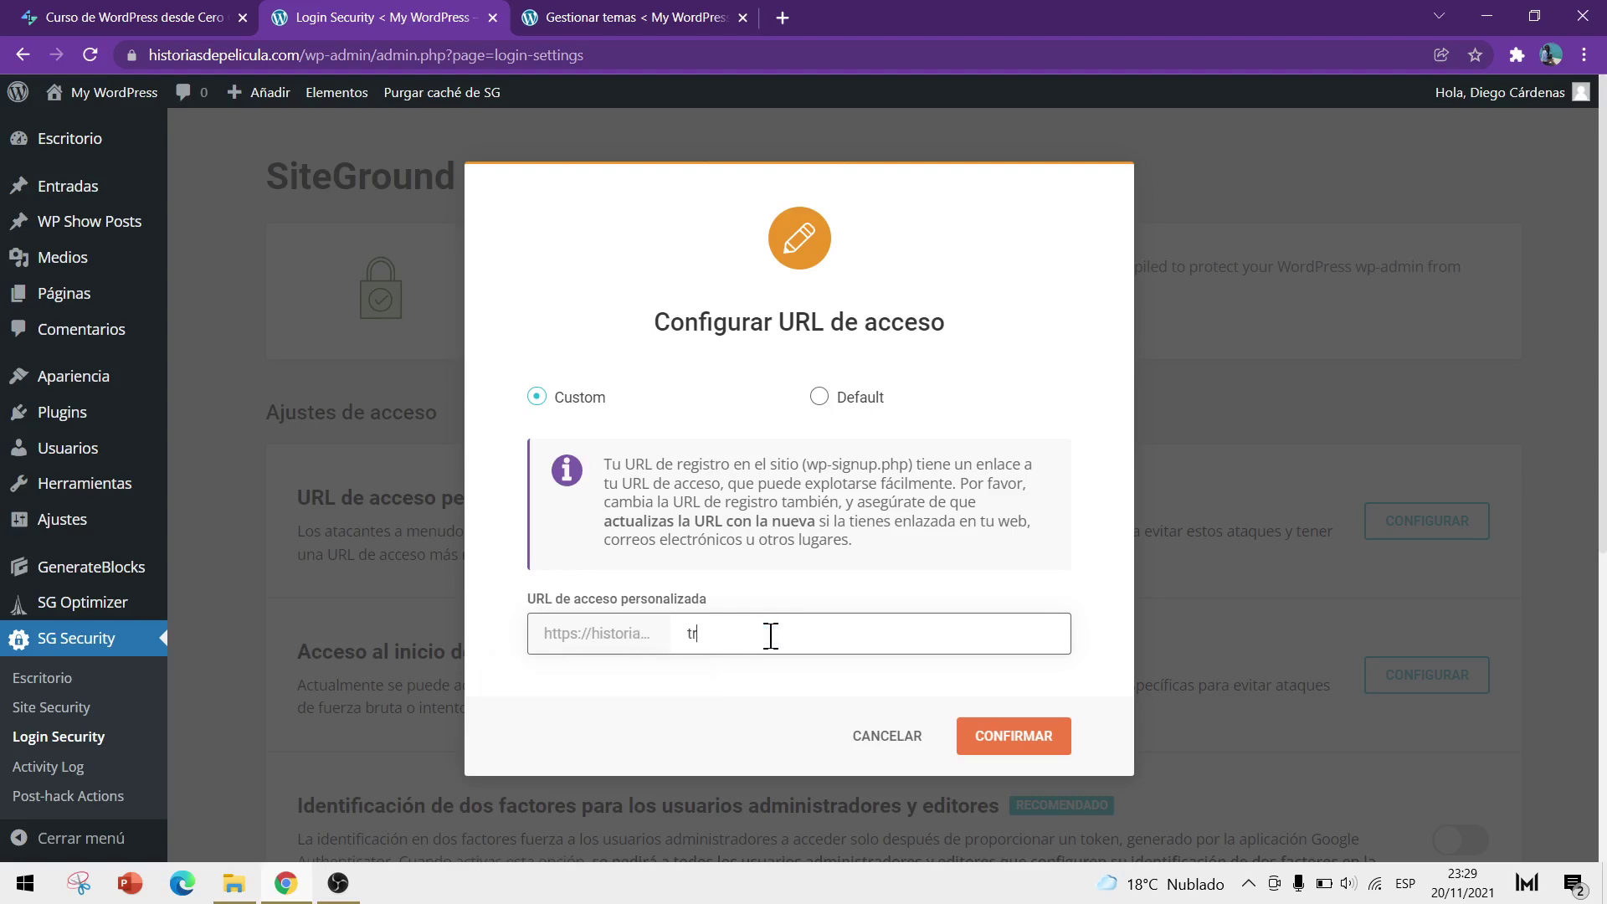
type("iller")
left_click(1004, 741)
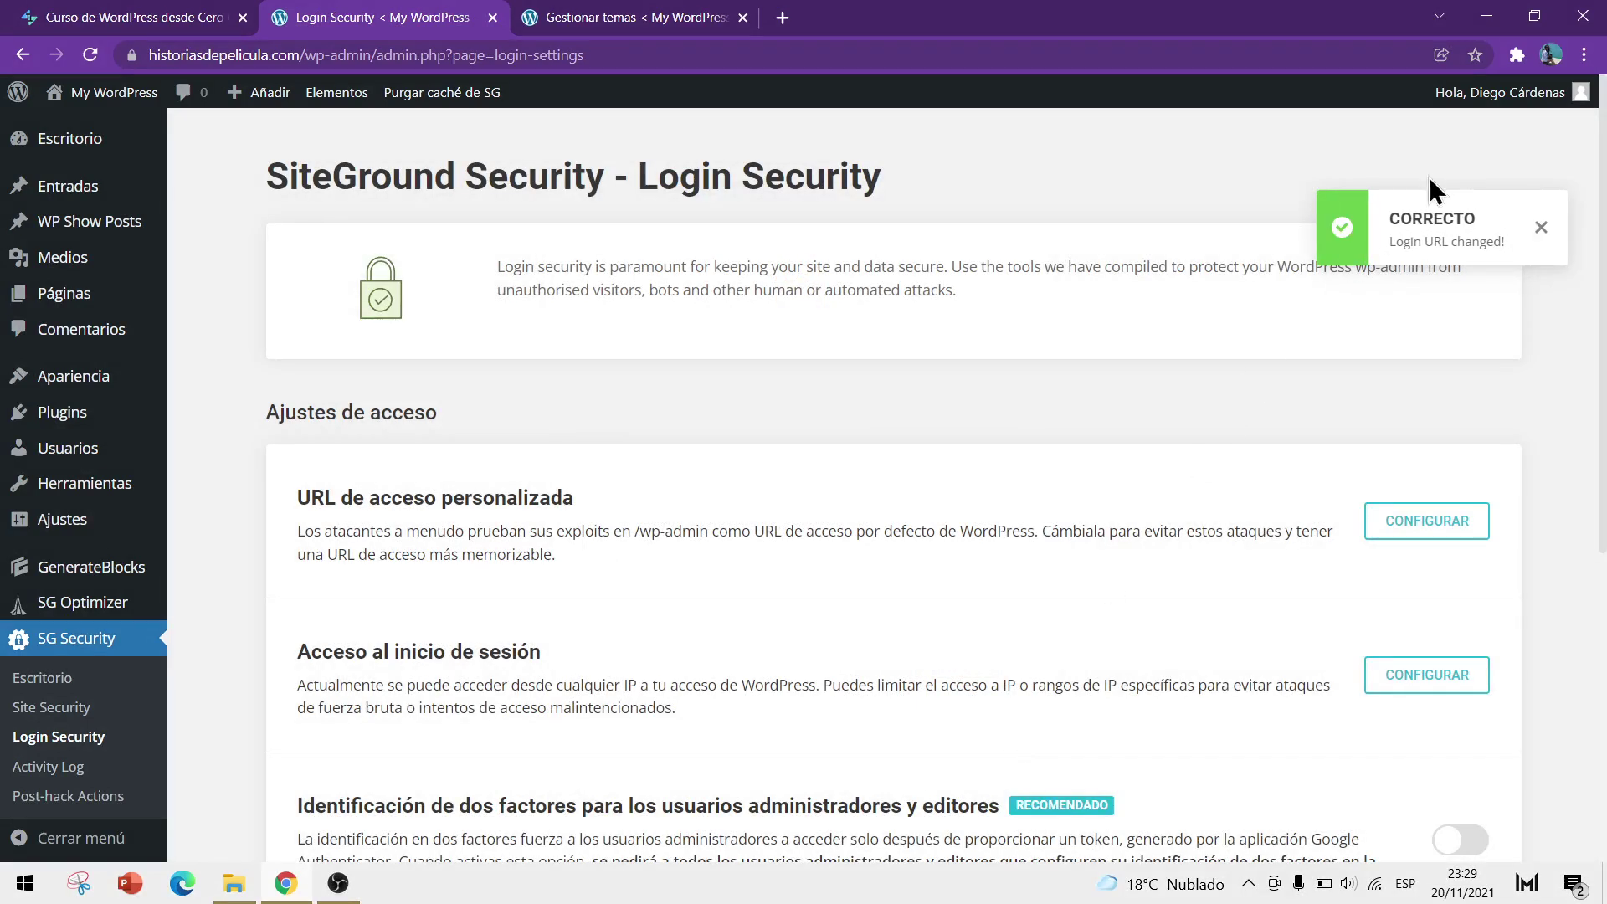
- Log out of WordPress and try to open the login page at historiasdepelicula.com/wp-admin
mouse_move(1499, 93)
left_click(1428, 218)
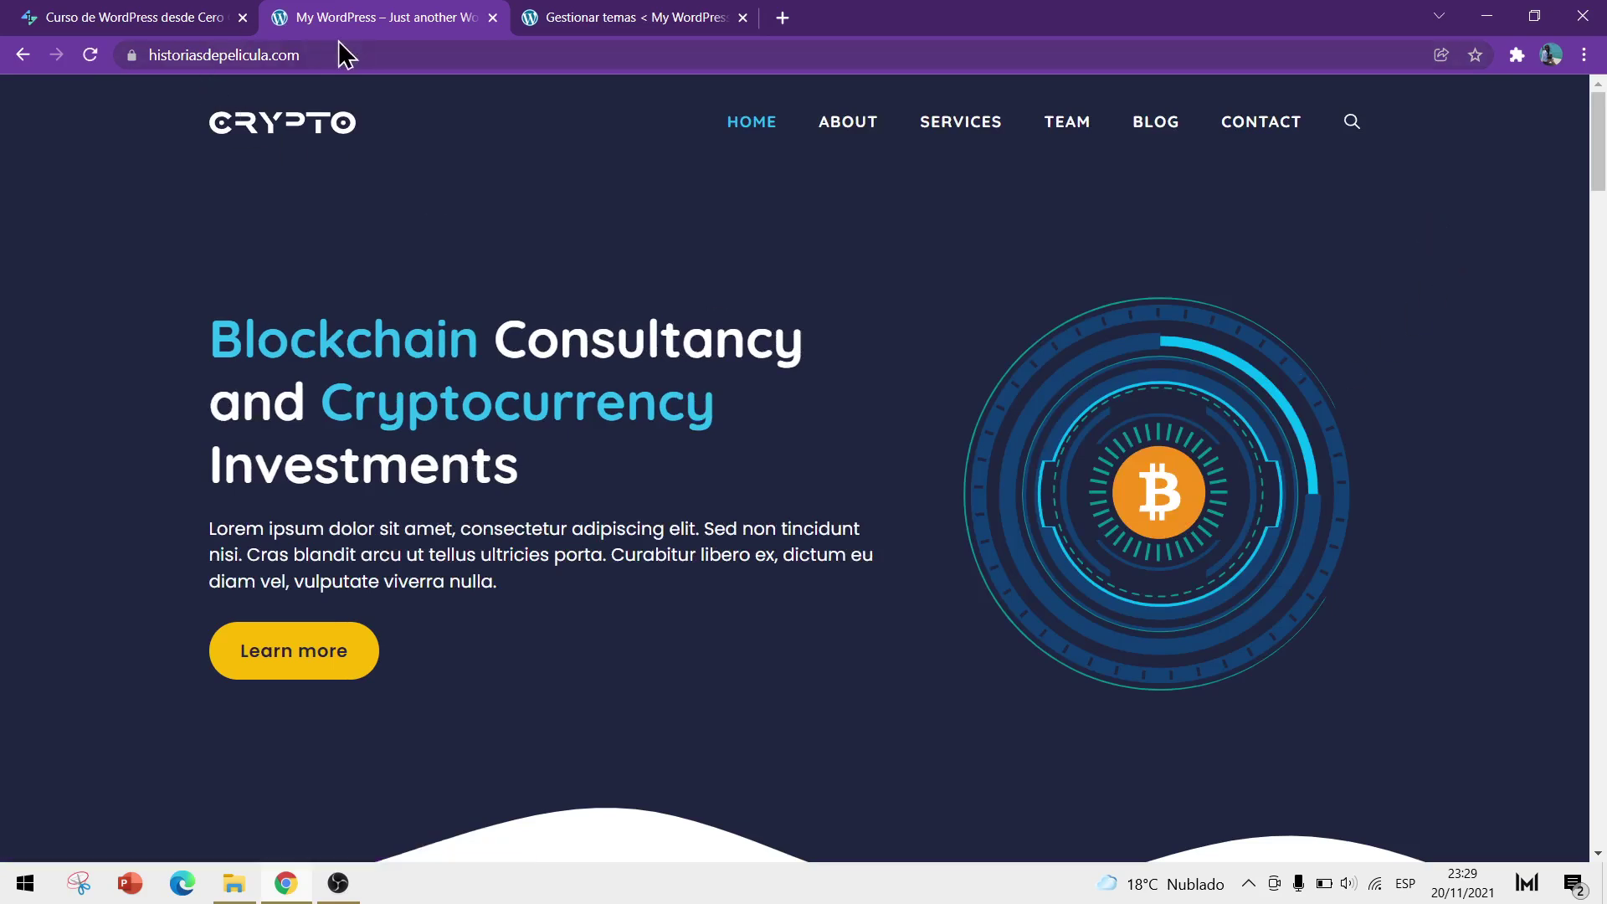
left_click(371, 54)
left_click(371, 51)
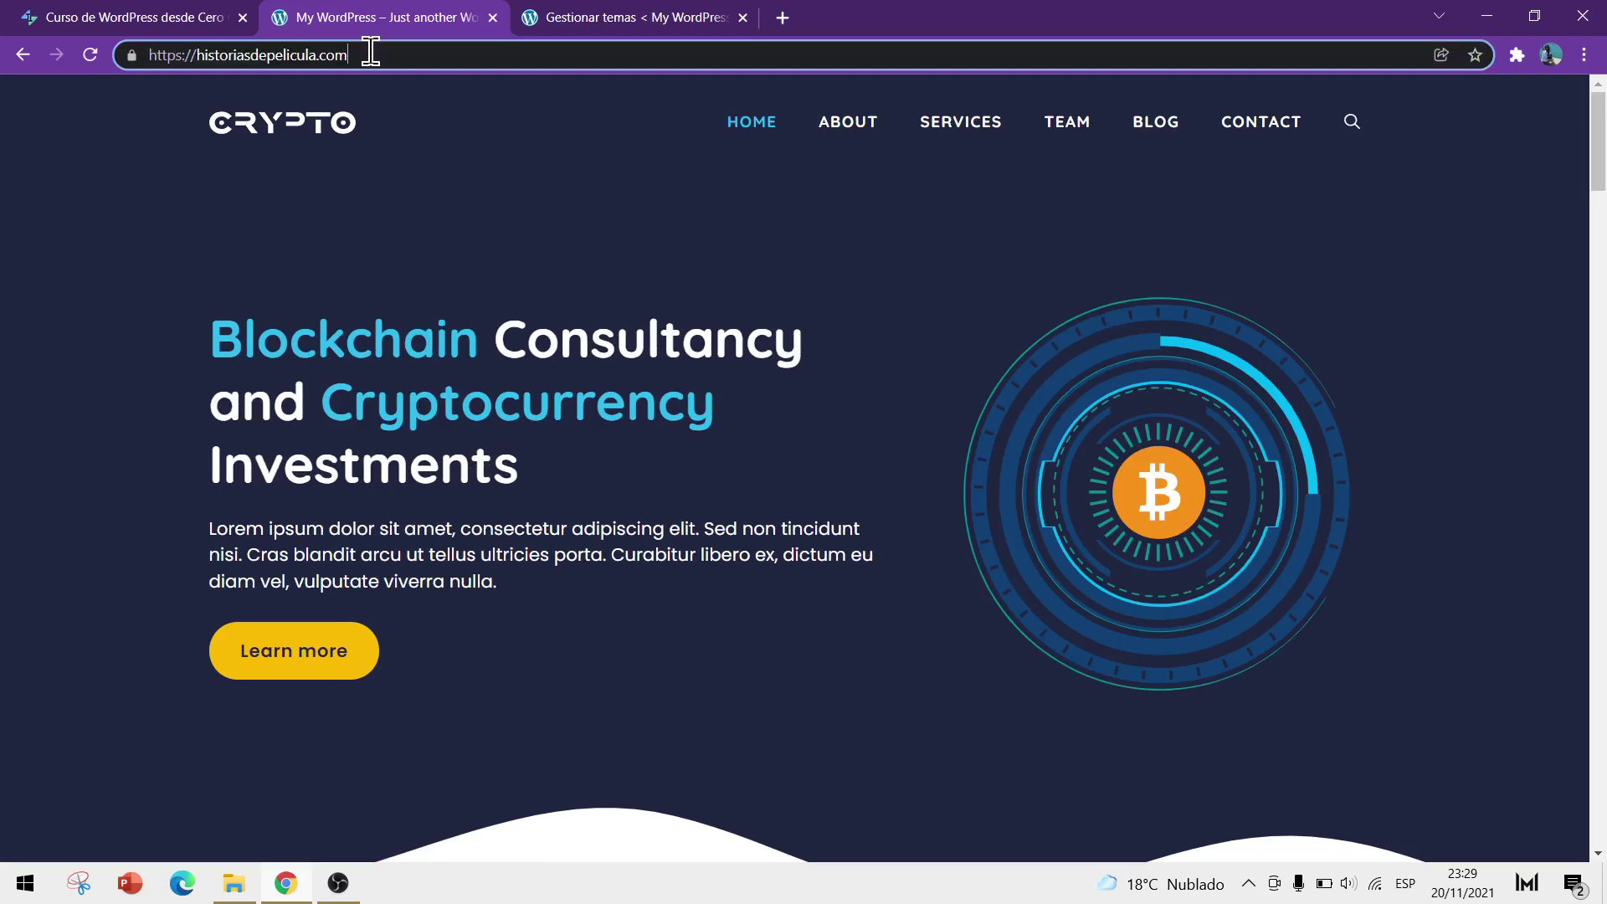
type("/wp-admin")
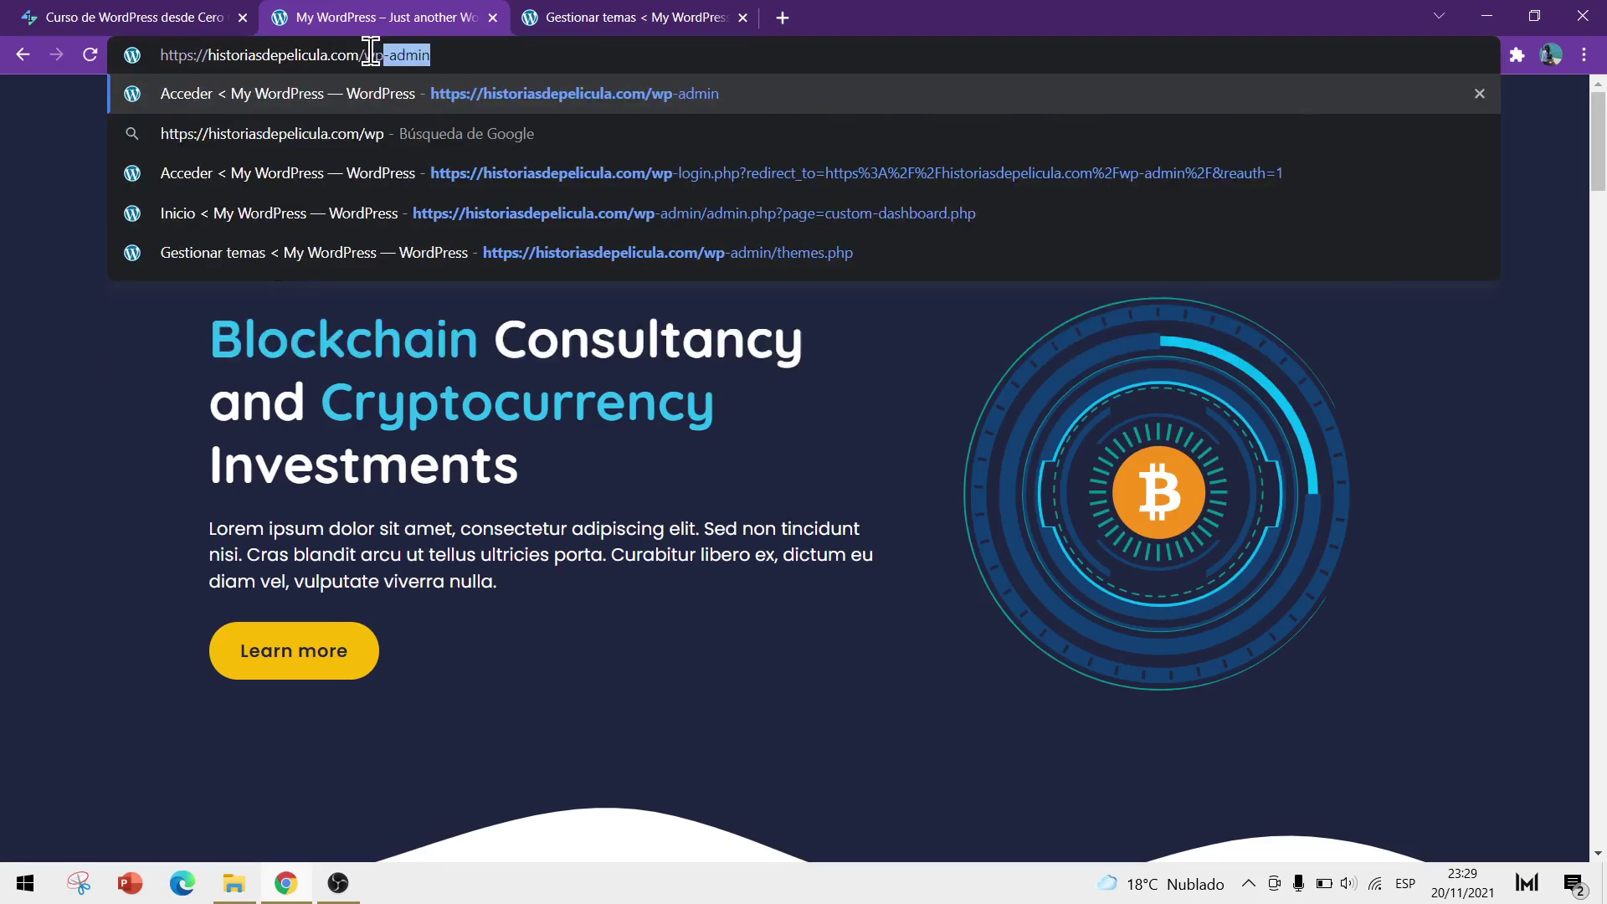
key("Return")
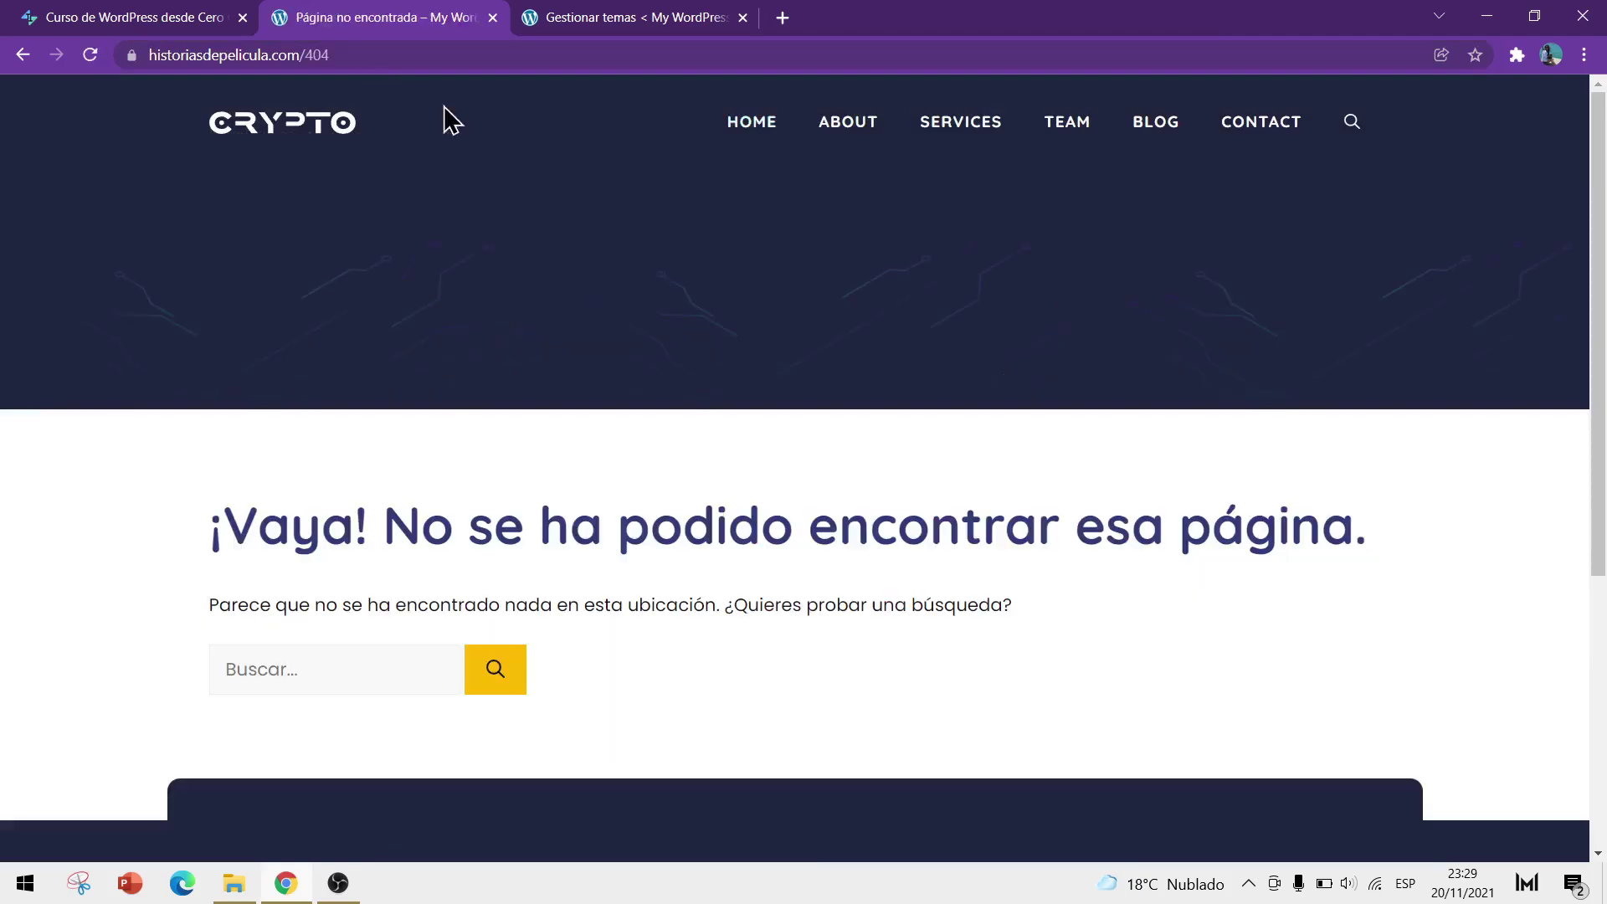
- Examine the page loaded for the default login address and highlight its main heading
scroll(912, 429, "down", 3)
scroll(911, 424, "up", 3)
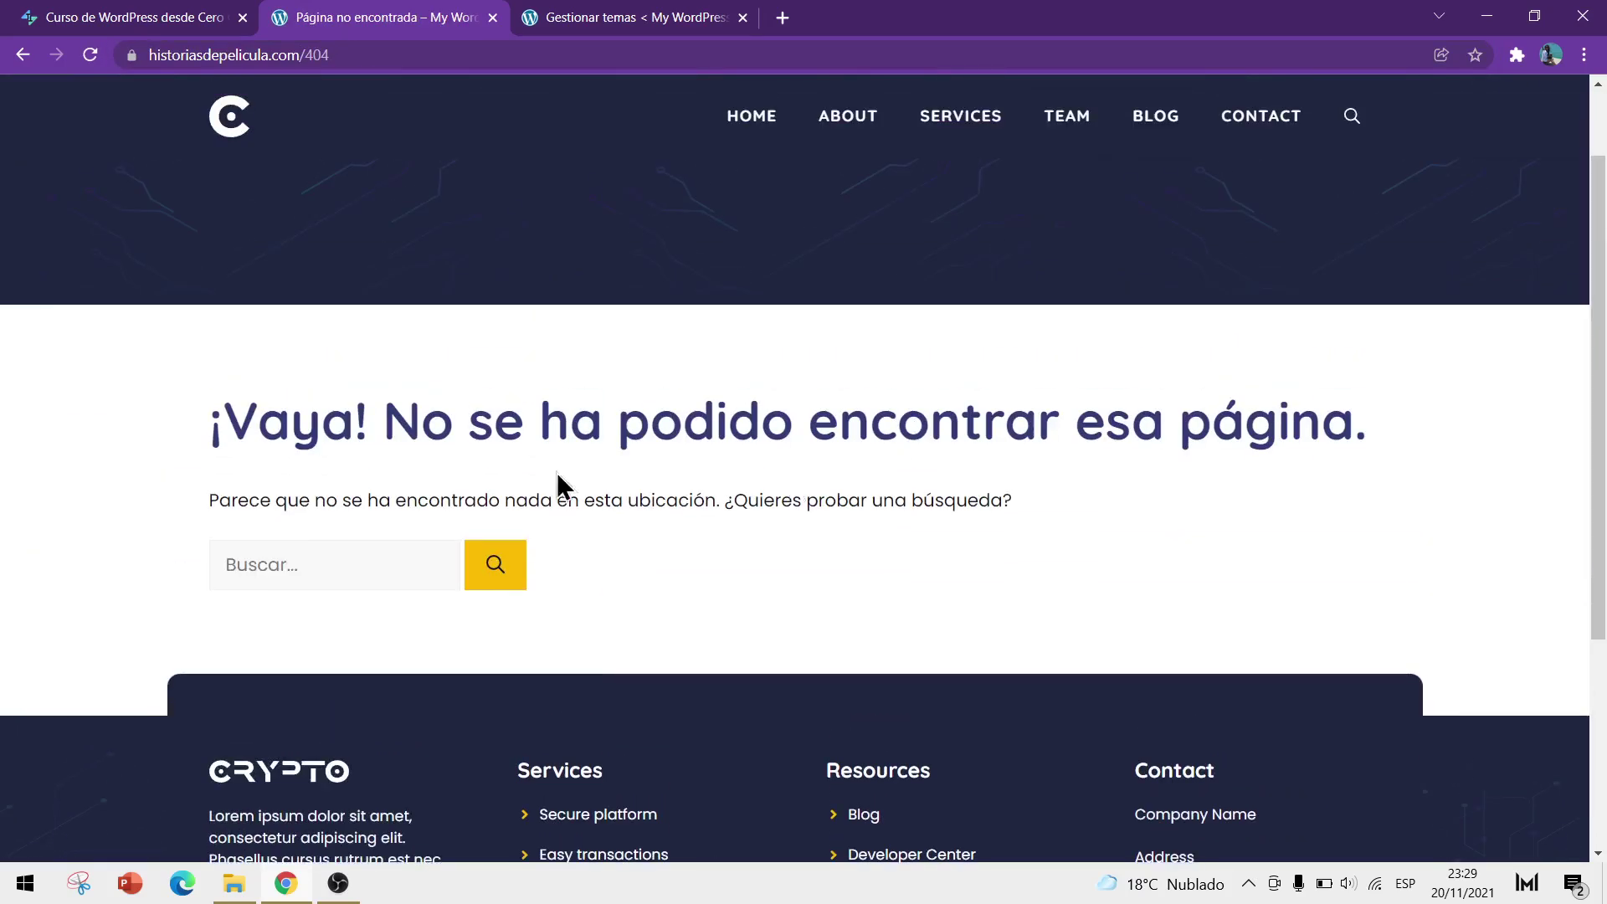
left_click_drag(454, 418, 1374, 430)
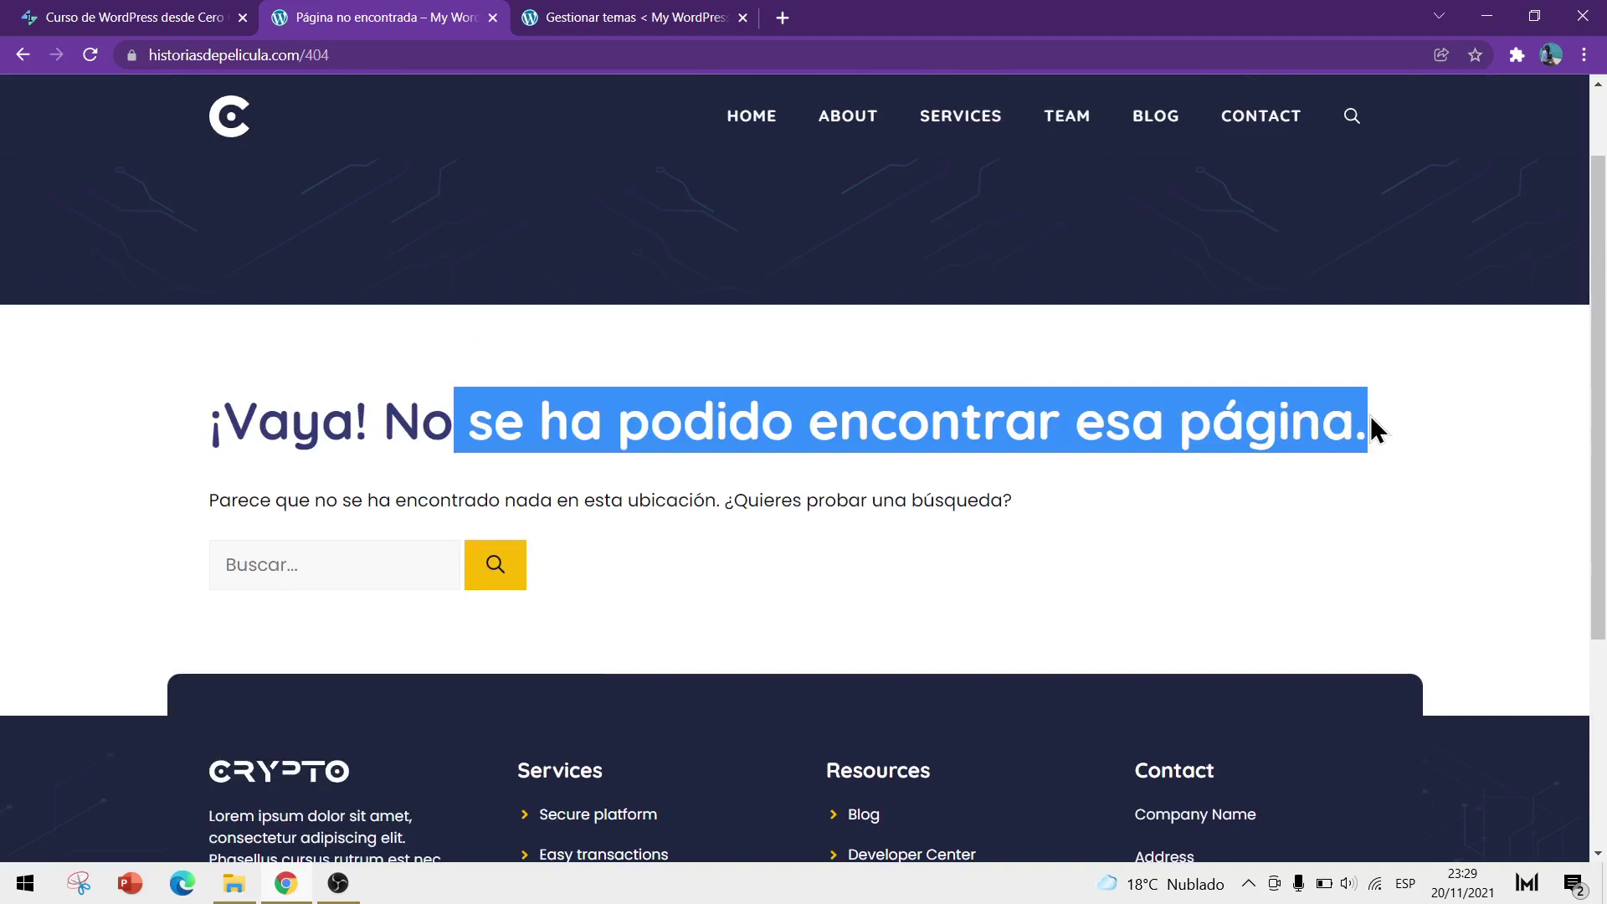
scroll(1373, 431, "up", 2)
scroll(1374, 430, "down", 2)
scroll(1374, 430, "up", 2)
- Go to historiasdepelicula.com/triller and log in with the prefilled credentials
left_click(350, 55)
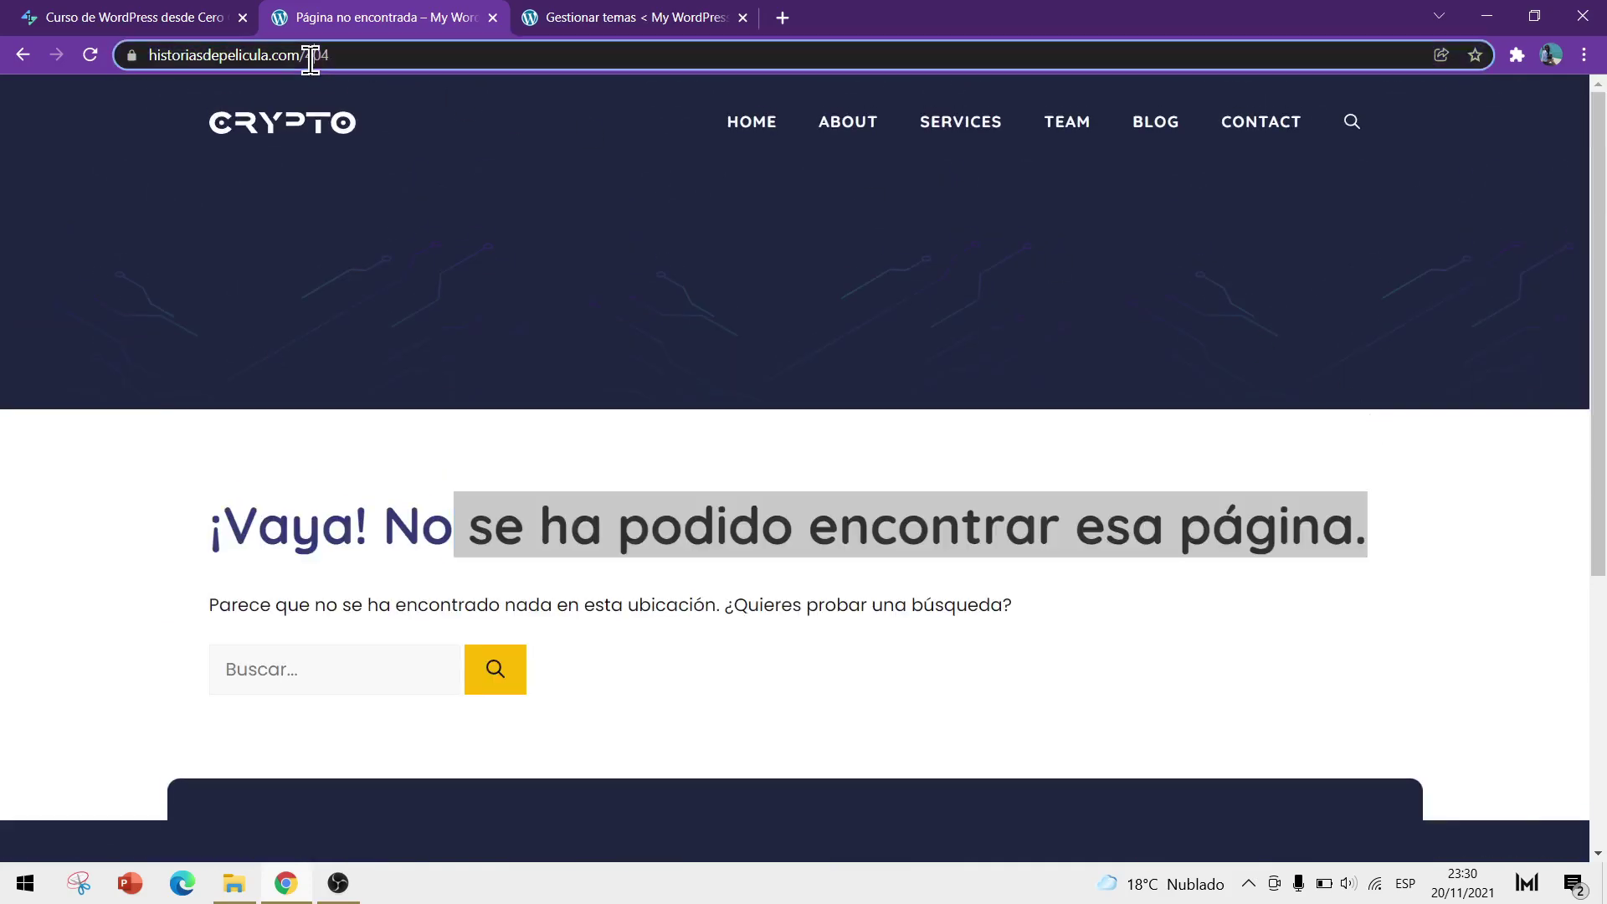
key("End")
left_click_drag(355, 54, 425, 55)
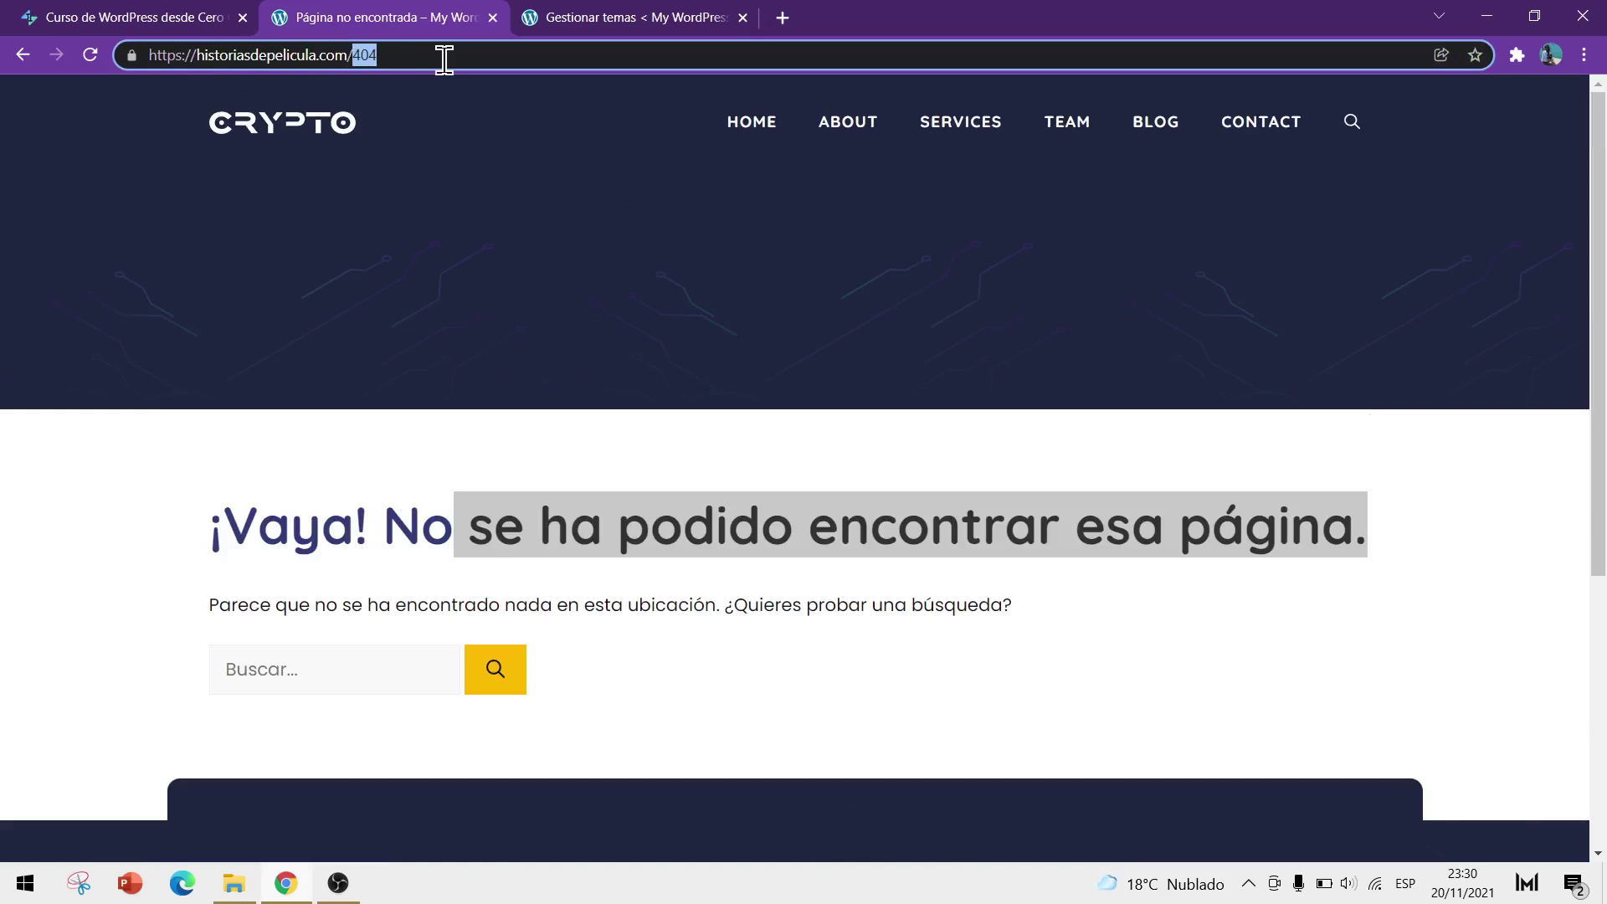
key("BackSpace")
type("triller")
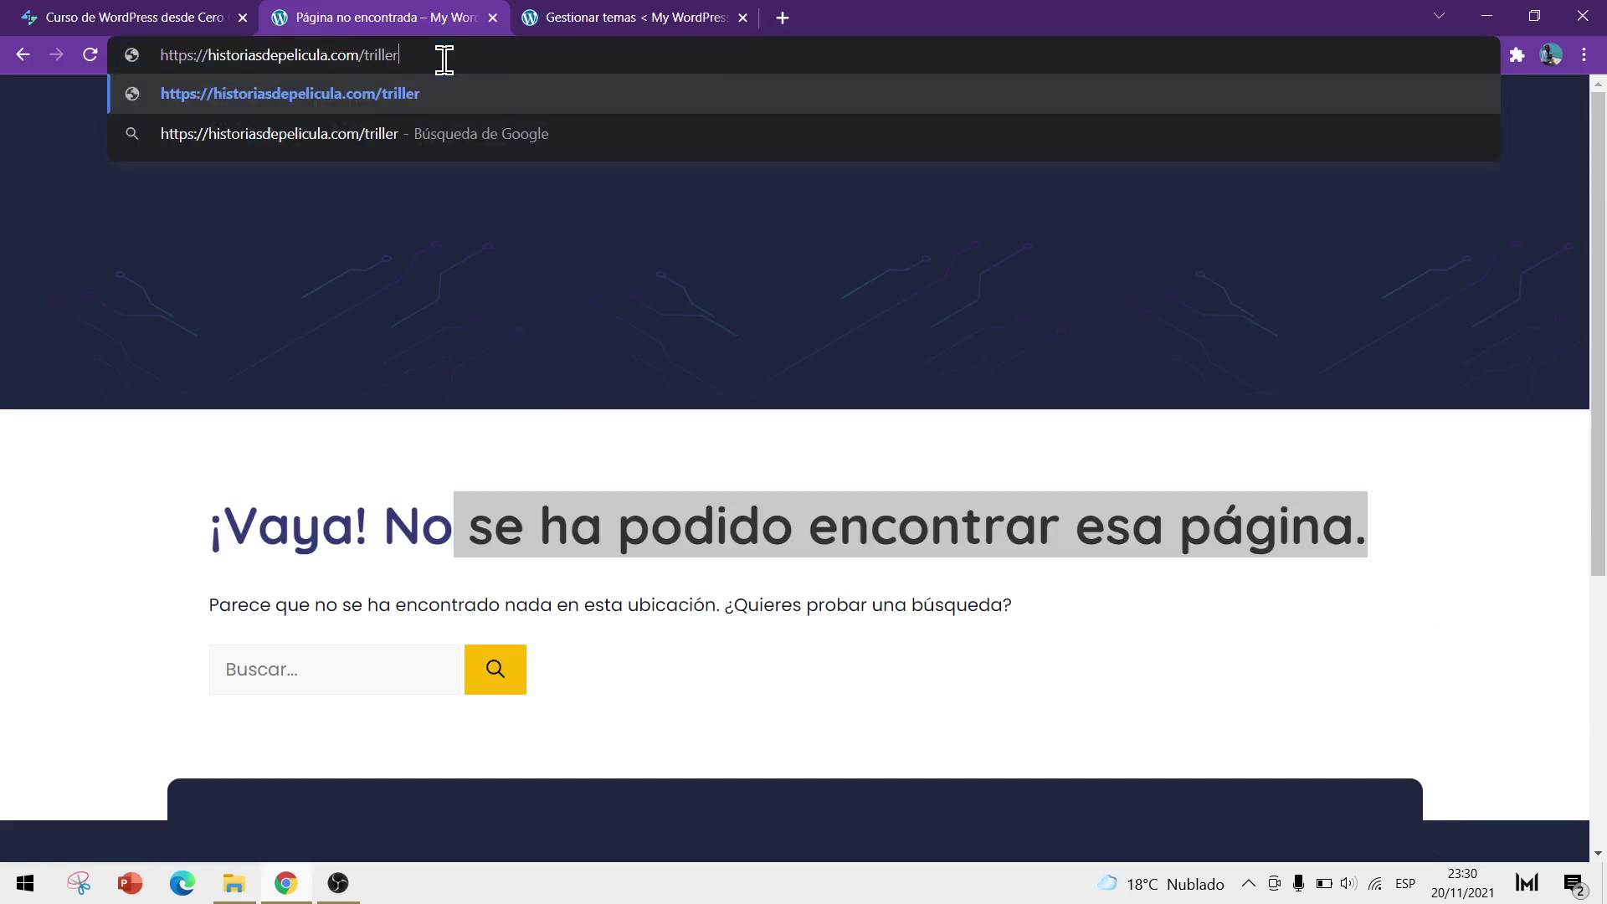
key("Return")
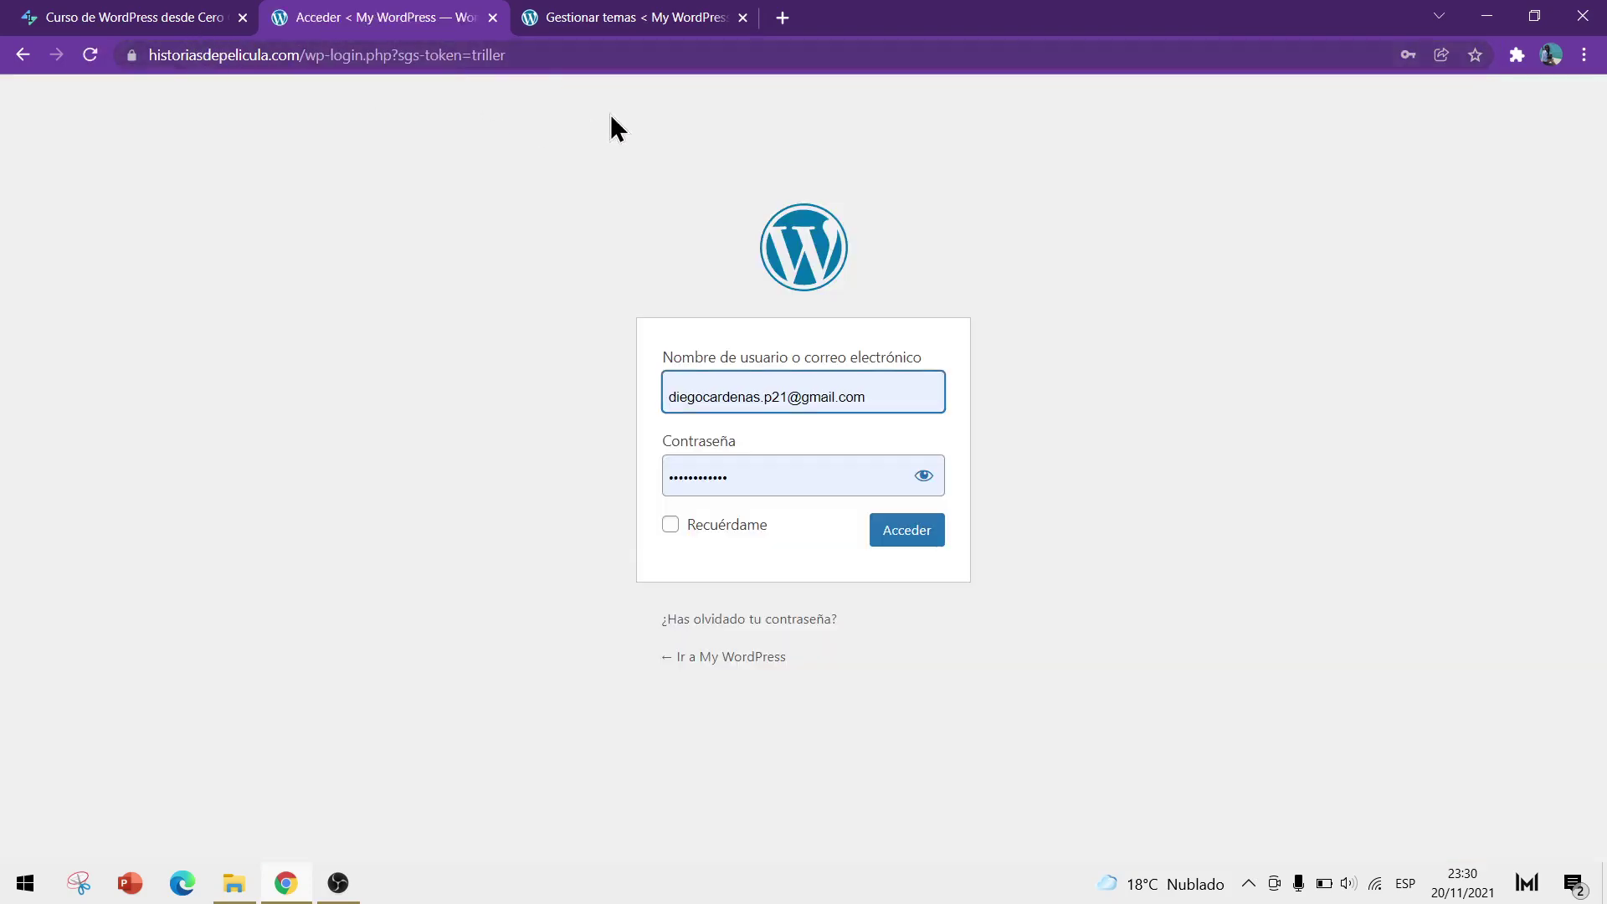
left_click(900, 535)
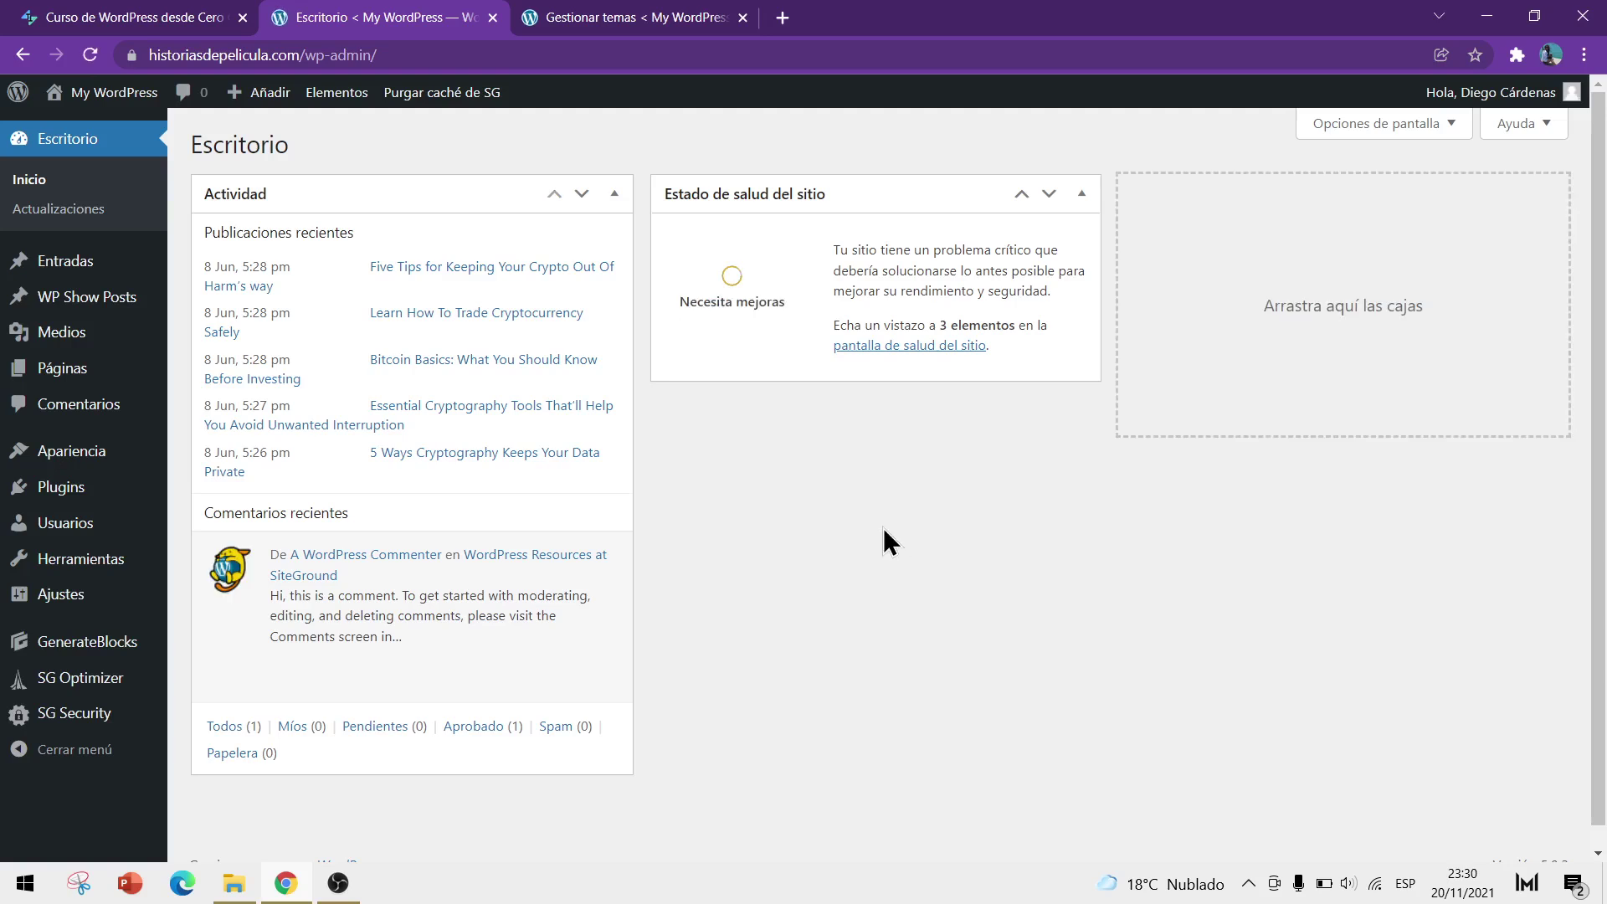
- Open the page for adding new plugins and search for rankmath
left_click(61, 500)
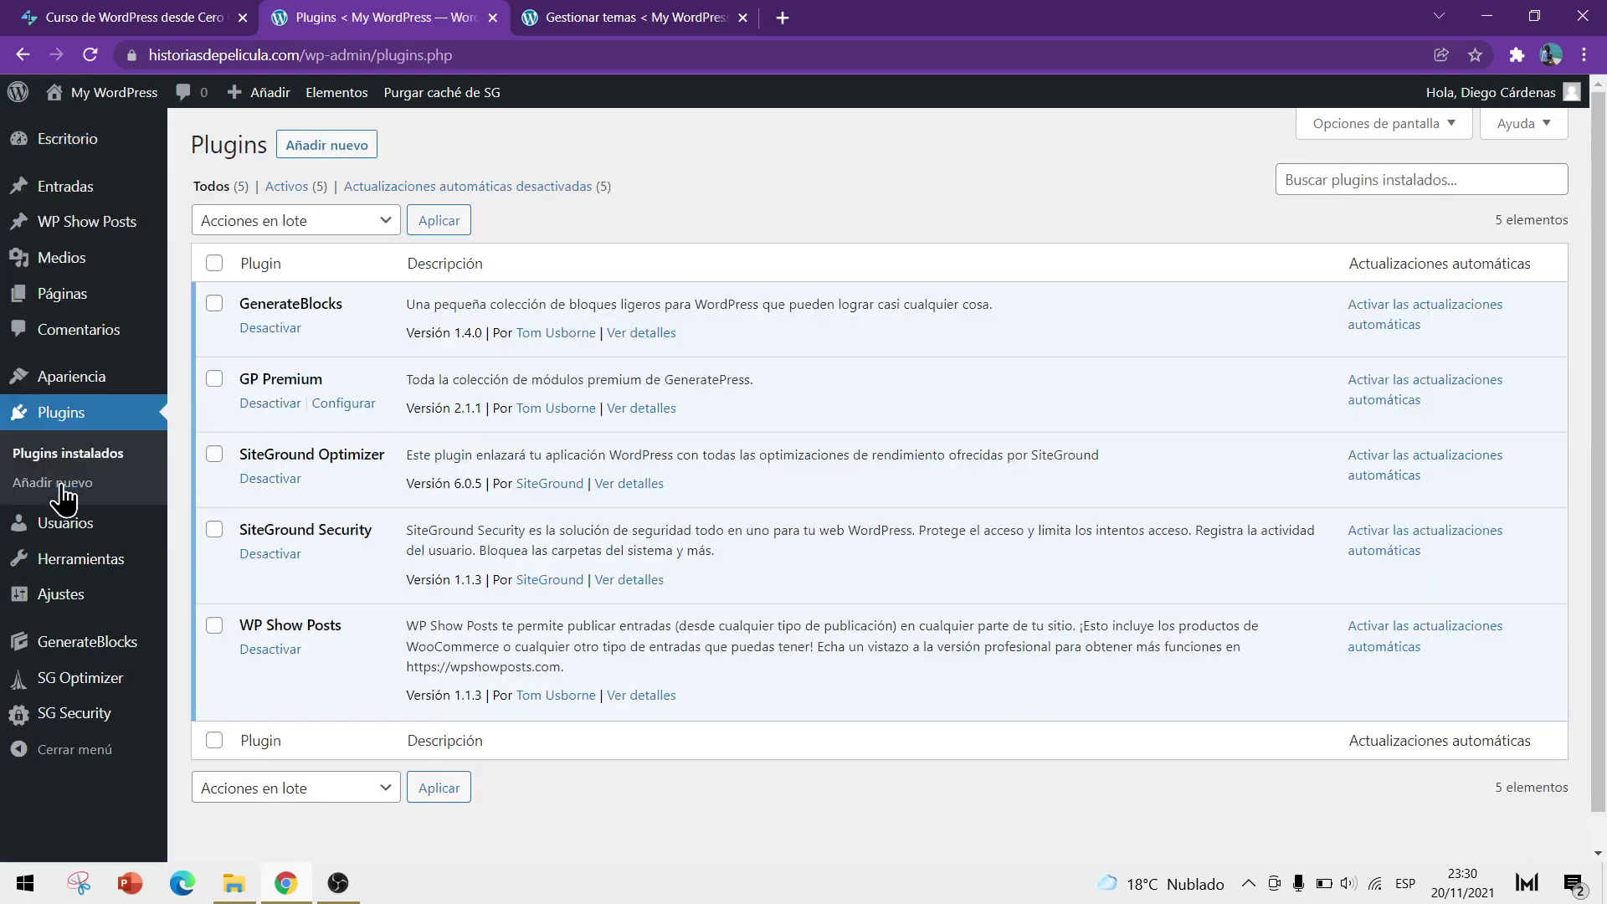
left_click(347, 163)
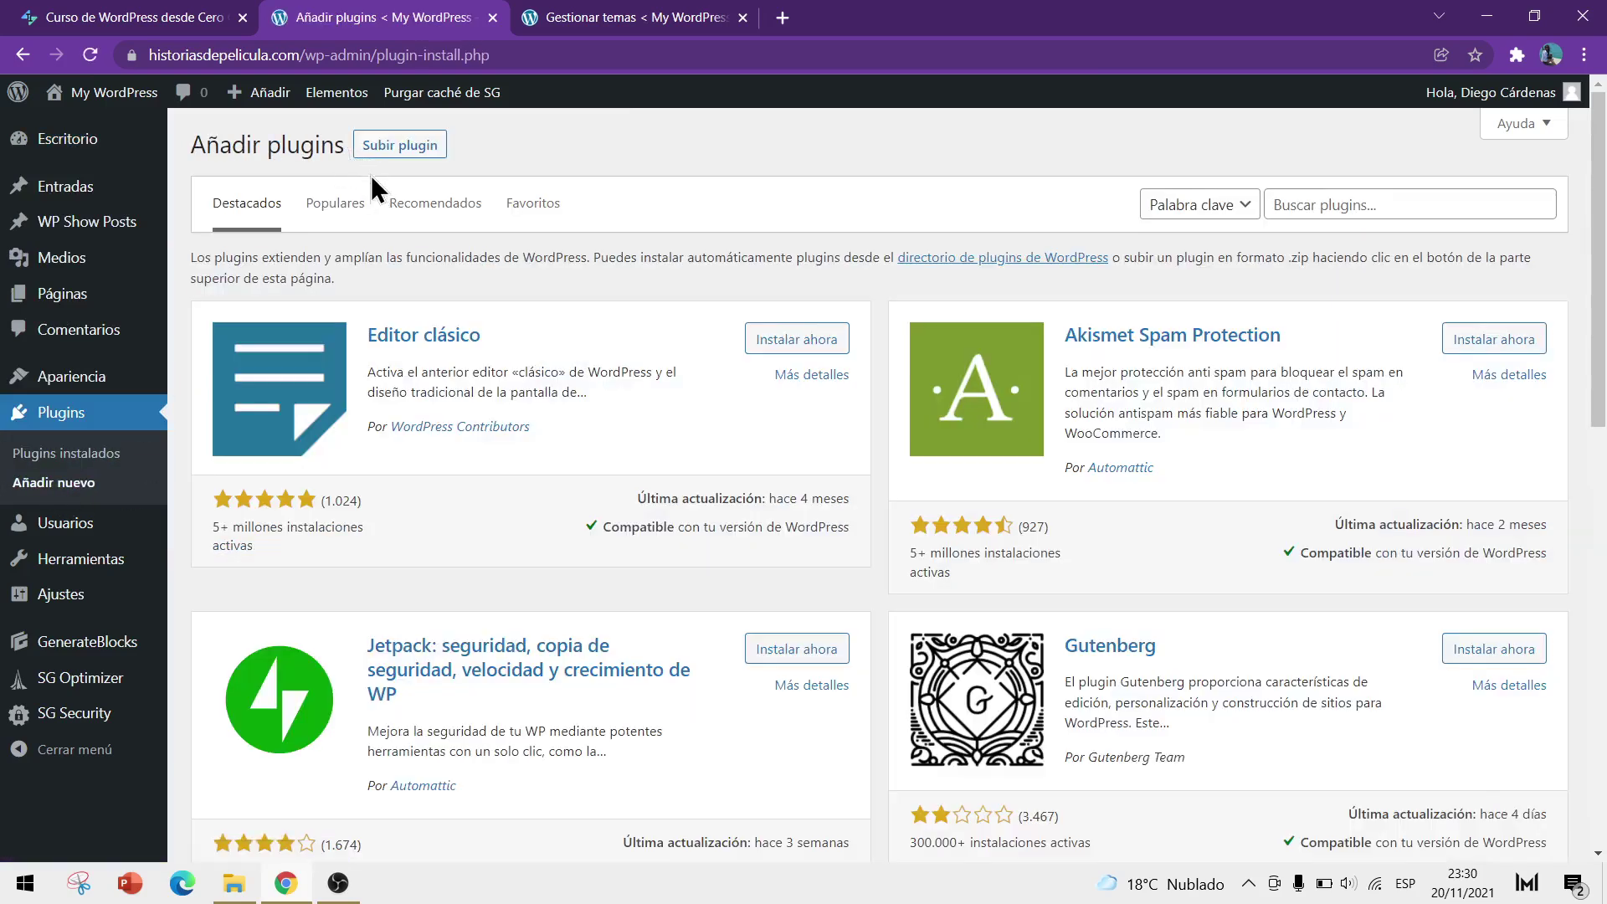
left_click(1388, 205)
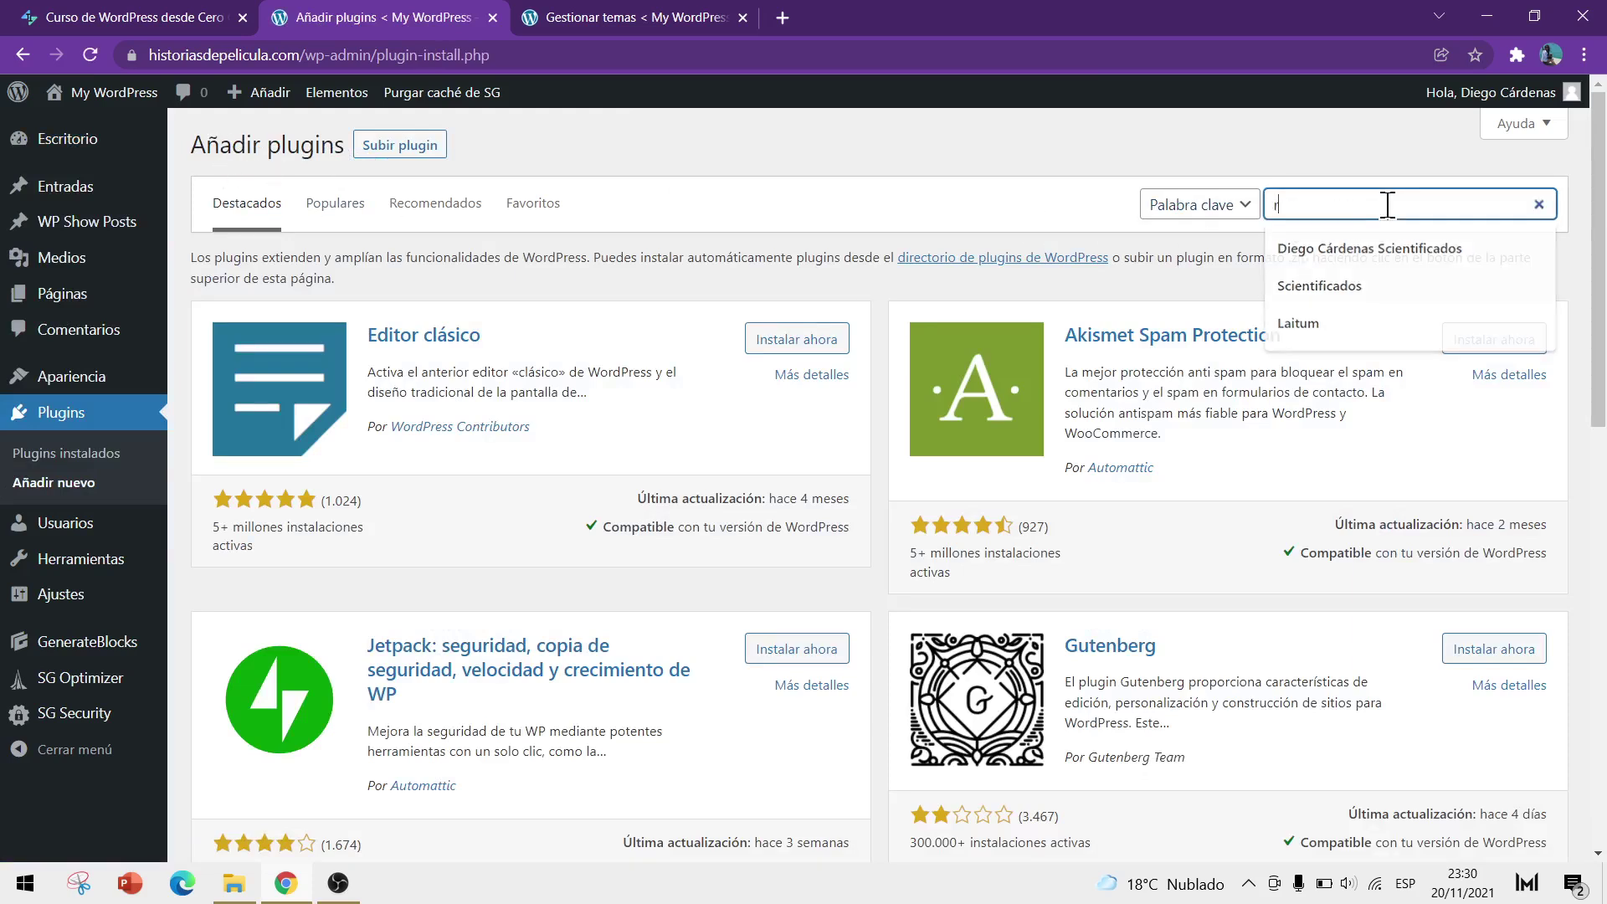
type("rankmath")
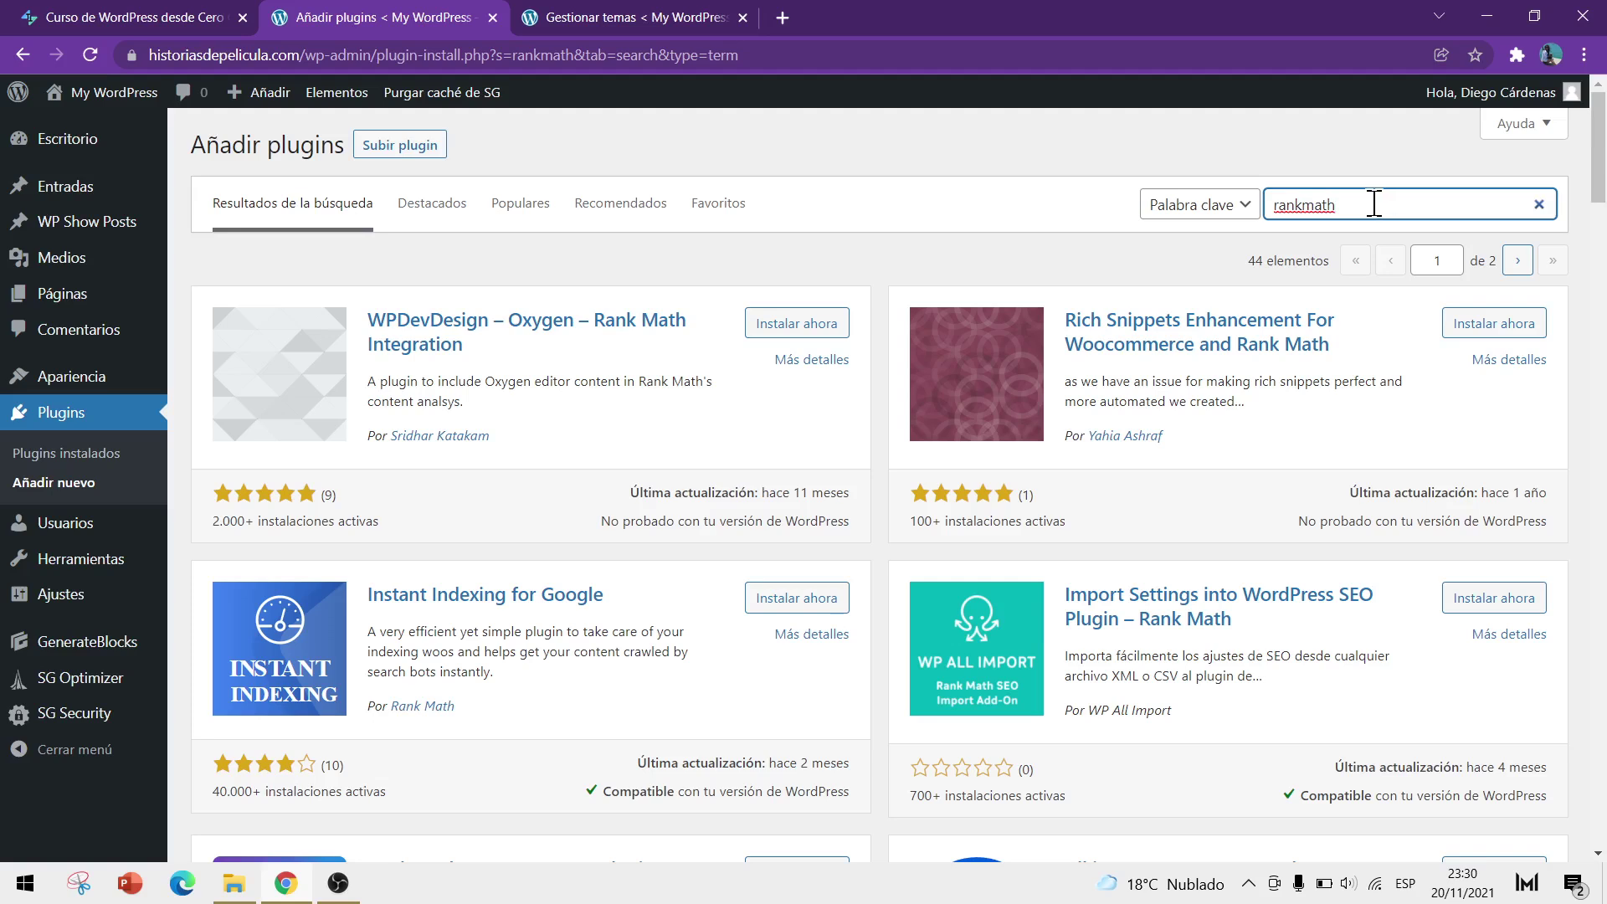
- Clear the plugin search and search for rank math as two words
left_click_drag(1373, 205, 1260, 210)
left_click(1543, 199)
left_click(1540, 204)
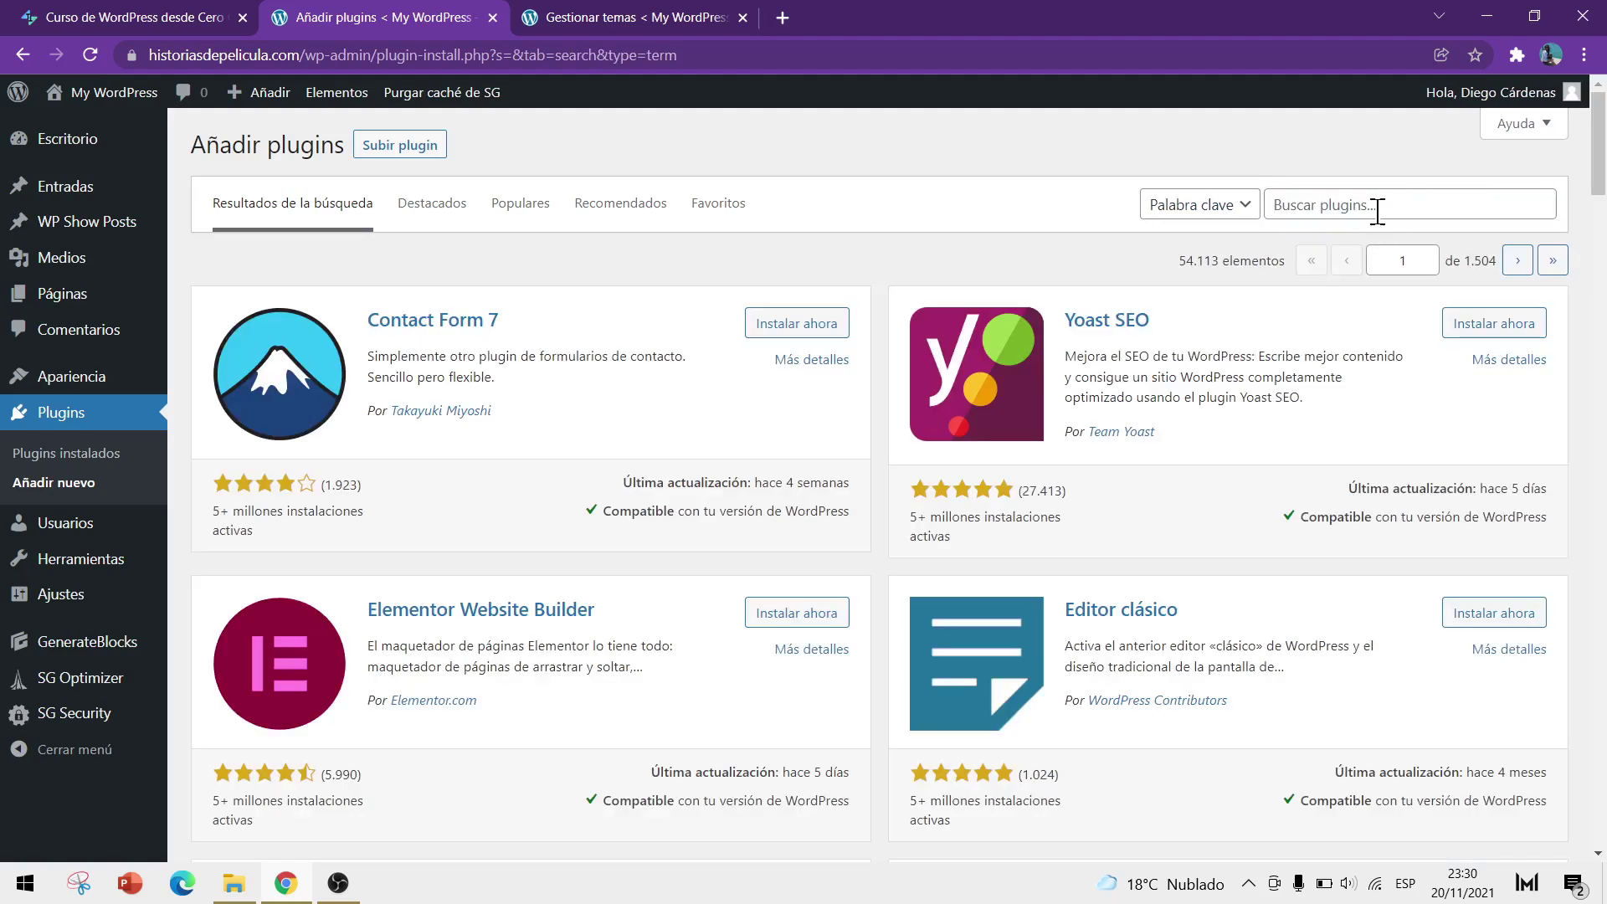
left_click(1376, 207)
type("rank math")
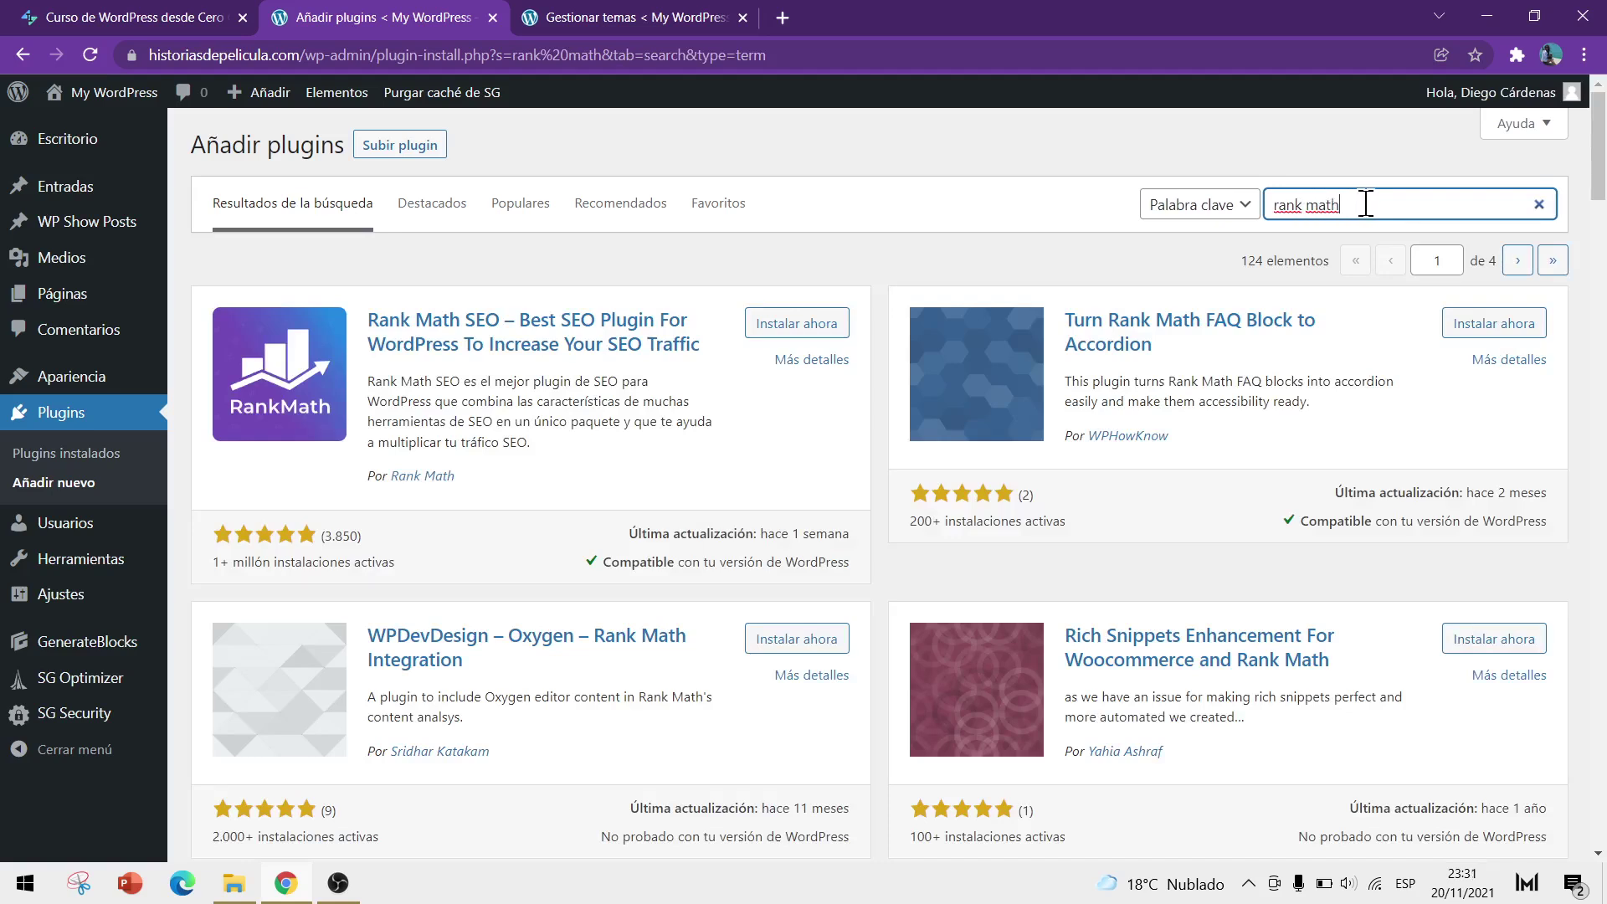
- Search for rankmath without the space to compare the results, and restore the rank math search
left_click(1303, 205)
key("BackSpace")
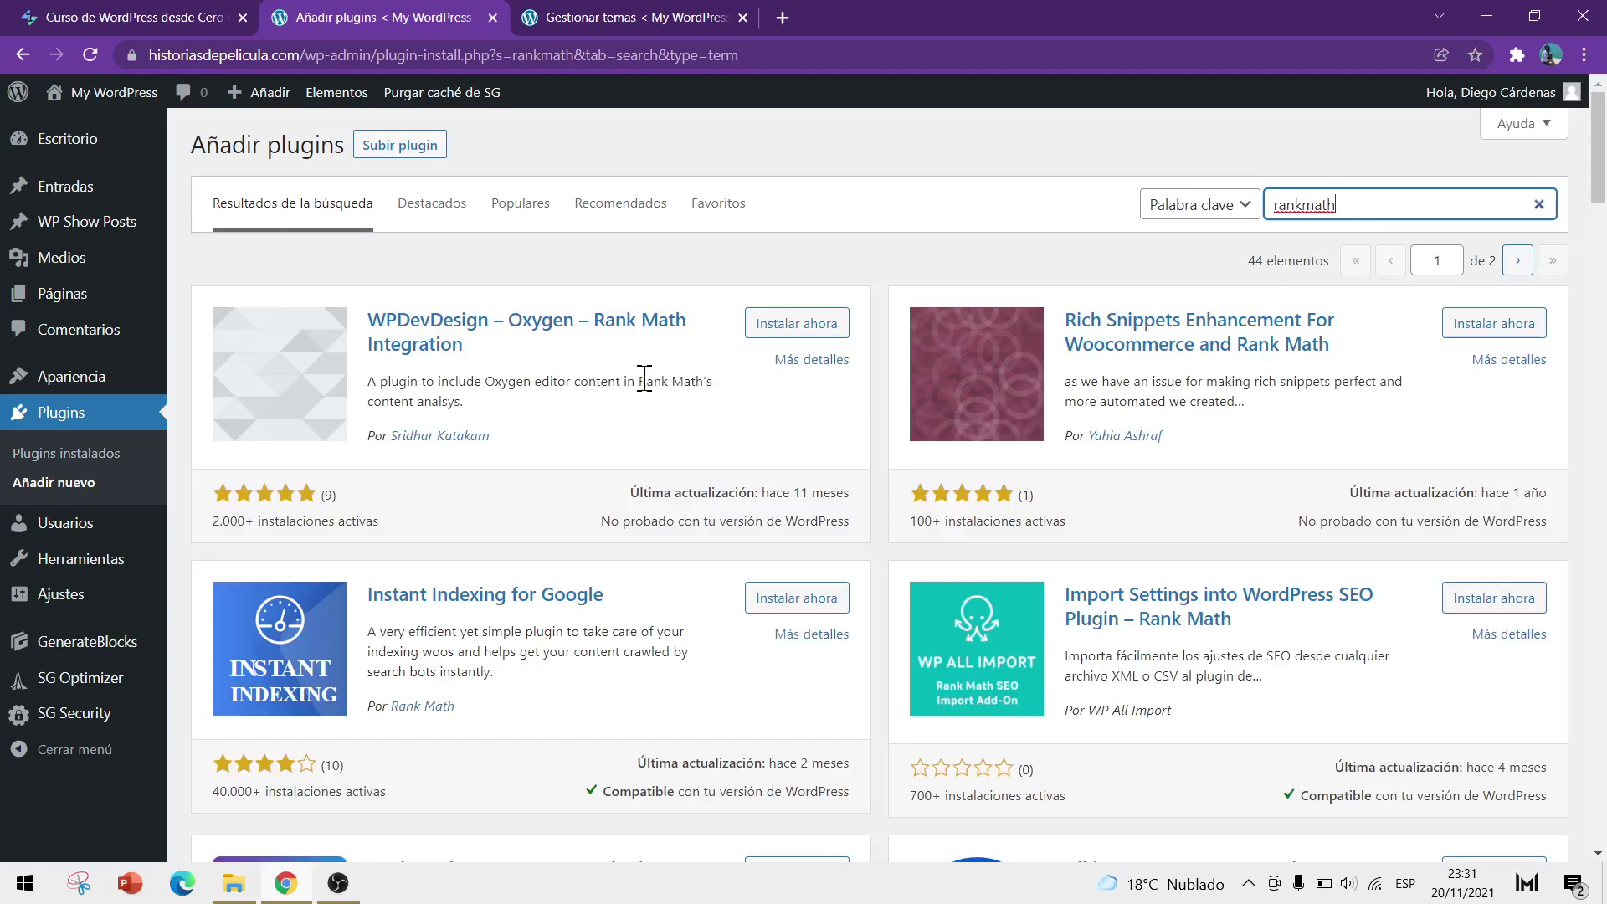
scroll(640, 380, "down", 5)
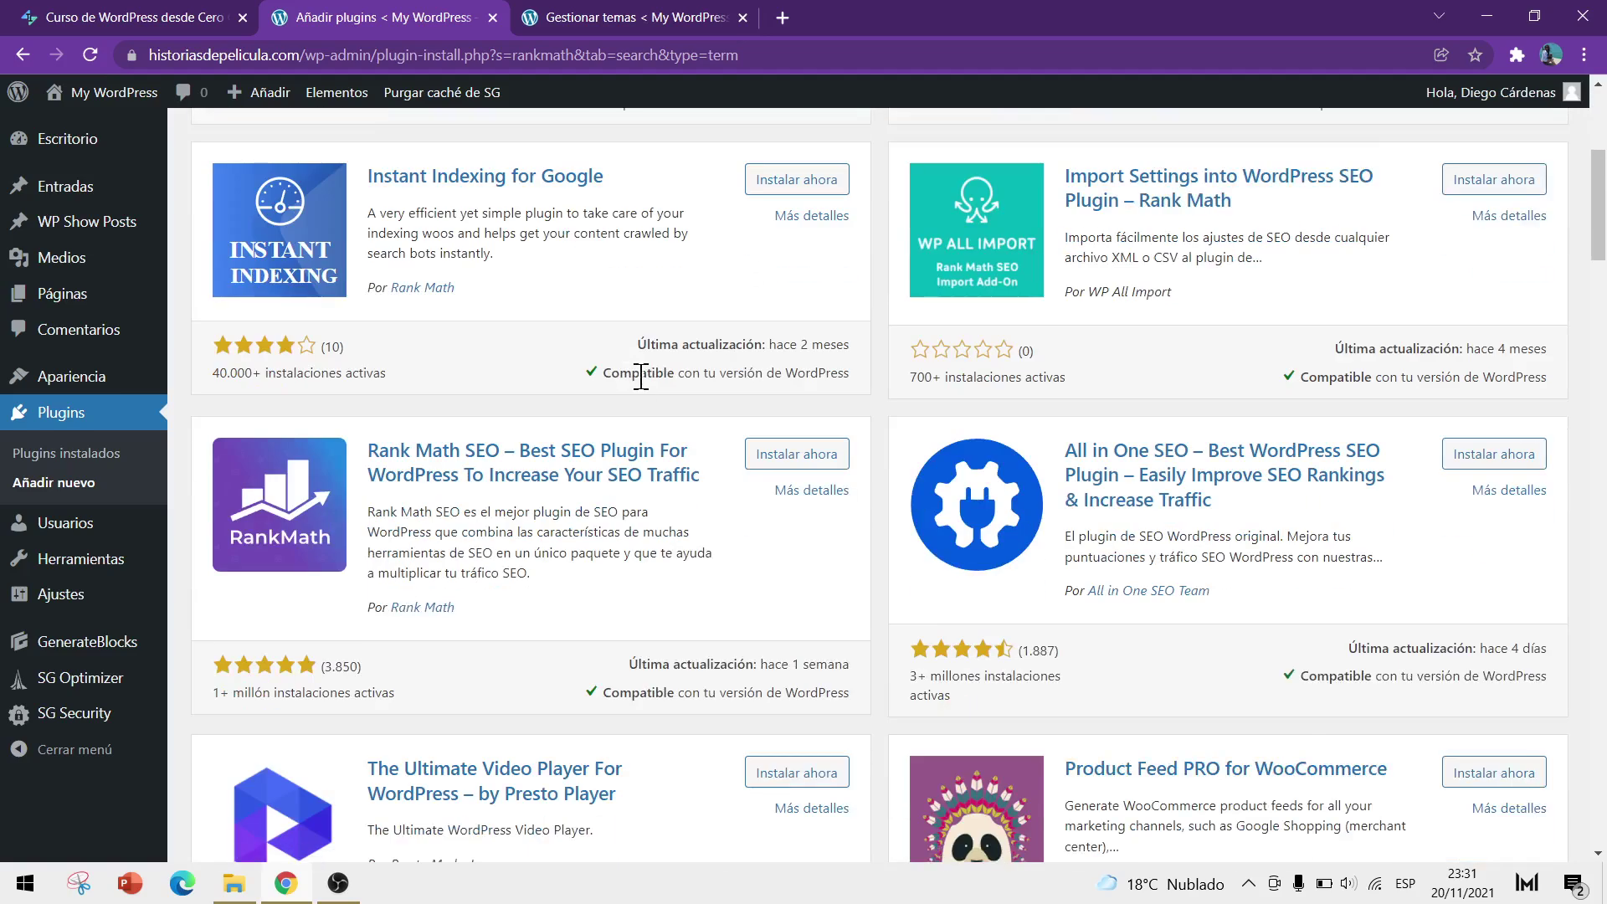
scroll(640, 377, "up", 5)
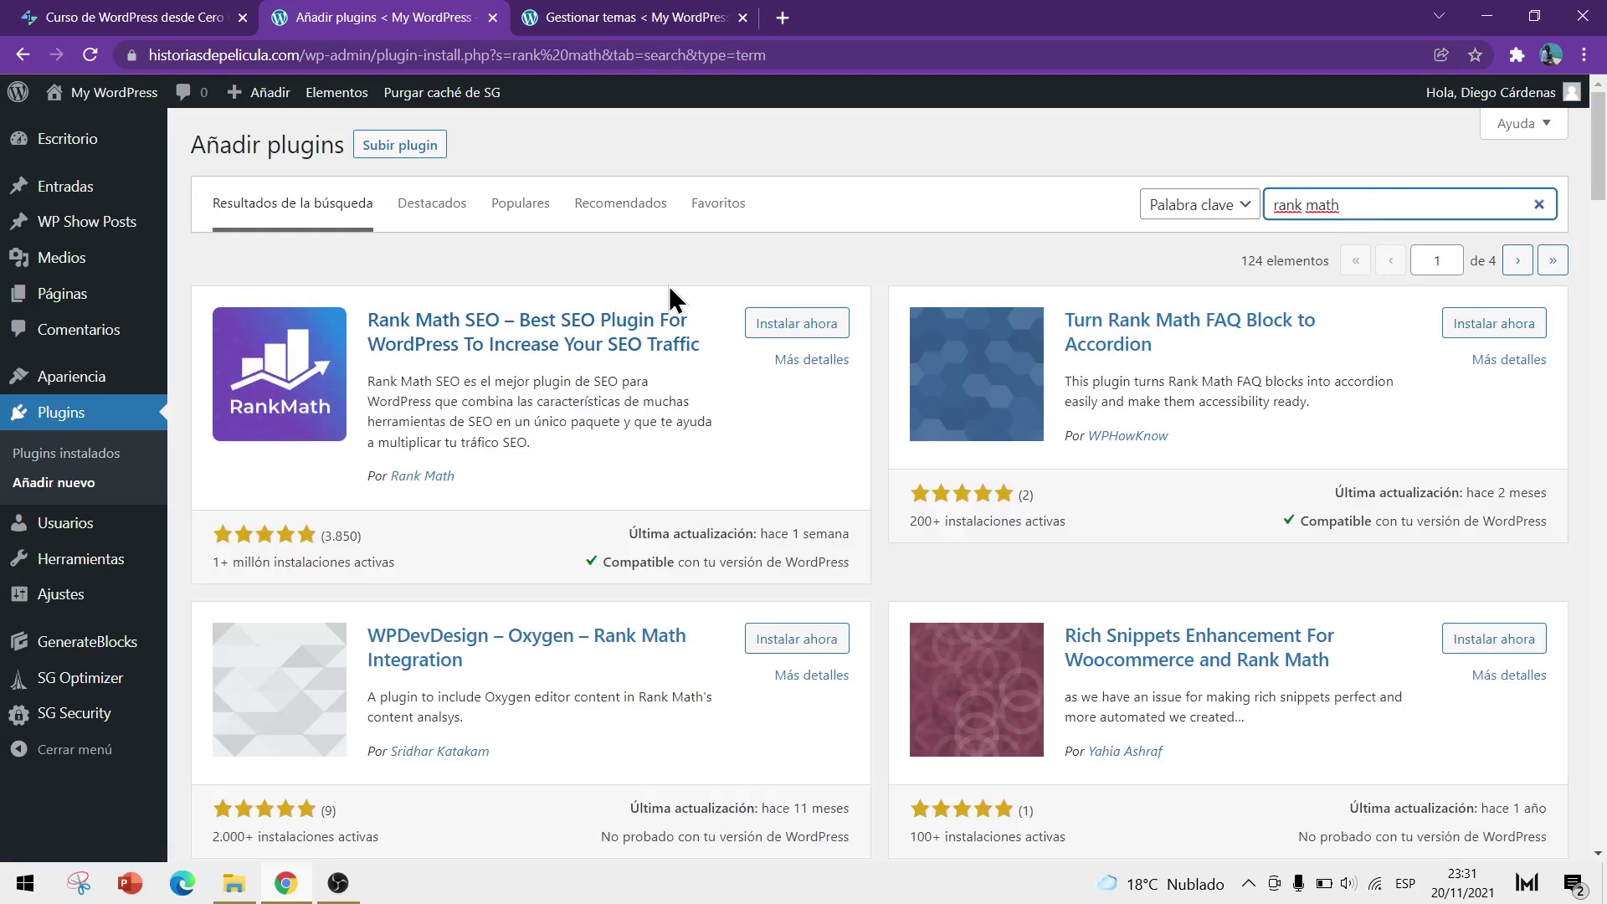
- Install and activate the Rank Math SEO plugin, skipping the account connection in its setup wizard
left_click(807, 326)
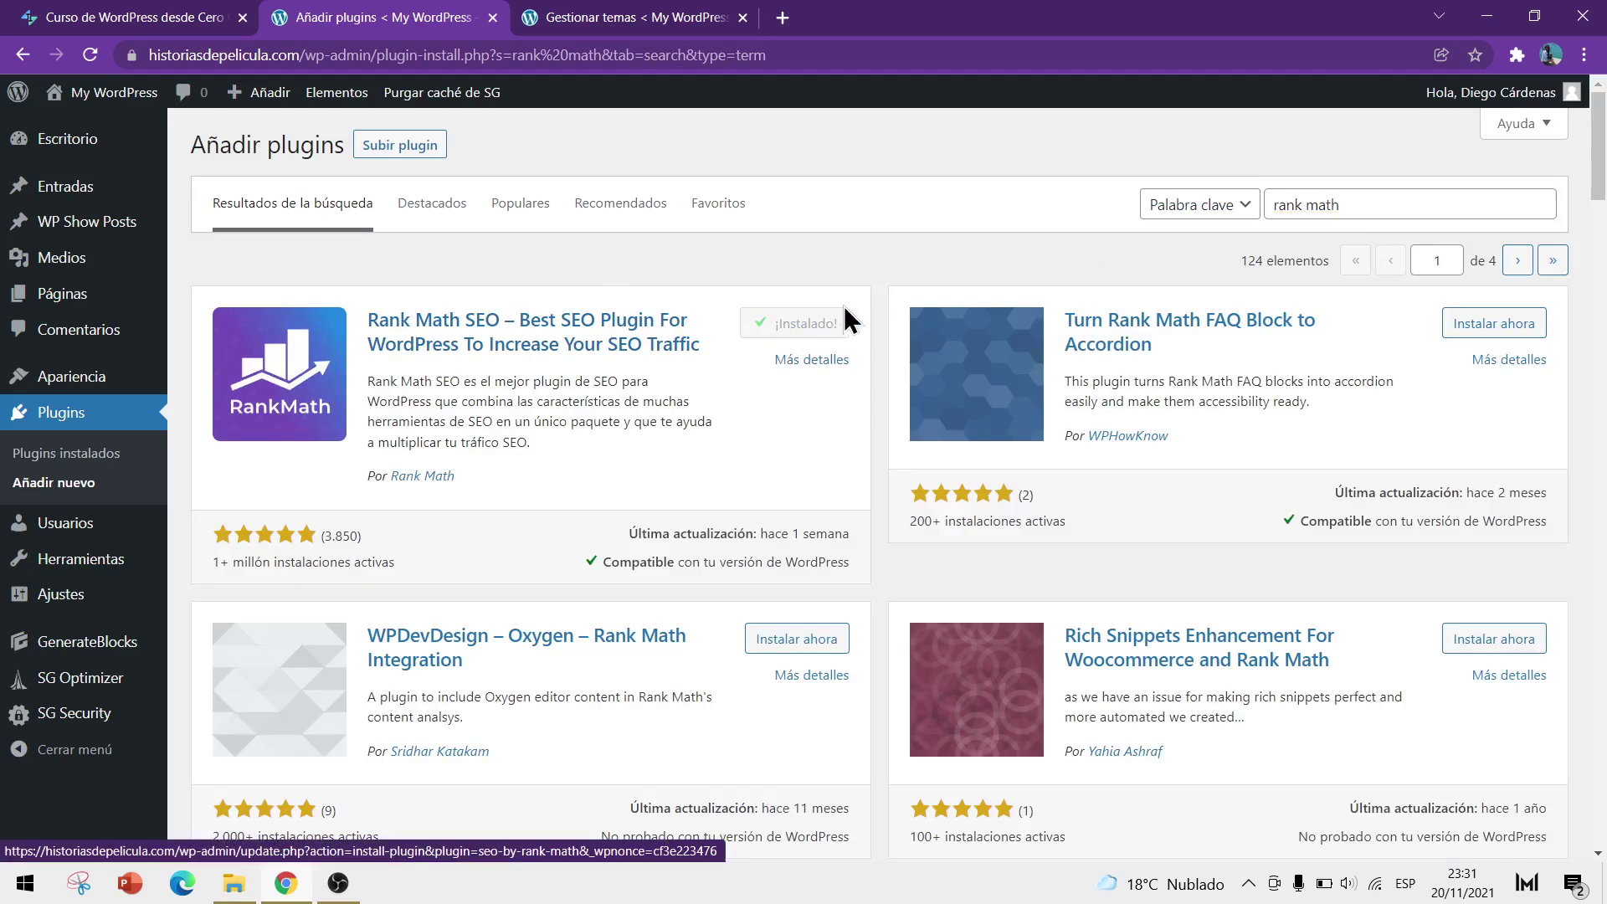
left_click(819, 329)
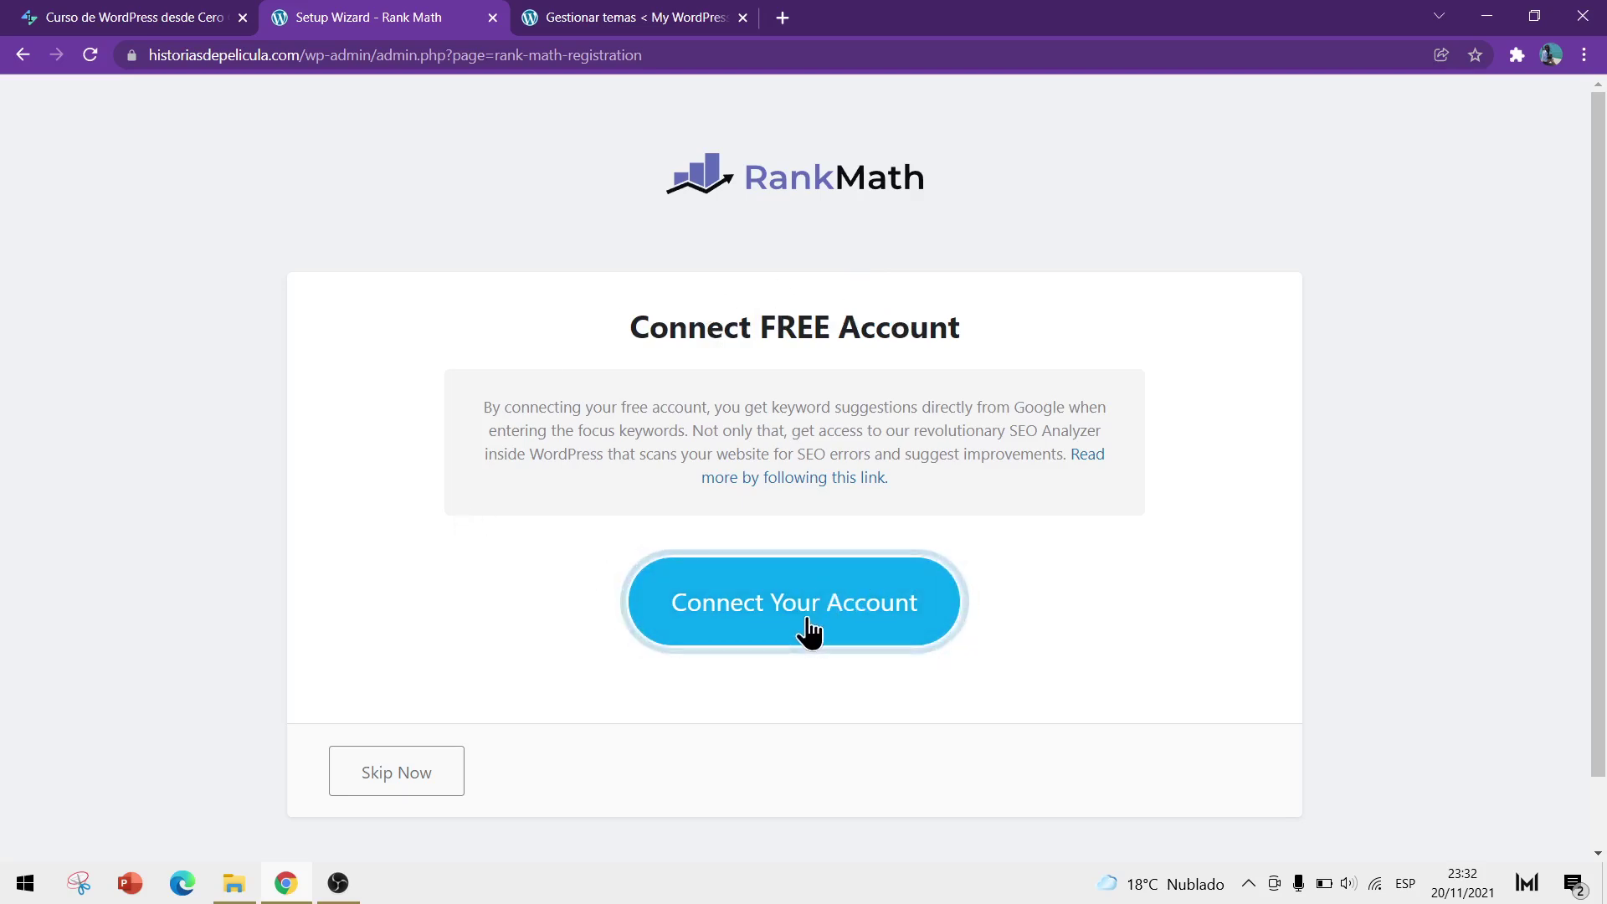
left_click(414, 781)
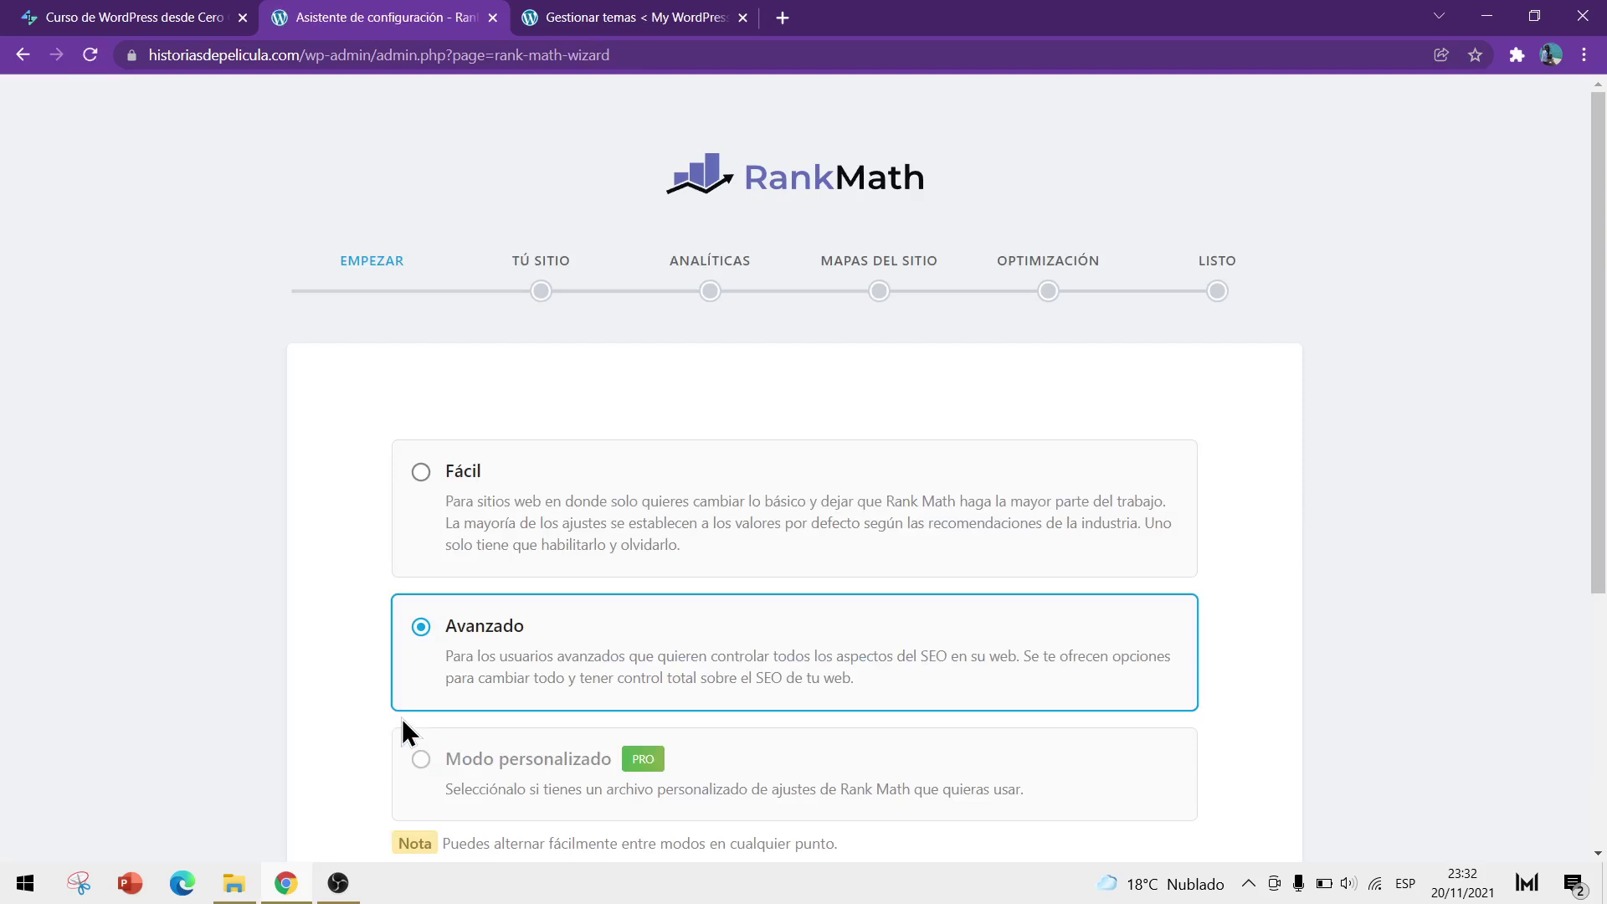
scroll(344, 691, "down", 1)
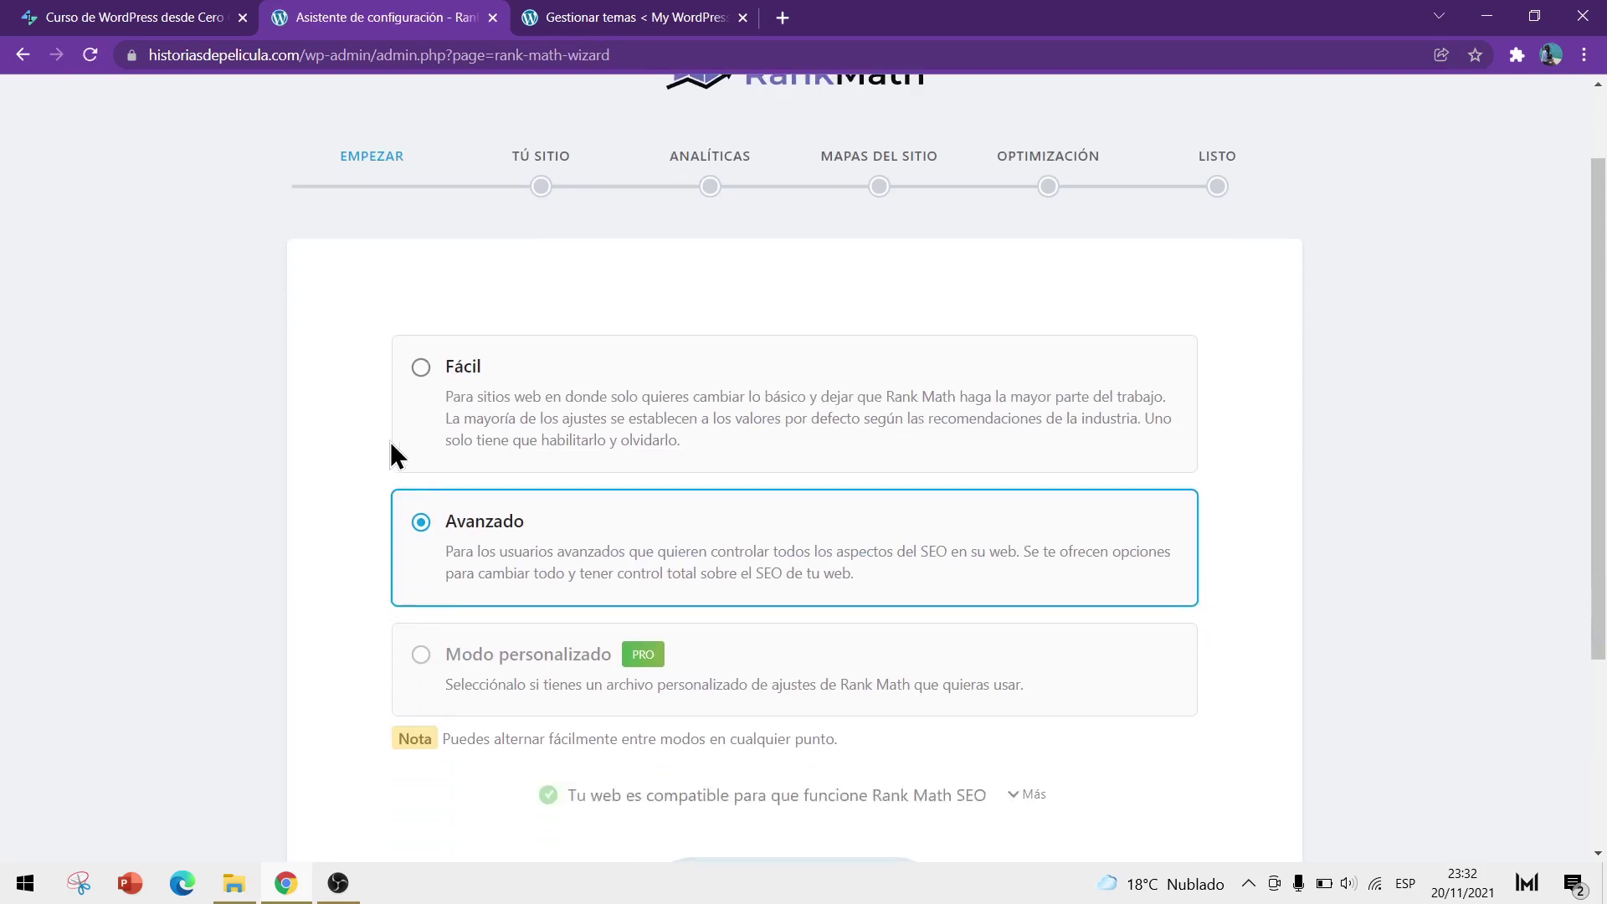
- Choose the Fácil mode for Rank Math and start its setup wizard
left_click(419, 368)
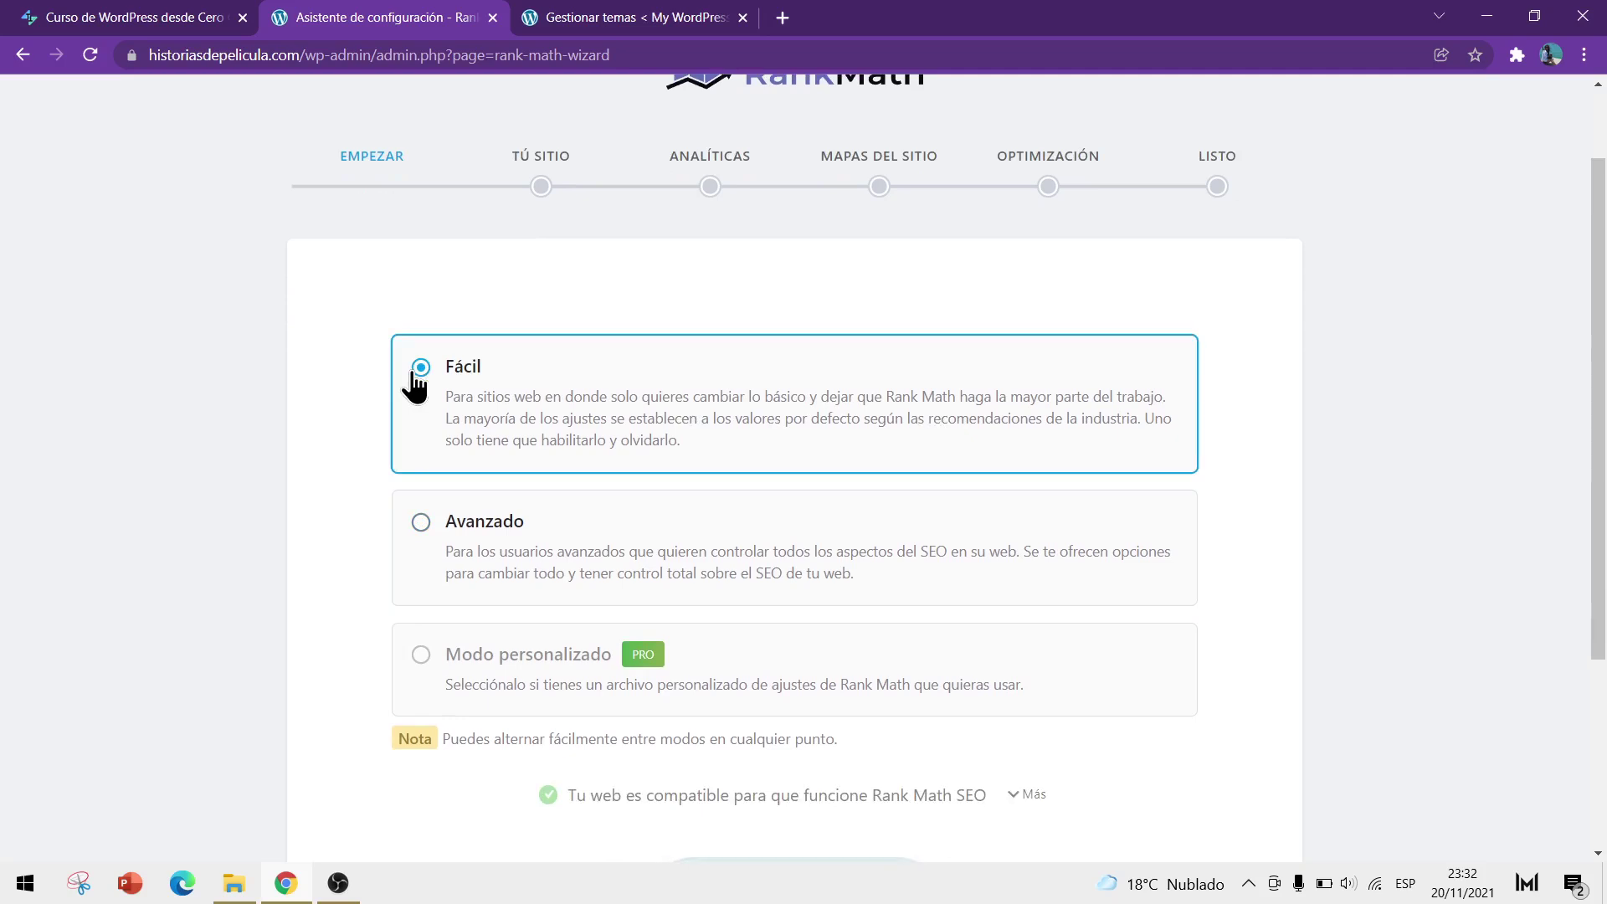
scroll(416, 385, "down", 3)
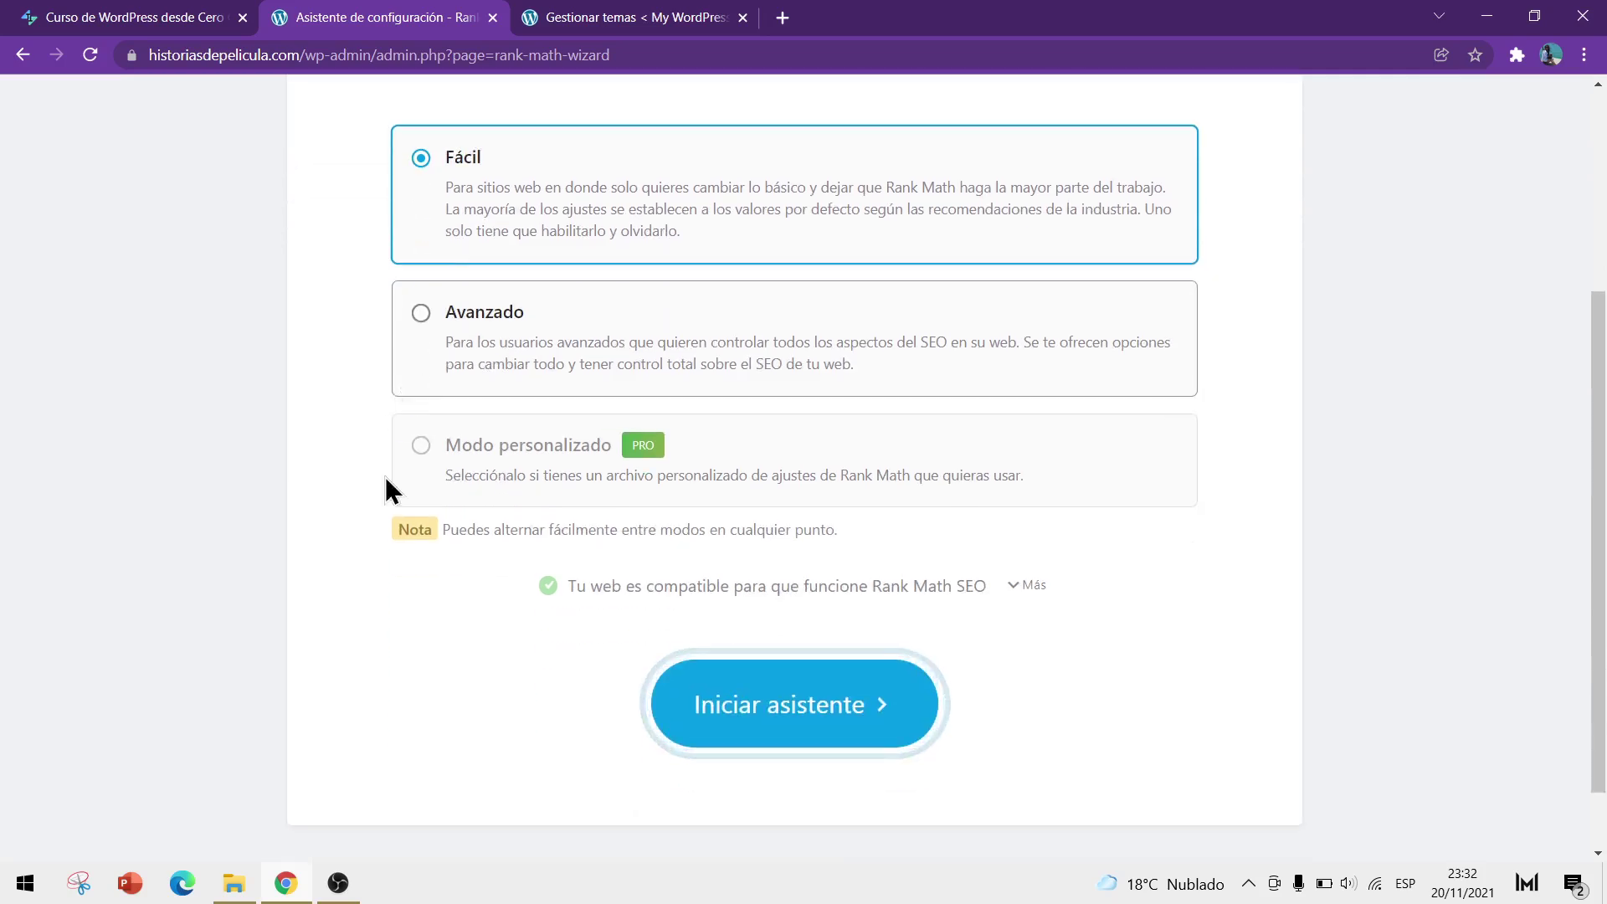
left_click(810, 718)
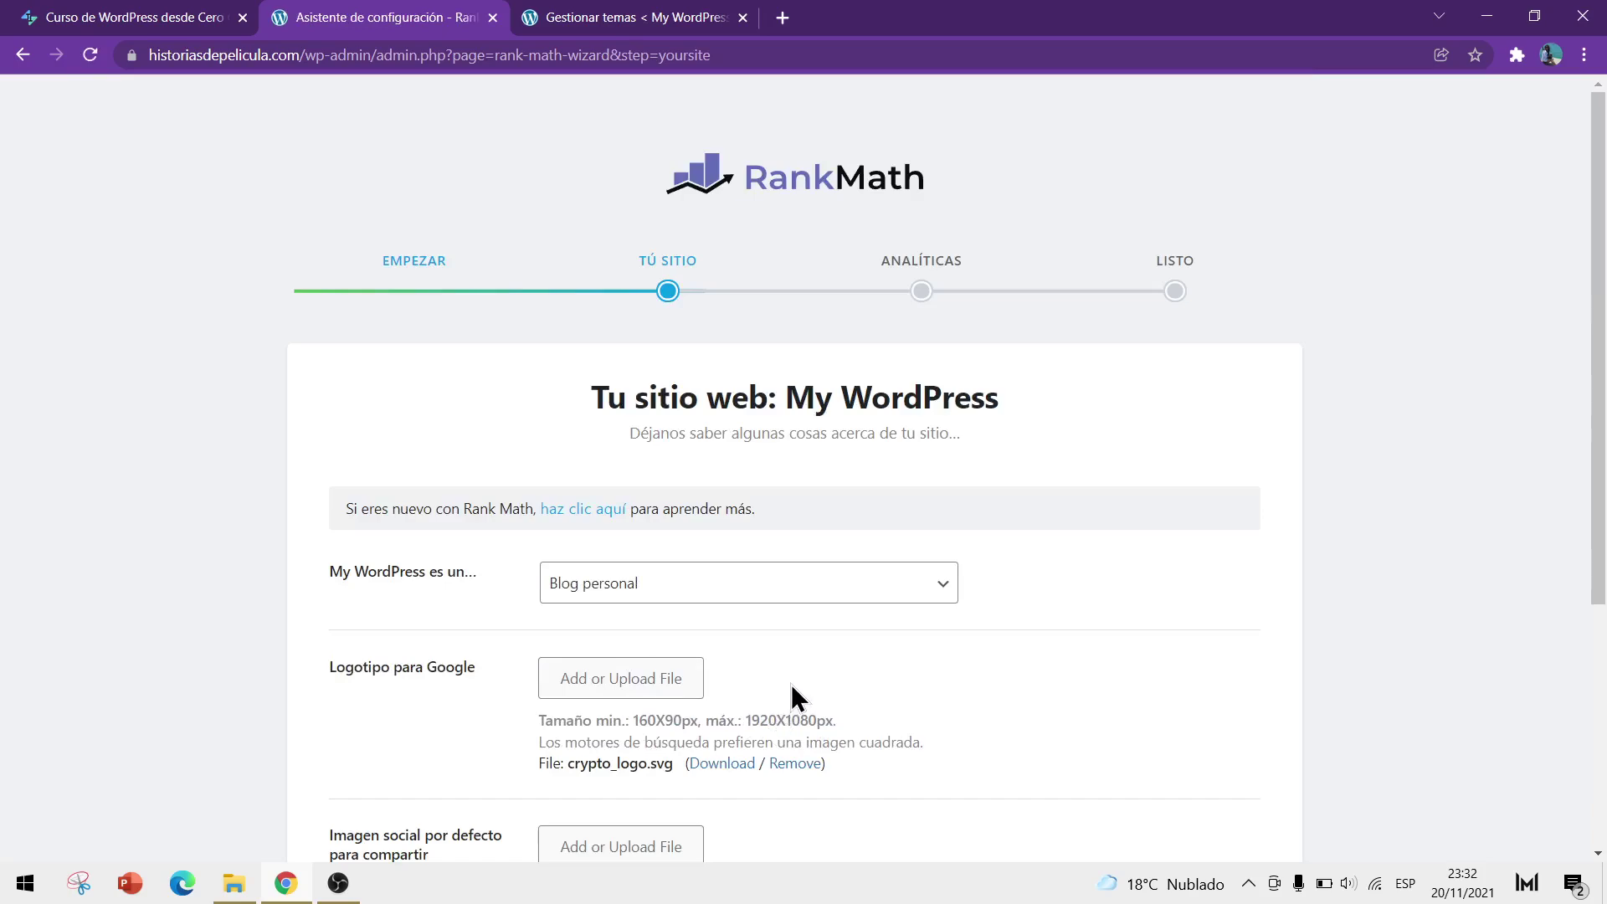
- Skip the wizard's site details and Google services connection stages without saving any changes
scroll(791, 685, "down", 3)
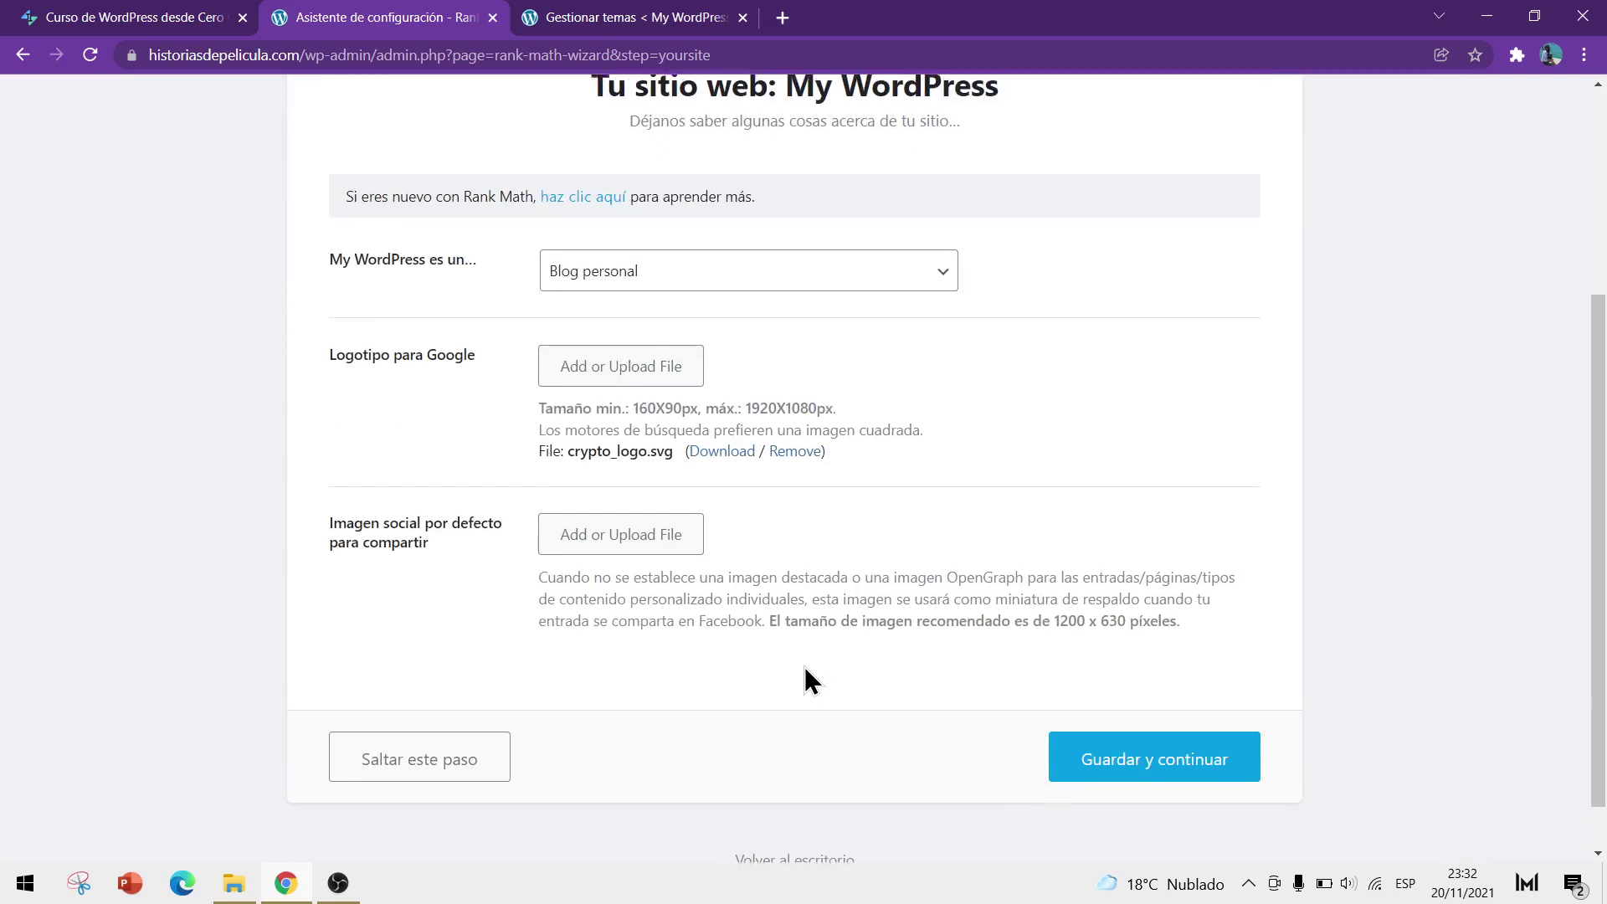
scroll(805, 681, "up", 2)
scroll(805, 681, "down", 3)
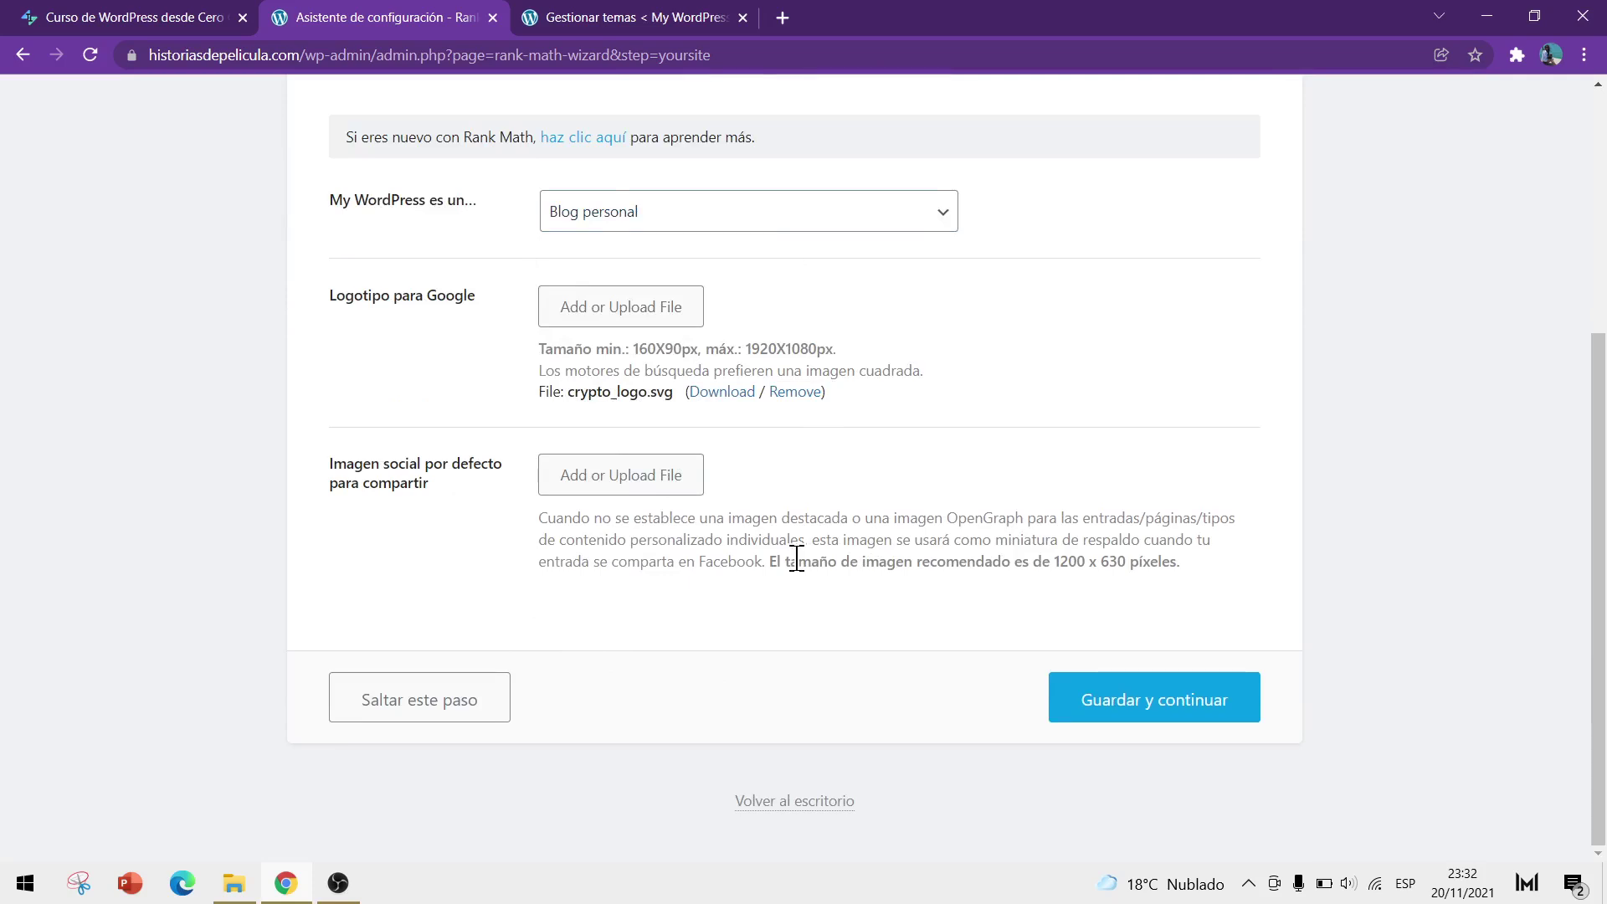
left_click(406, 700)
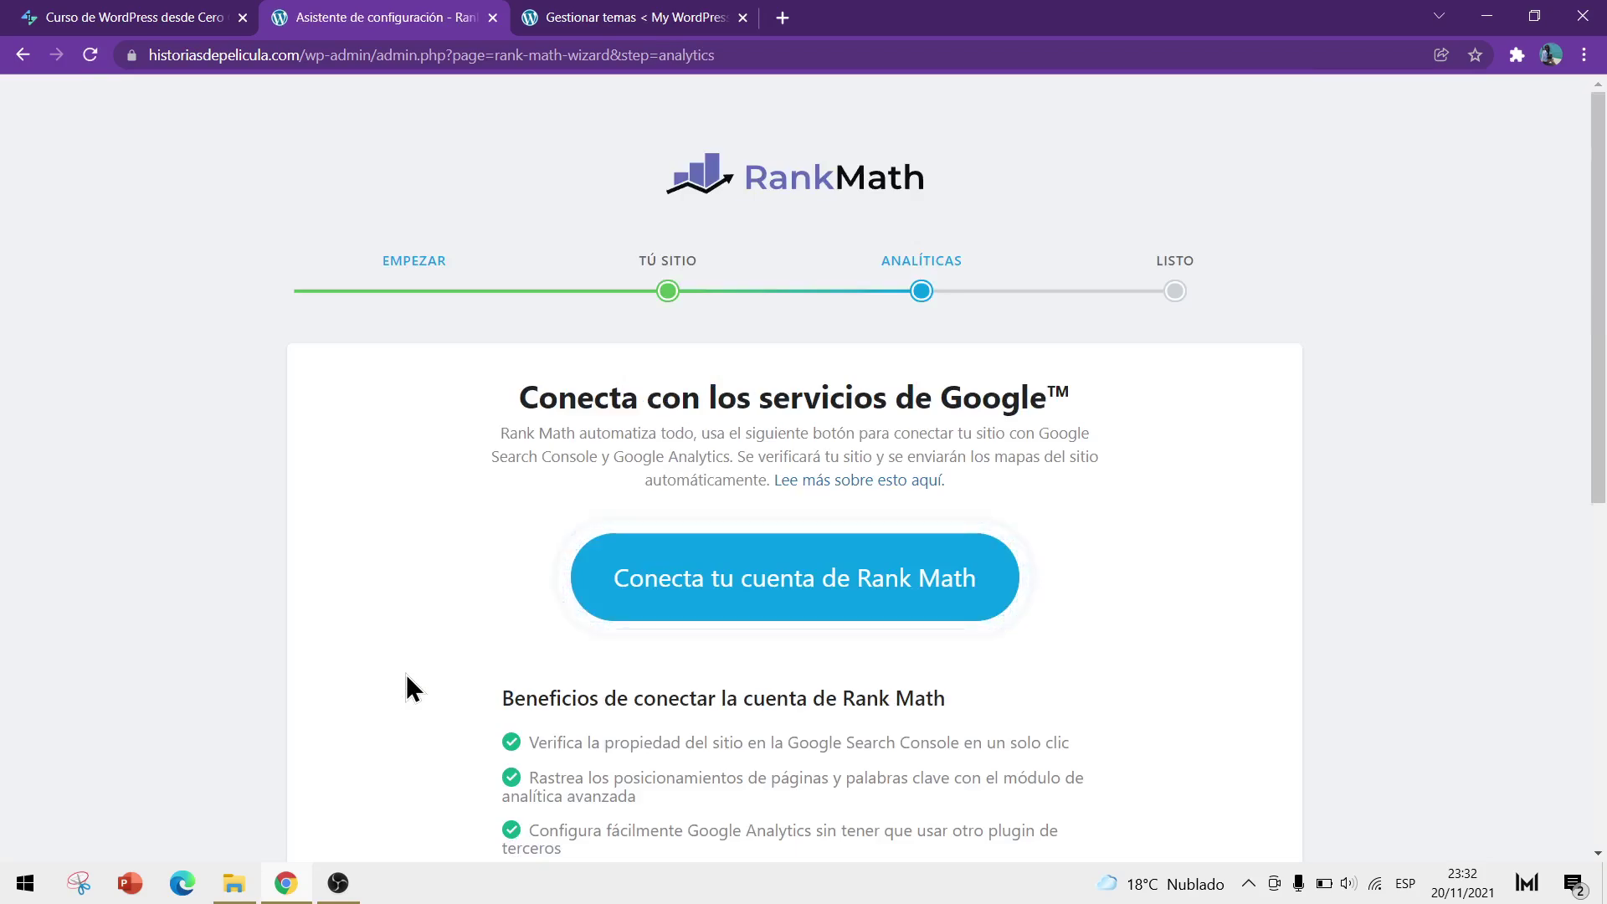
scroll(407, 686, "down", 5)
scroll(419, 643, "down", 3)
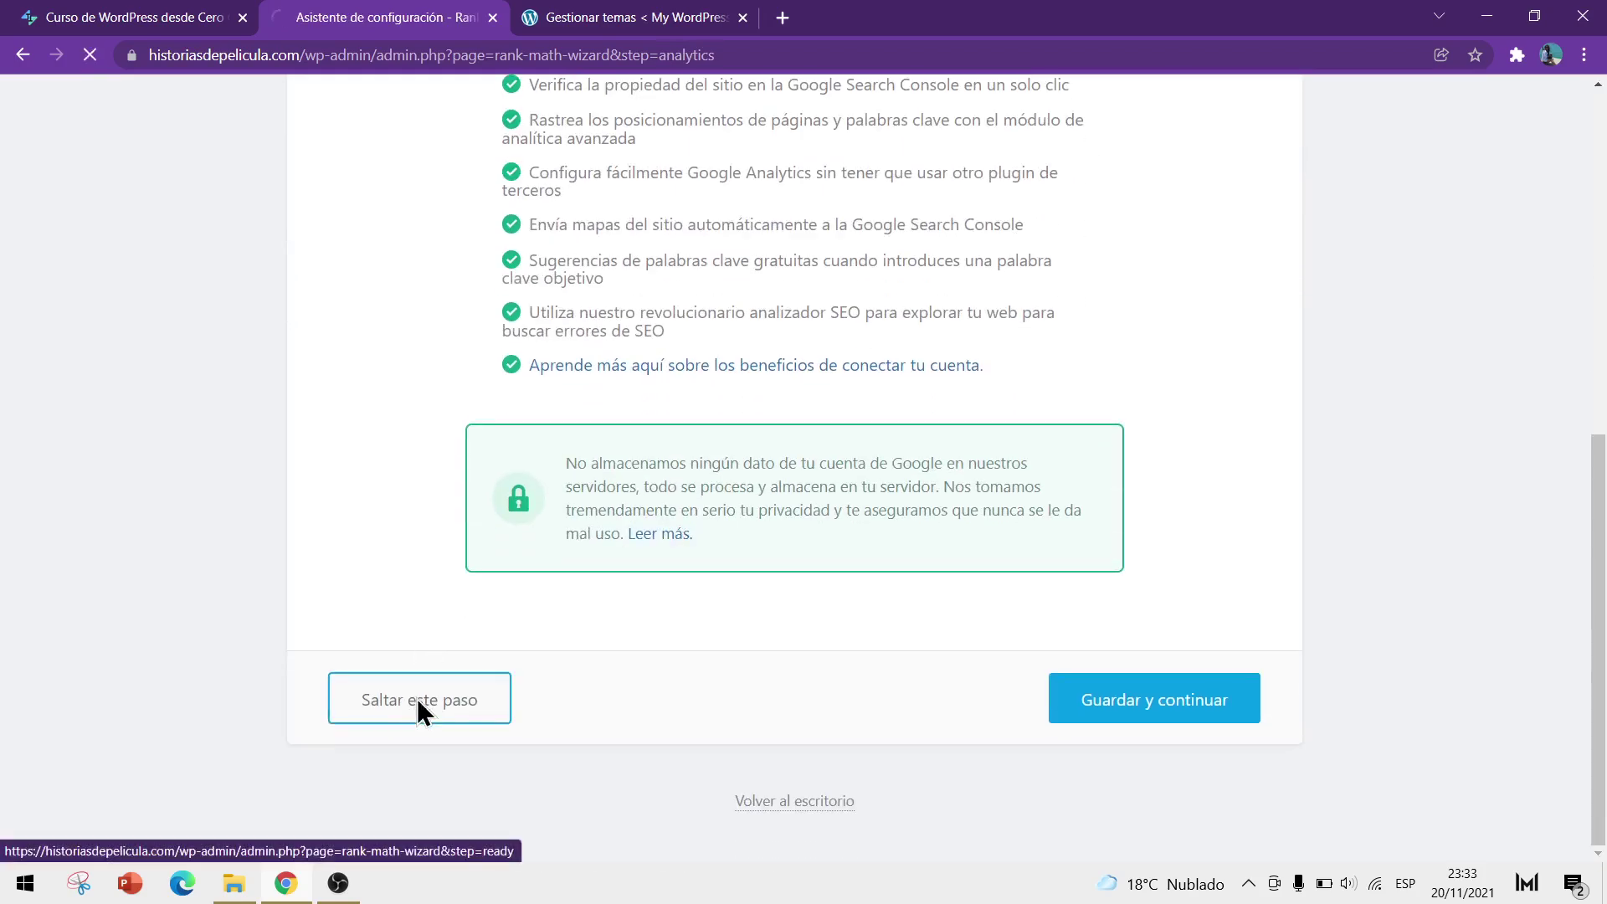
left_click(417, 699)
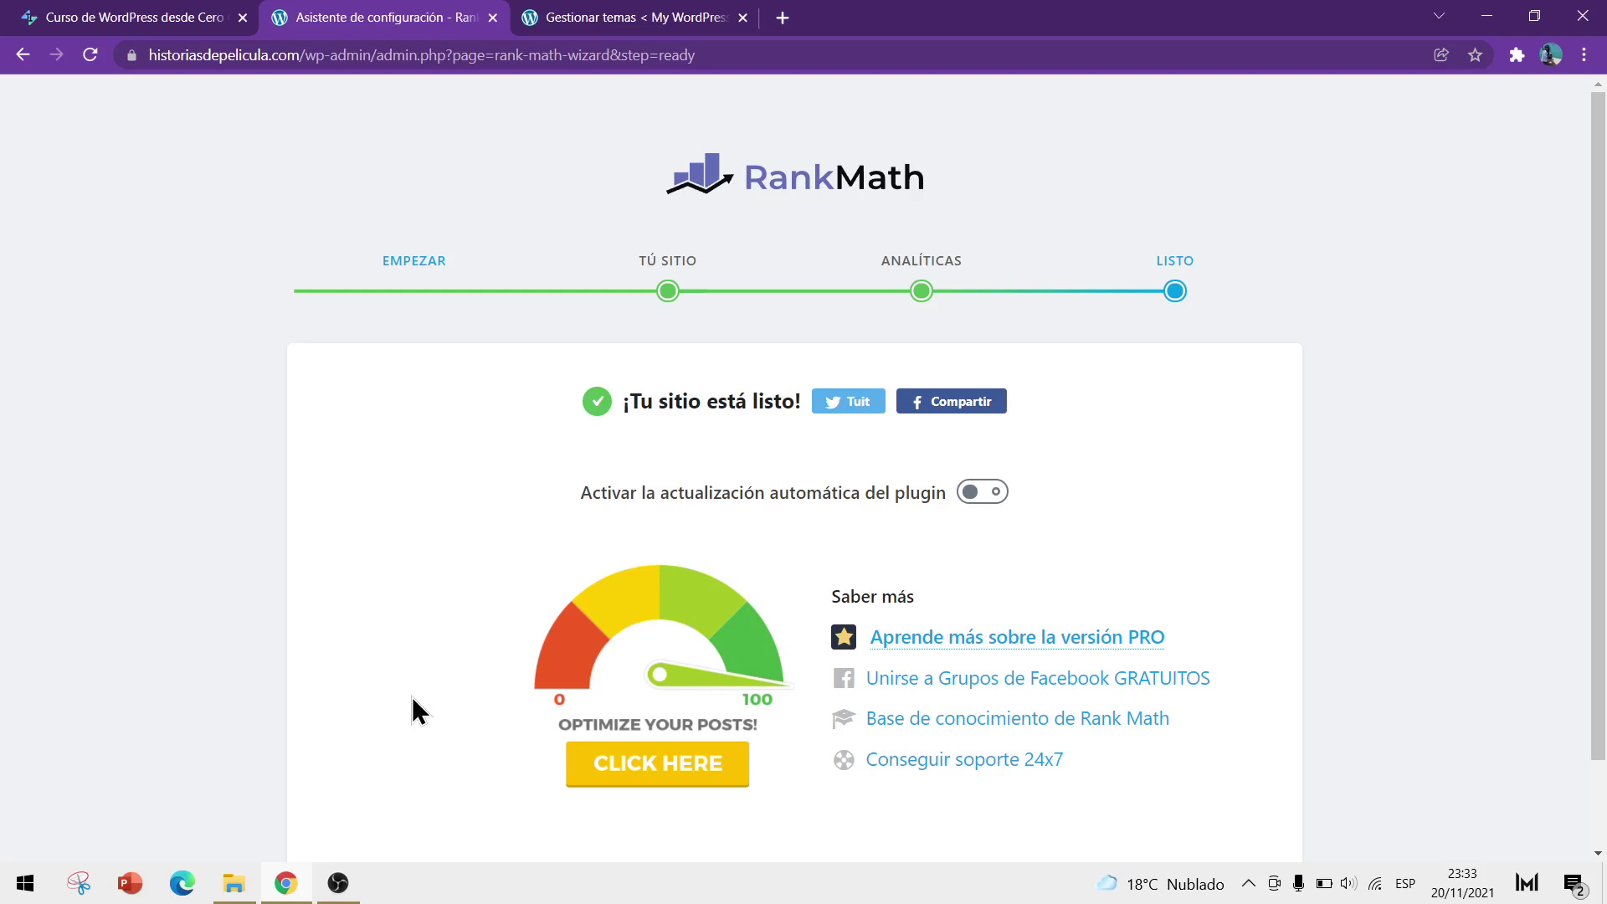
- Finish the setup wizard, leaving automatic plugin updates off, and return to the Rank Math dashboard
scroll(412, 694, "down", 2)
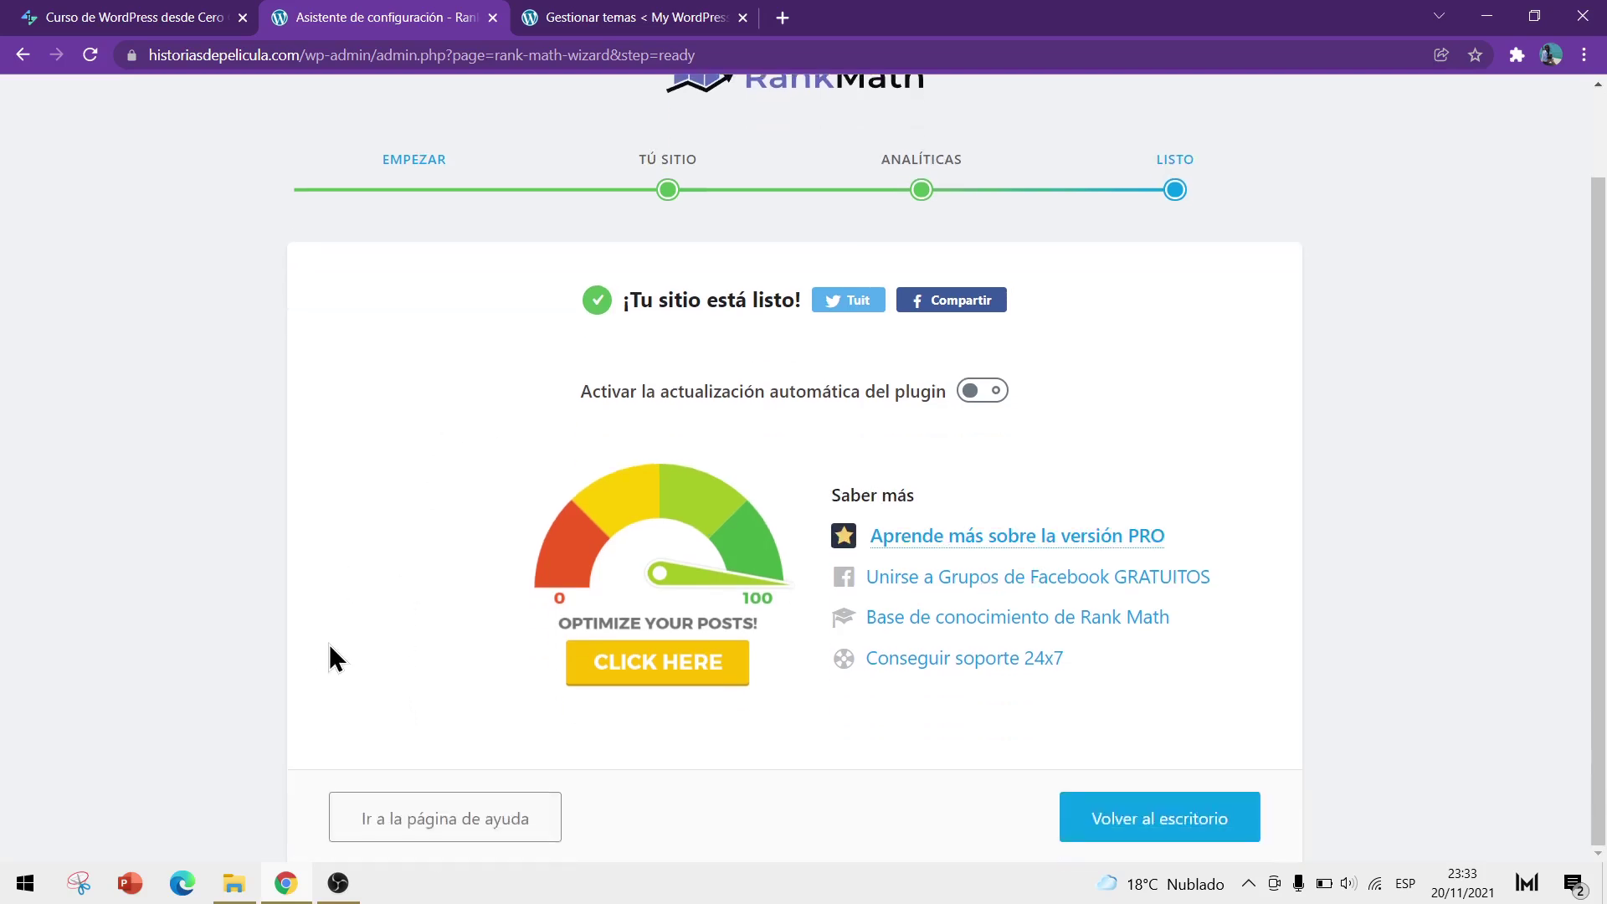
scroll(410, 365, "up", 2)
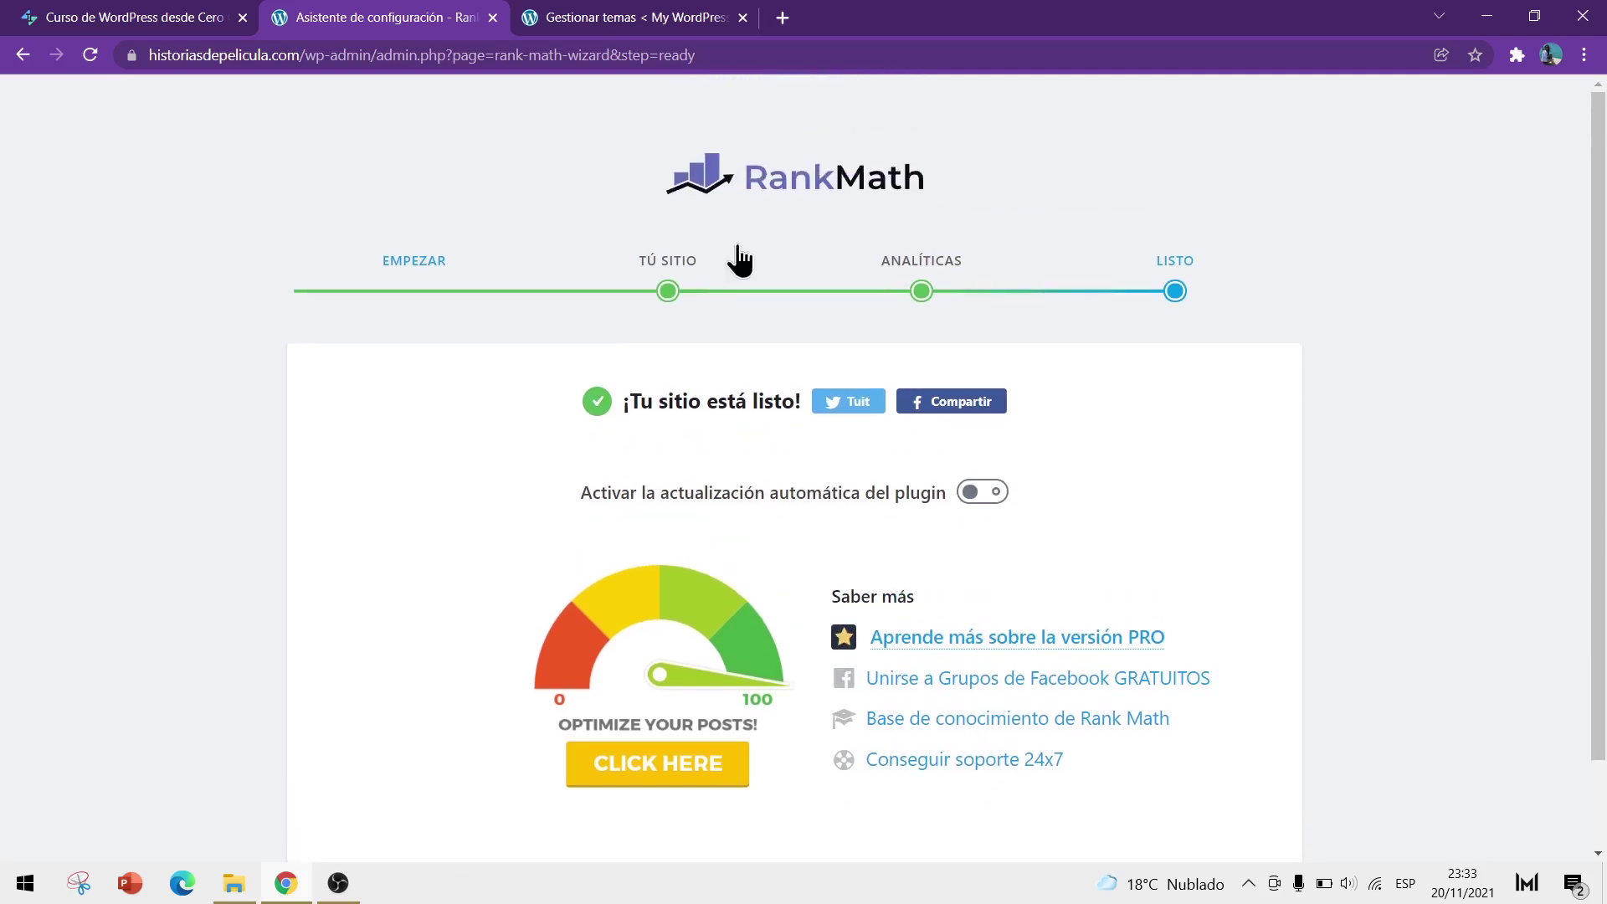
scroll(575, 348, "down", 2)
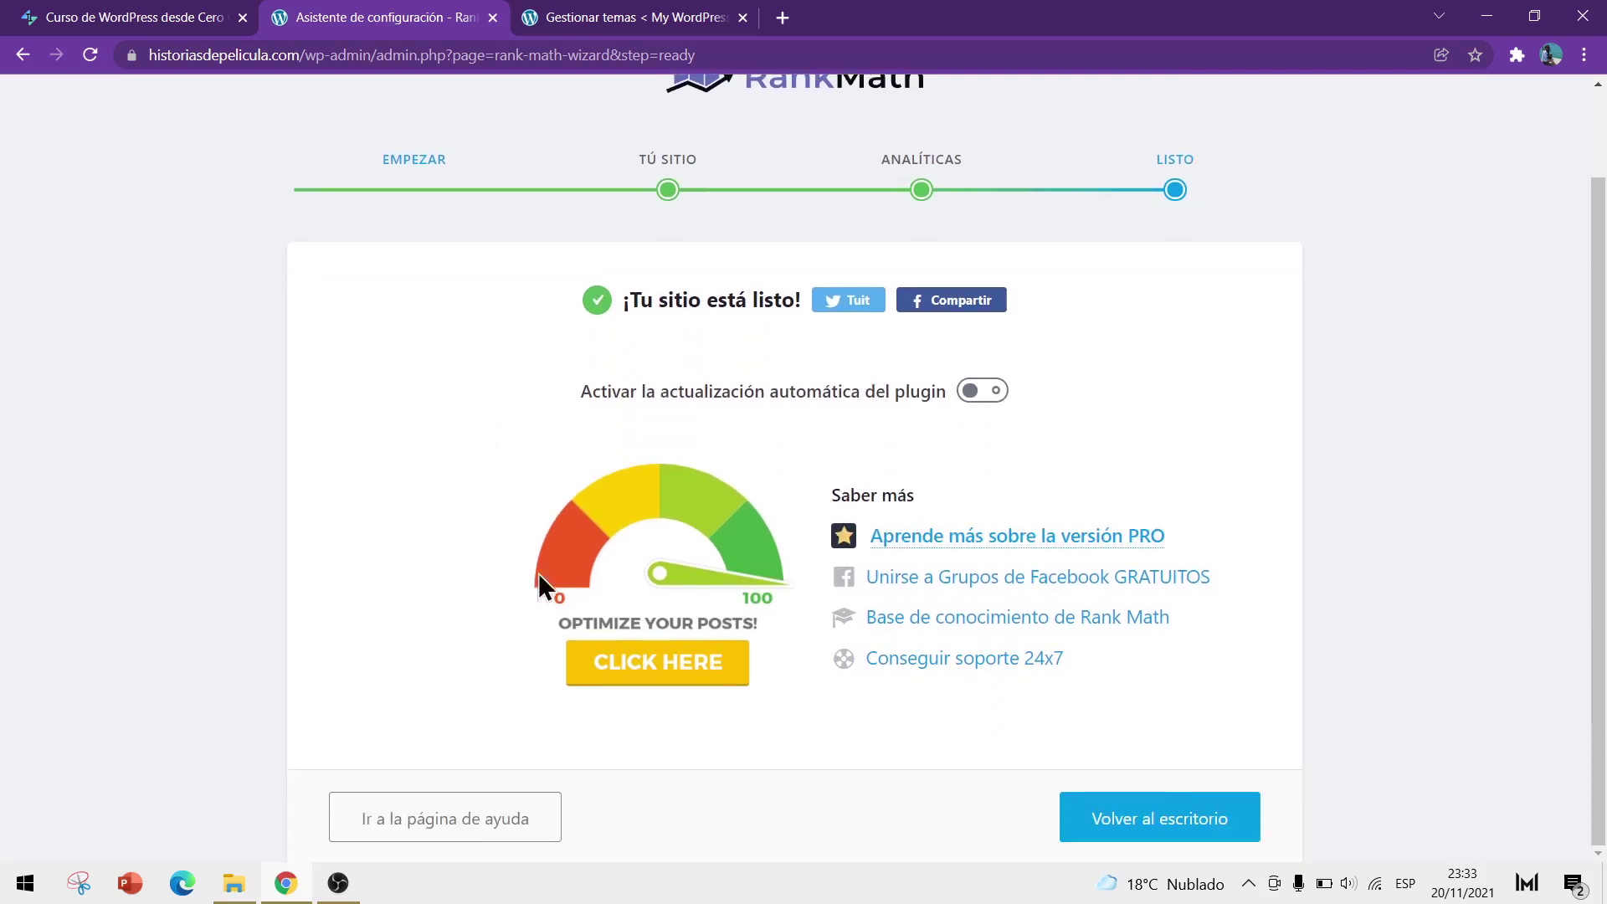
left_click(1160, 824)
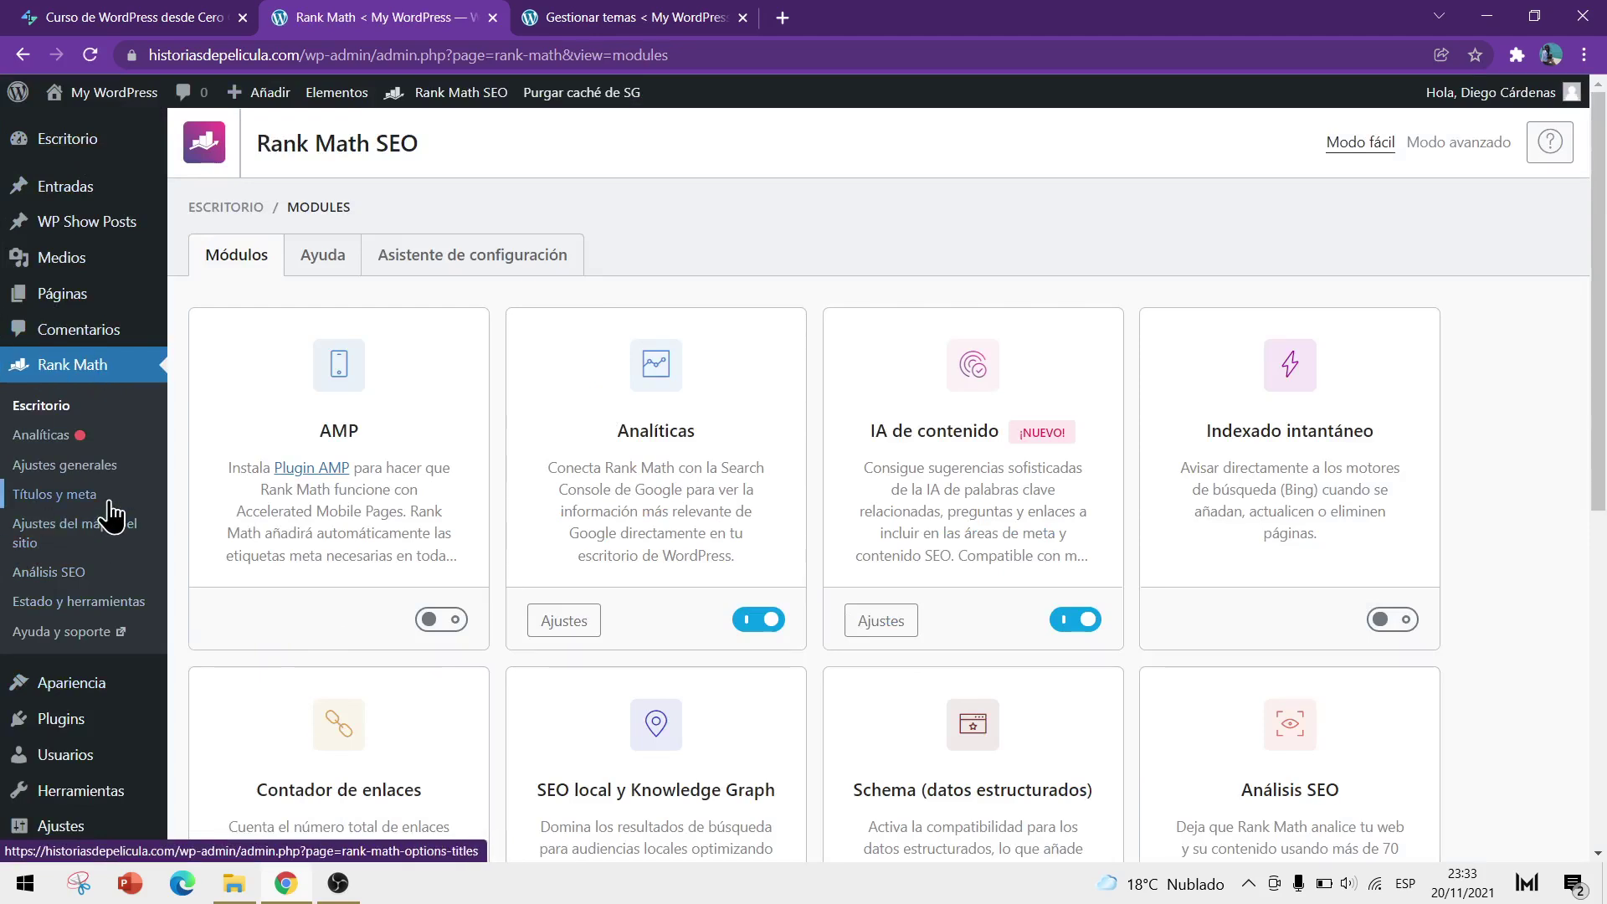
- Look over the Rank Math modules and deactivate the Analíticas and IA de contenido modules
scroll(201, 515, "down", 5)
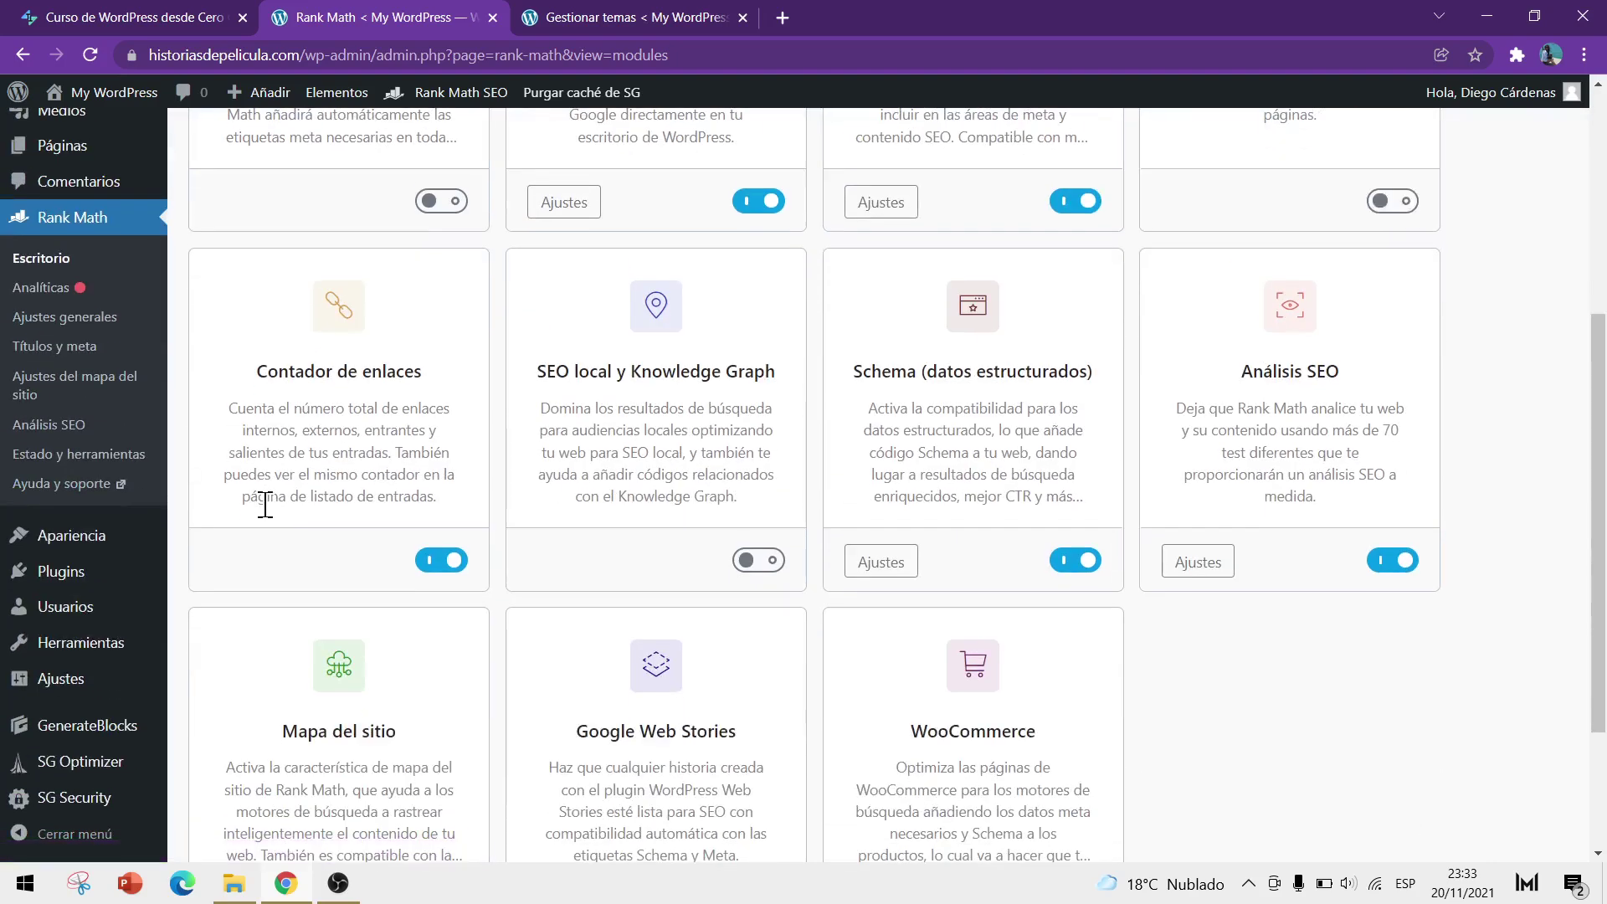
scroll(265, 506, "down", 3)
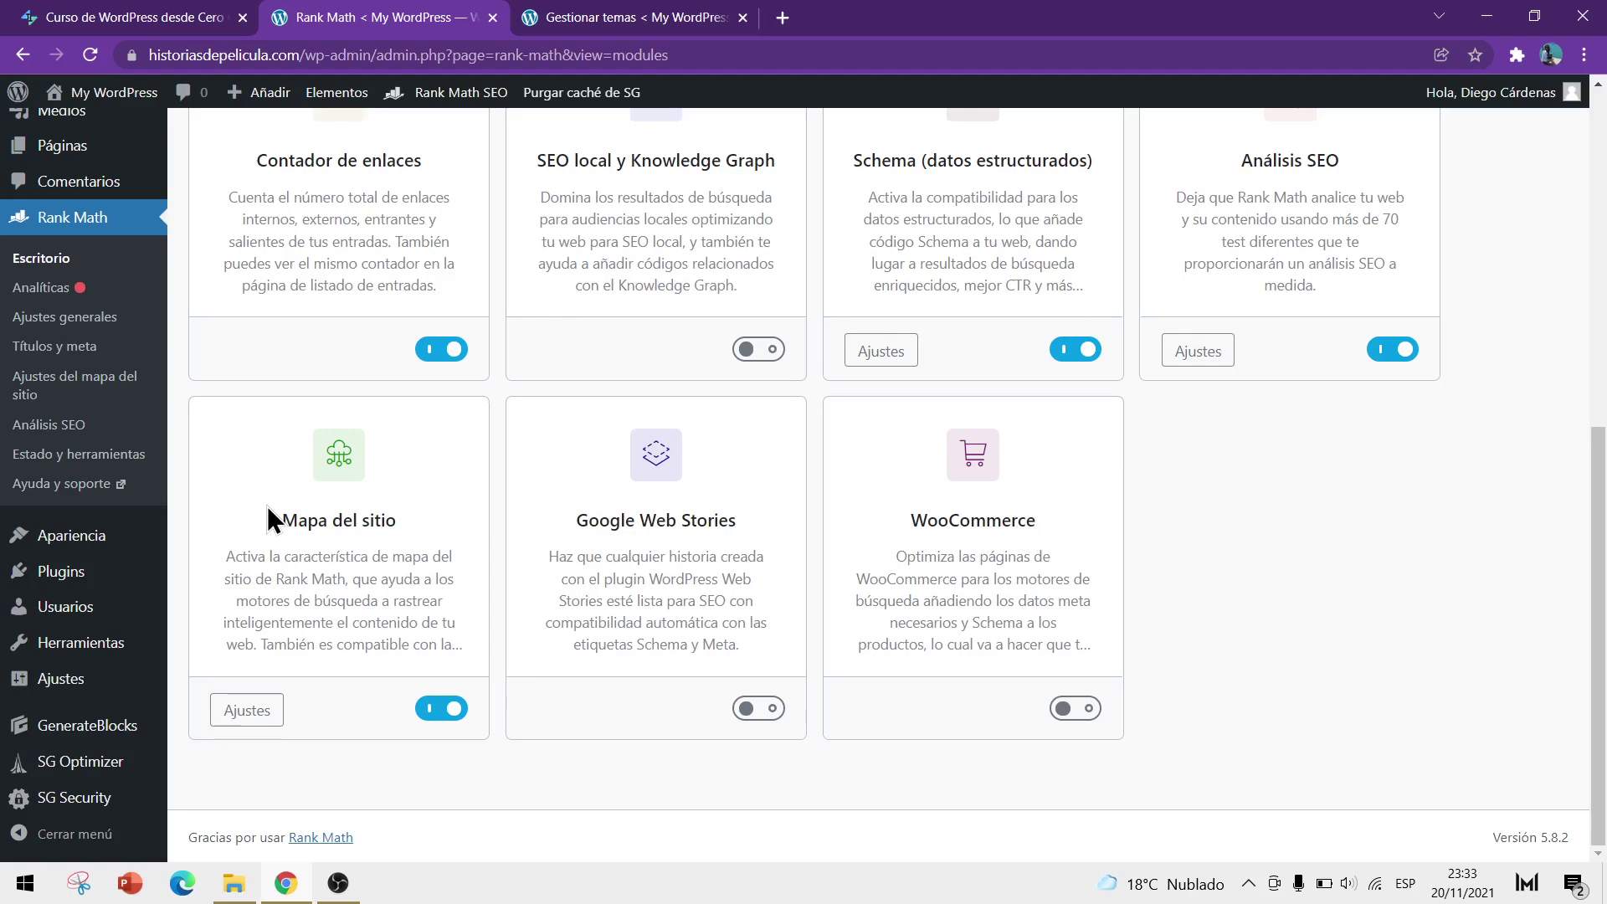
scroll(263, 494, "up", 6)
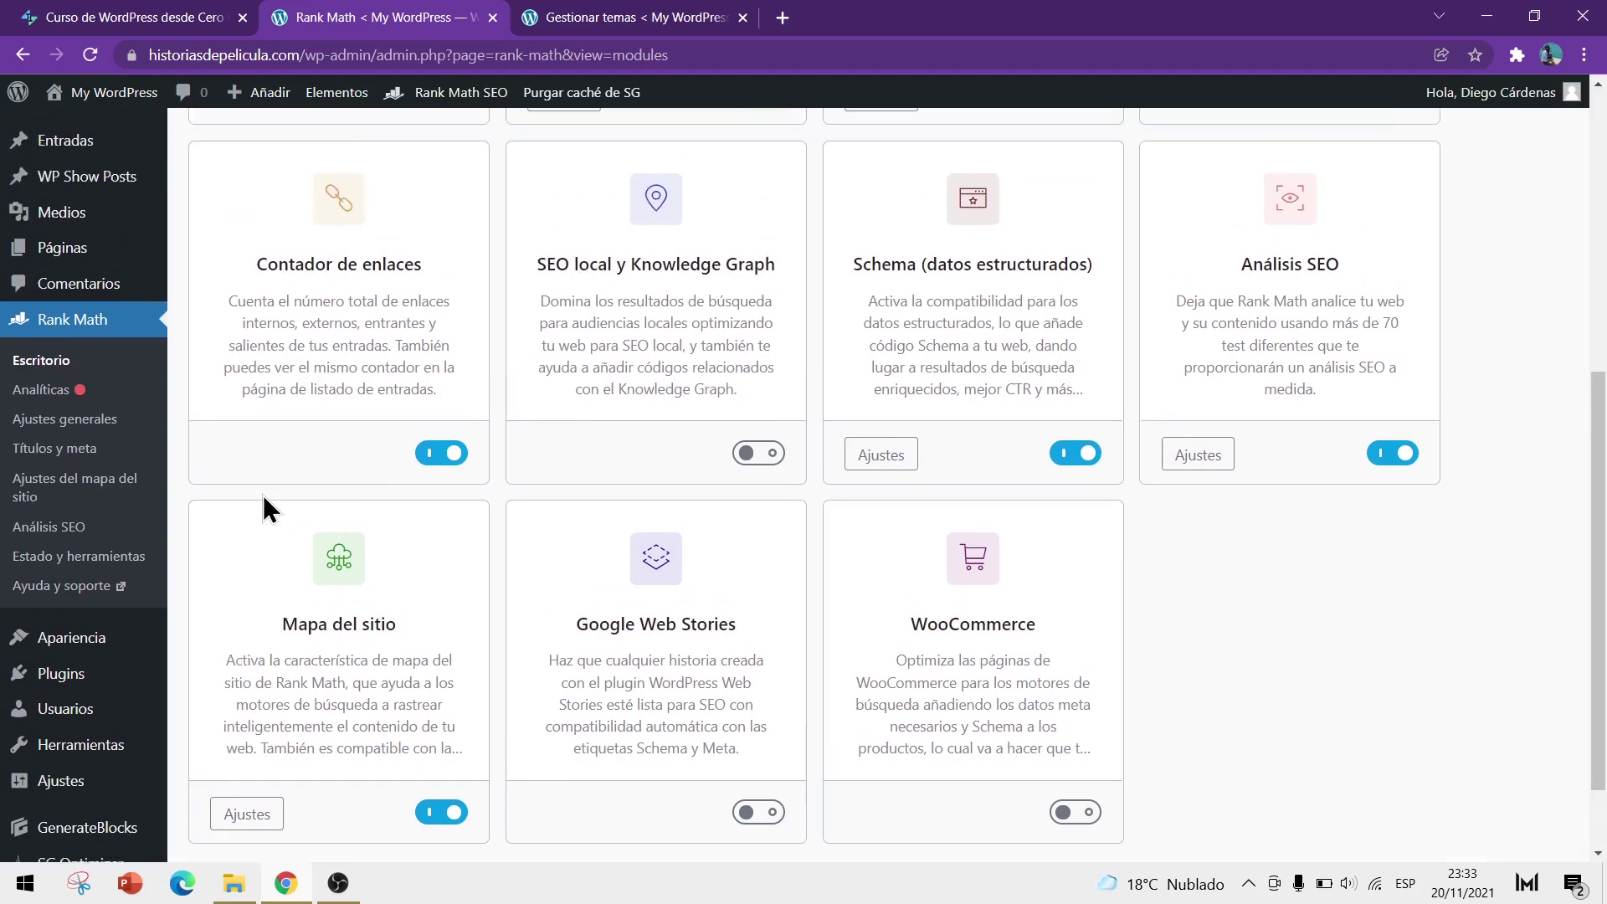
scroll(263, 496, "up", 2)
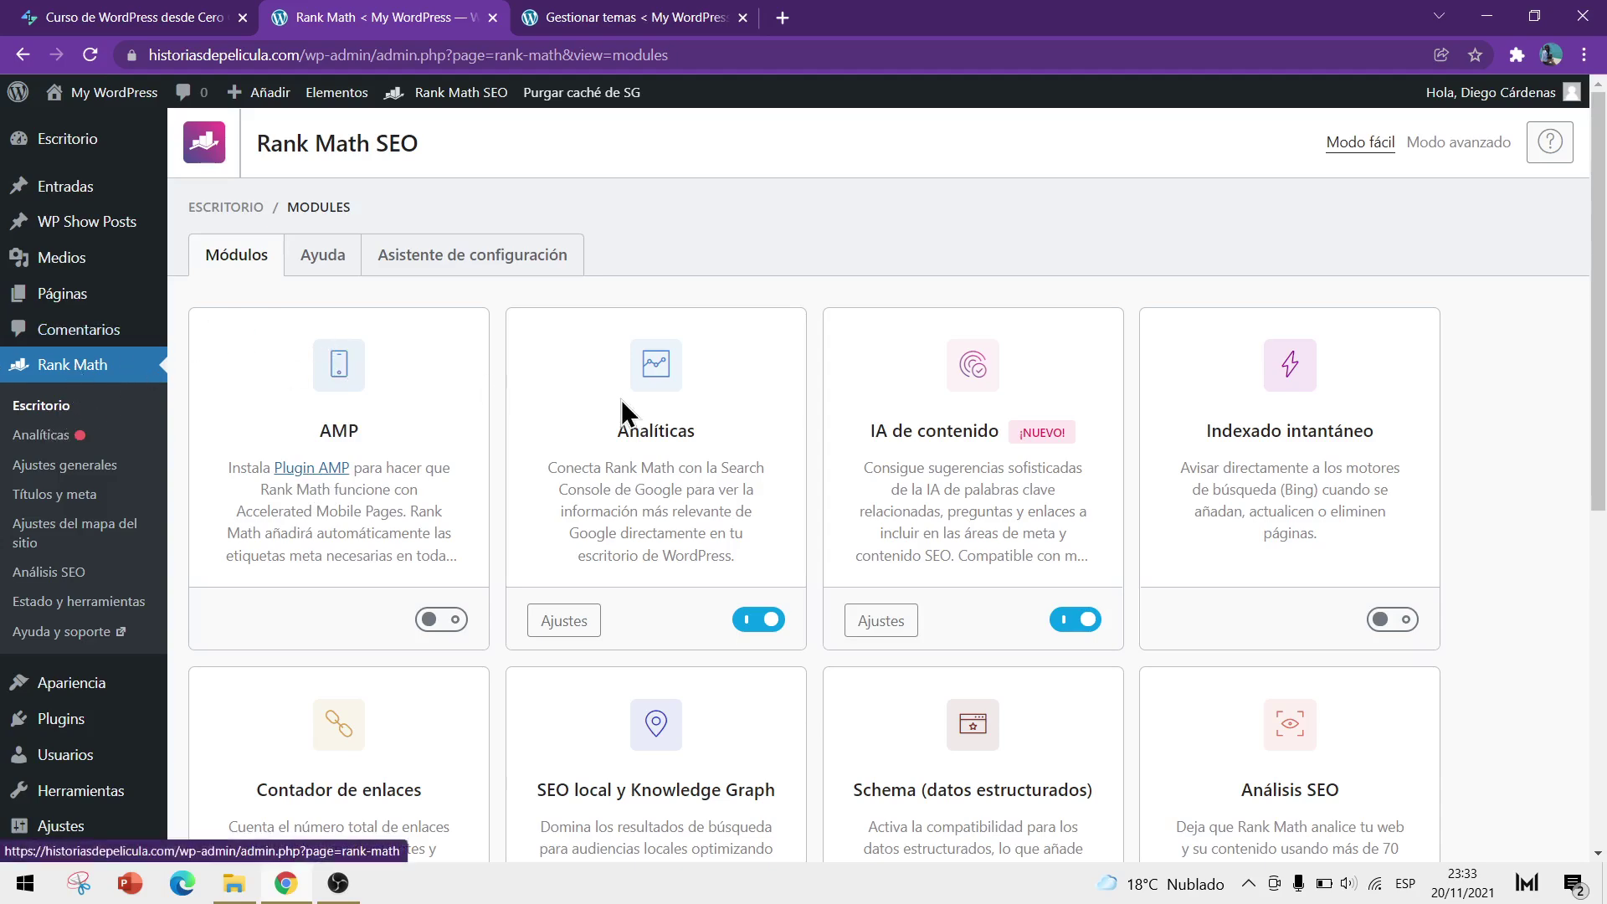
scroll(637, 419, "down", 5)
scroll(645, 431, "up", 5)
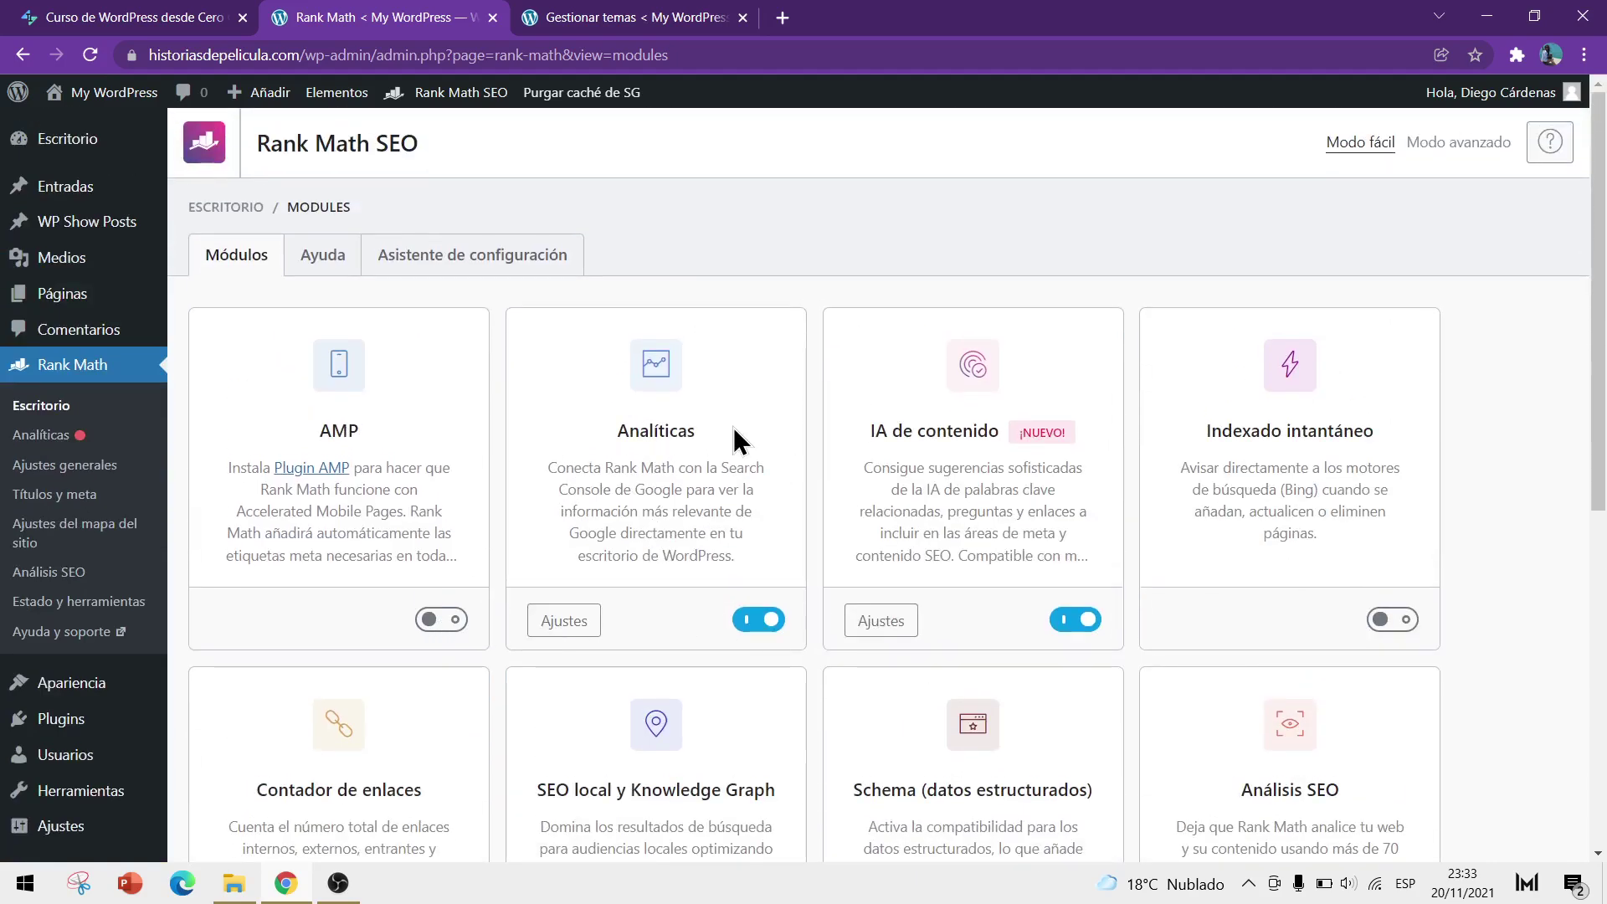
left_click(760, 621)
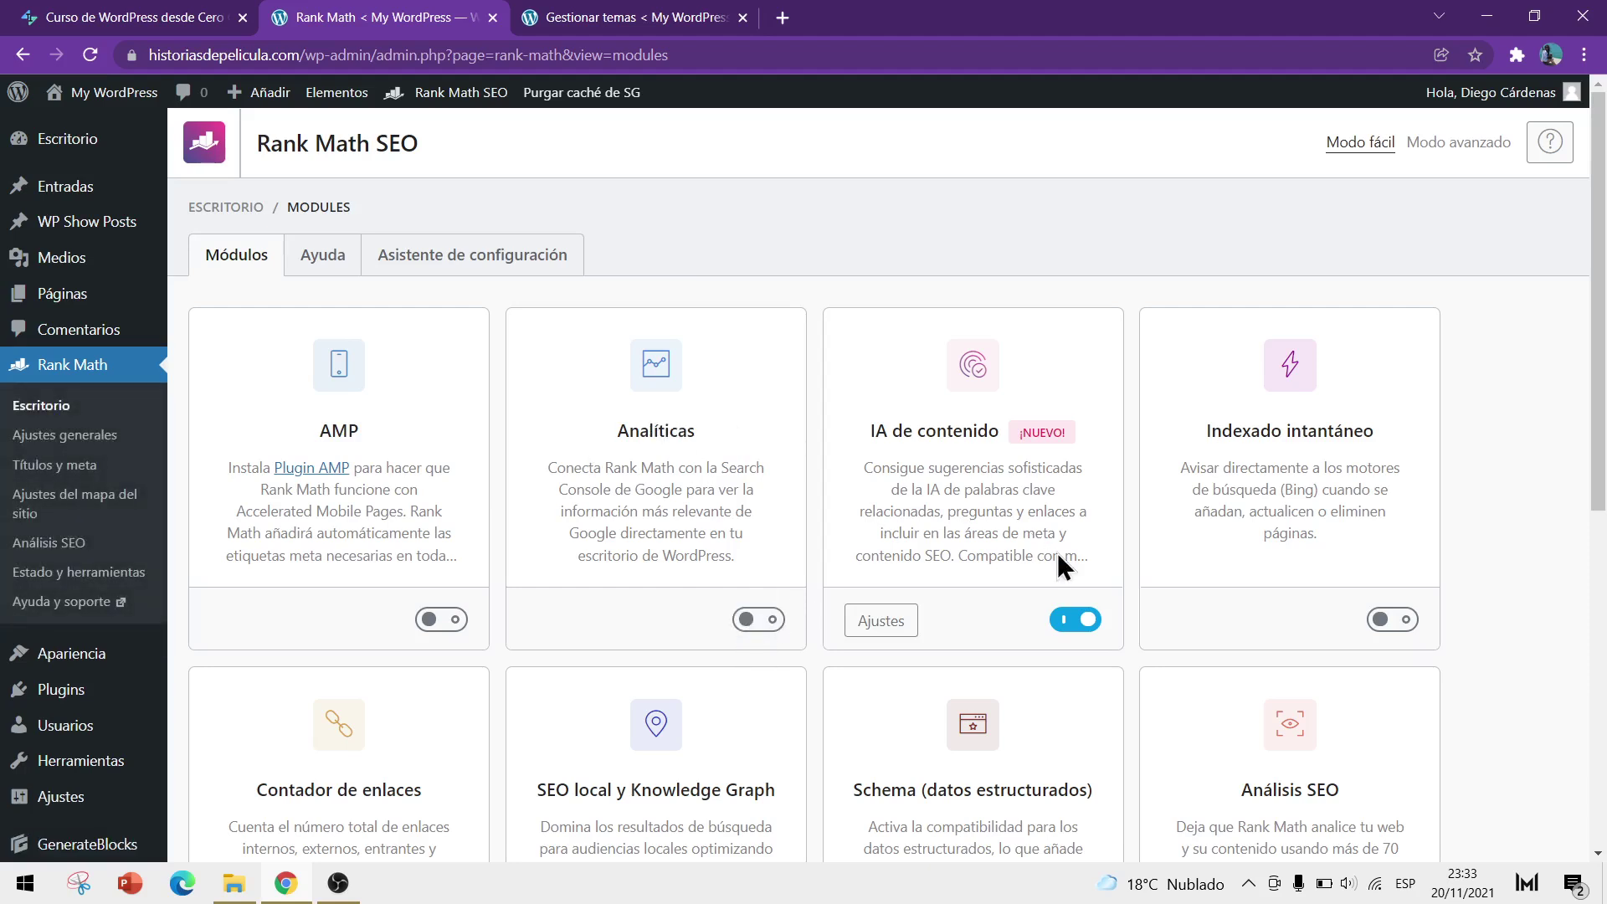
left_click(1076, 621)
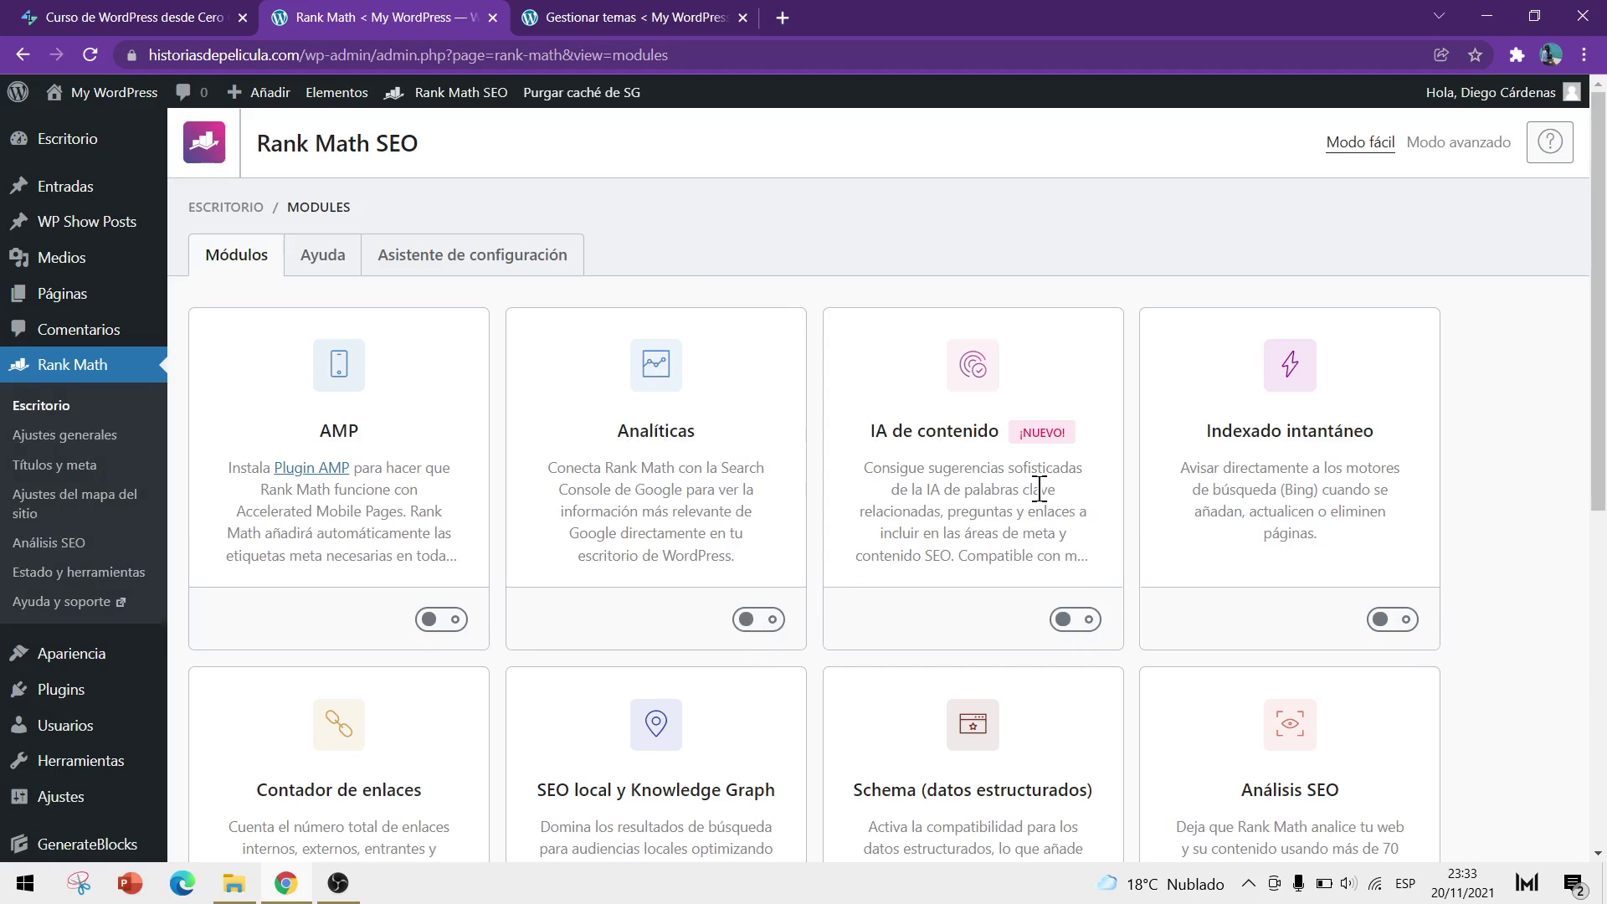
- Check the remaining Rank Math modules and open the demo site's list of installed plugins
scroll(1030, 494, "down", 5)
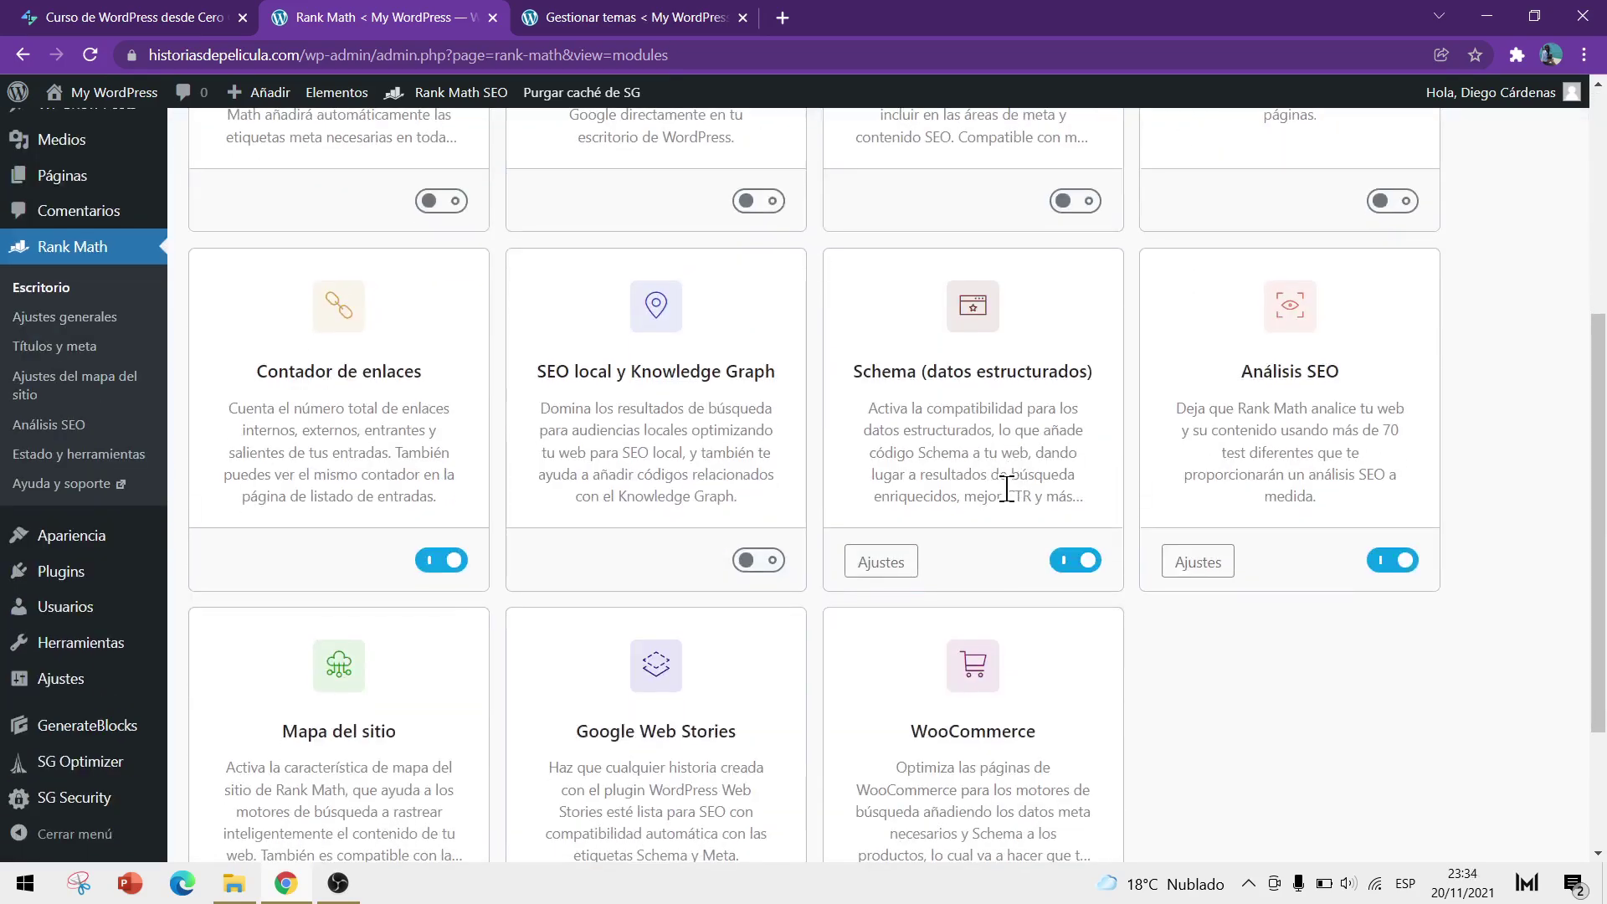
scroll(1006, 490, "down", 3)
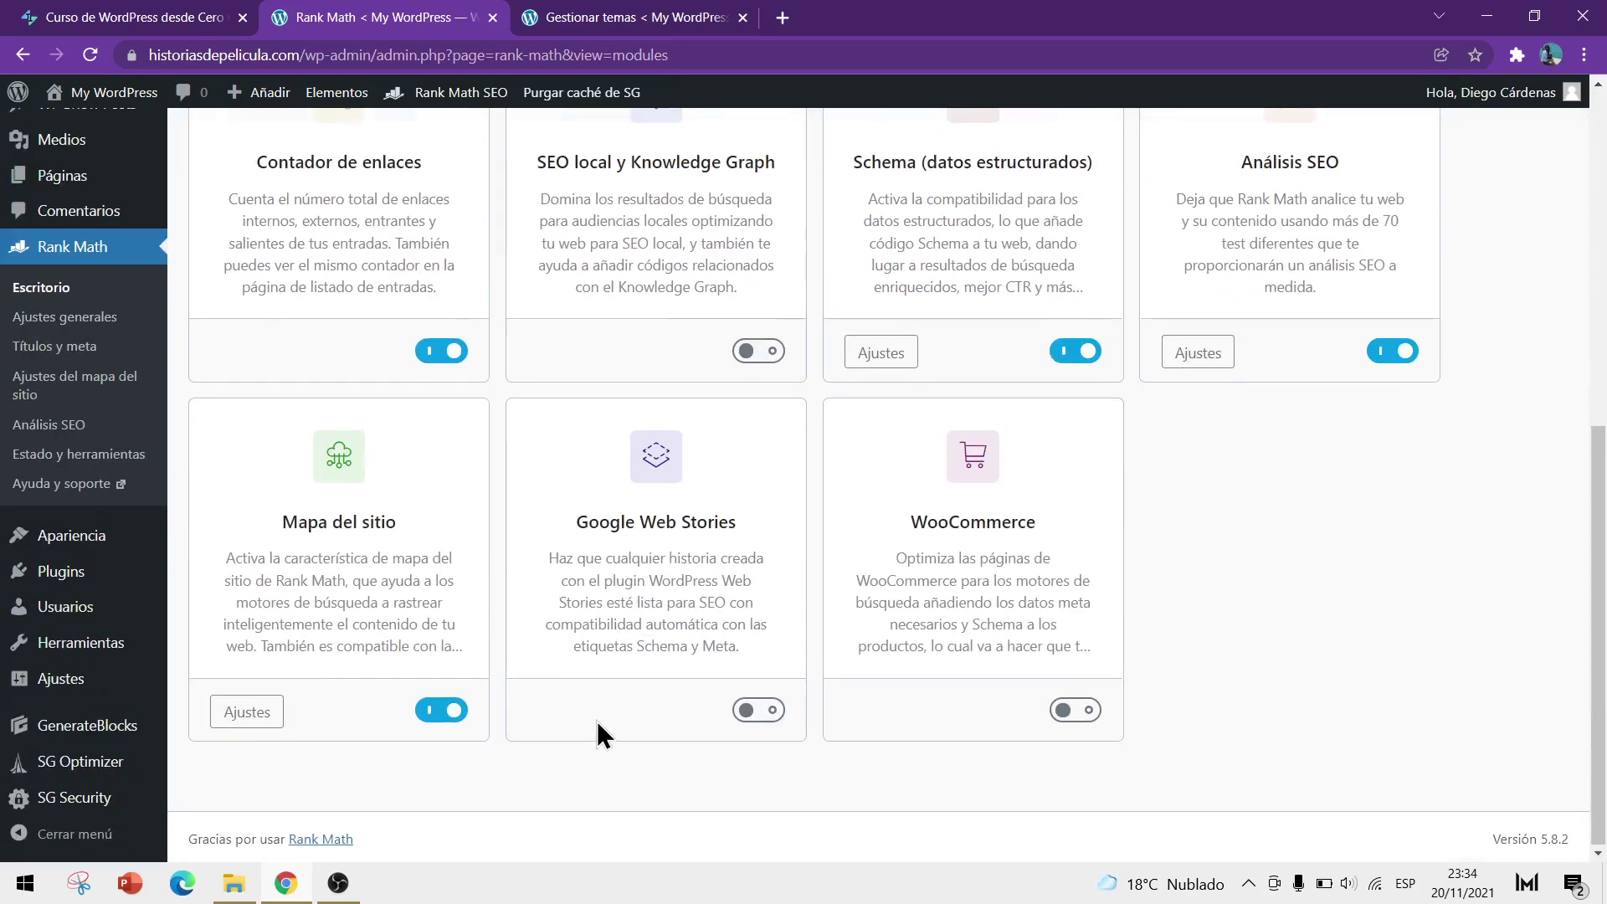
scroll(596, 721, "up", 8)
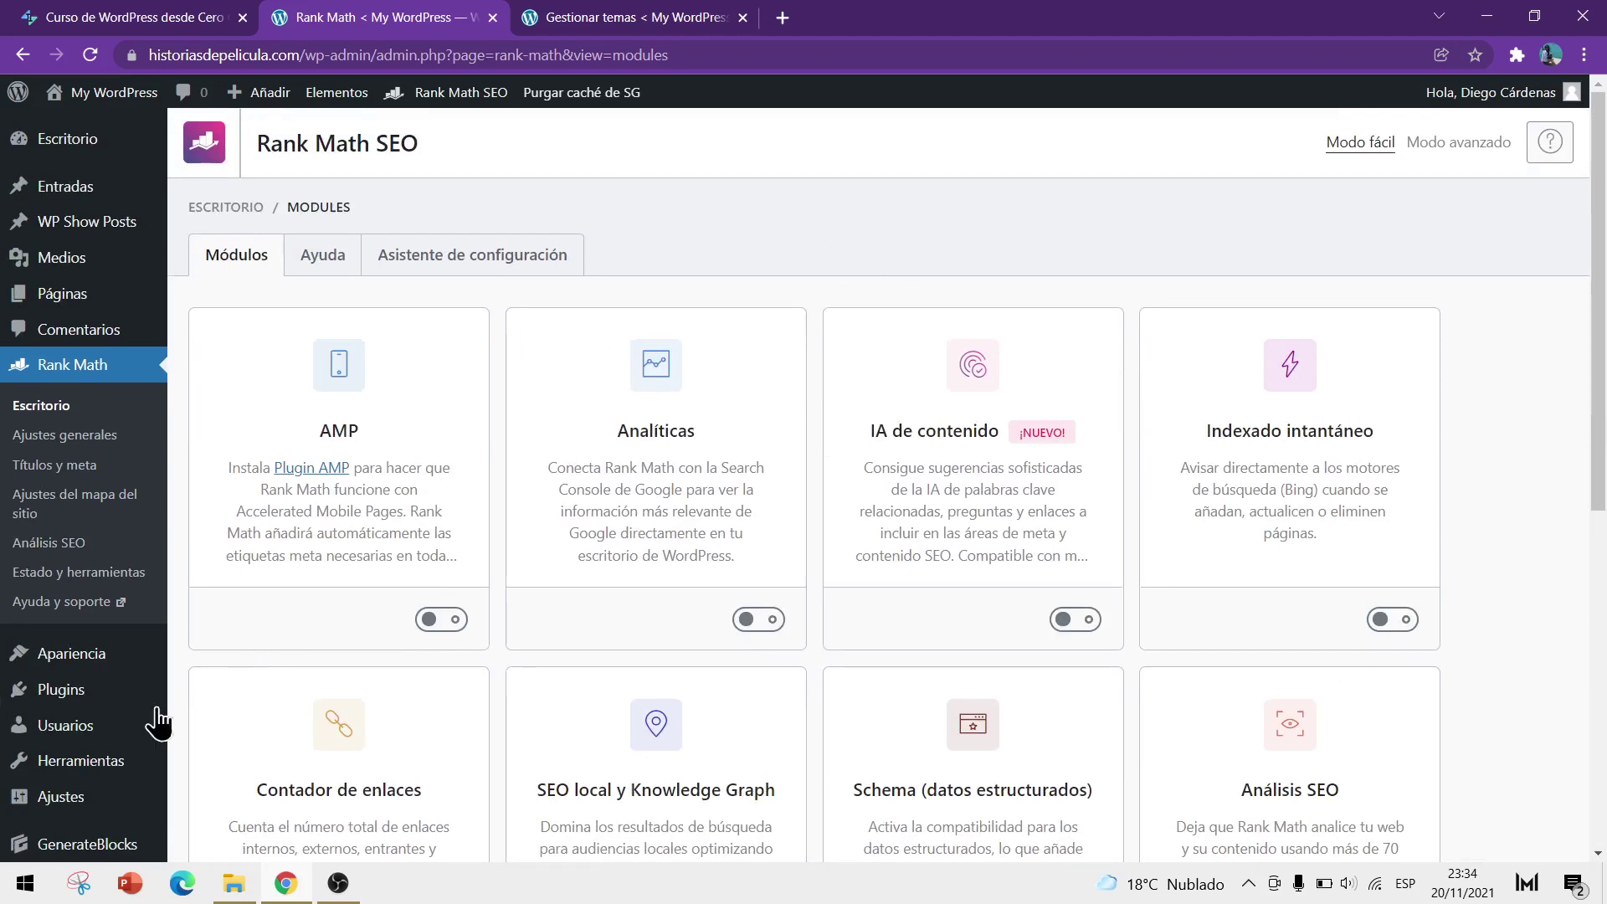
left_click(78, 699)
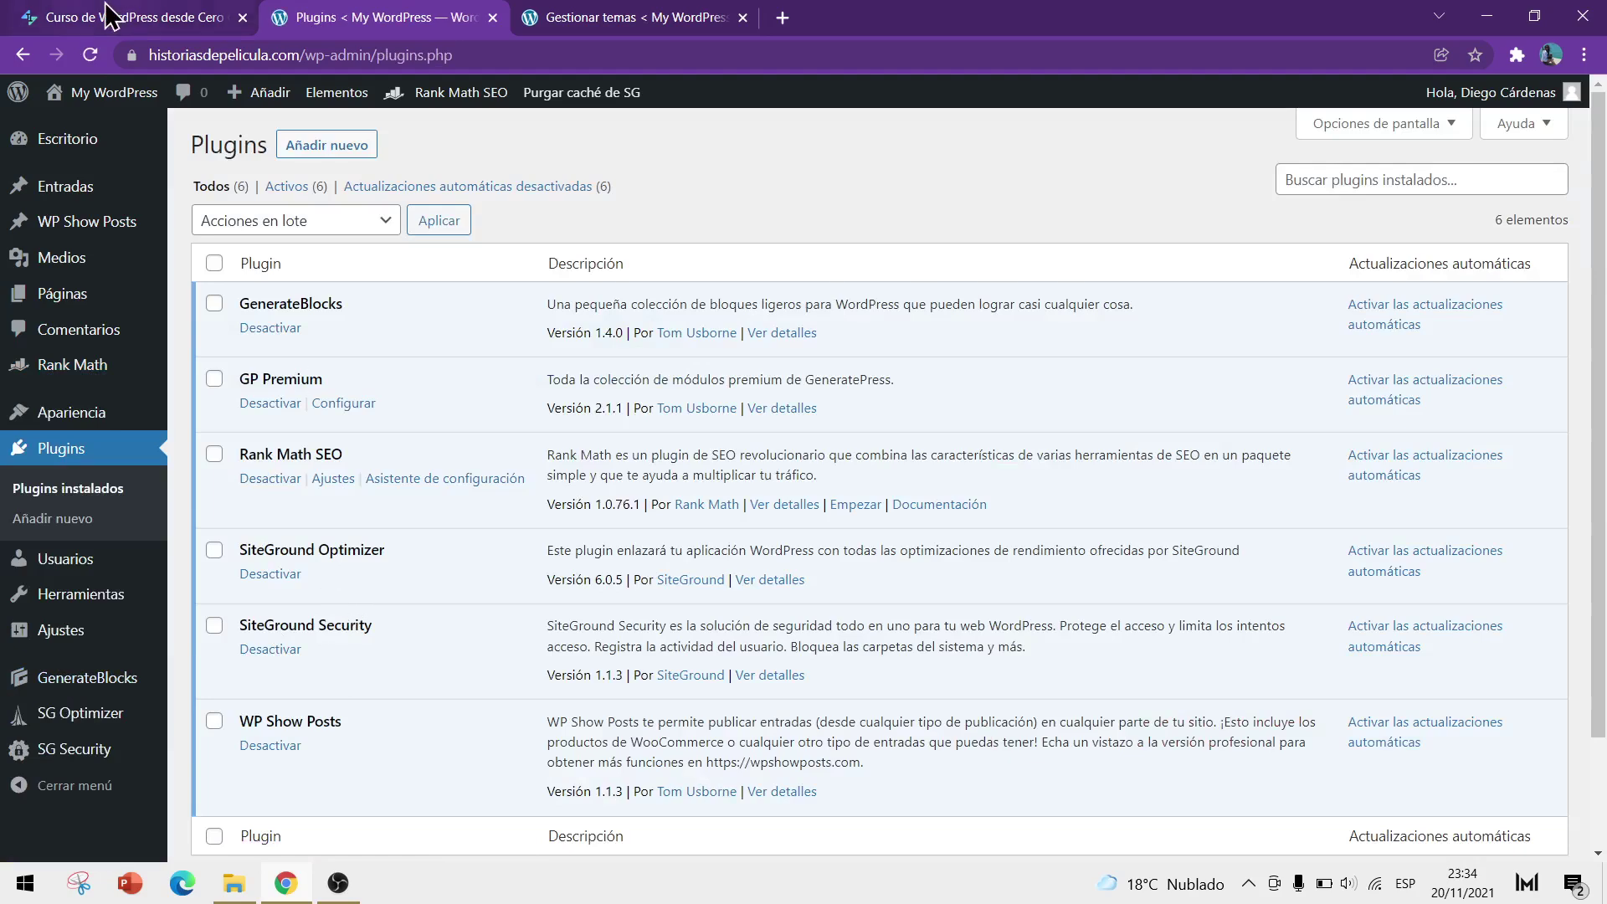
- Switch to the El Tío Tech site, go to its admin dashboard and open its list of installed plugins
left_click(130, 17)
mouse_move(84, 89)
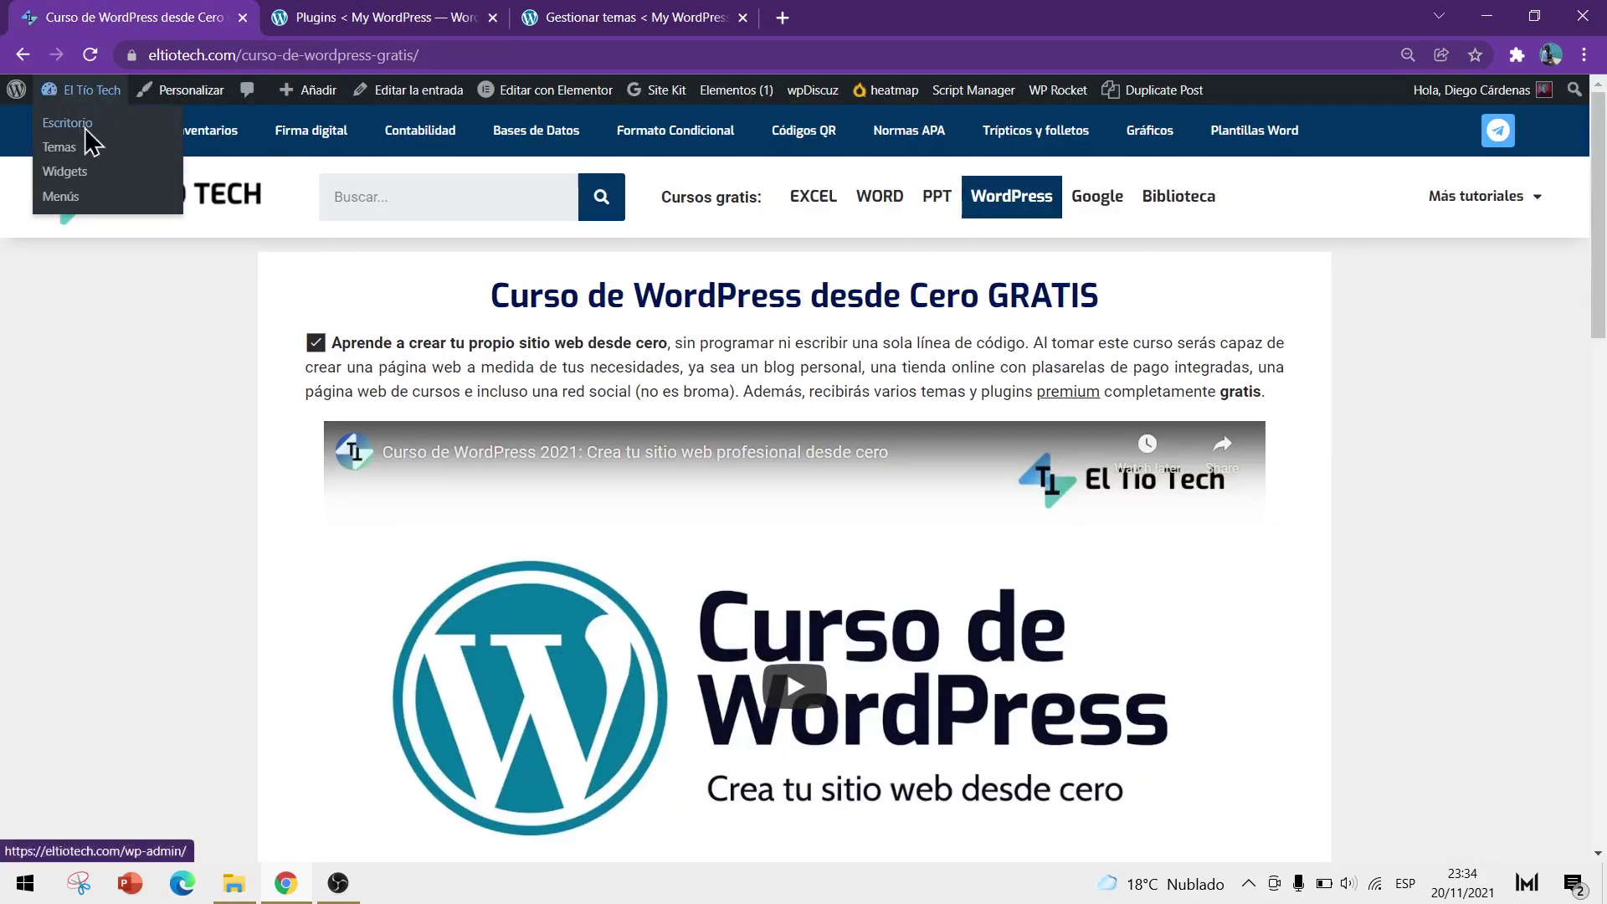
left_click(90, 148)
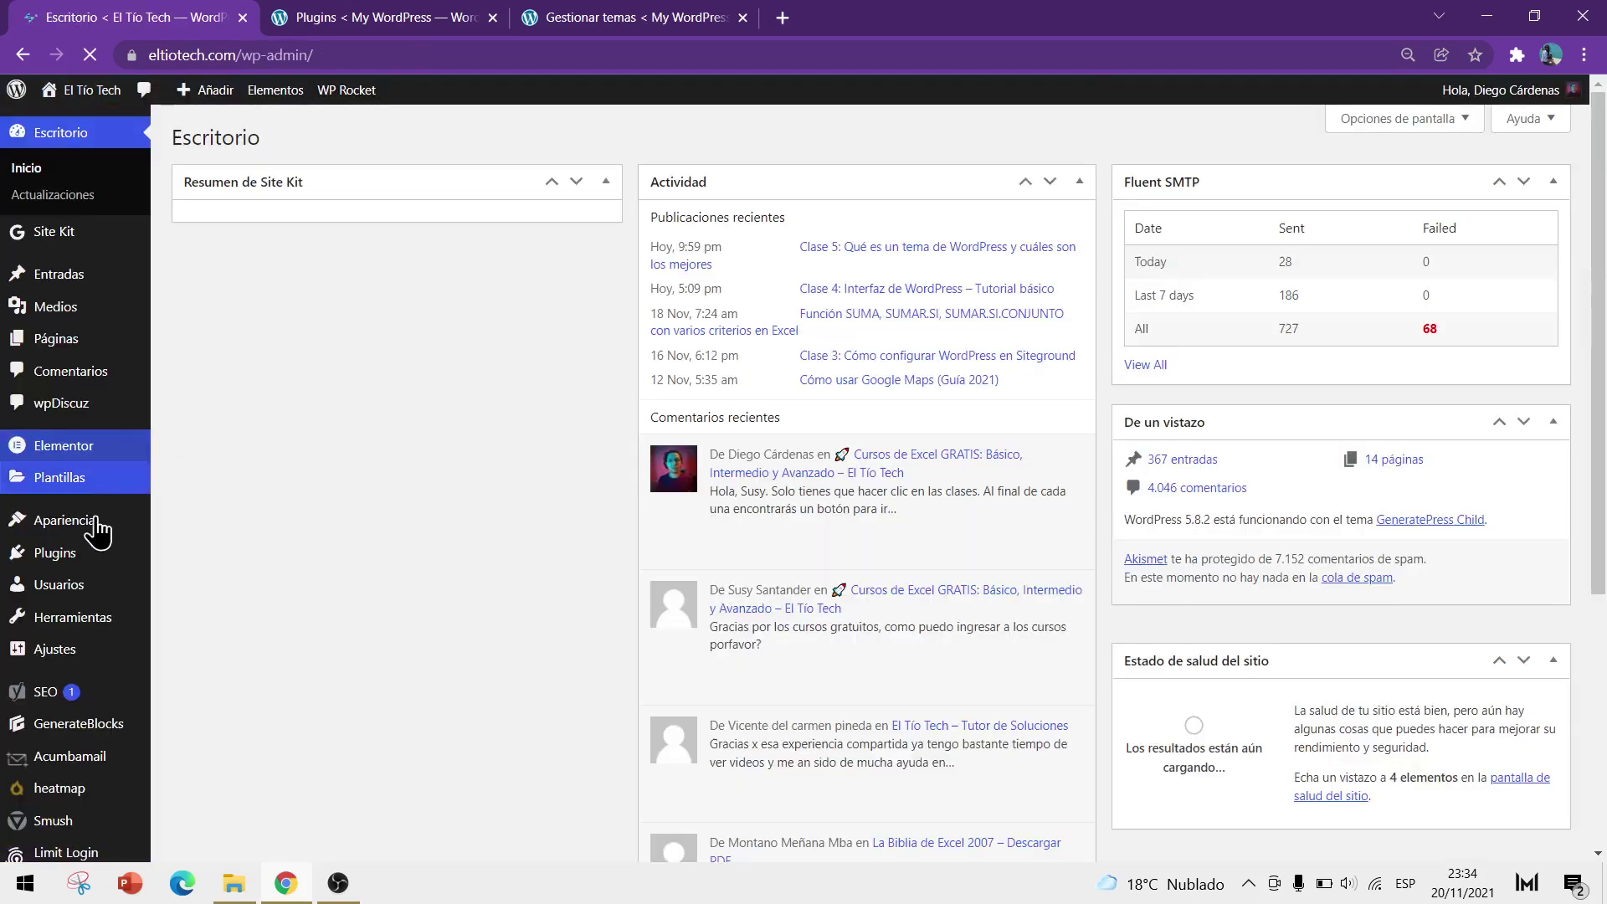
mouse_move(81, 563)
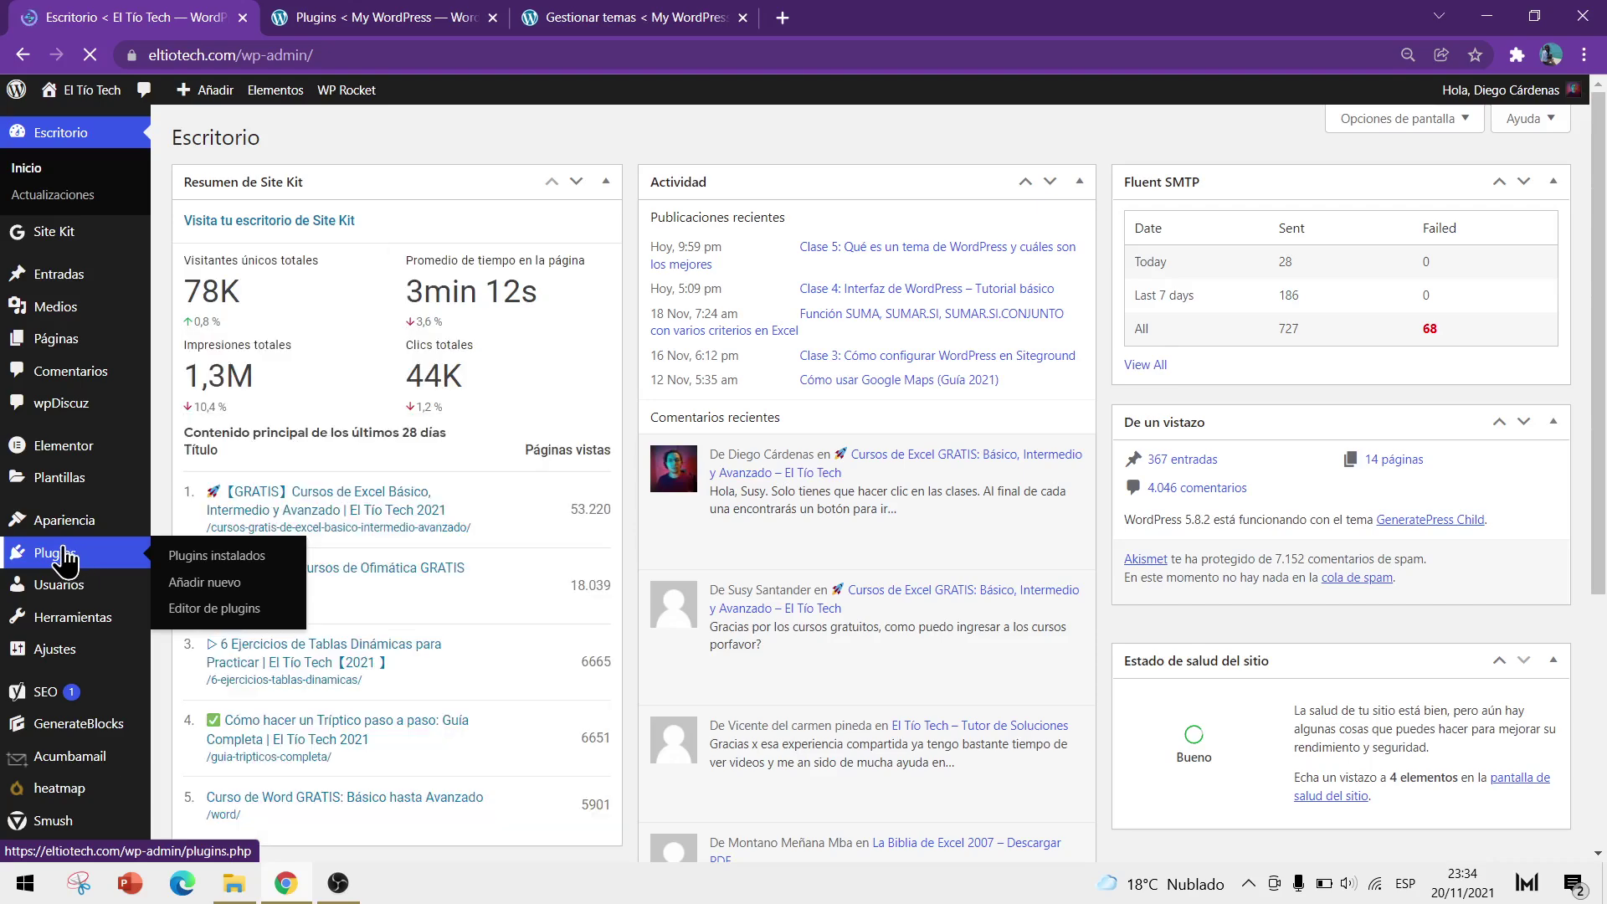
left_click(59, 554)
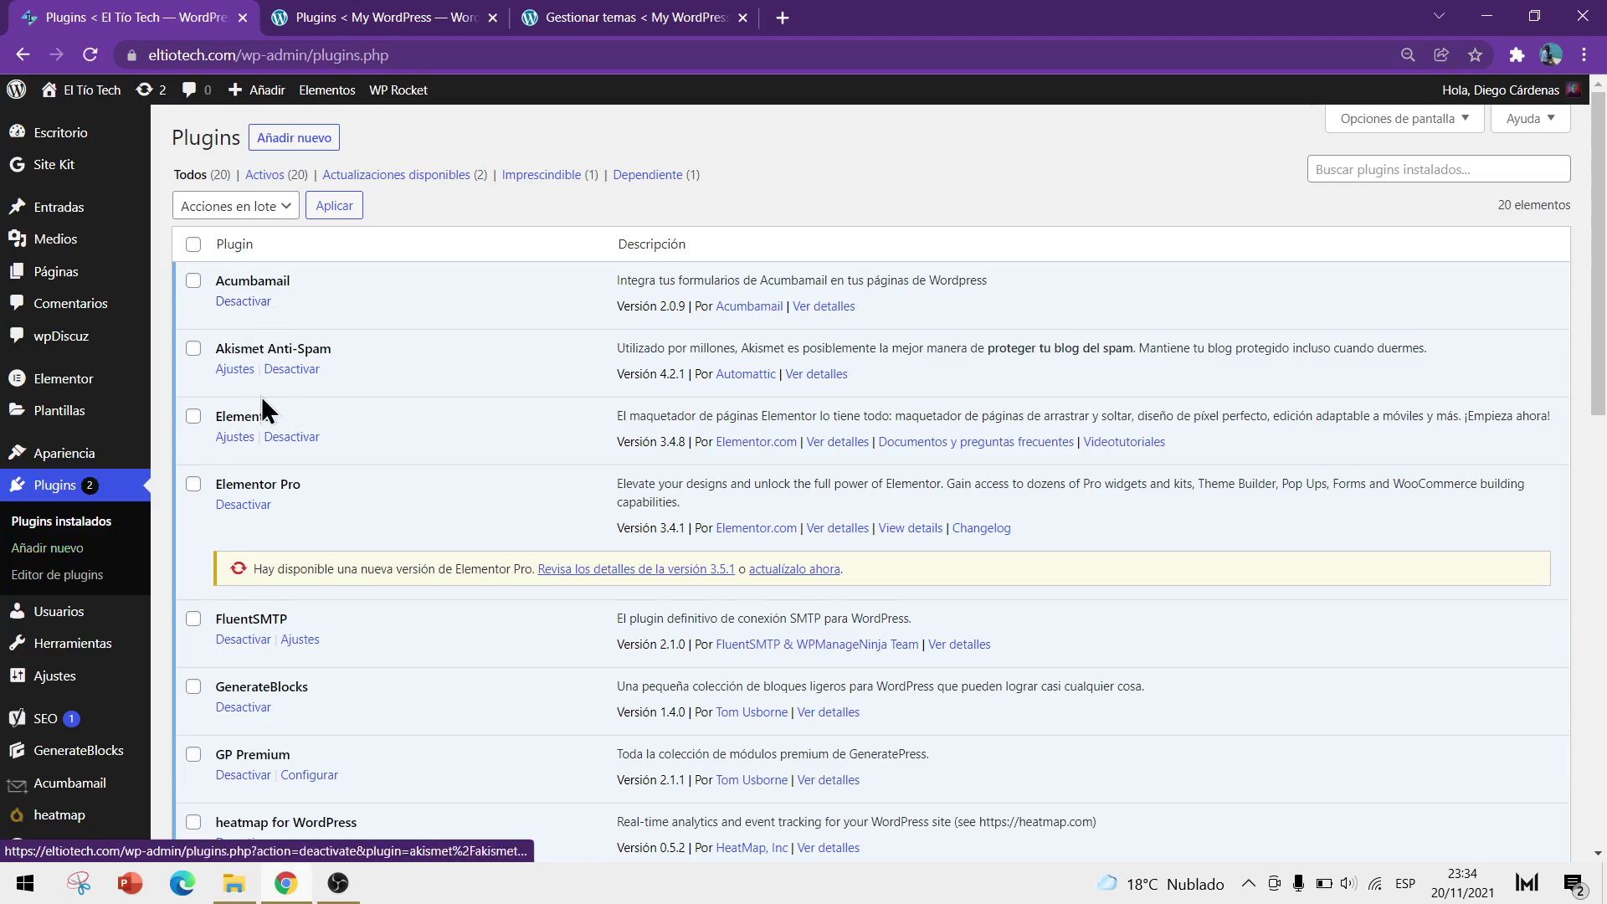
- Examine which plugins are installed on the El Tío Tech site, from Elementor through Yoast SEO
scroll(210, 444, "down", 4)
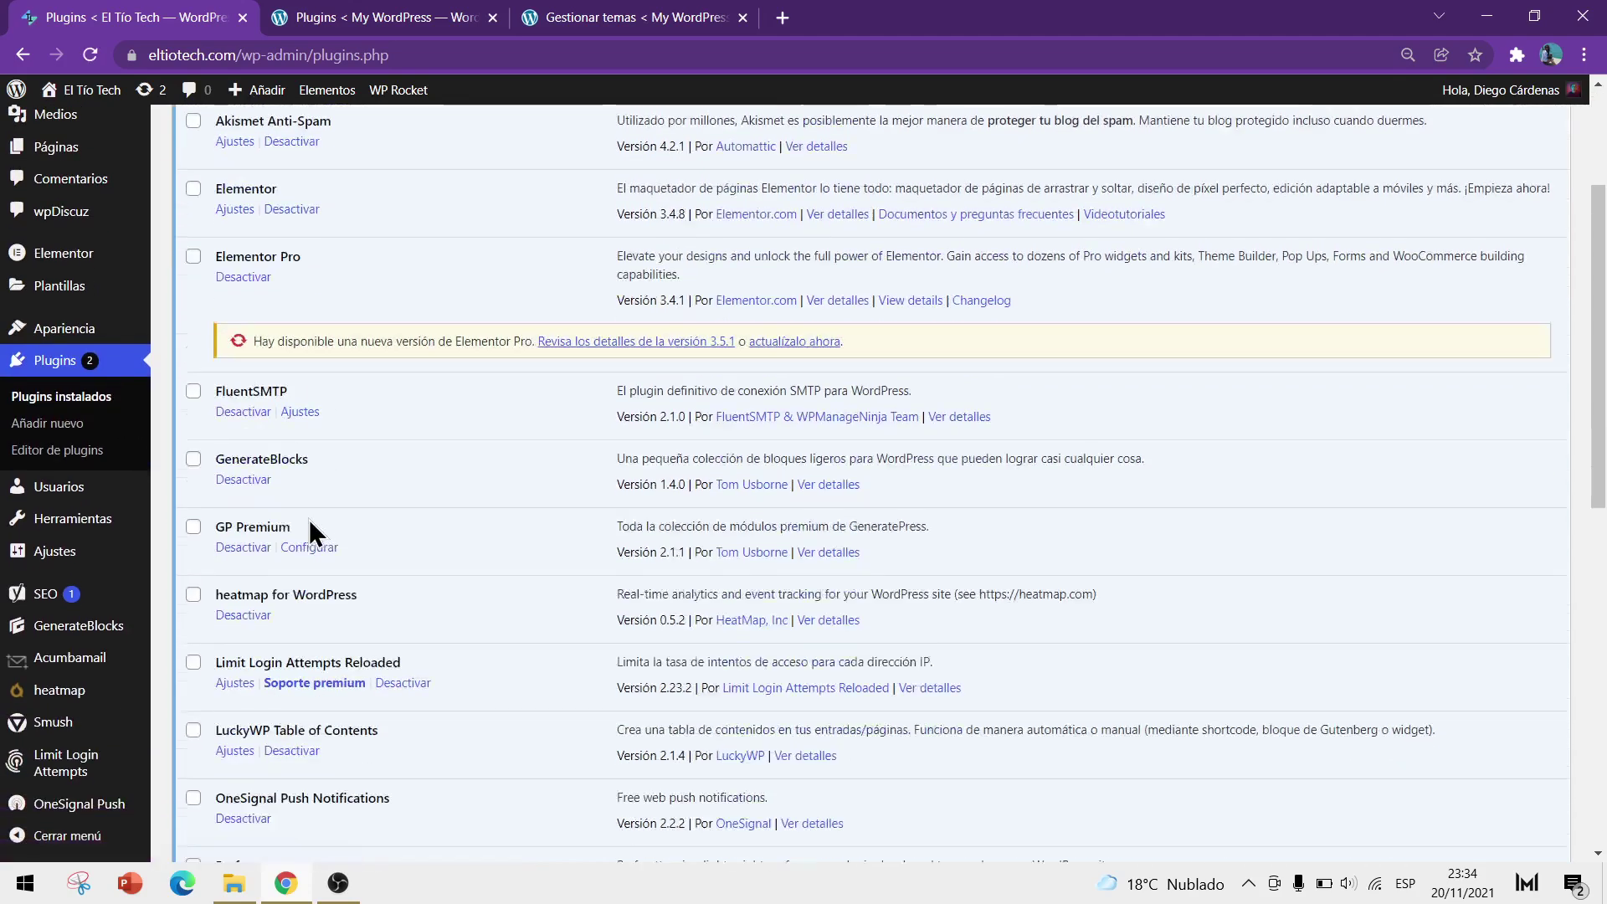
scroll(267, 375, "down", 5)
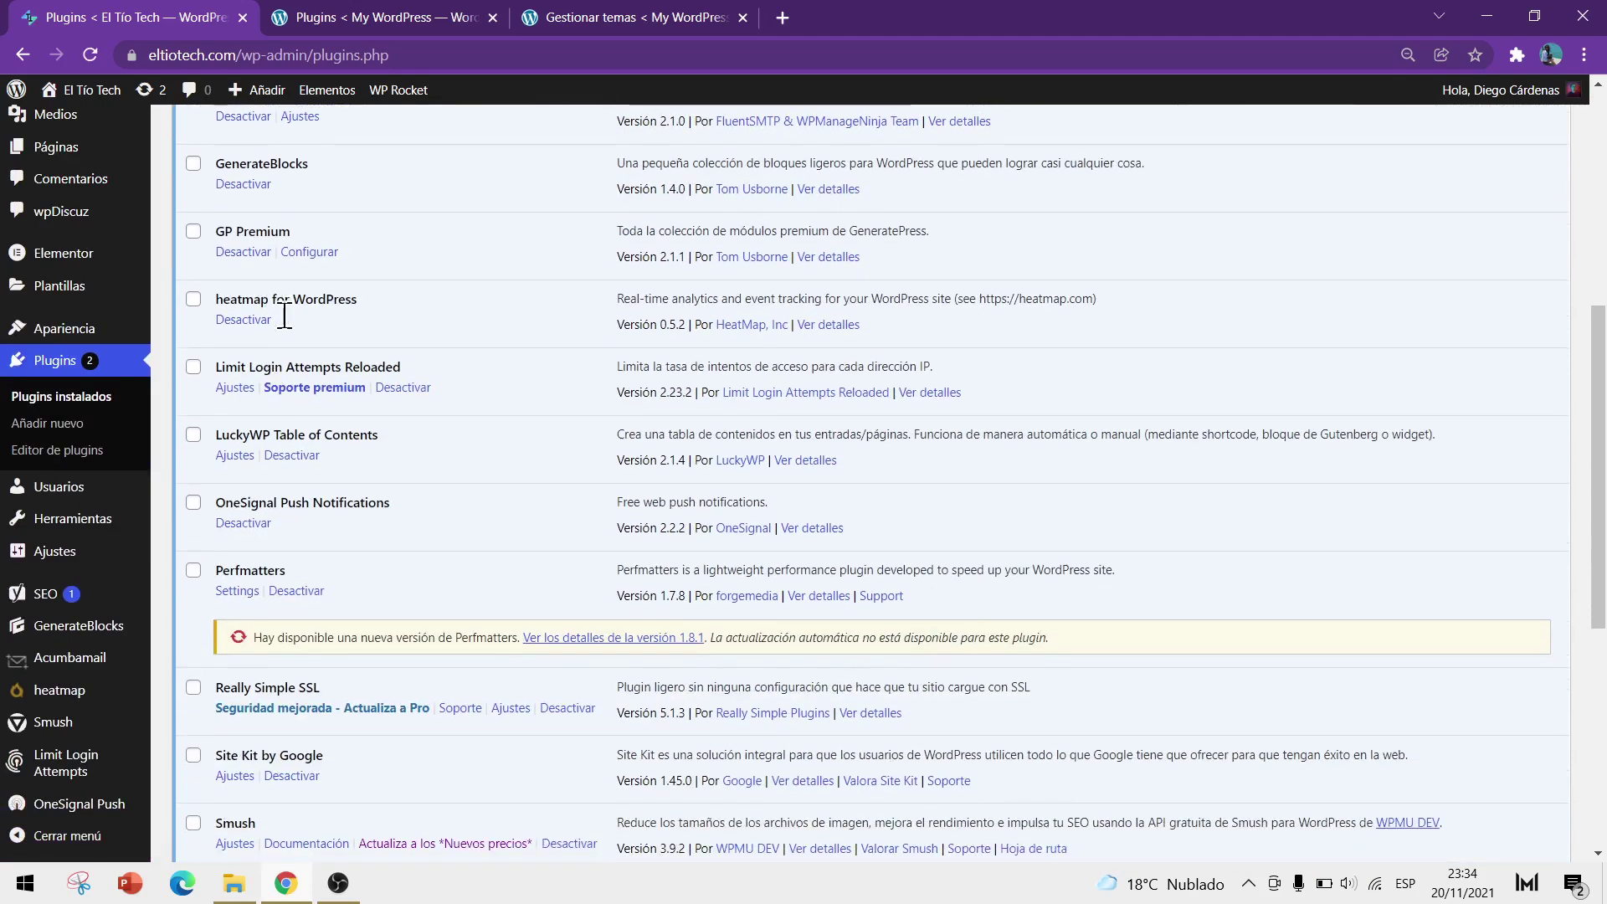
scroll(258, 373, "down", 2)
scroll(251, 268, "up", 3)
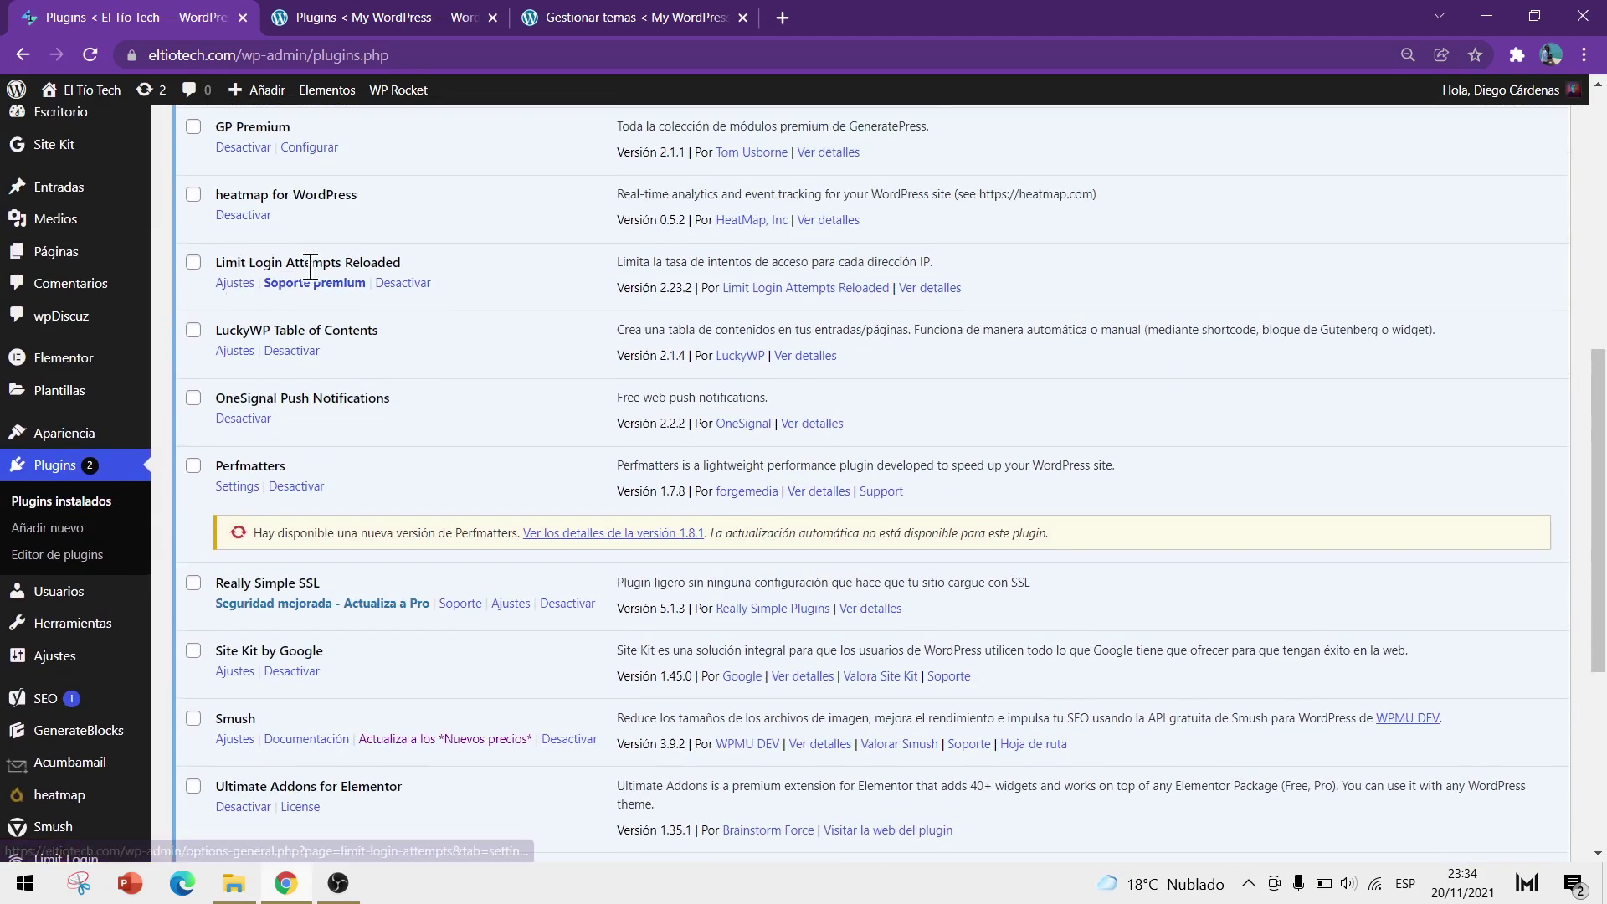
scroll(352, 326, "down", 2)
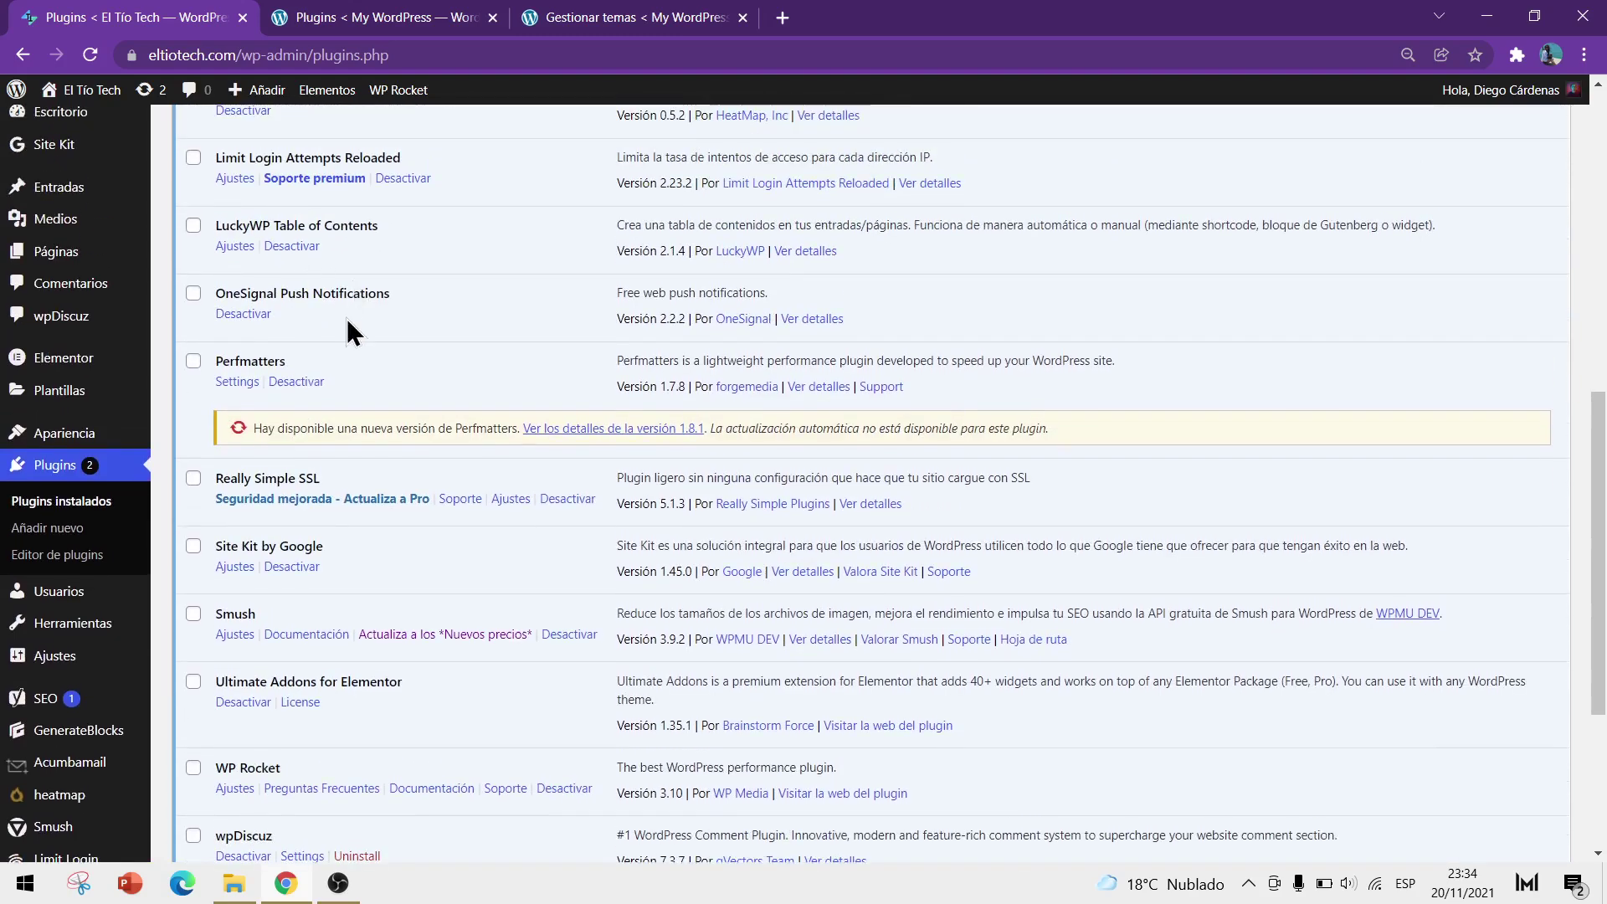
scroll(350, 309, "down", 1)
scroll(338, 378, "down", 1)
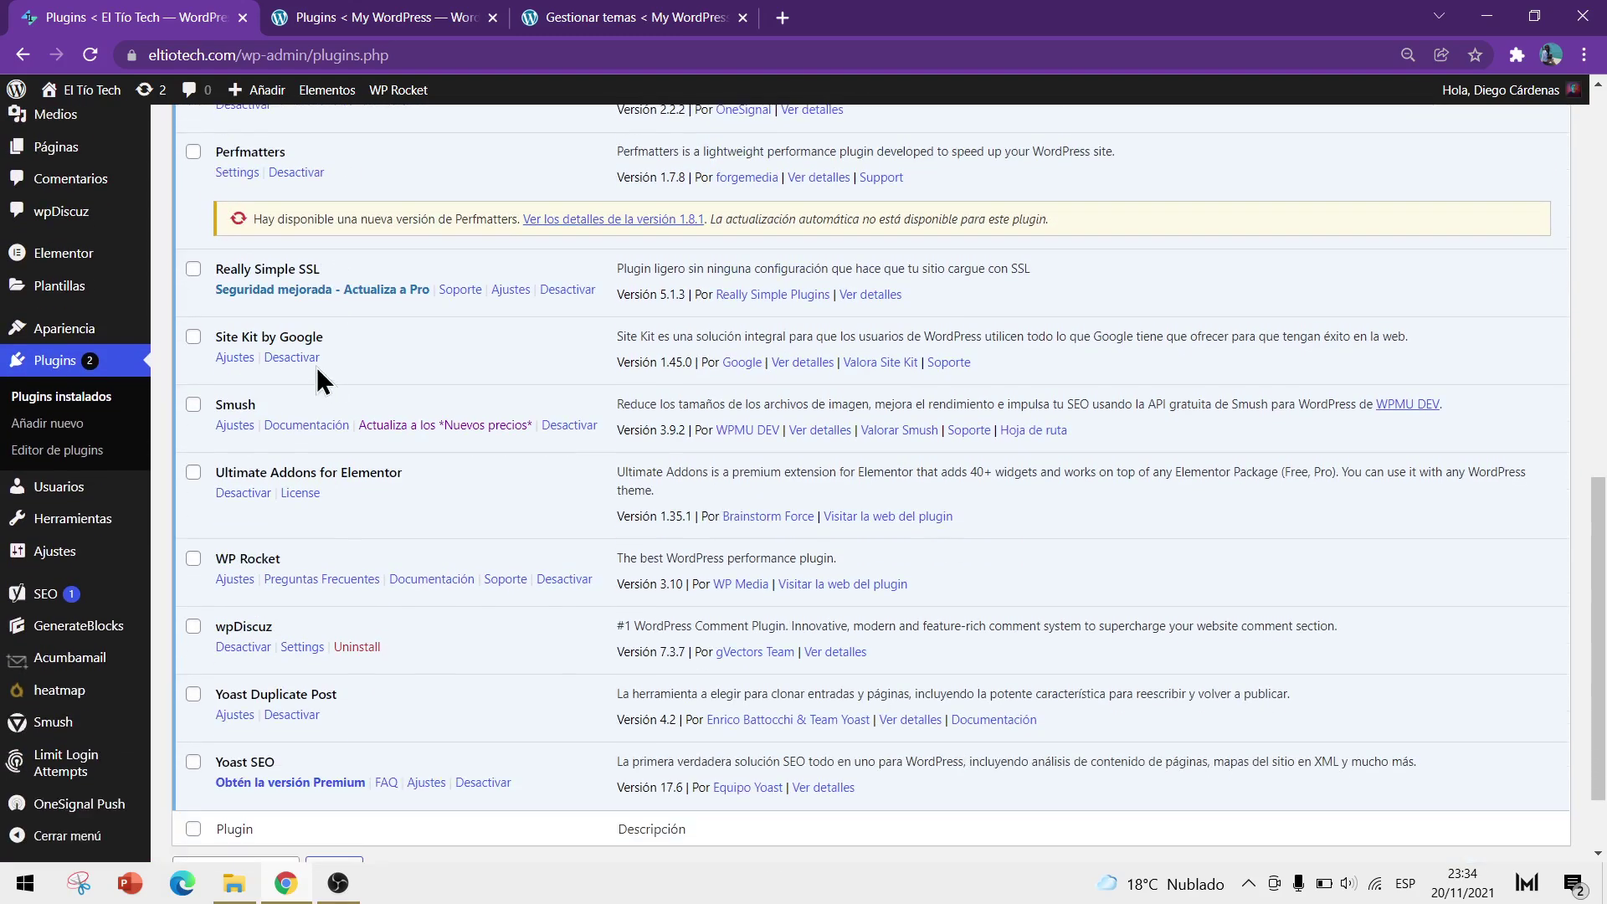
scroll(318, 368, "down", 1)
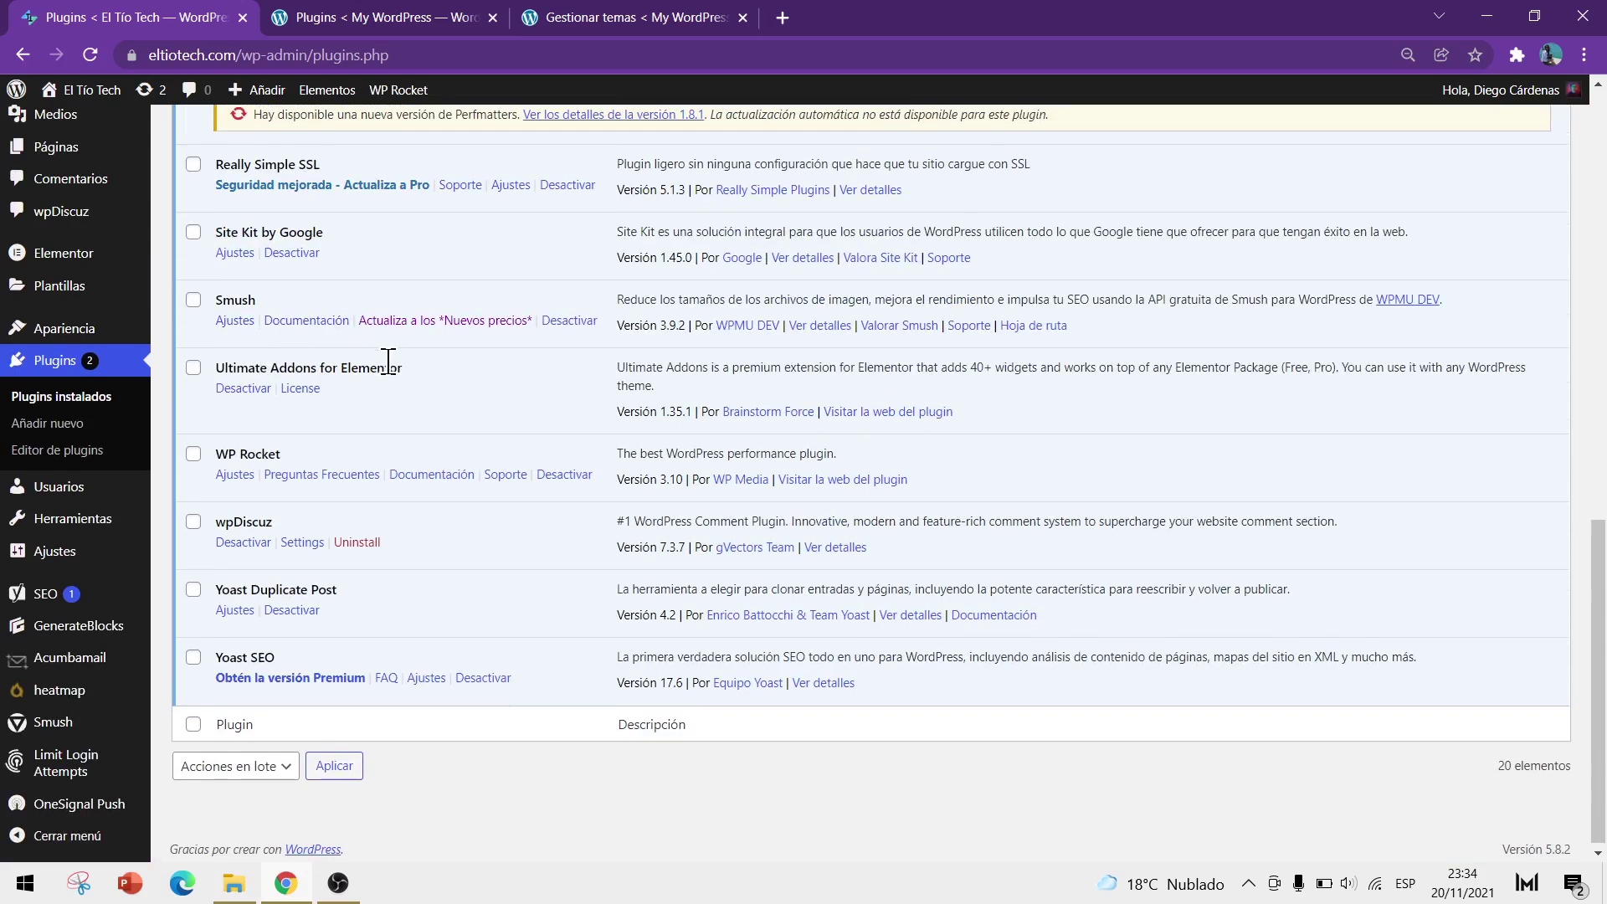
scroll(311, 412, "down", 1)
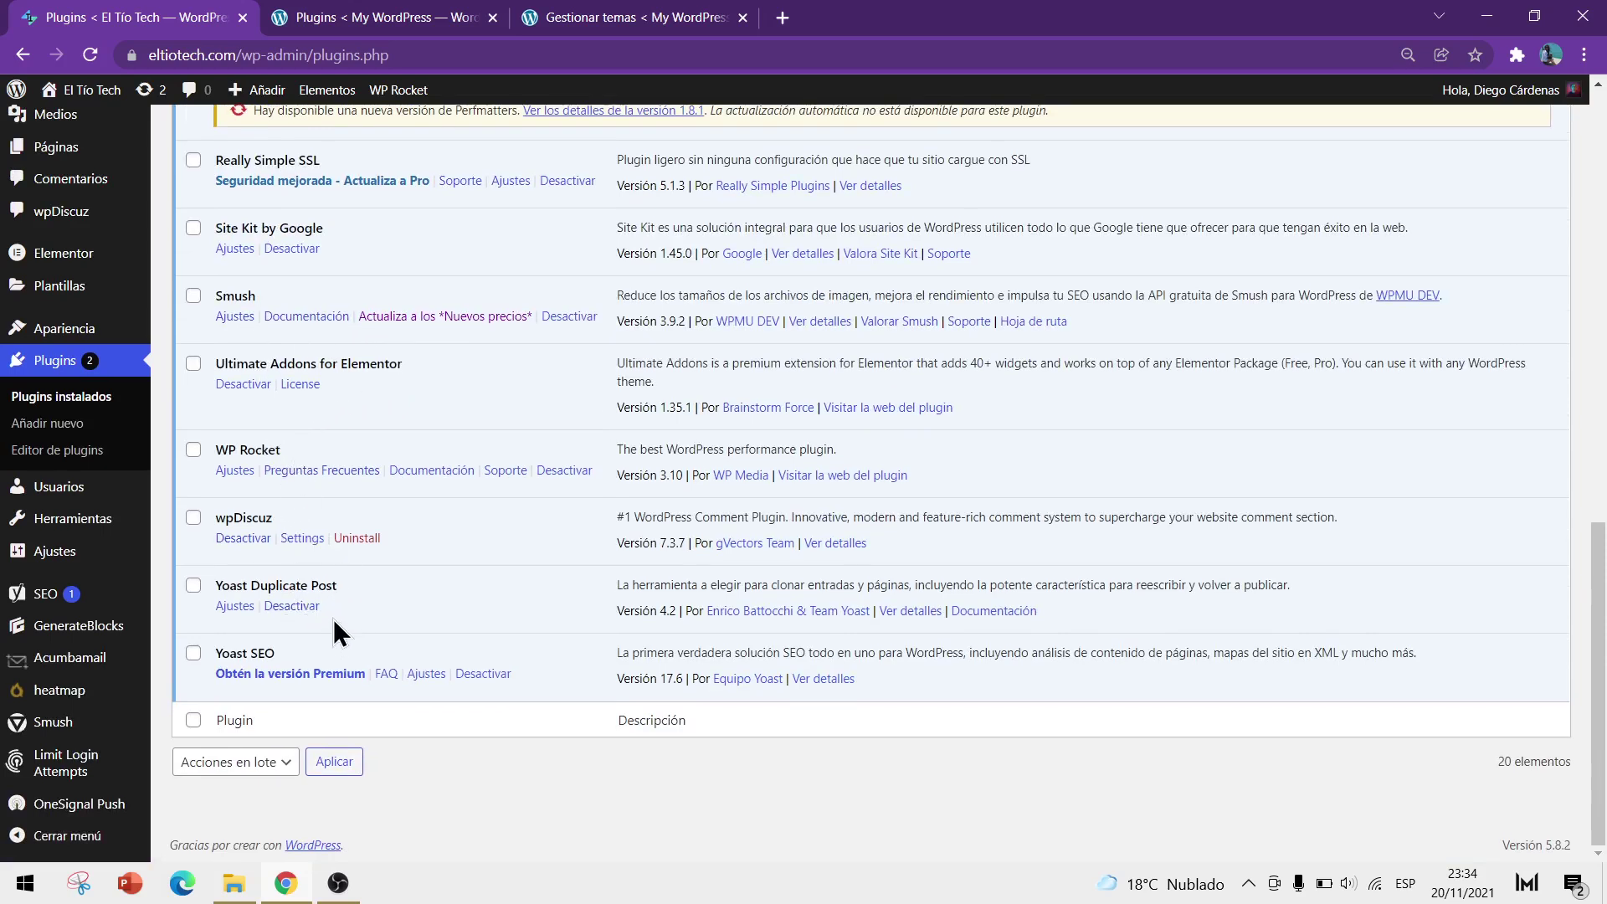
scroll(265, 450, "up", 3)
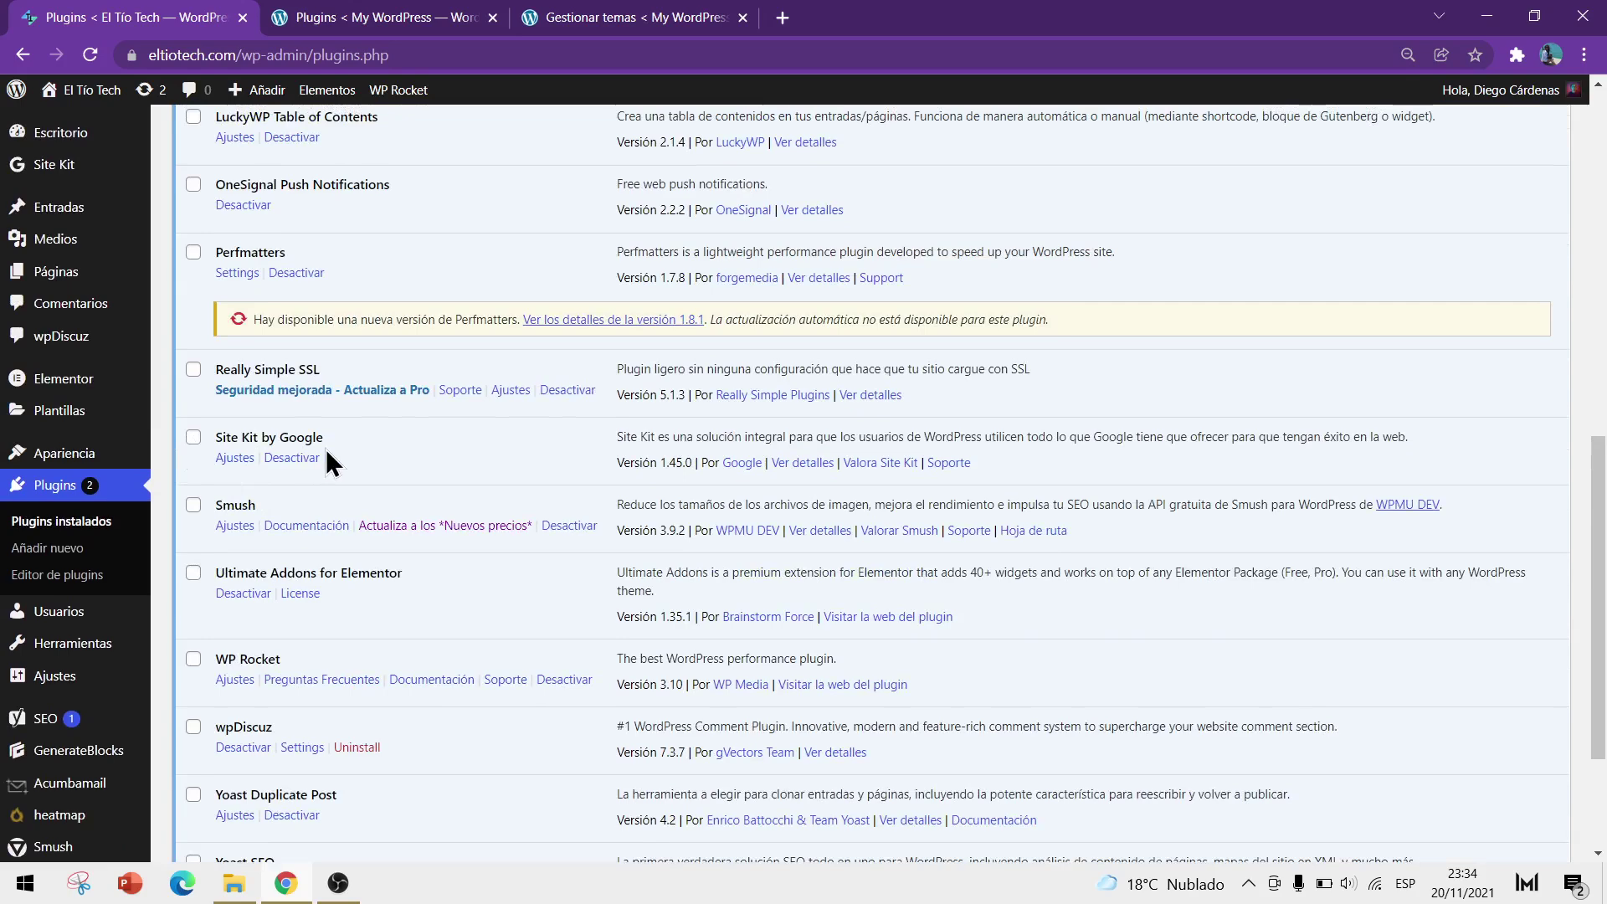
- Finish reviewing the El Tío Tech plugin list, switch to the demo site and look over its SiteGround Security dashboard
scroll(321, 499, "up", 6)
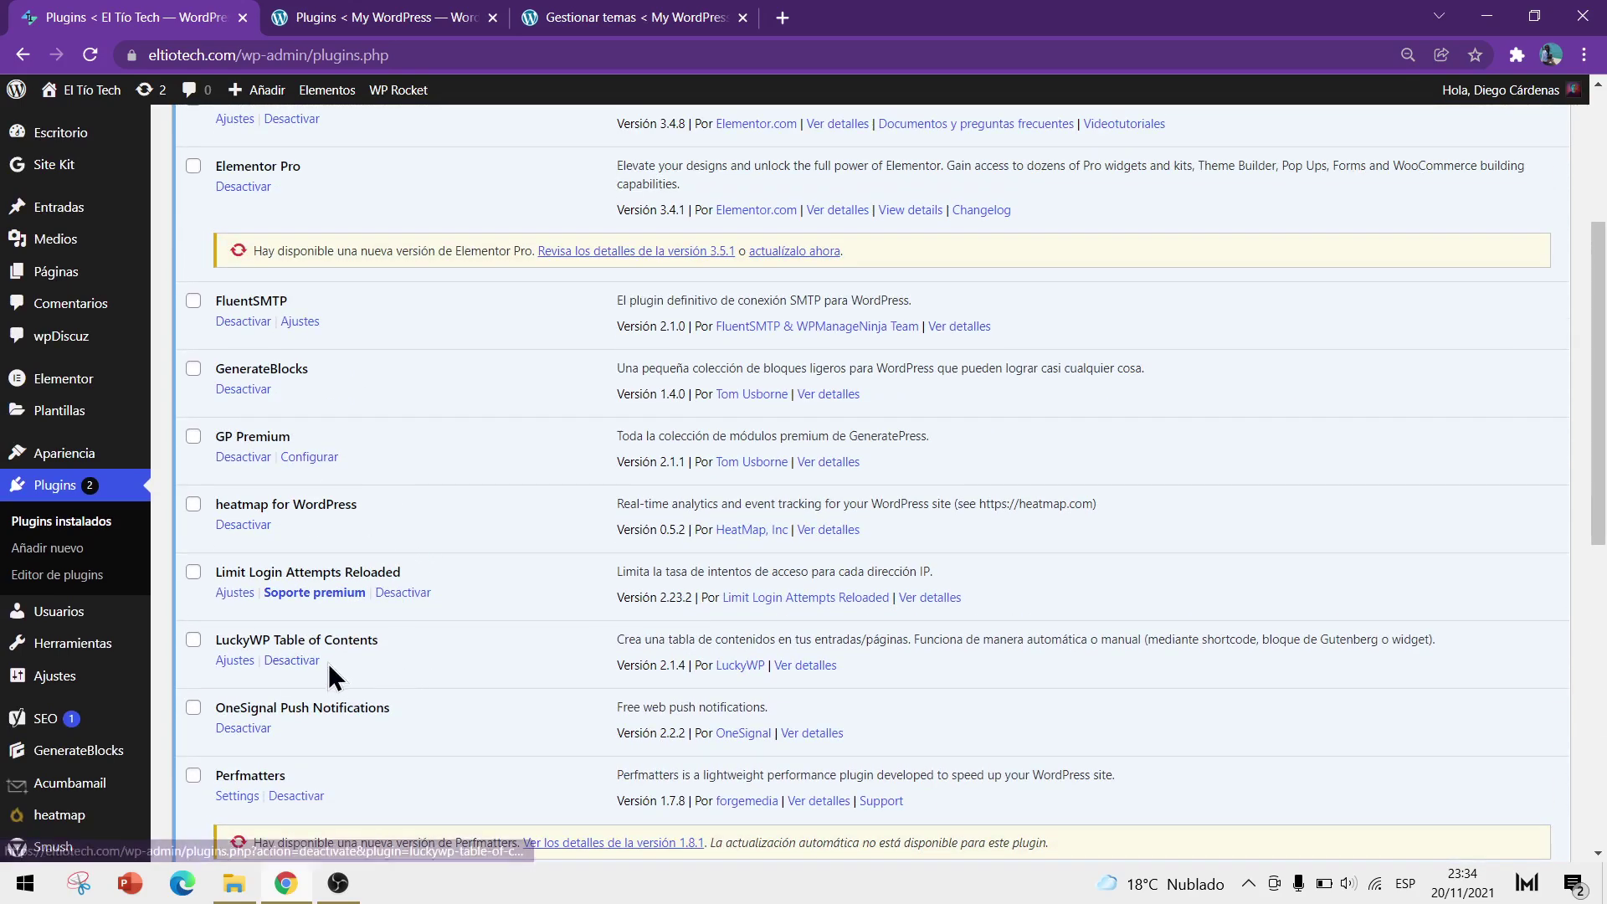
scroll(343, 644, "up", 4)
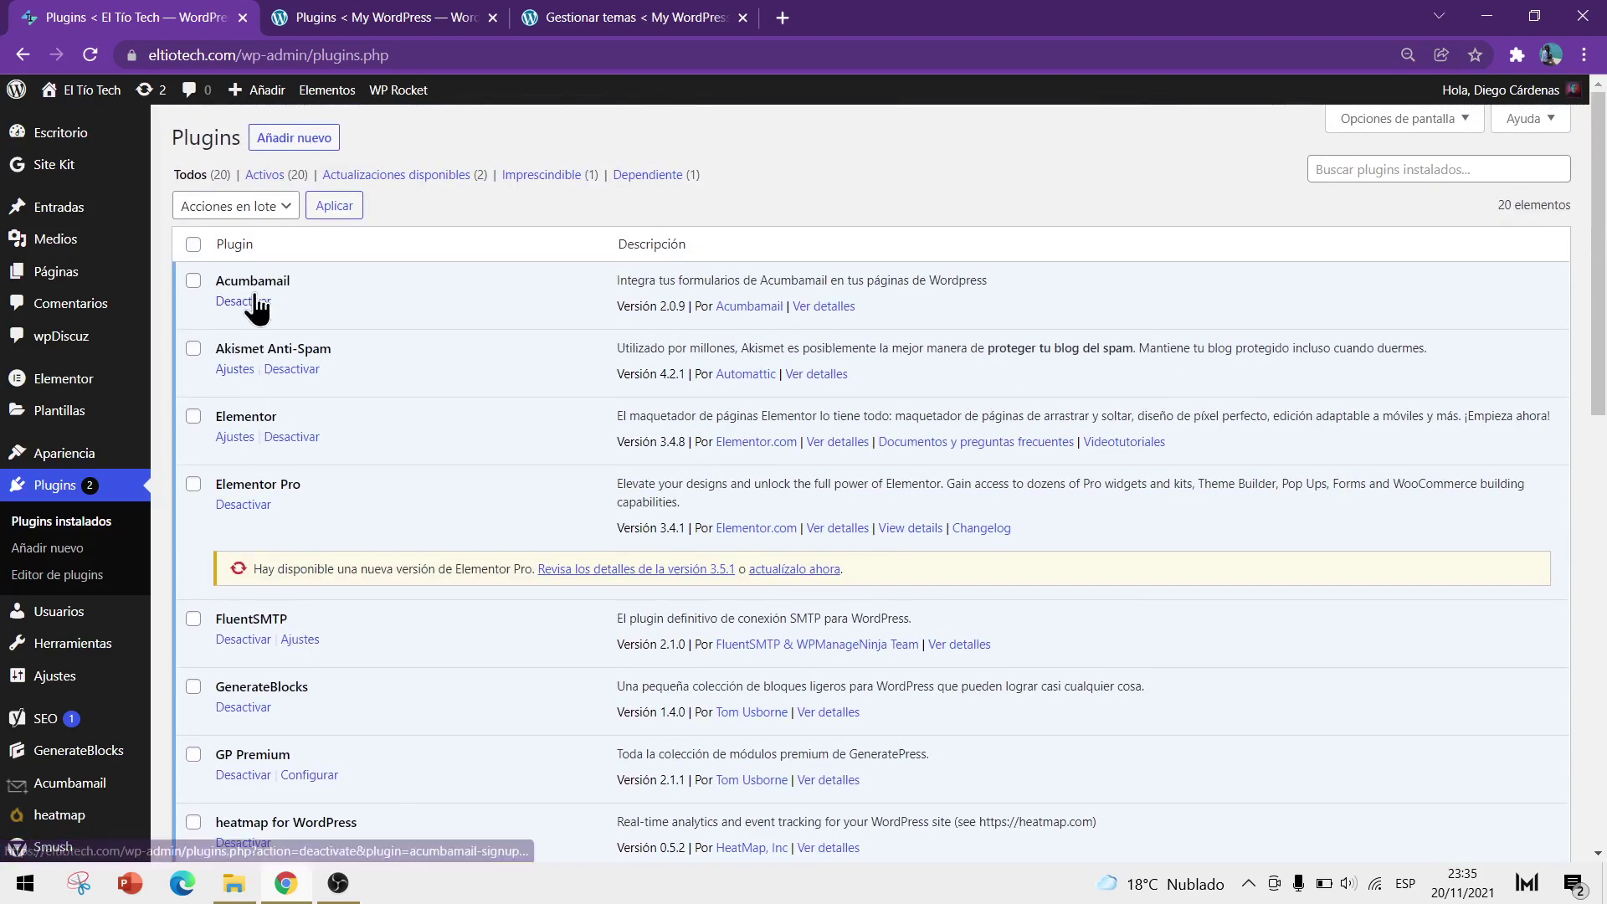
left_click(373, 32)
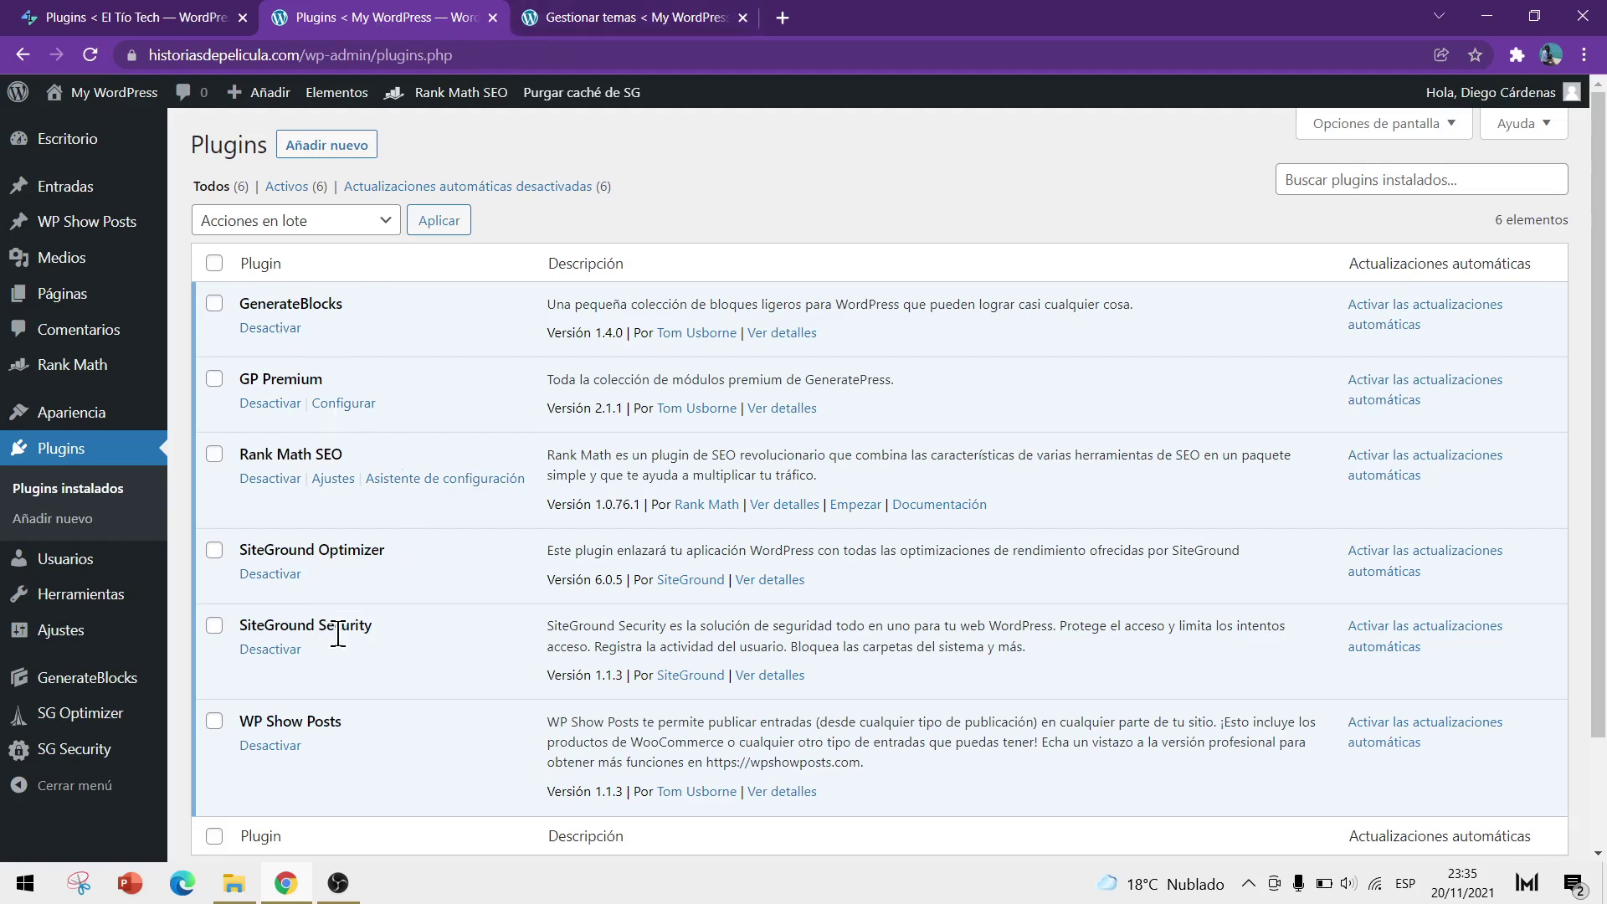
left_click(80, 747)
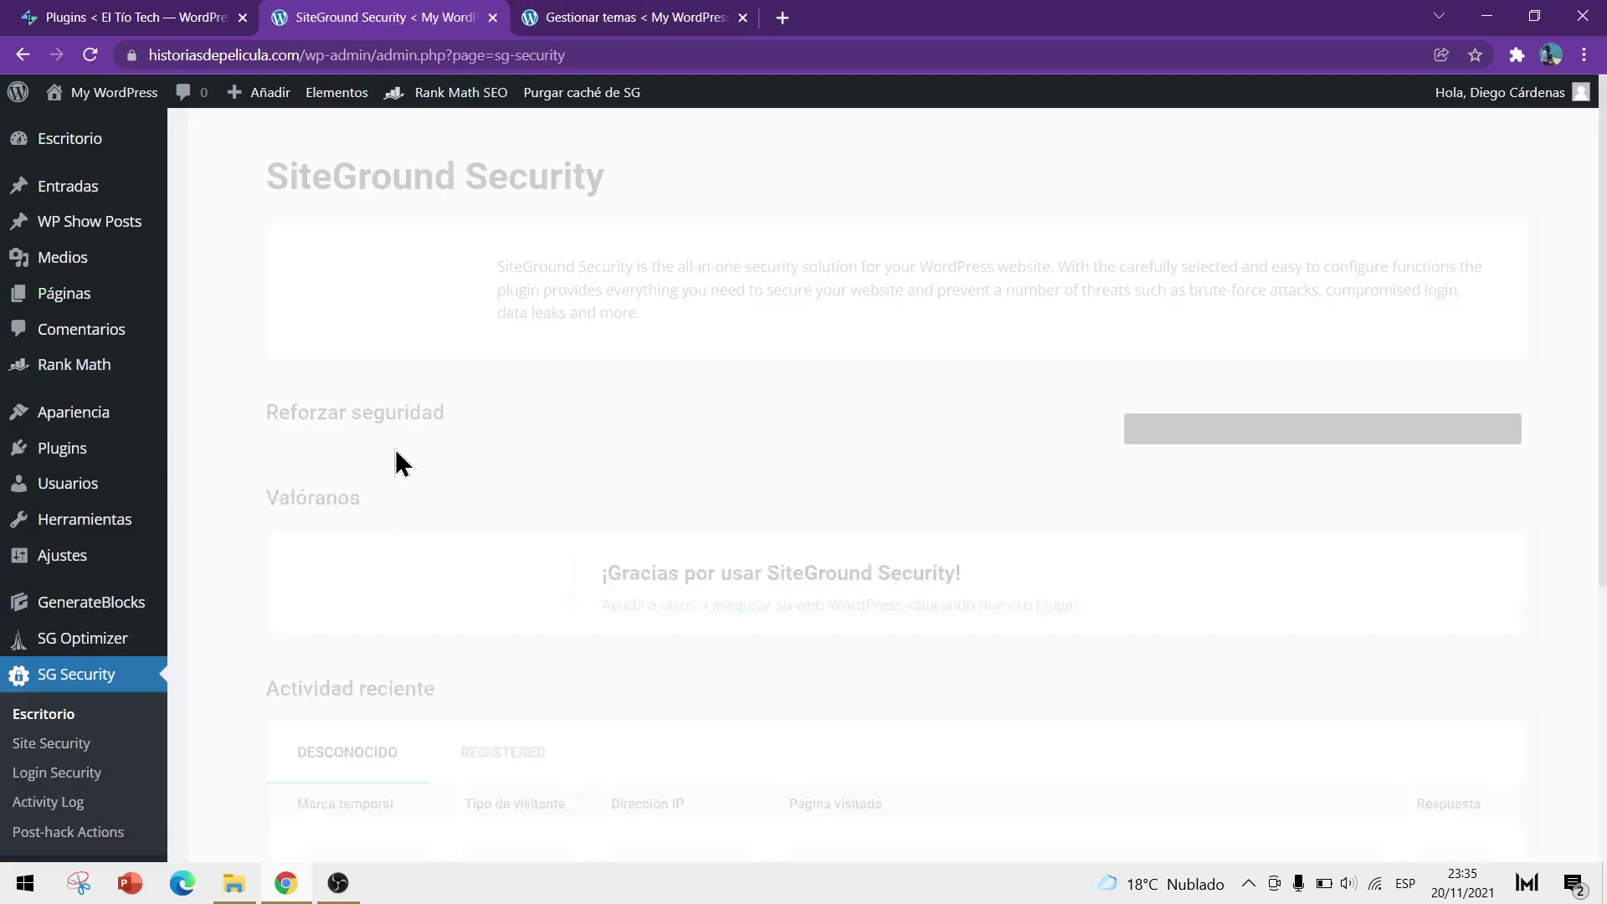
scroll(642, 448, "down", 4)
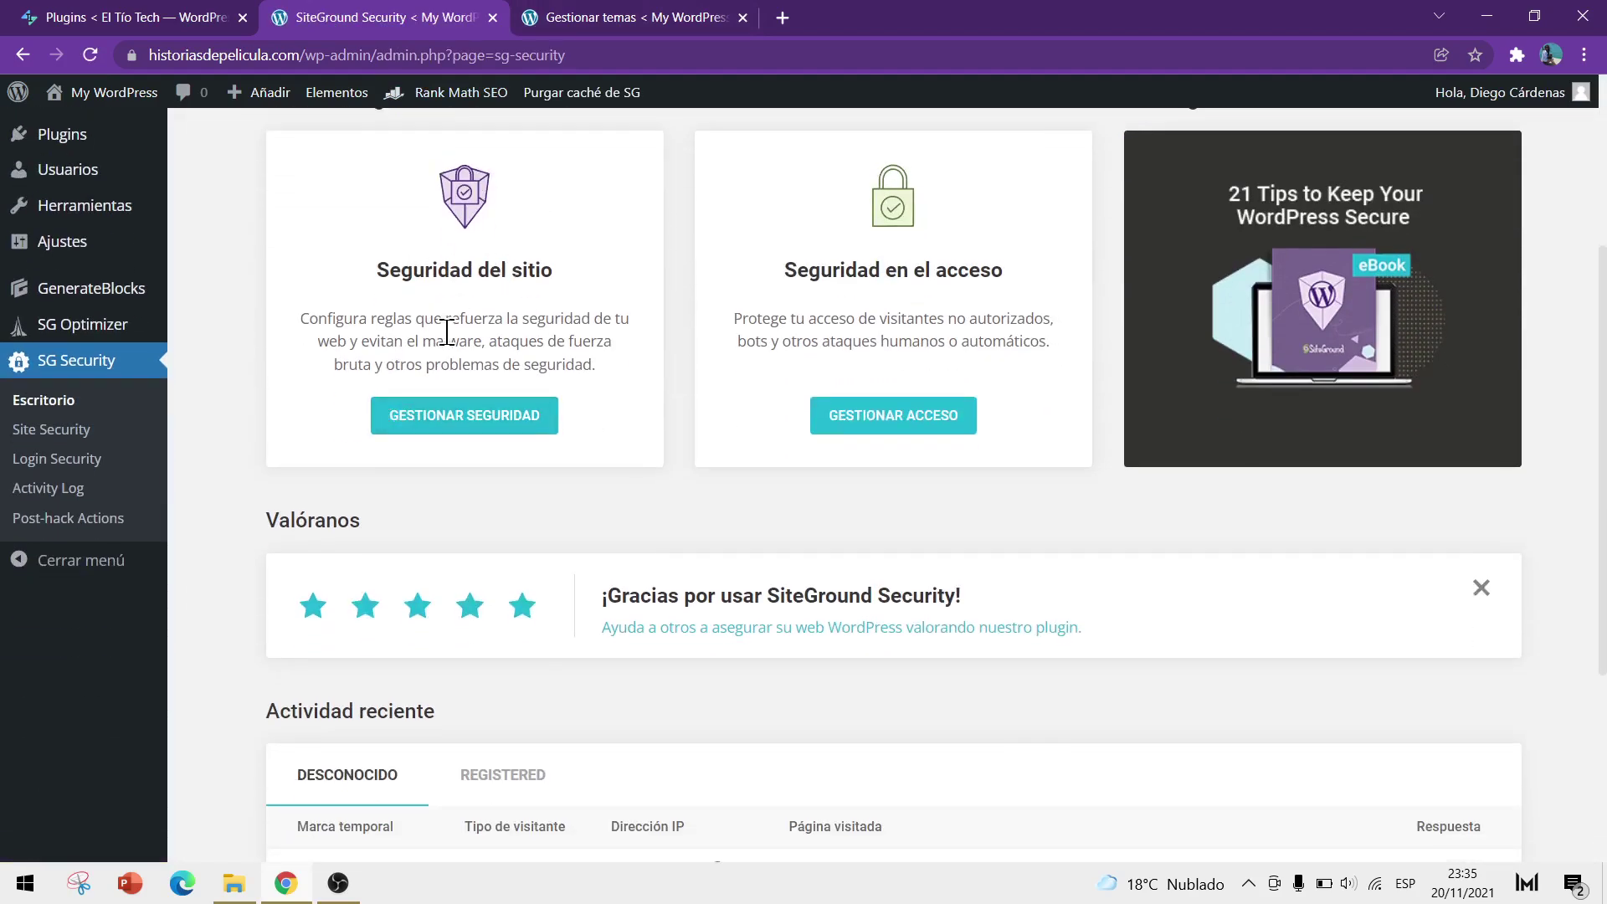
scroll(644, 377, "down", 3)
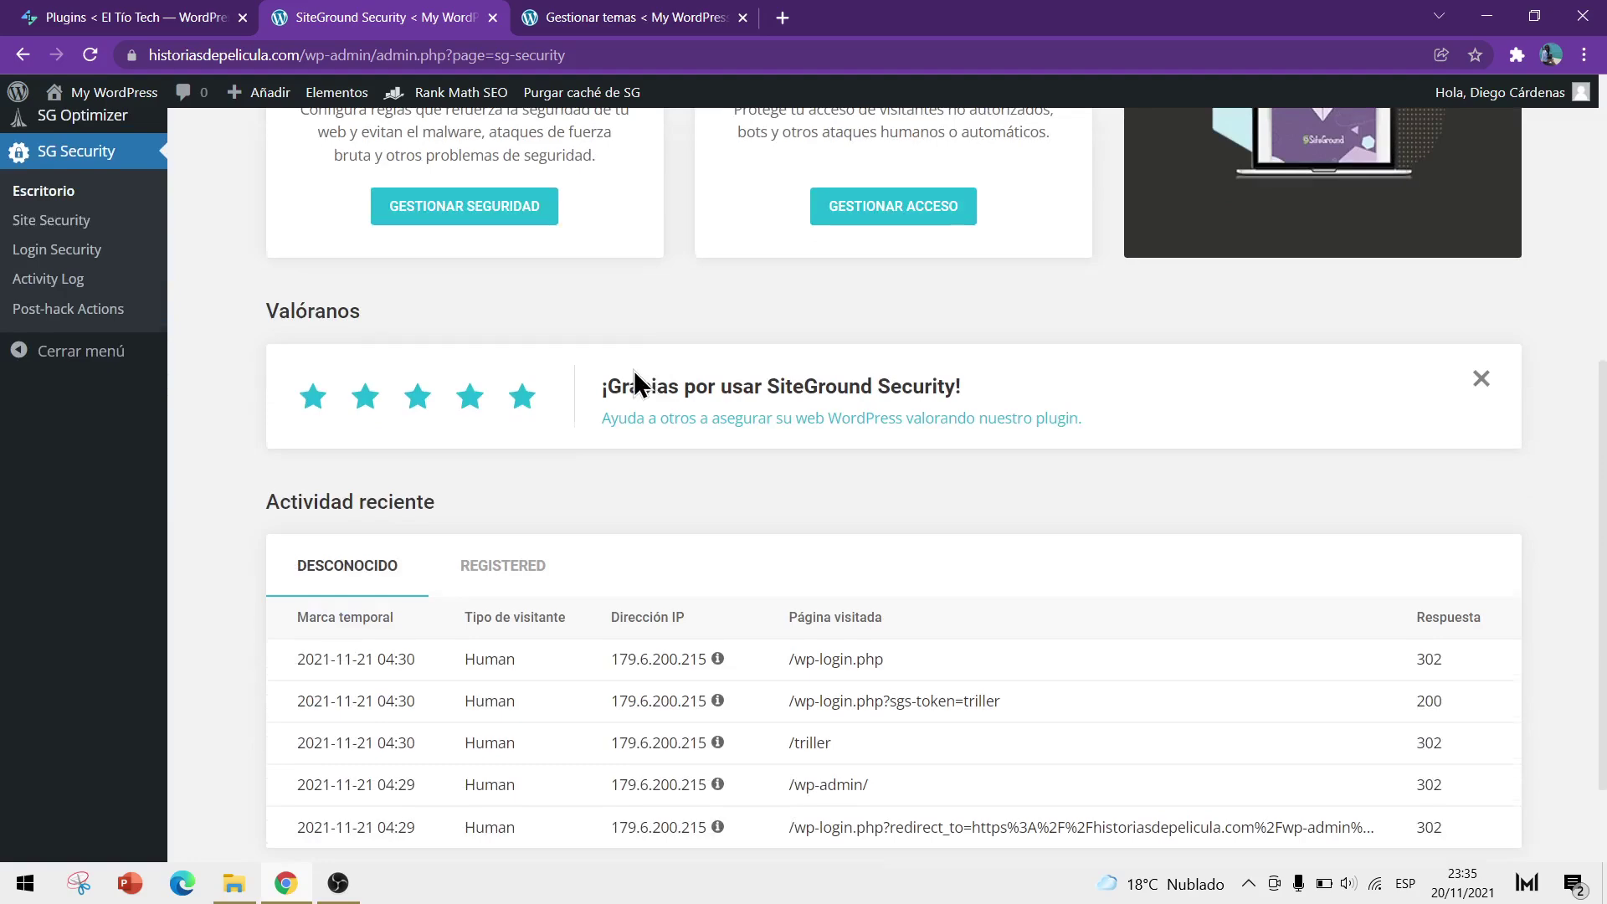
scroll(611, 368, "up", 1)
- Open SiteGround Security's site security settings and examine the options from system folder protection through deleting the default Readme.html
left_click(502, 280)
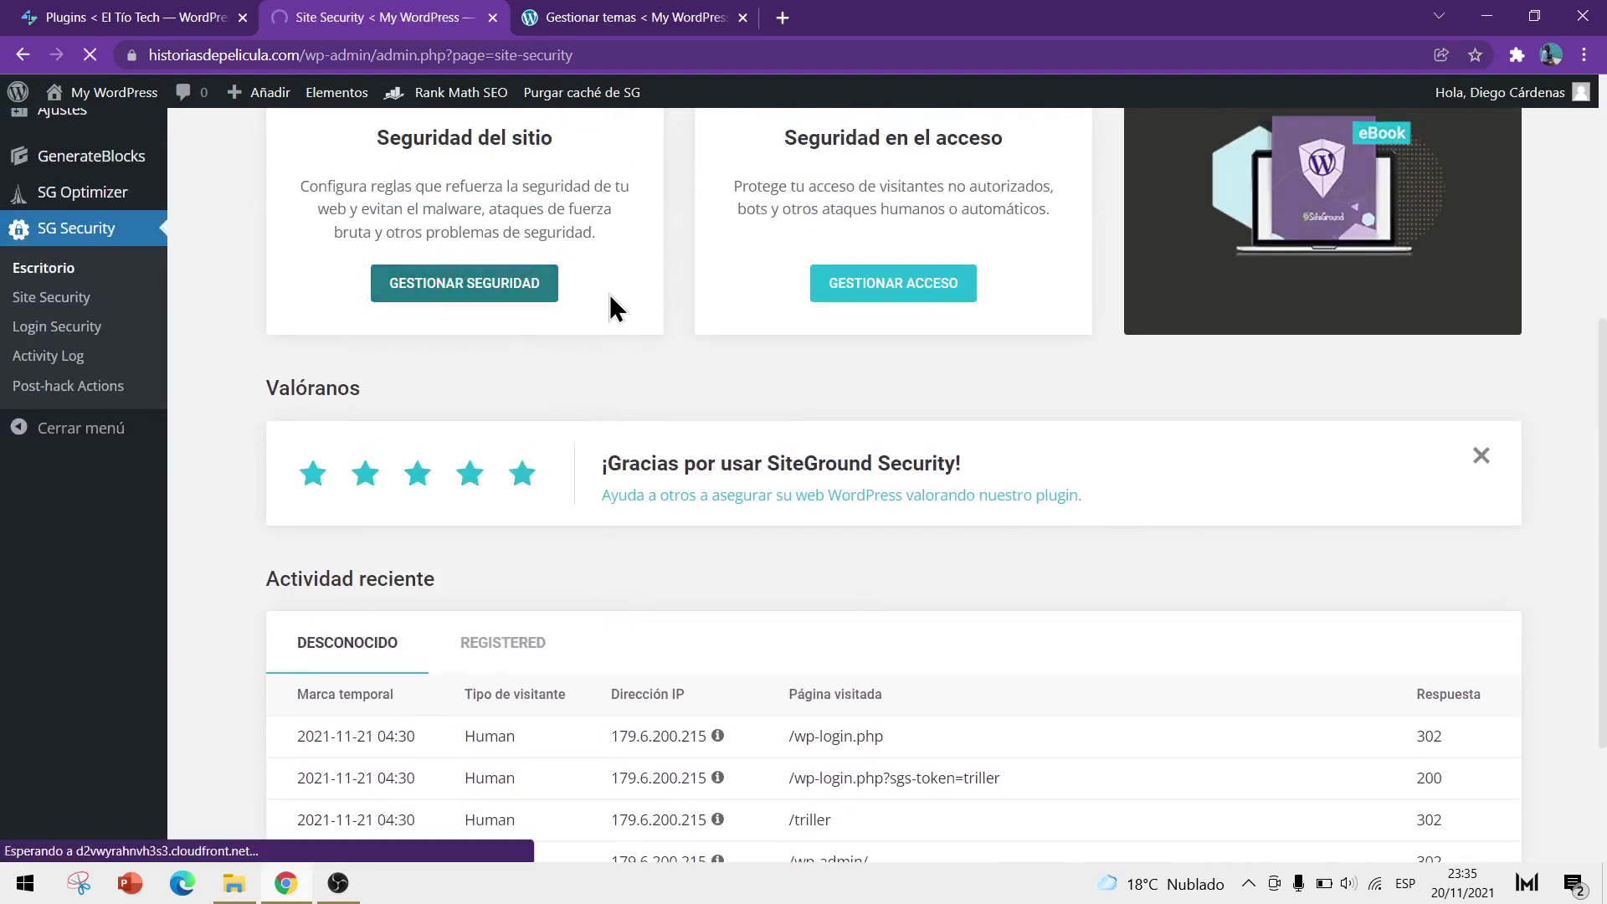
scroll(655, 330, "down", 2)
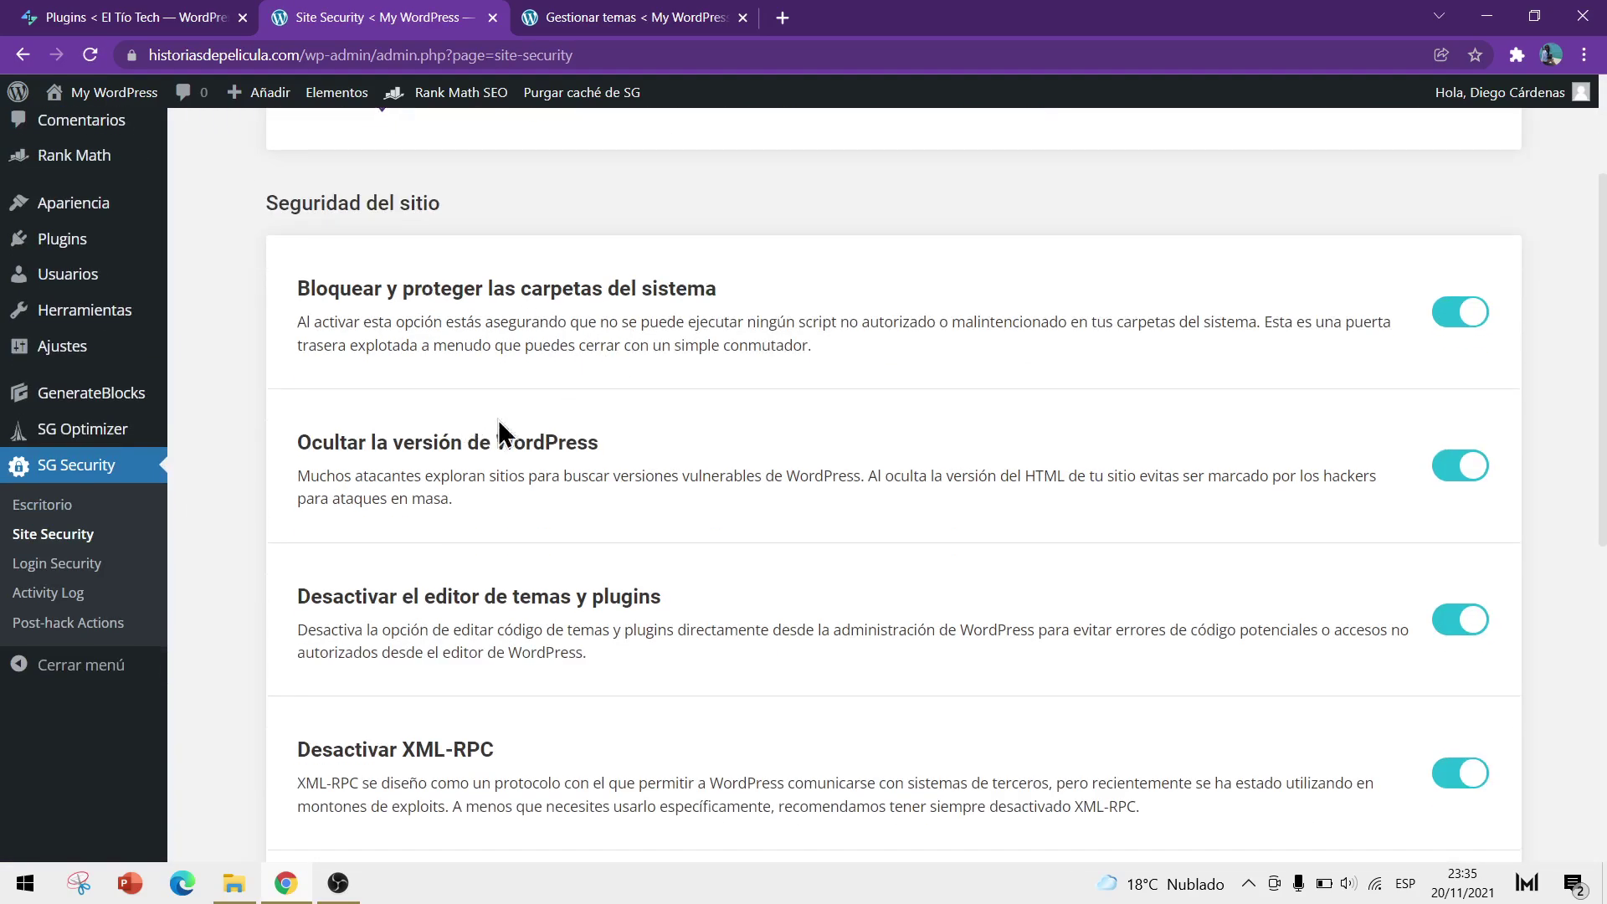
scroll(493, 288, "down", 2)
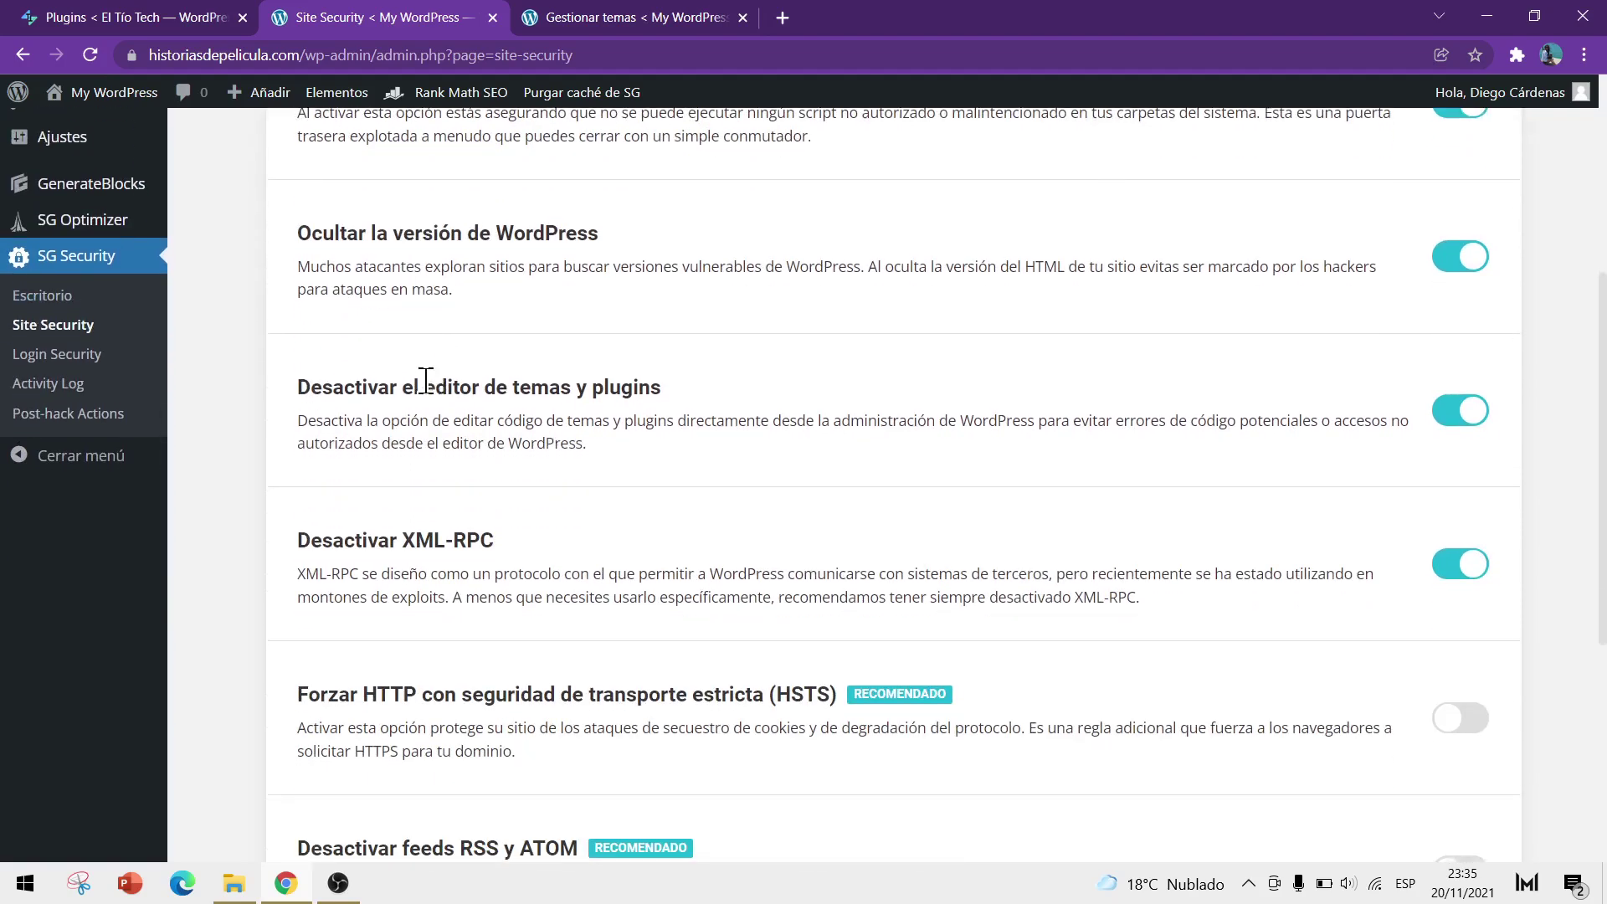
scroll(632, 389, "down", 2)
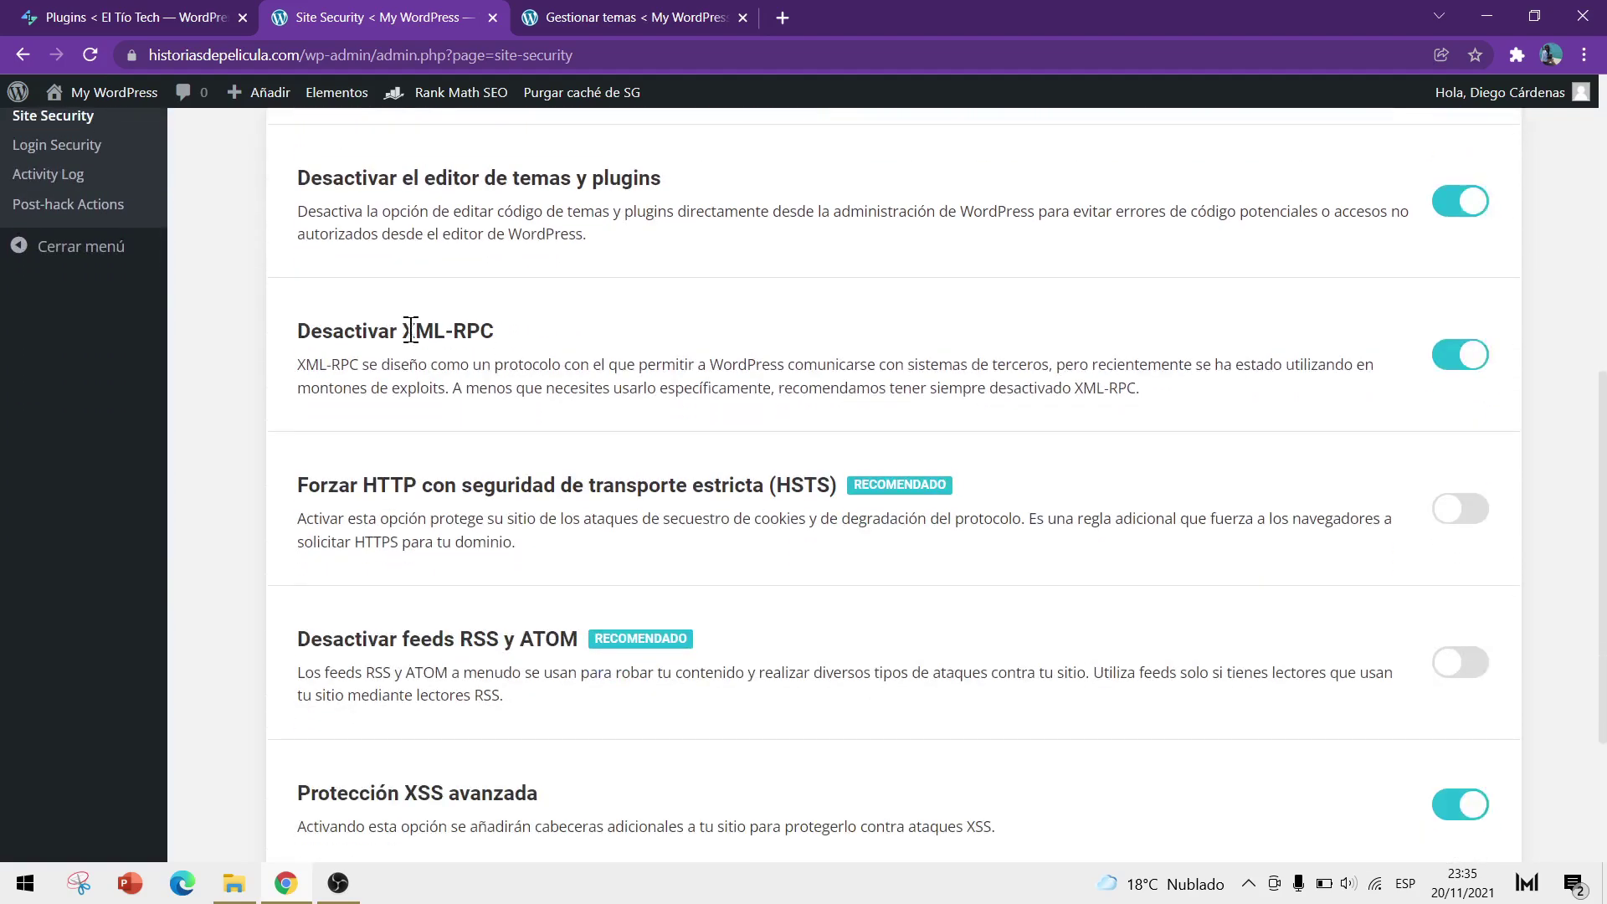
scroll(433, 363, "down", 1)
scroll(553, 351, "down", 1)
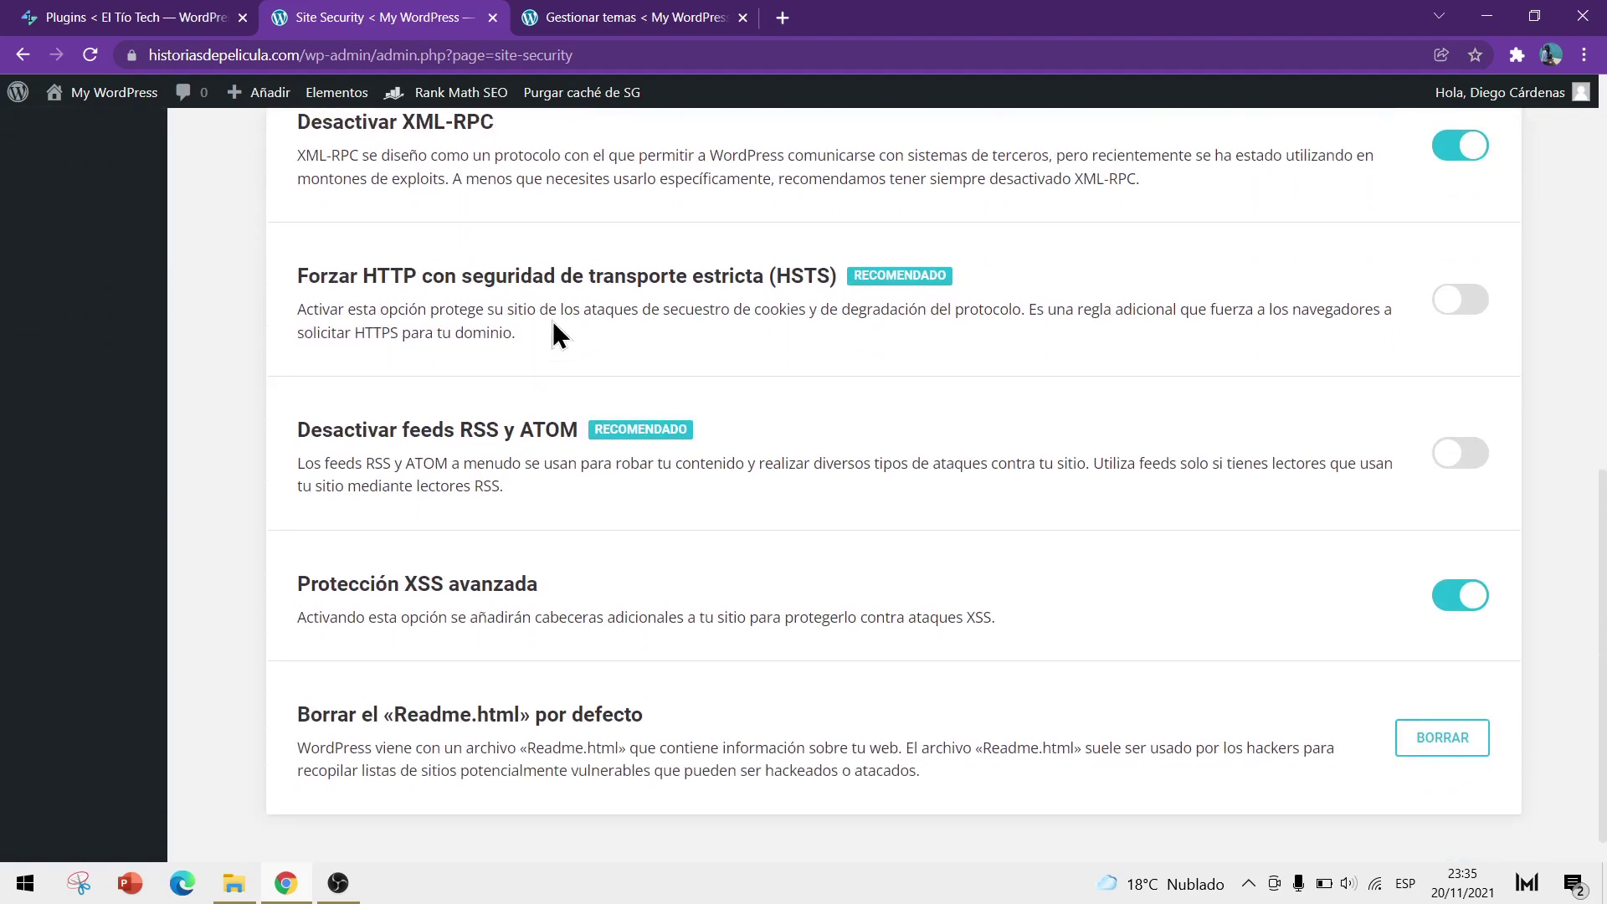
scroll(445, 567, "down", 1)
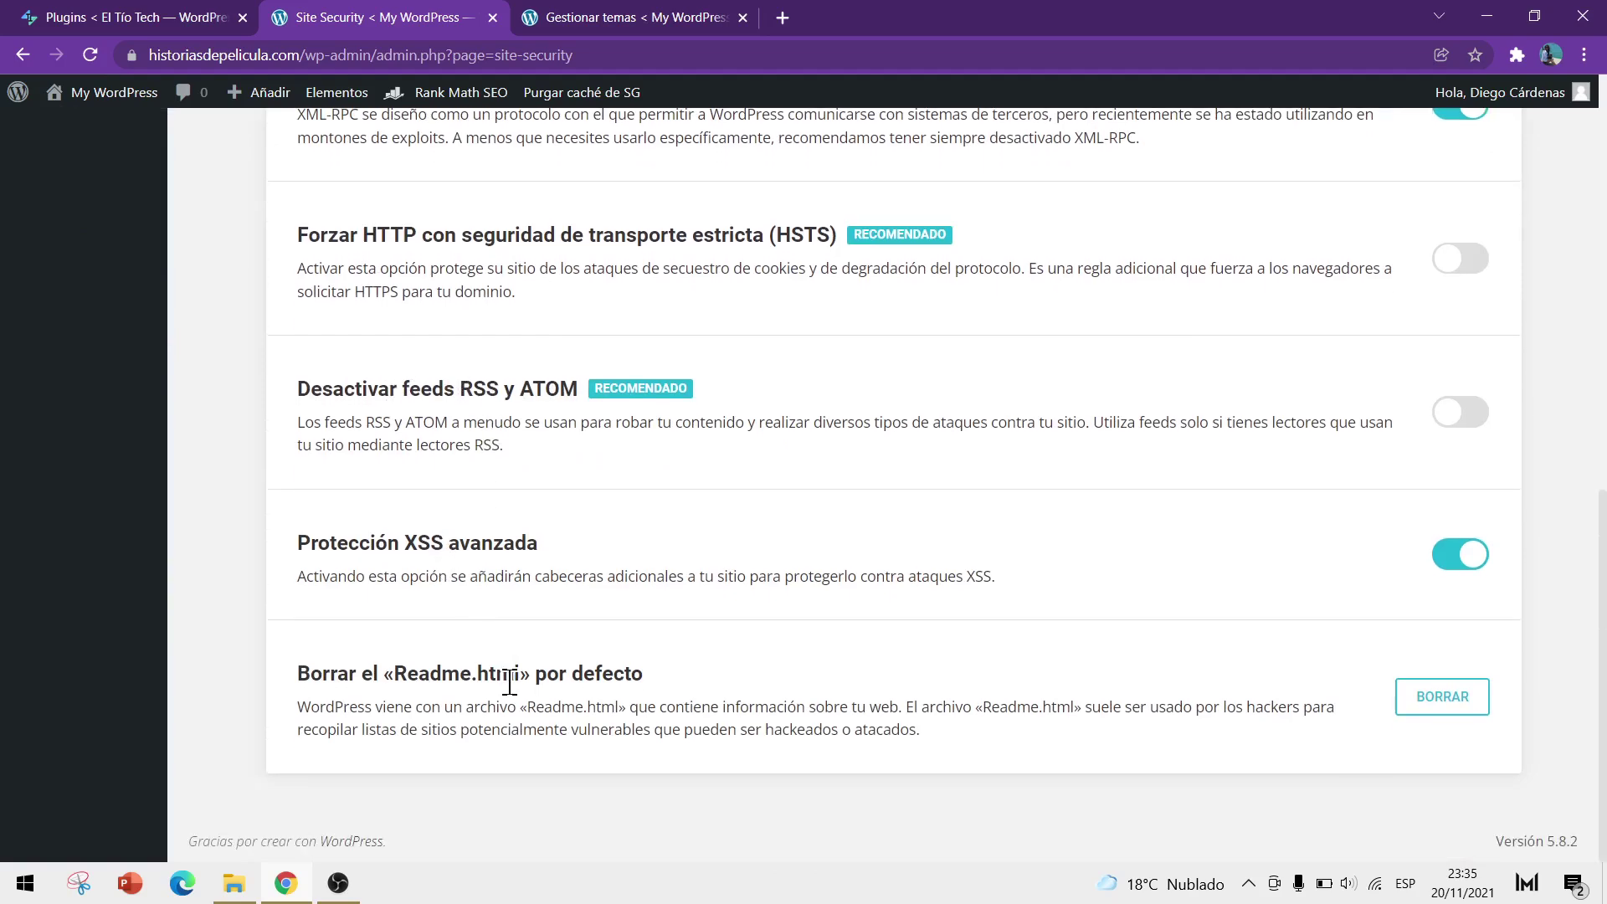
scroll(509, 682, "up", 8)
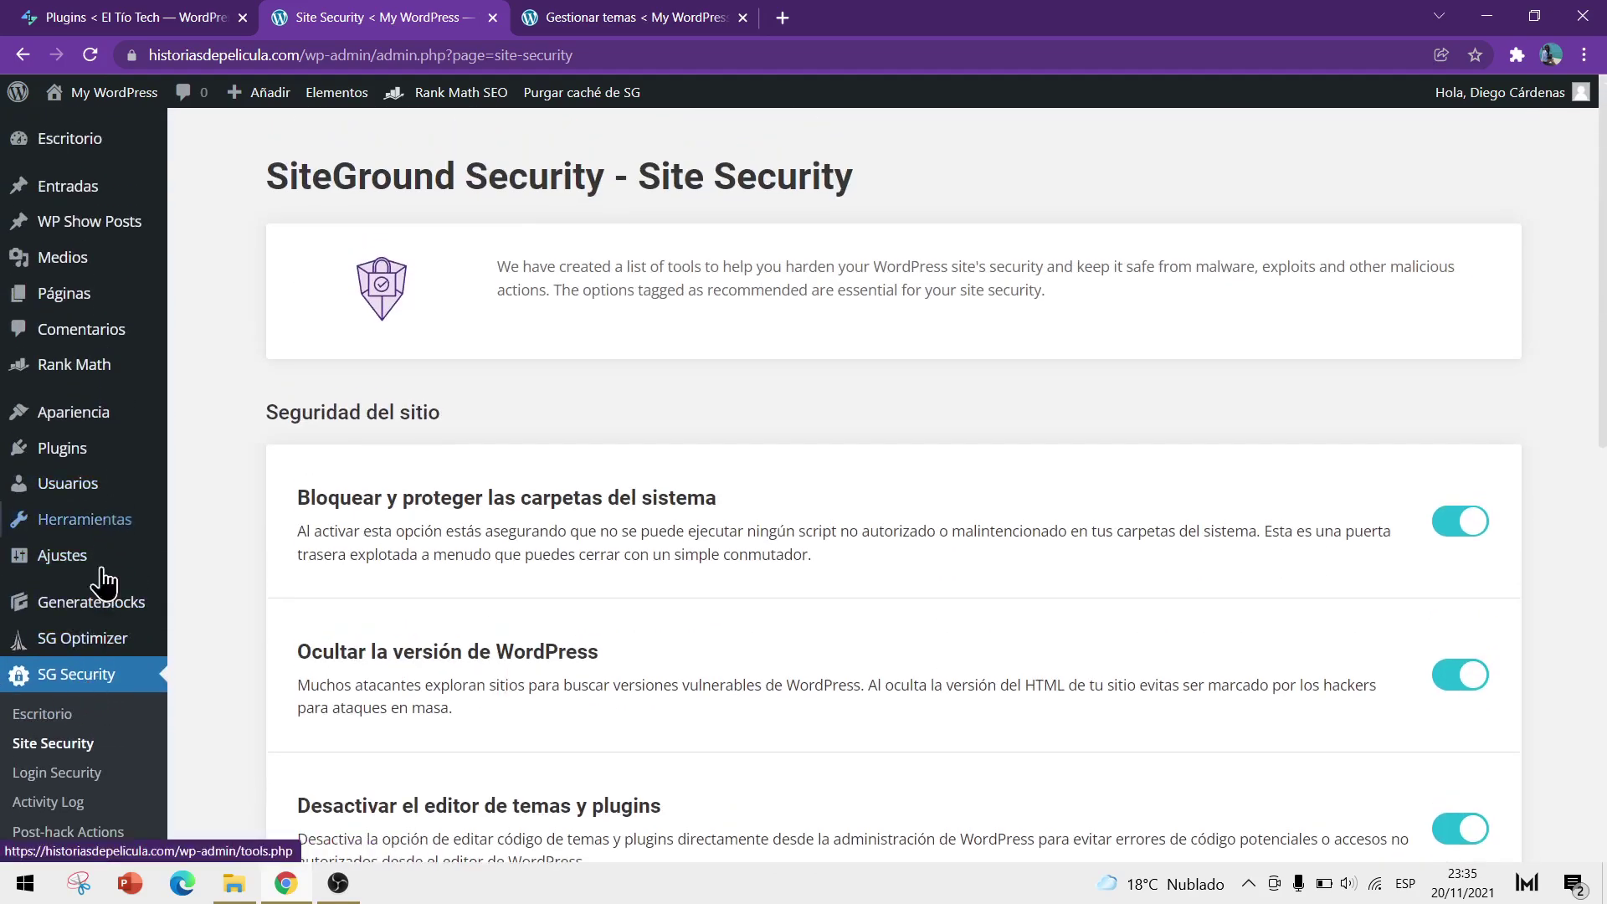
- Open SiteGround Optimizer and examine its dynamic cache, Entorno, Portada and Medios optimization sections
left_click(98, 650)
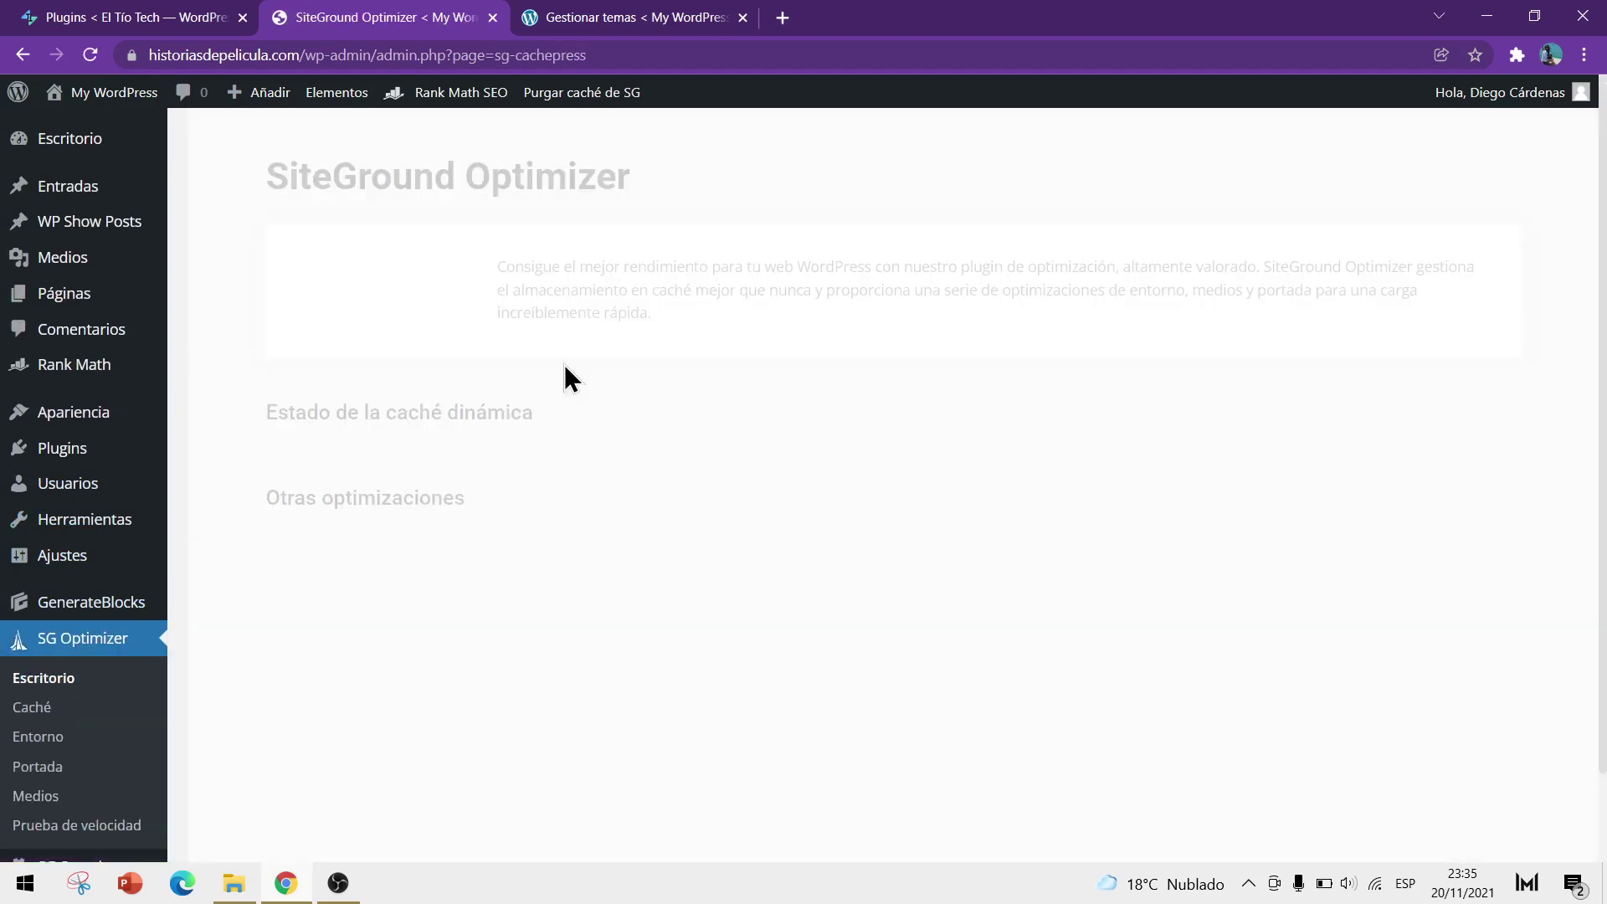
scroll(903, 461, "down", 4)
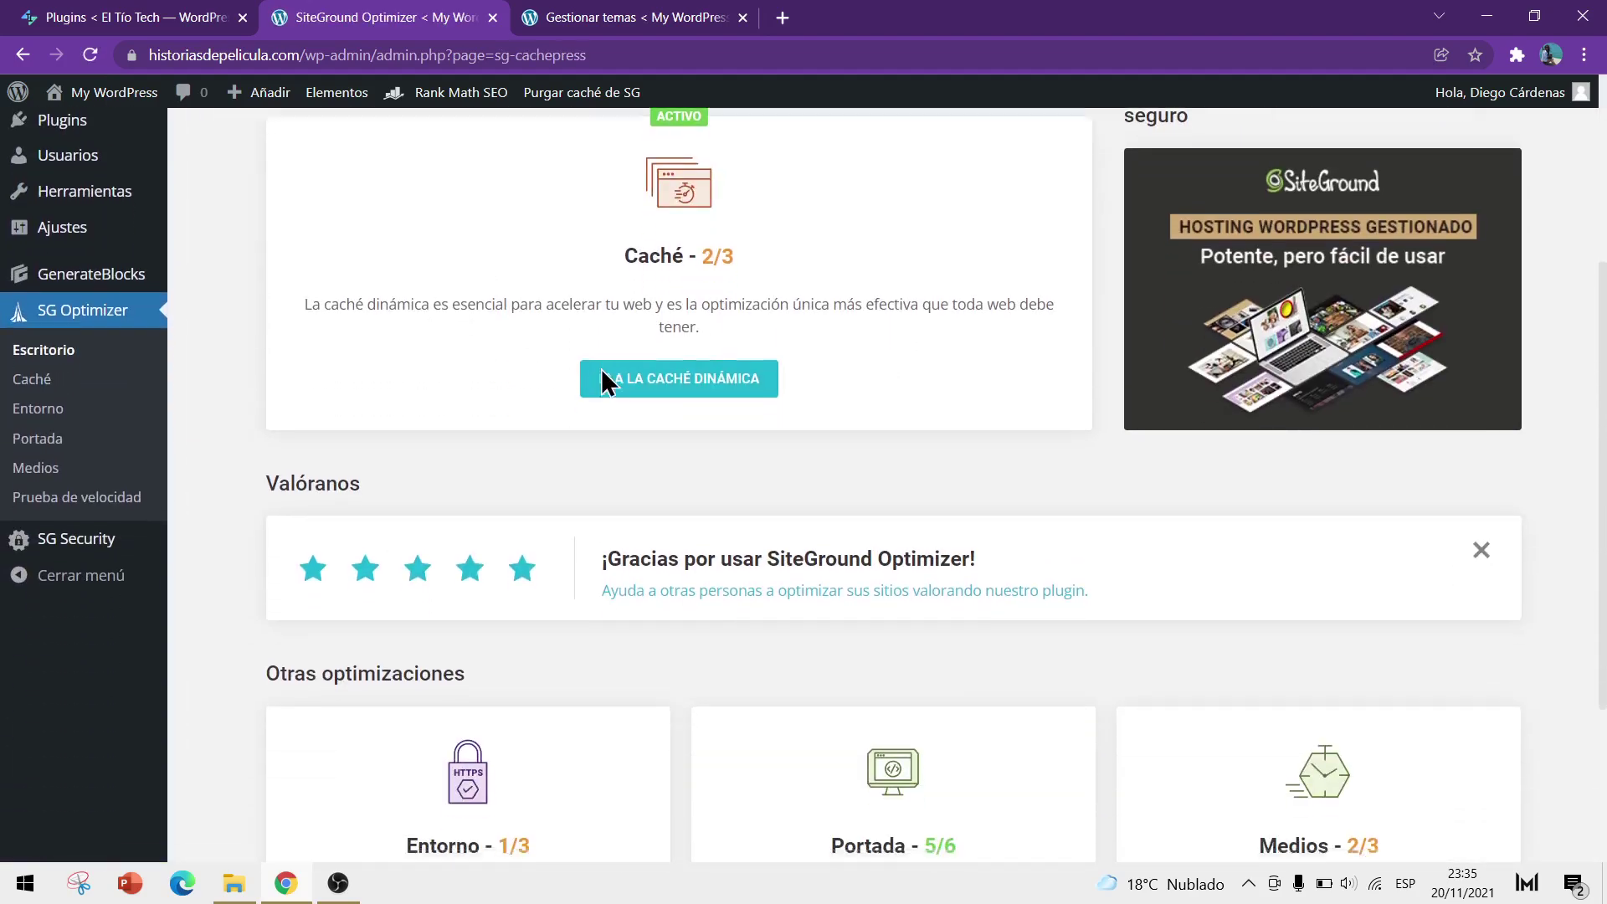
scroll(603, 380, "down", 2)
scroll(732, 566, "up", 2)
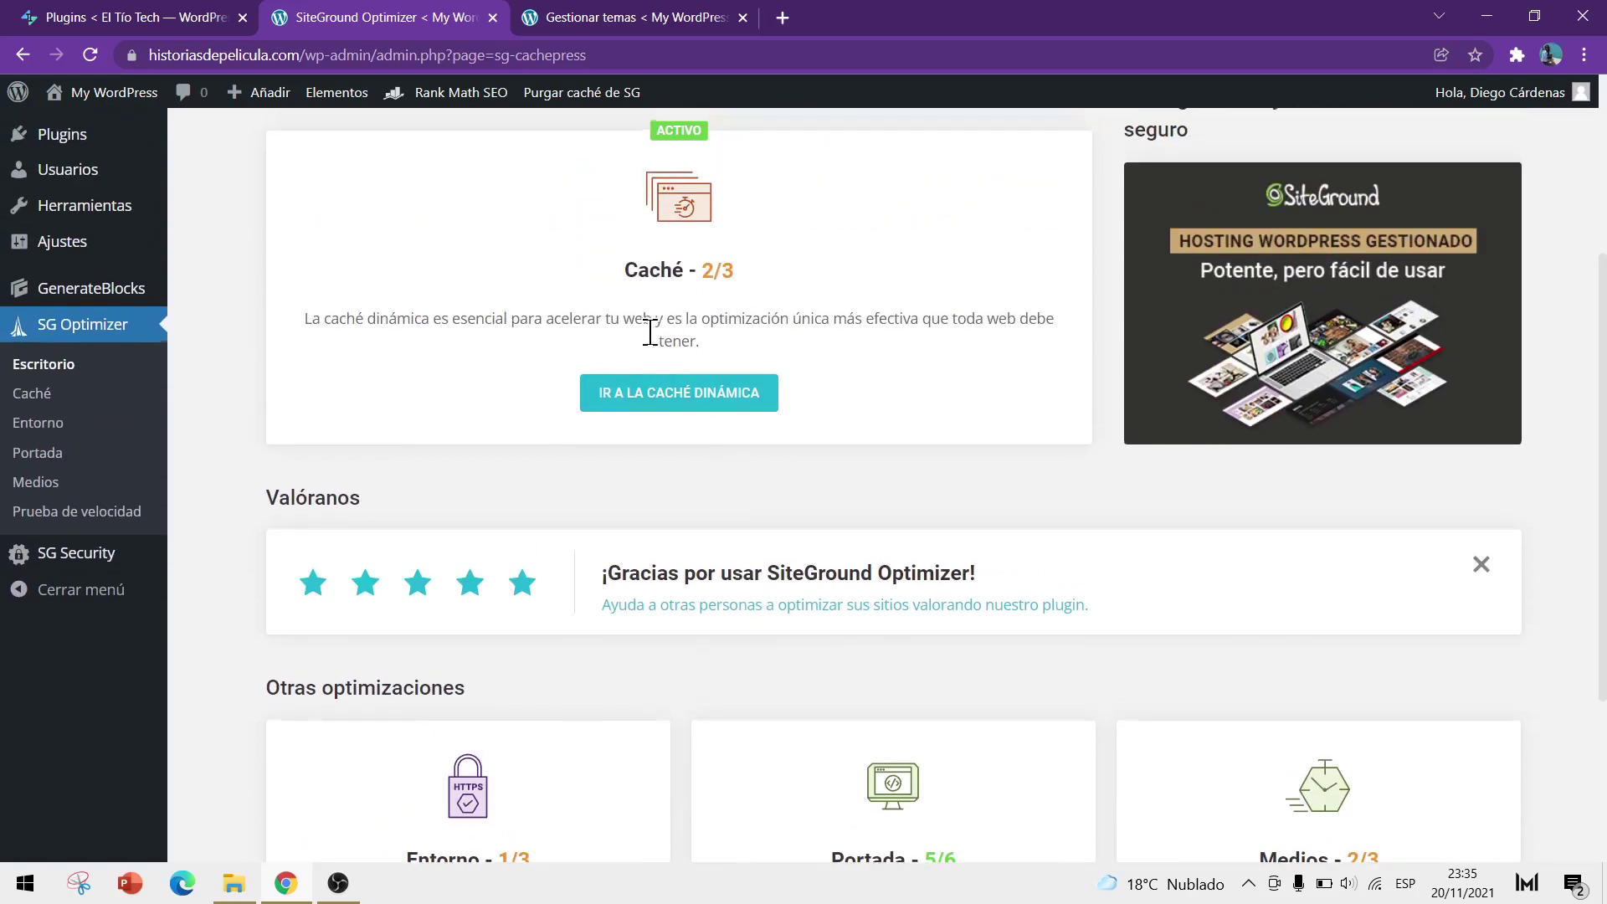
scroll(645, 335, "down", 3)
scroll(695, 519, "up", 1)
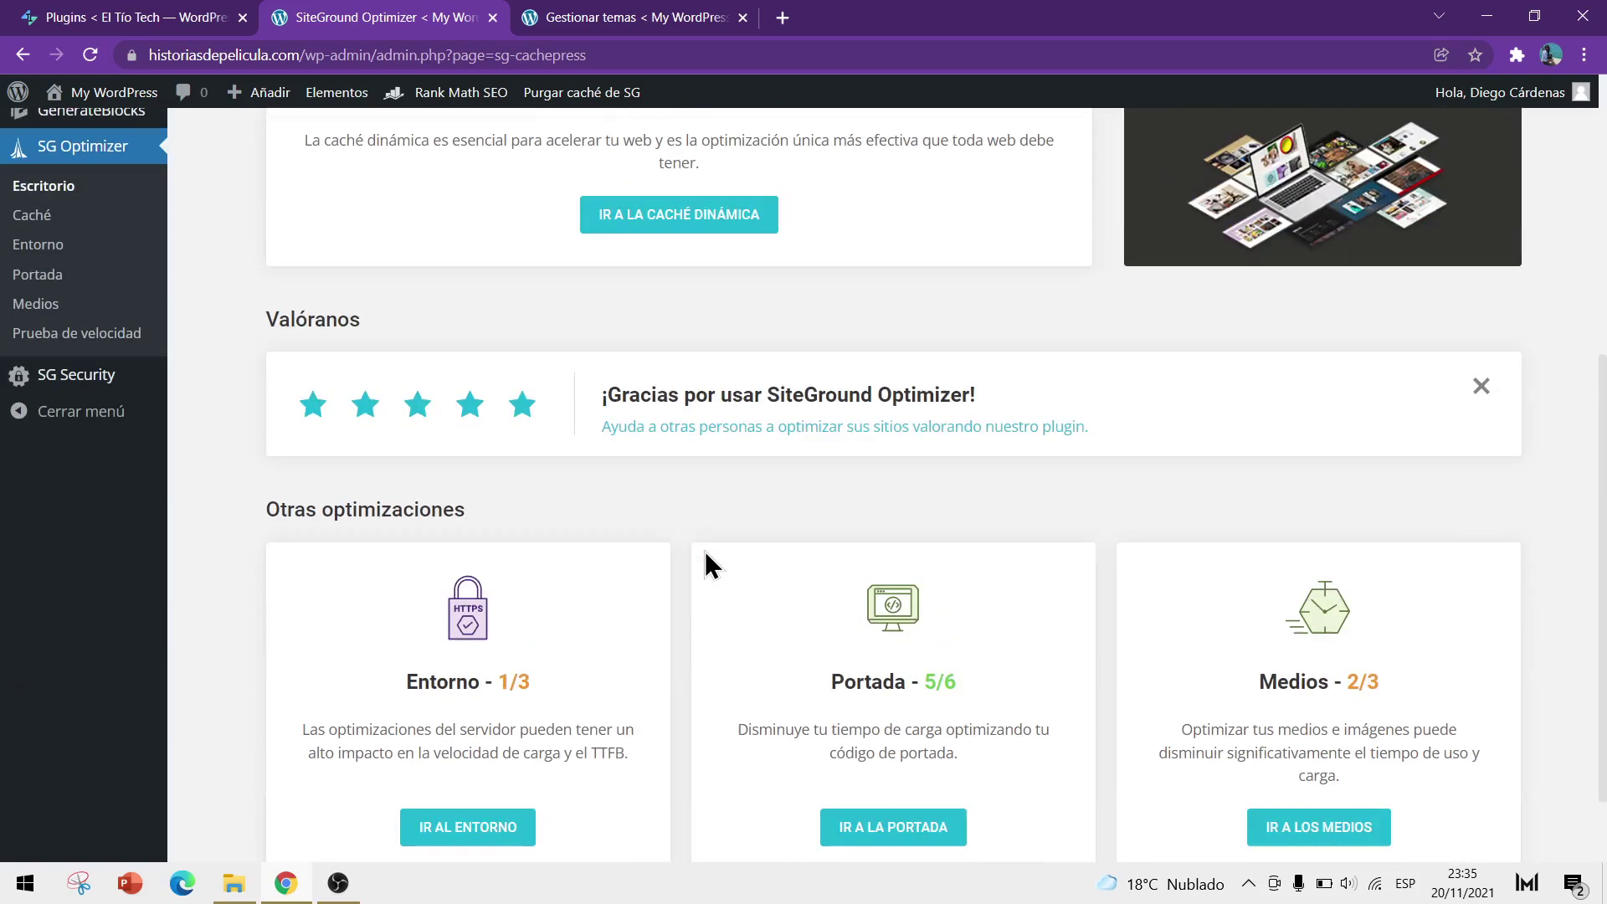
scroll(754, 637, "down", 1)
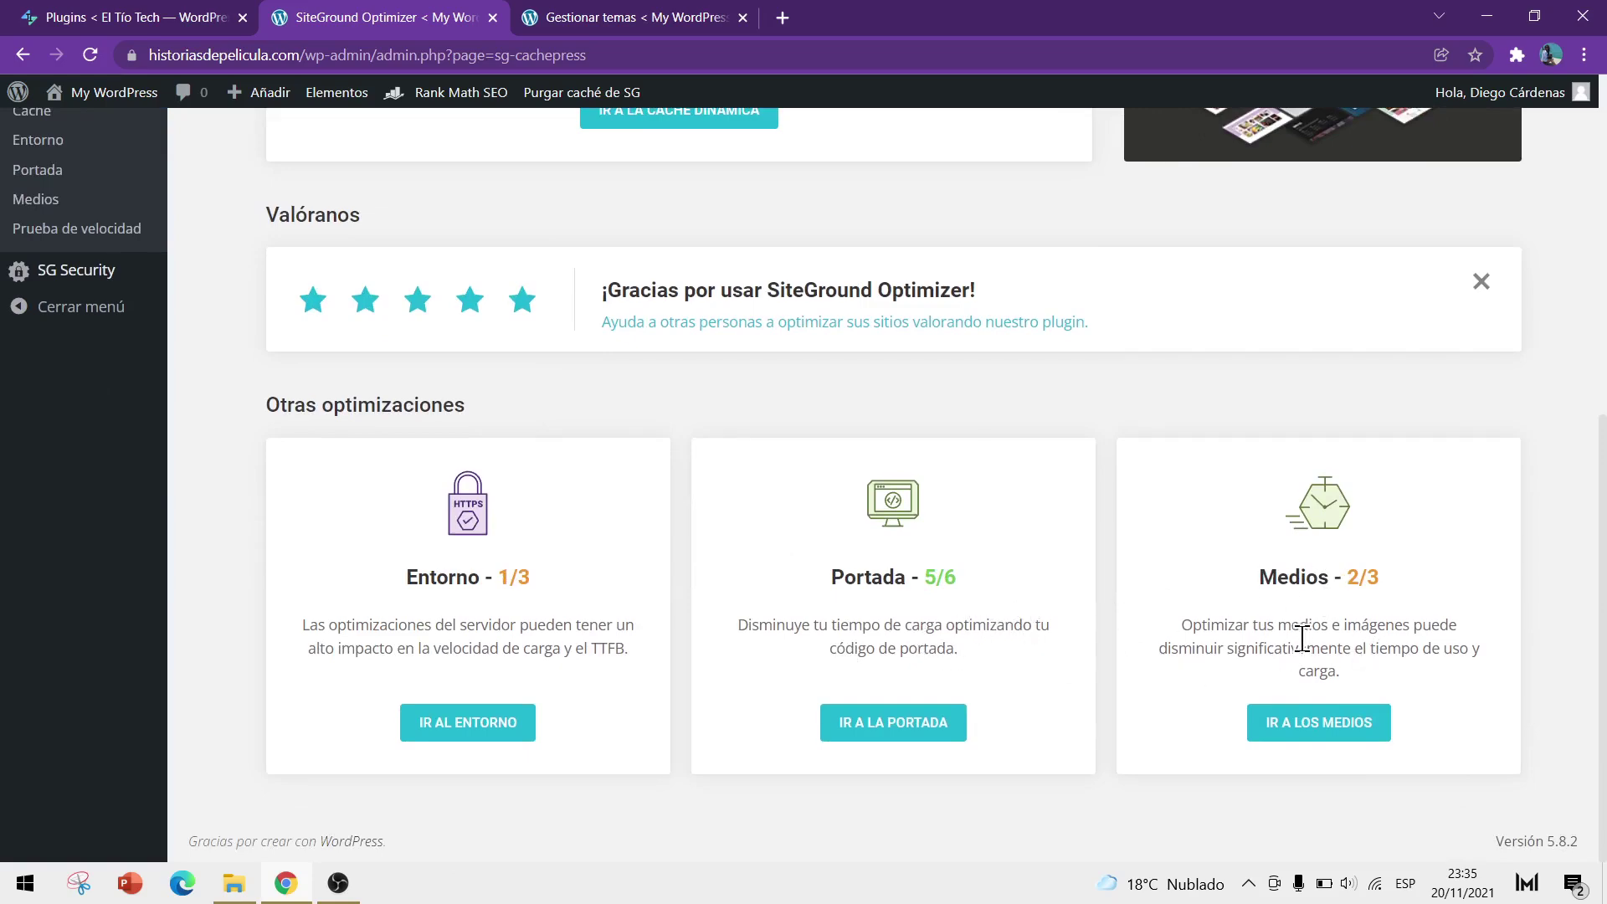
scroll(1234, 650, "up", 3)
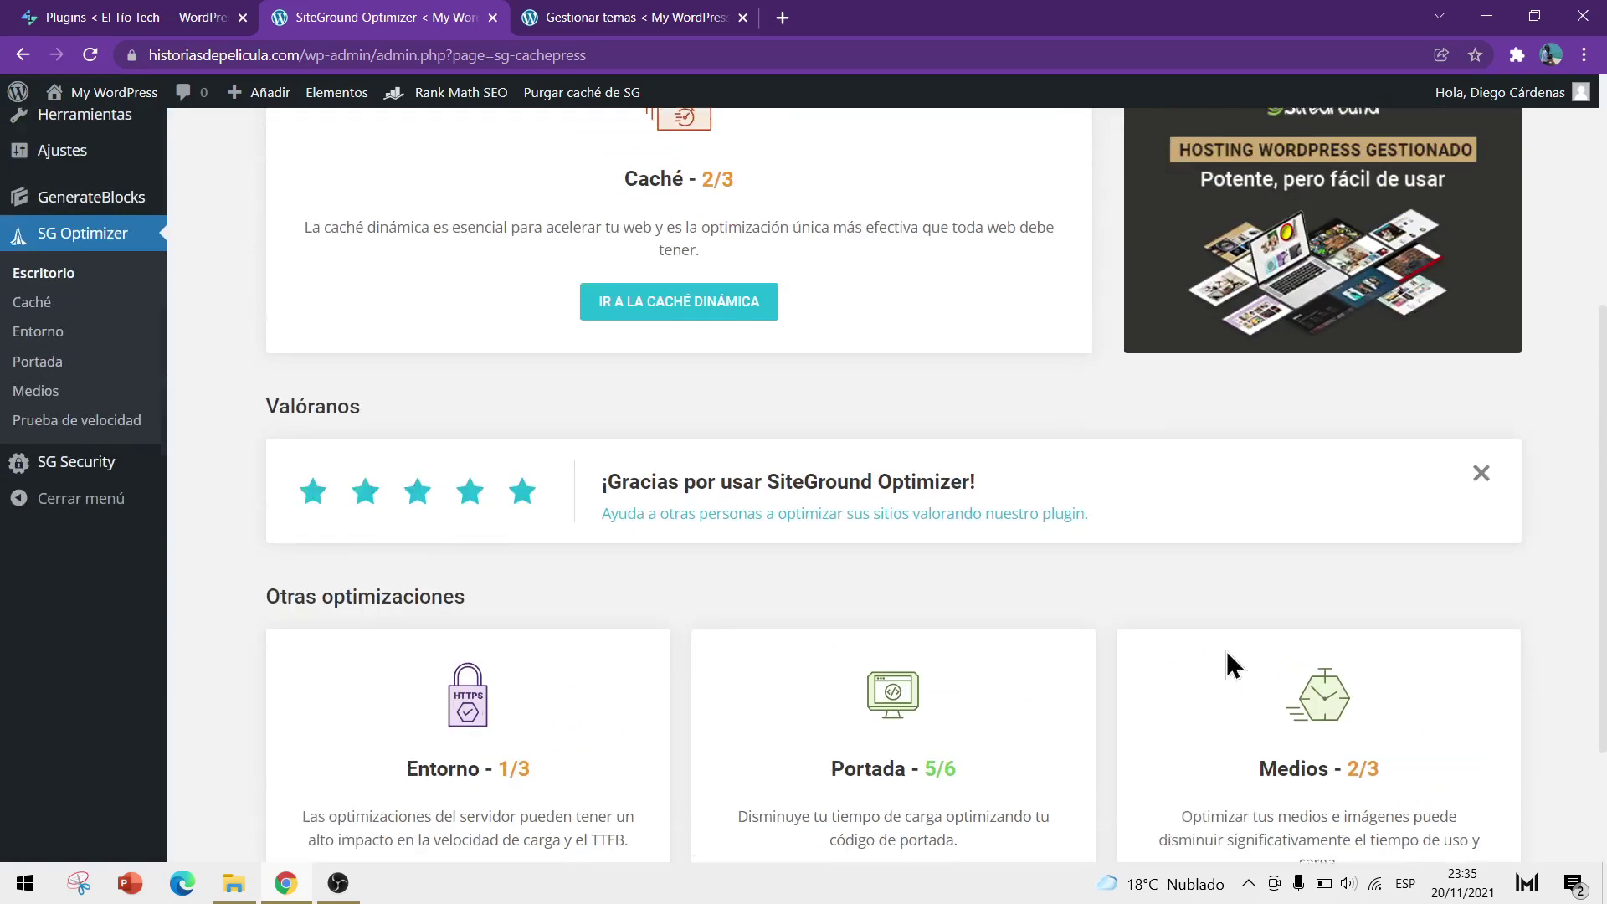
scroll(1153, 660, "up", 2)
scroll(1168, 646, "up", 2)
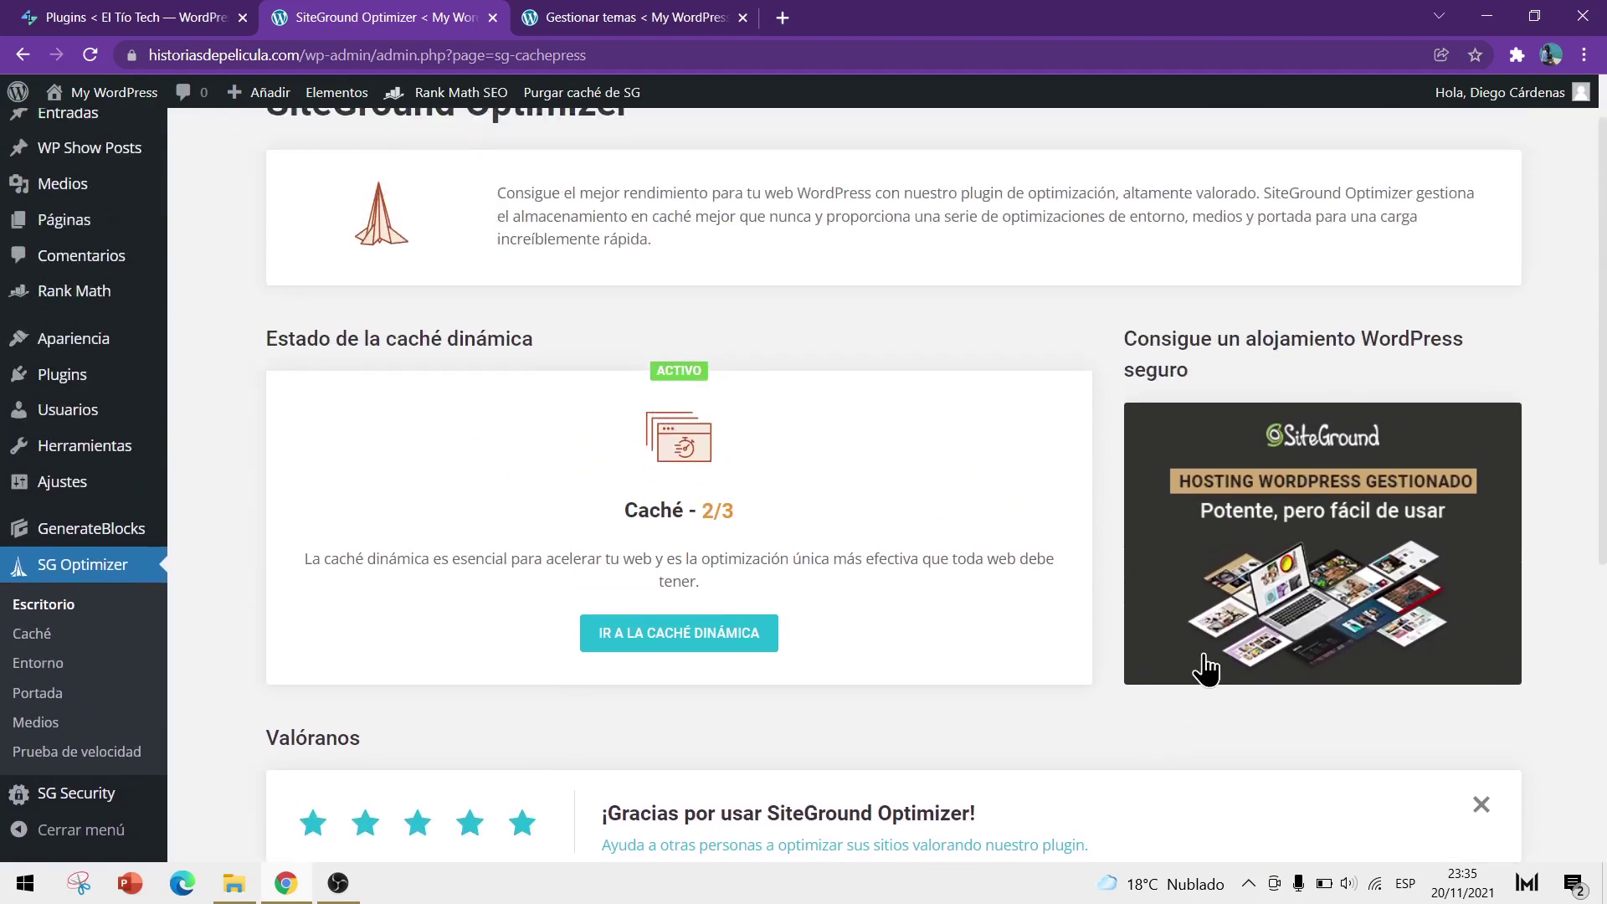
- Open the demo site's installed plugins list, switch to the El Tío Tech site and view its homepage
mouse_move(73, 455)
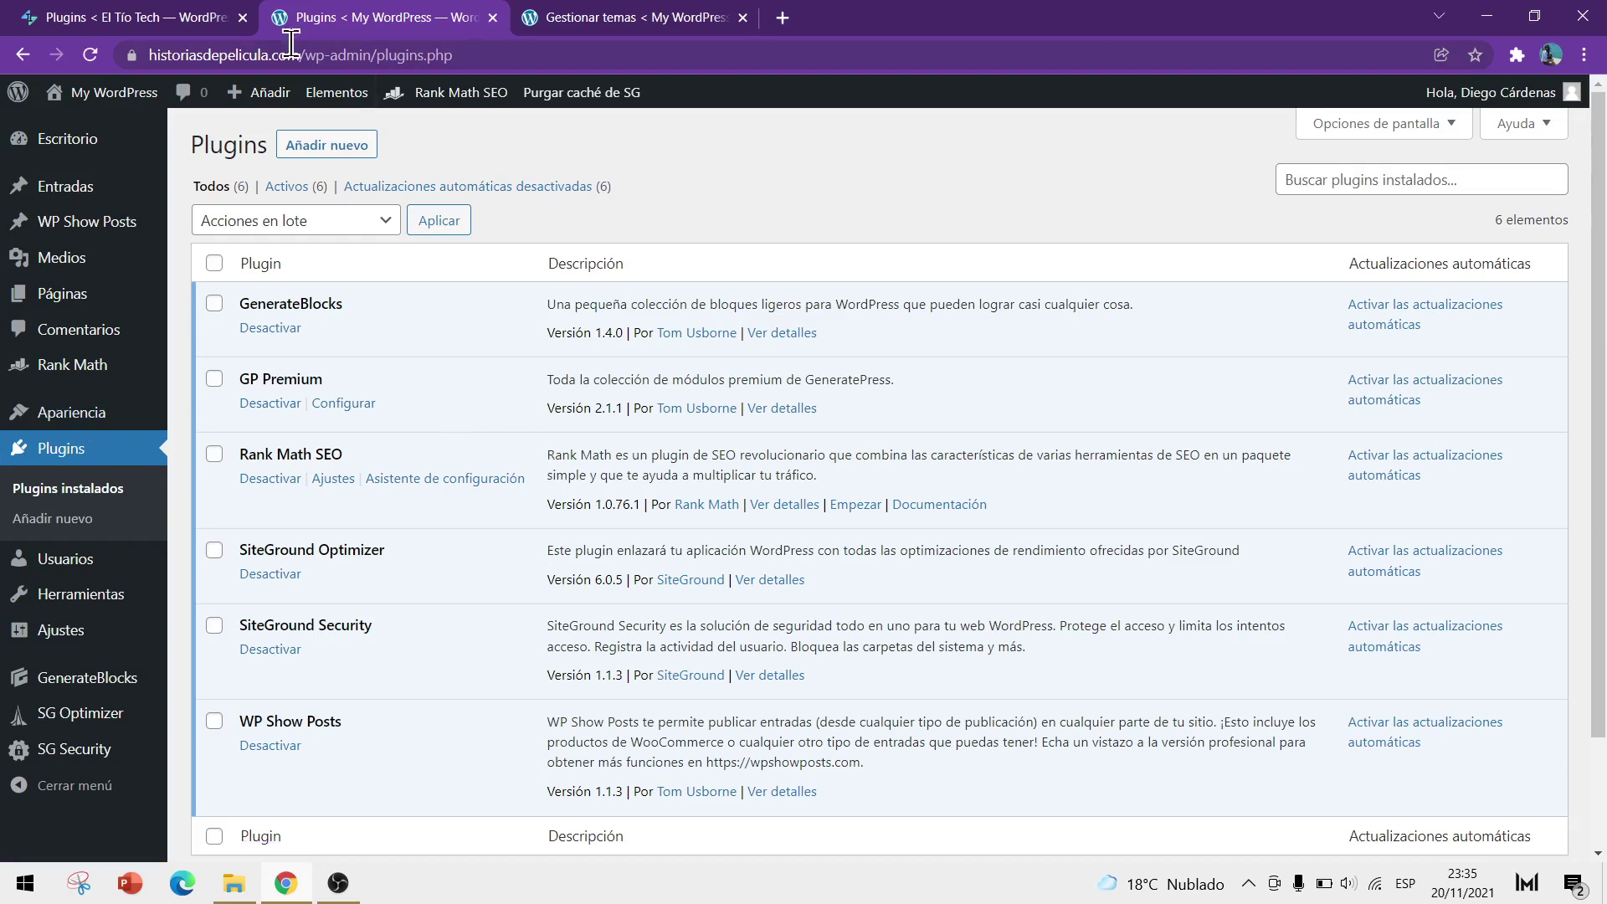
left_click(201, 20)
mouse_move(99, 107)
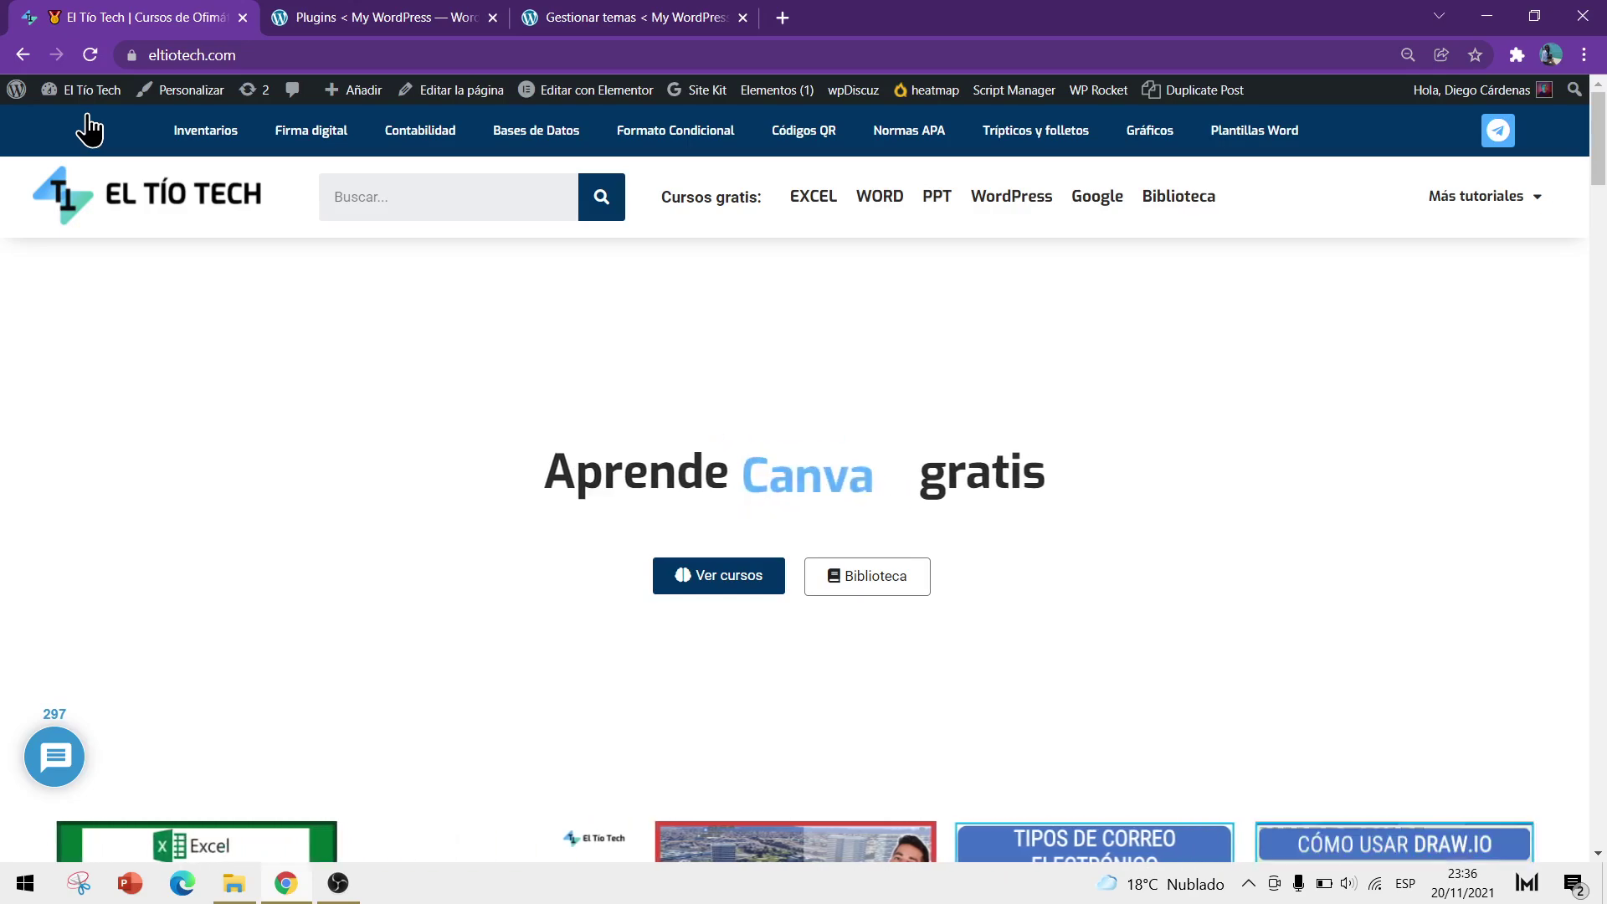
- Return to the demo site and search the plugins available to add for "limit login"
left_click(339, 17)
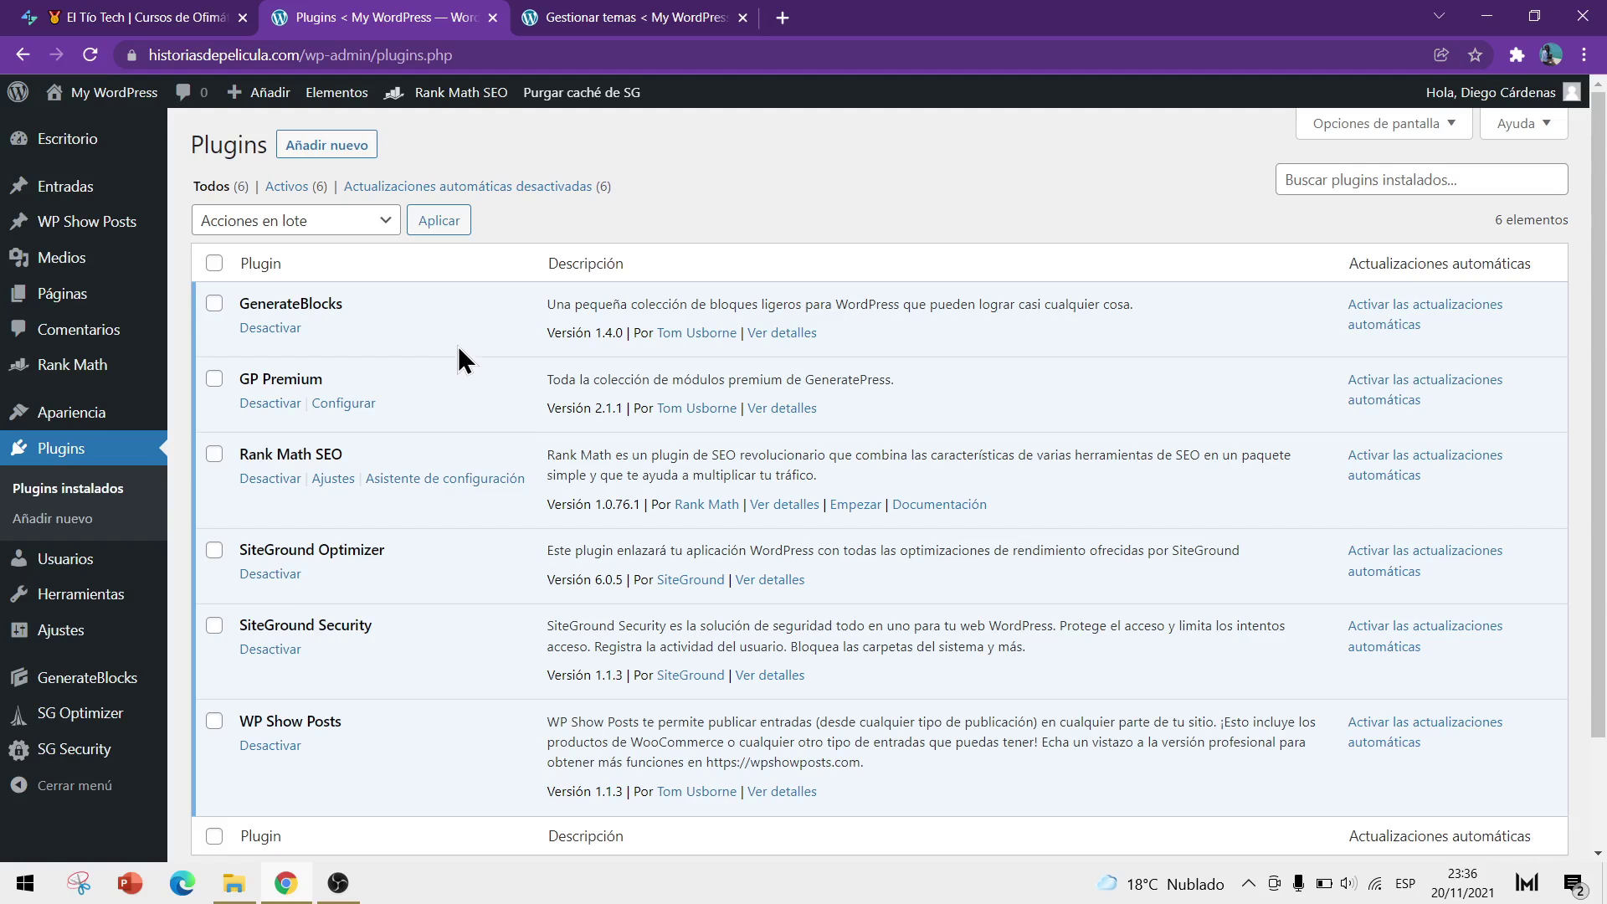
left_click(344, 149)
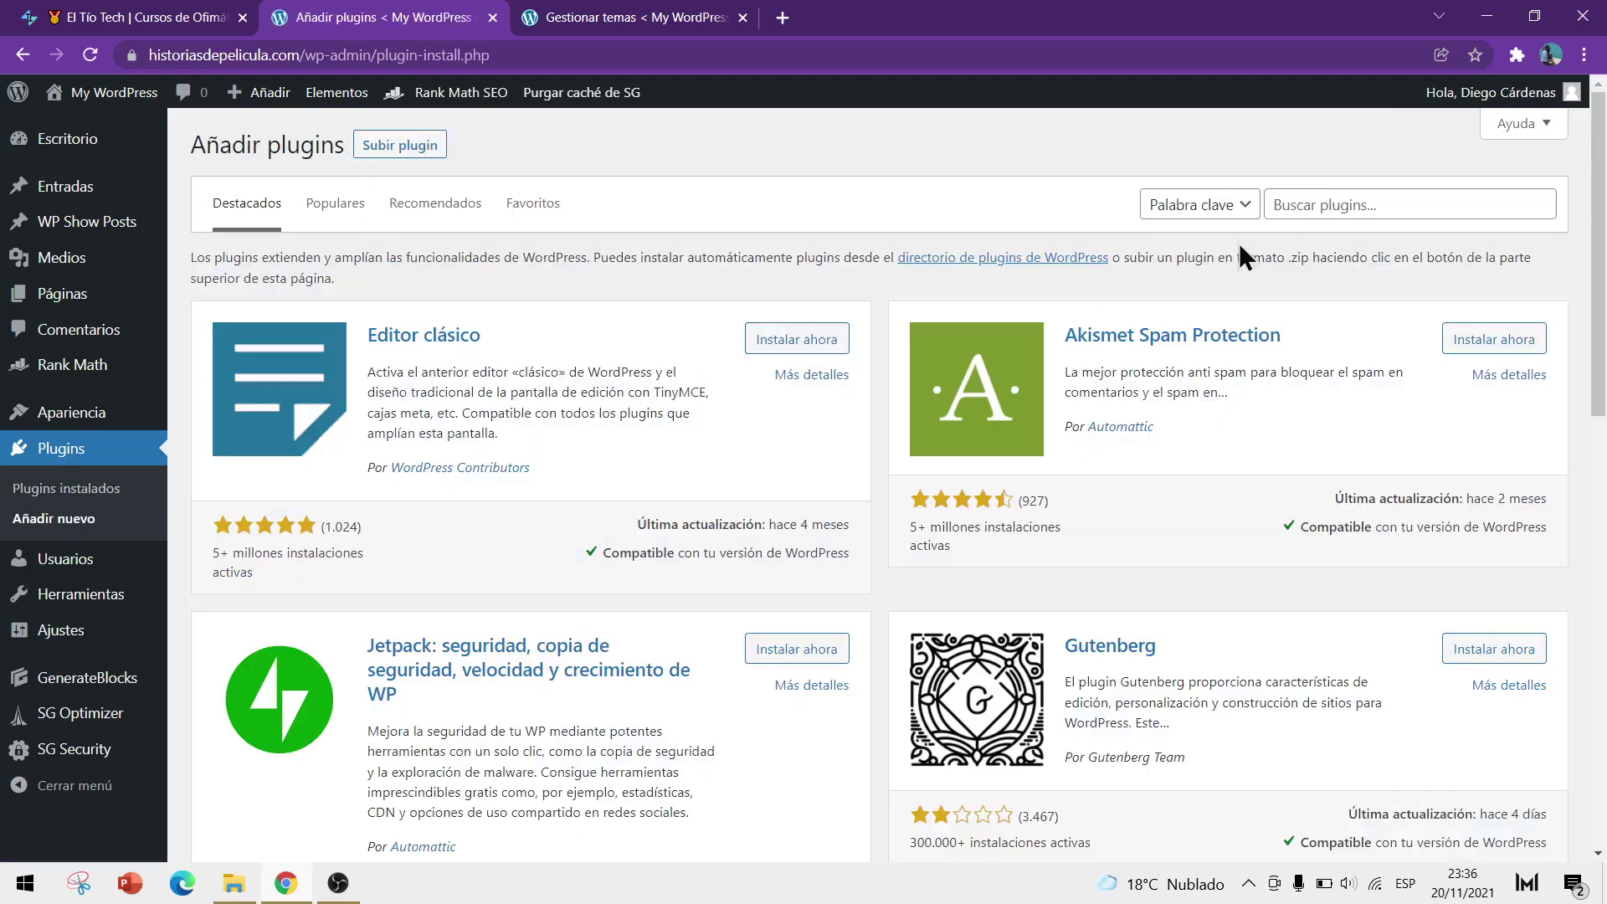
left_click(1292, 209)
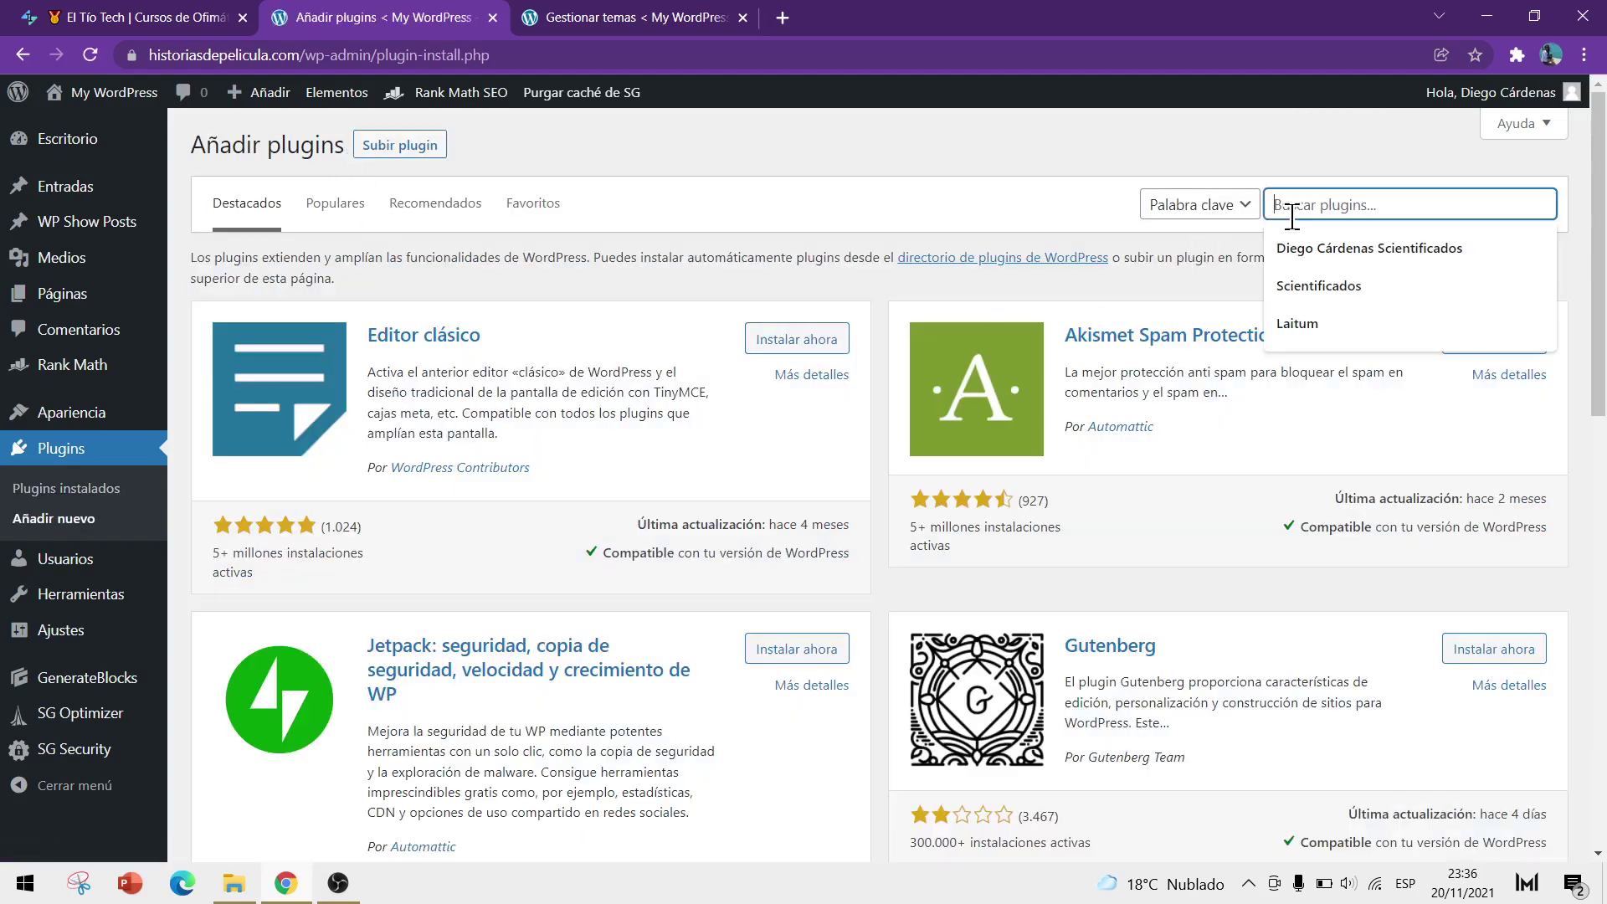
type("ins")
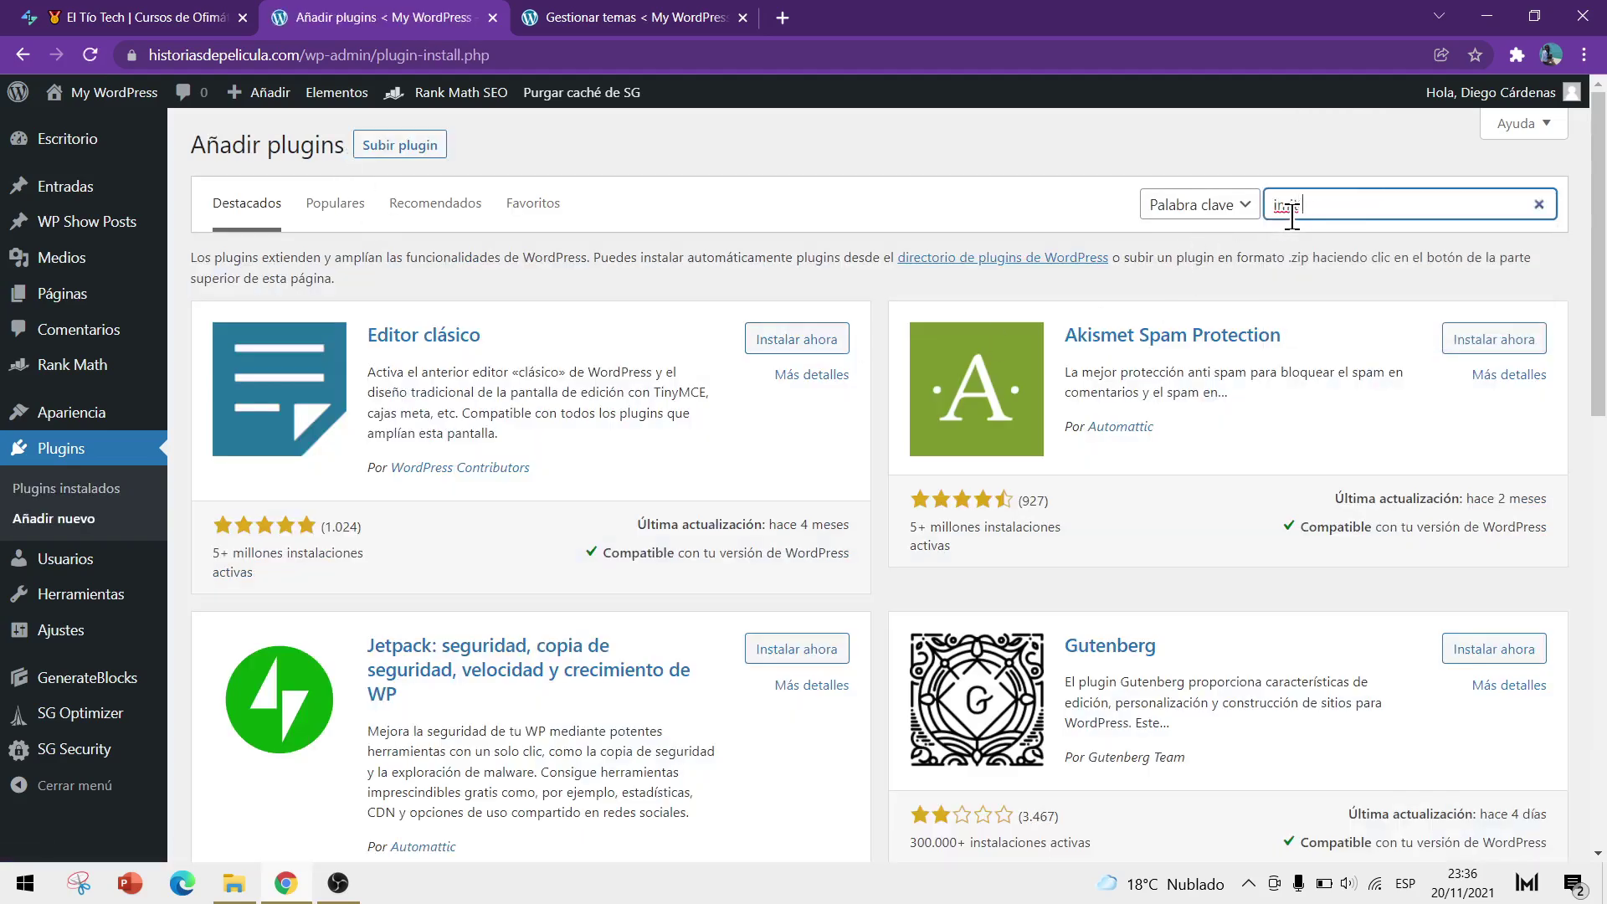
key("BackSpace")
key("BackSpace")
key("BackSpace")
type("limit login")
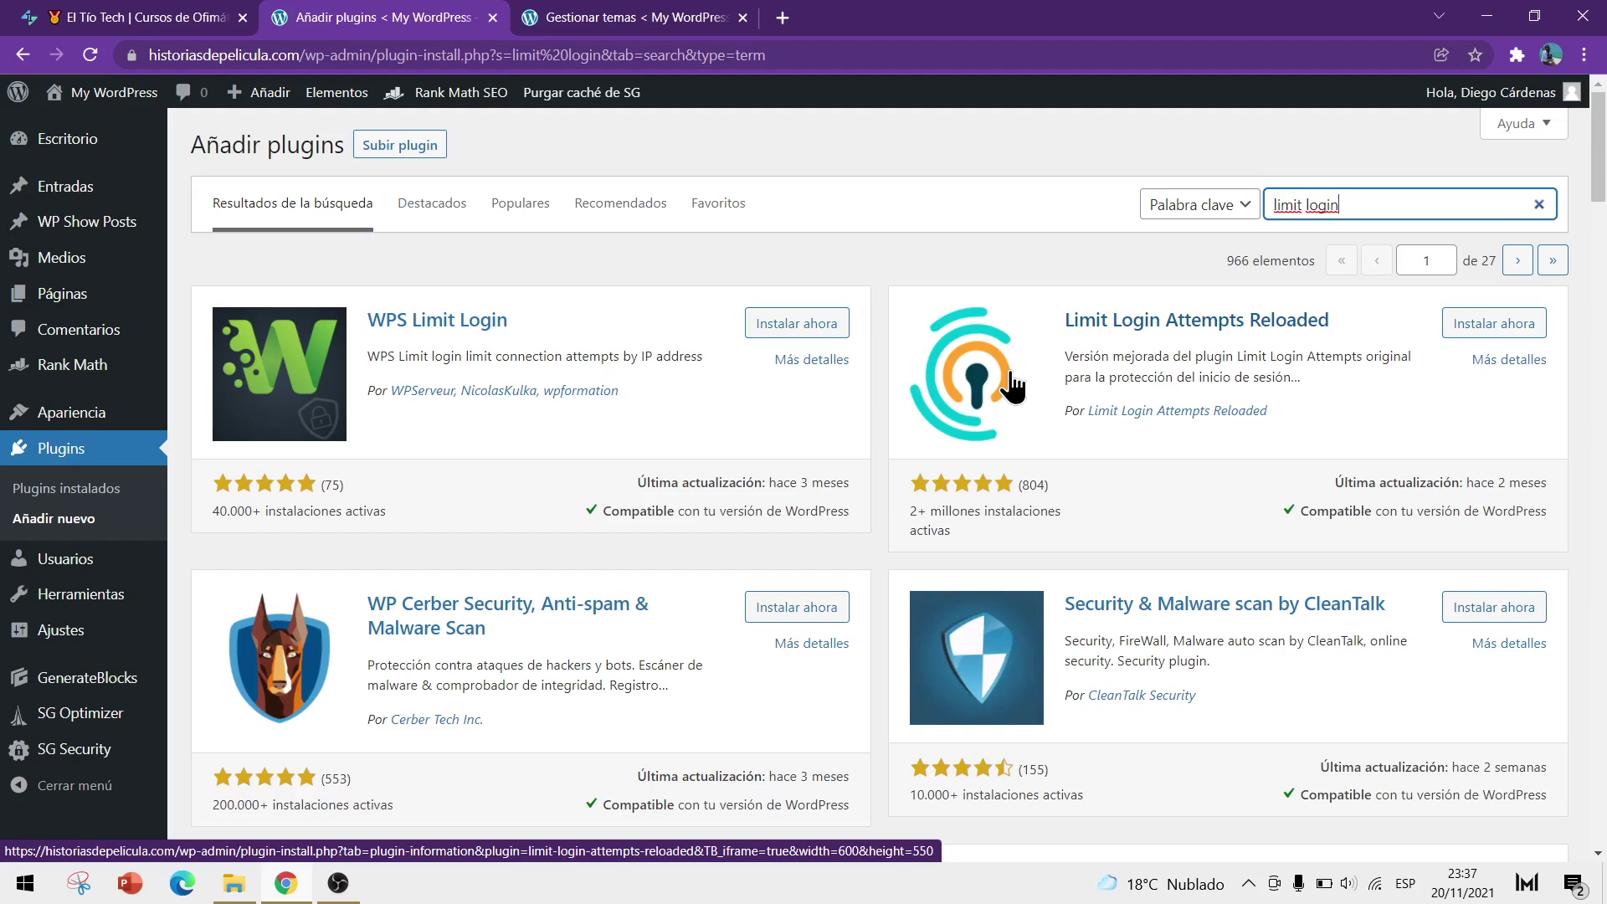
- Search for "akismet" and install and activate the Akismet Spam Protection plugin
left_click_drag(1363, 205, 1231, 216)
type("+")
key("BackSpace")
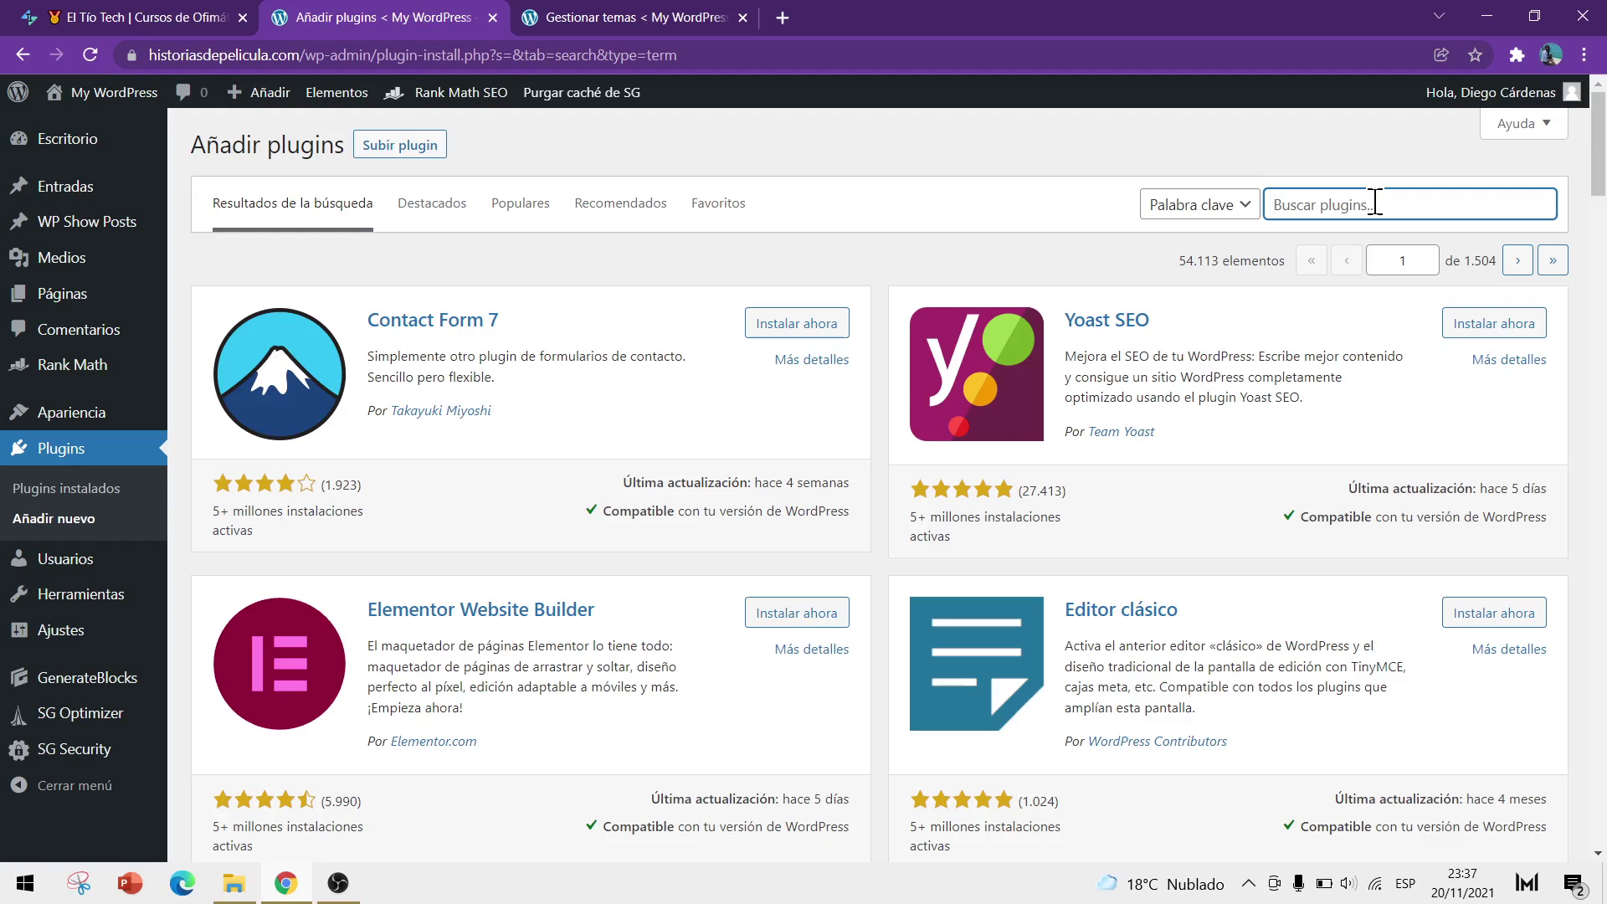
type("akismet")
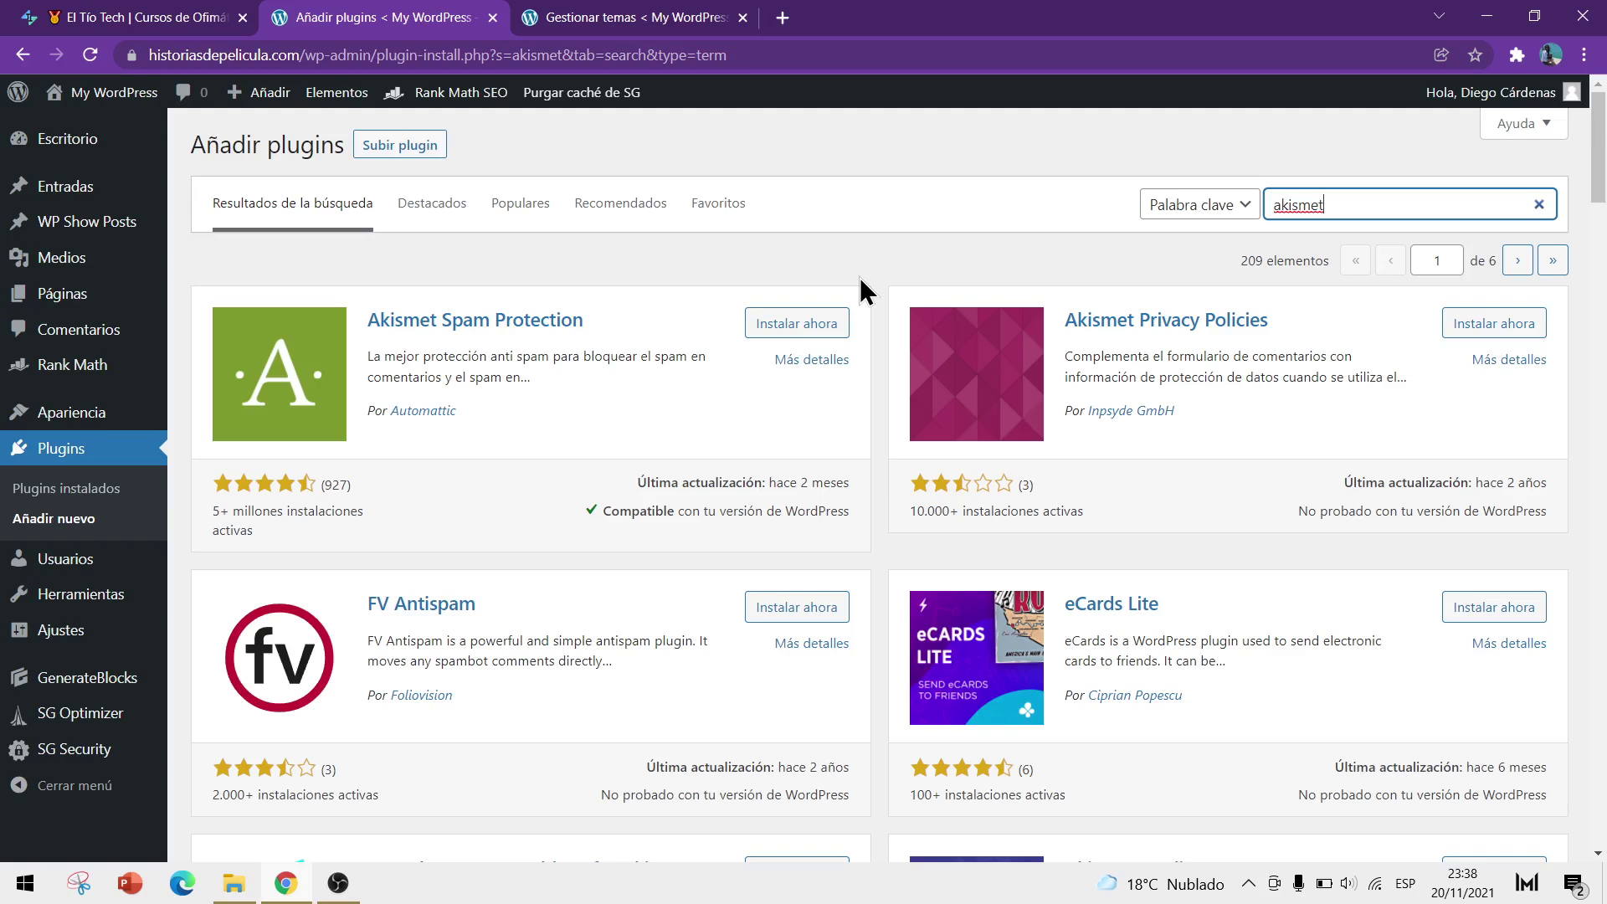
left_click(779, 325)
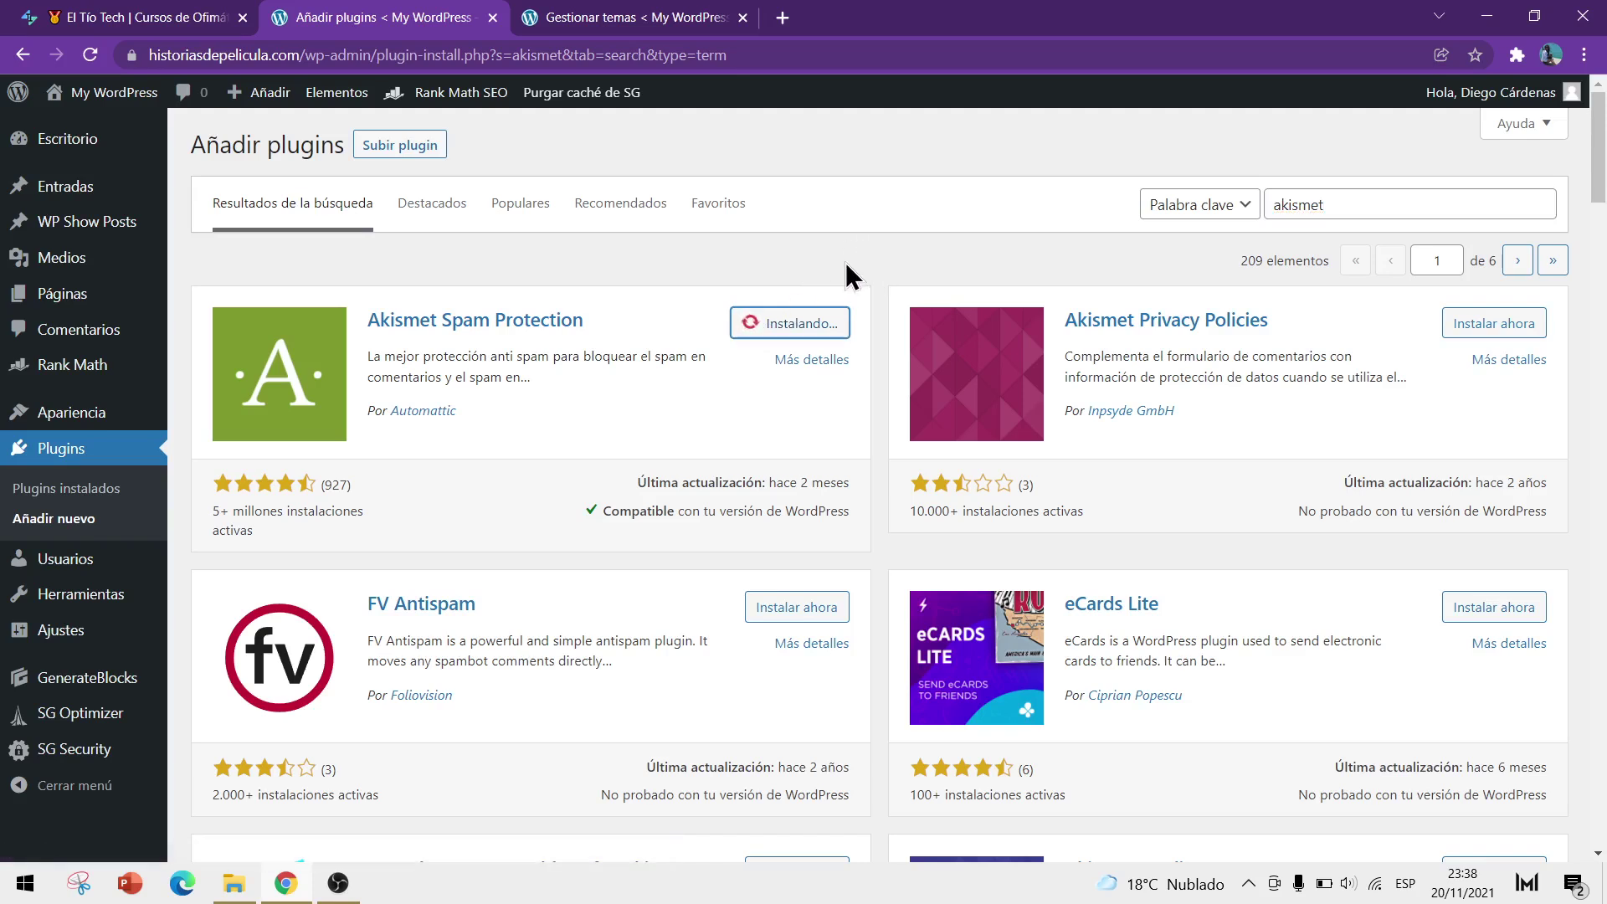
left_click(809, 327)
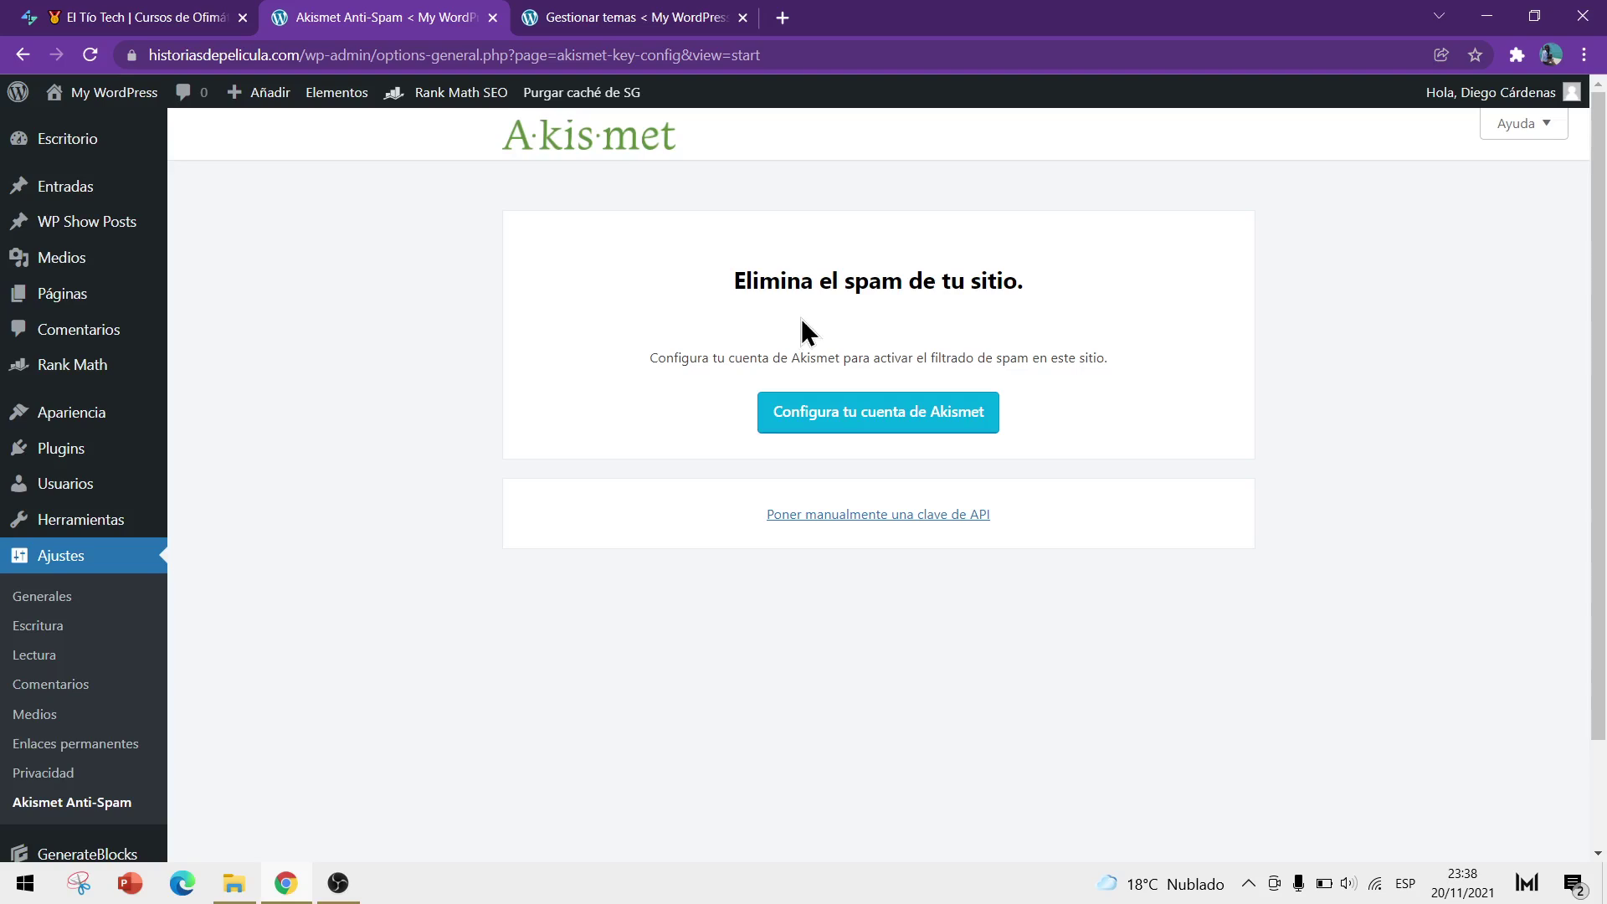
- Open the manual API key entry field on the Akismet setup page
right_click(889, 429)
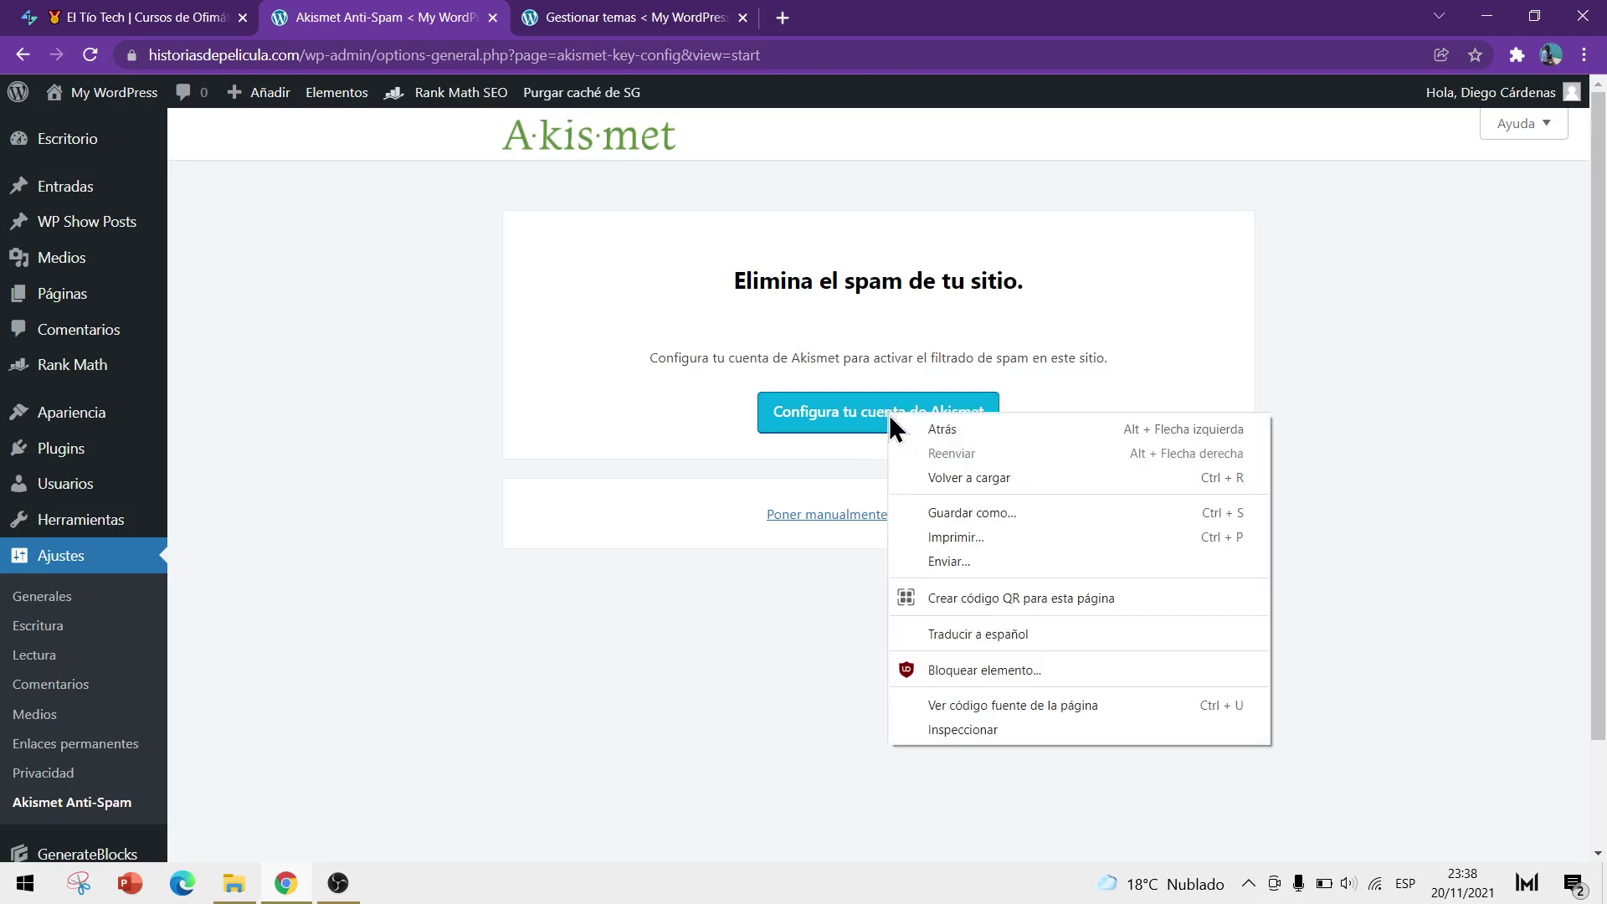
left_click(778, 471)
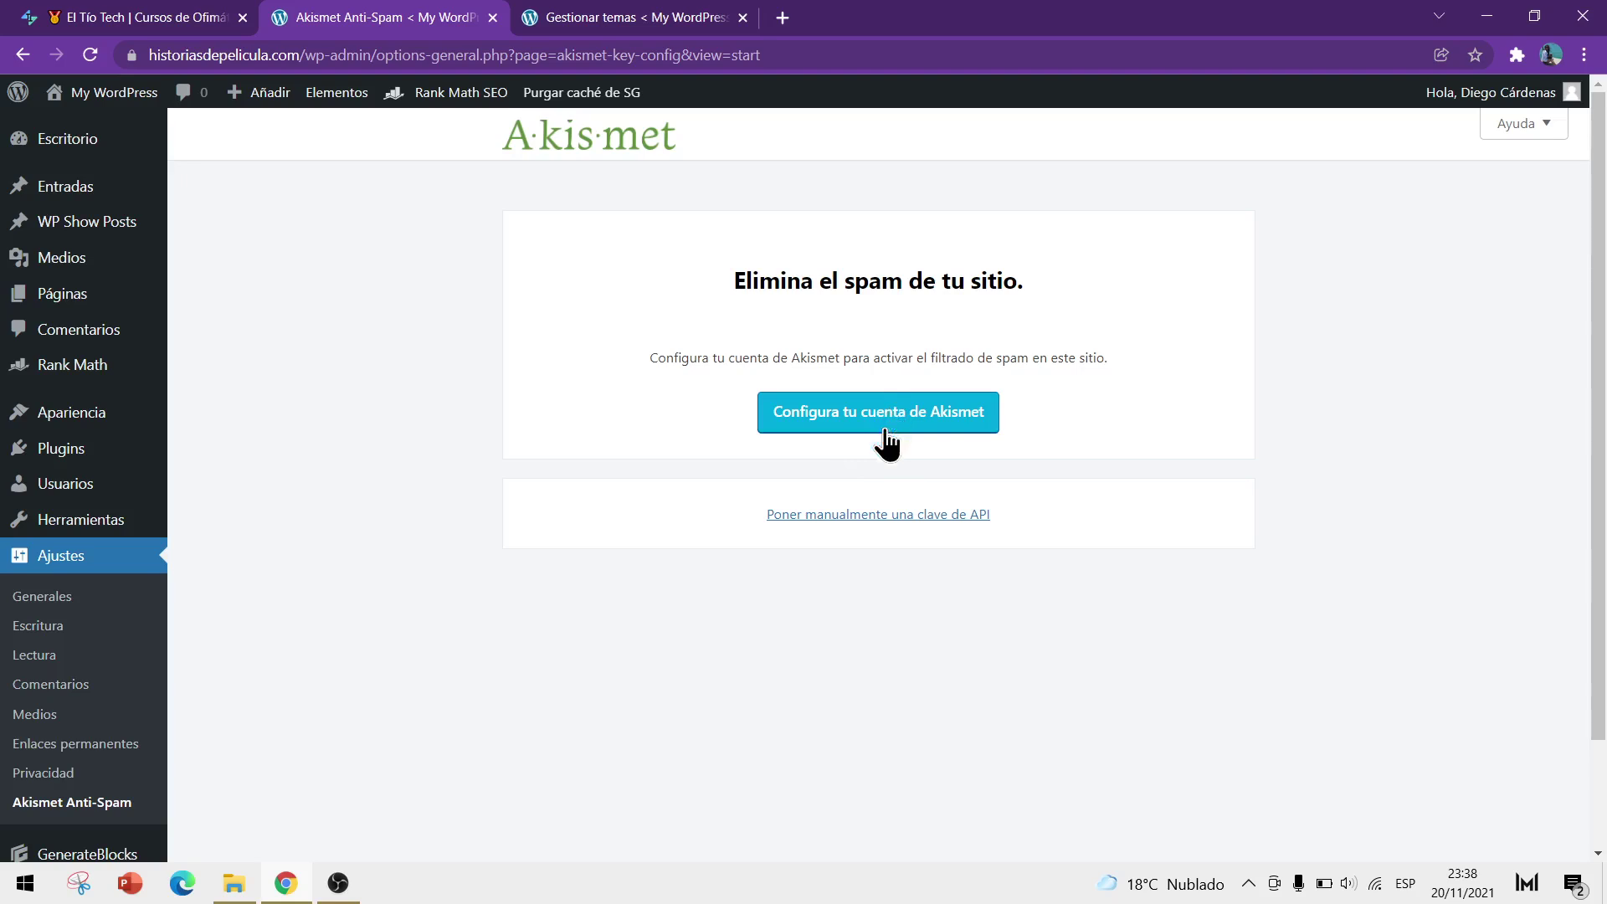
left_click(926, 524)
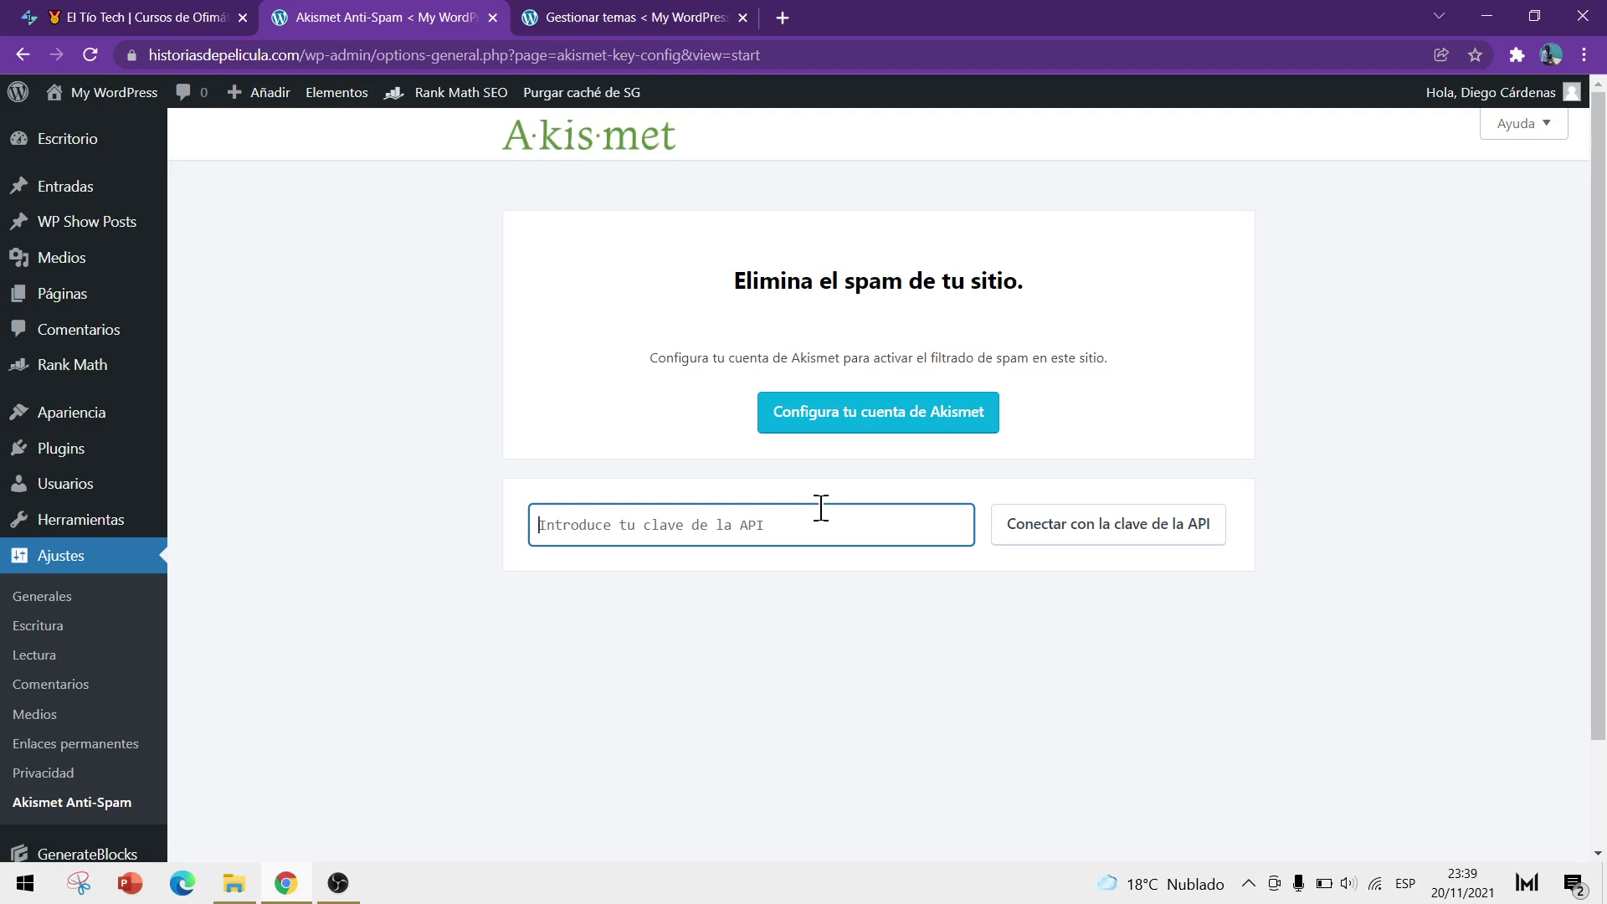
- Switch to the El Tío Tech site, open its admin dashboard and go to the Akismet settings from its installed plugins
left_click(117, 17)
mouse_move(117, 94)
left_click(60, 148)
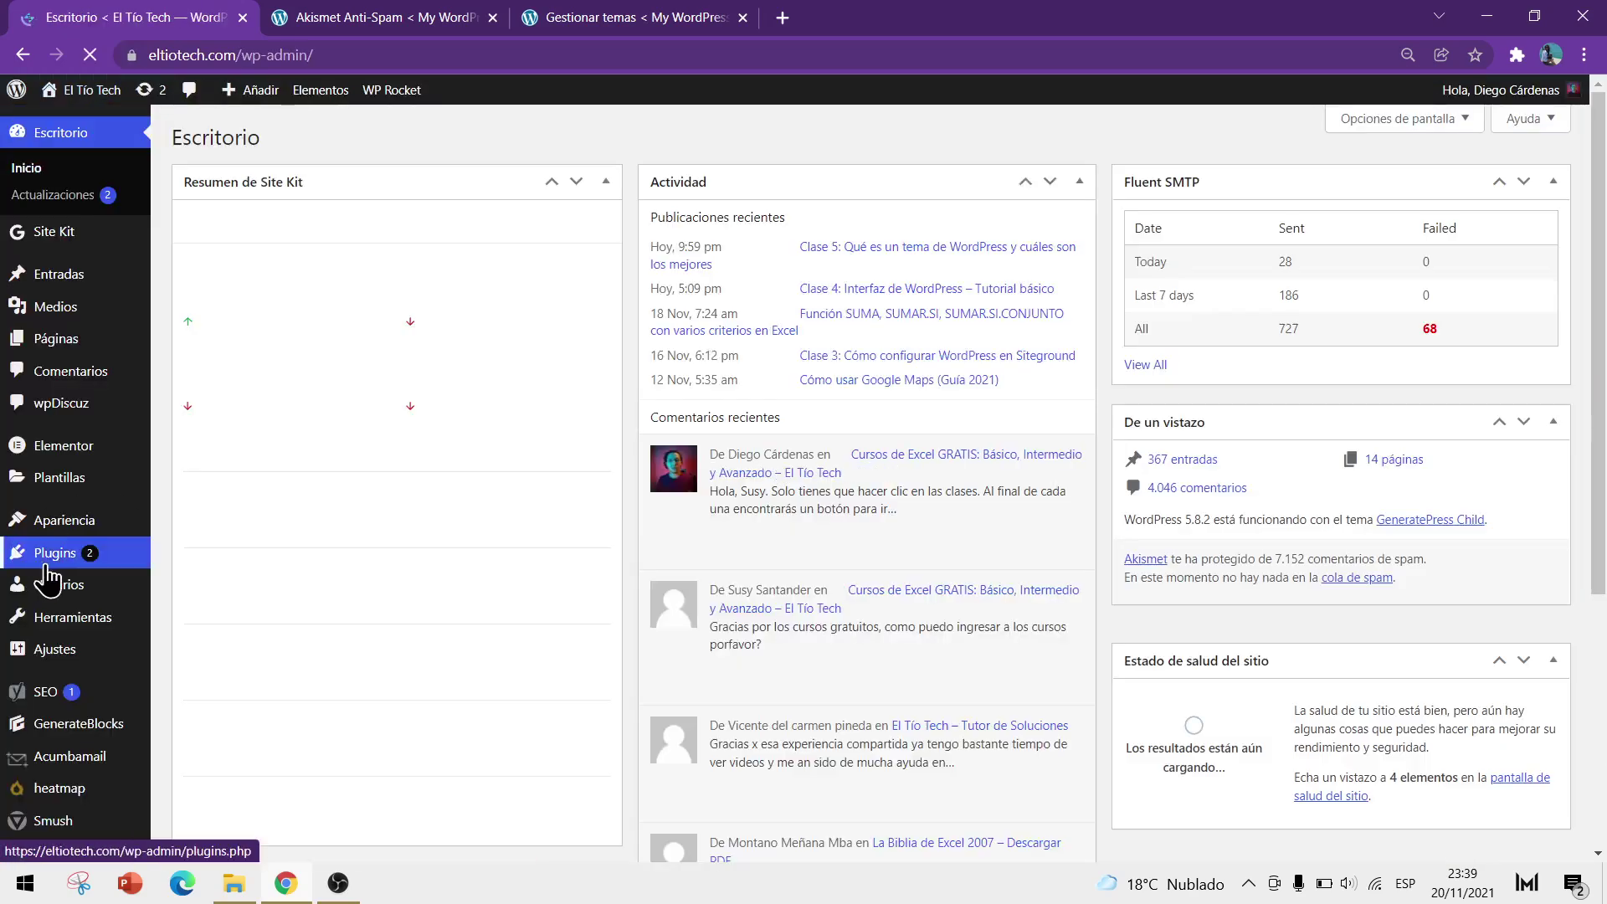
mouse_move(47, 569)
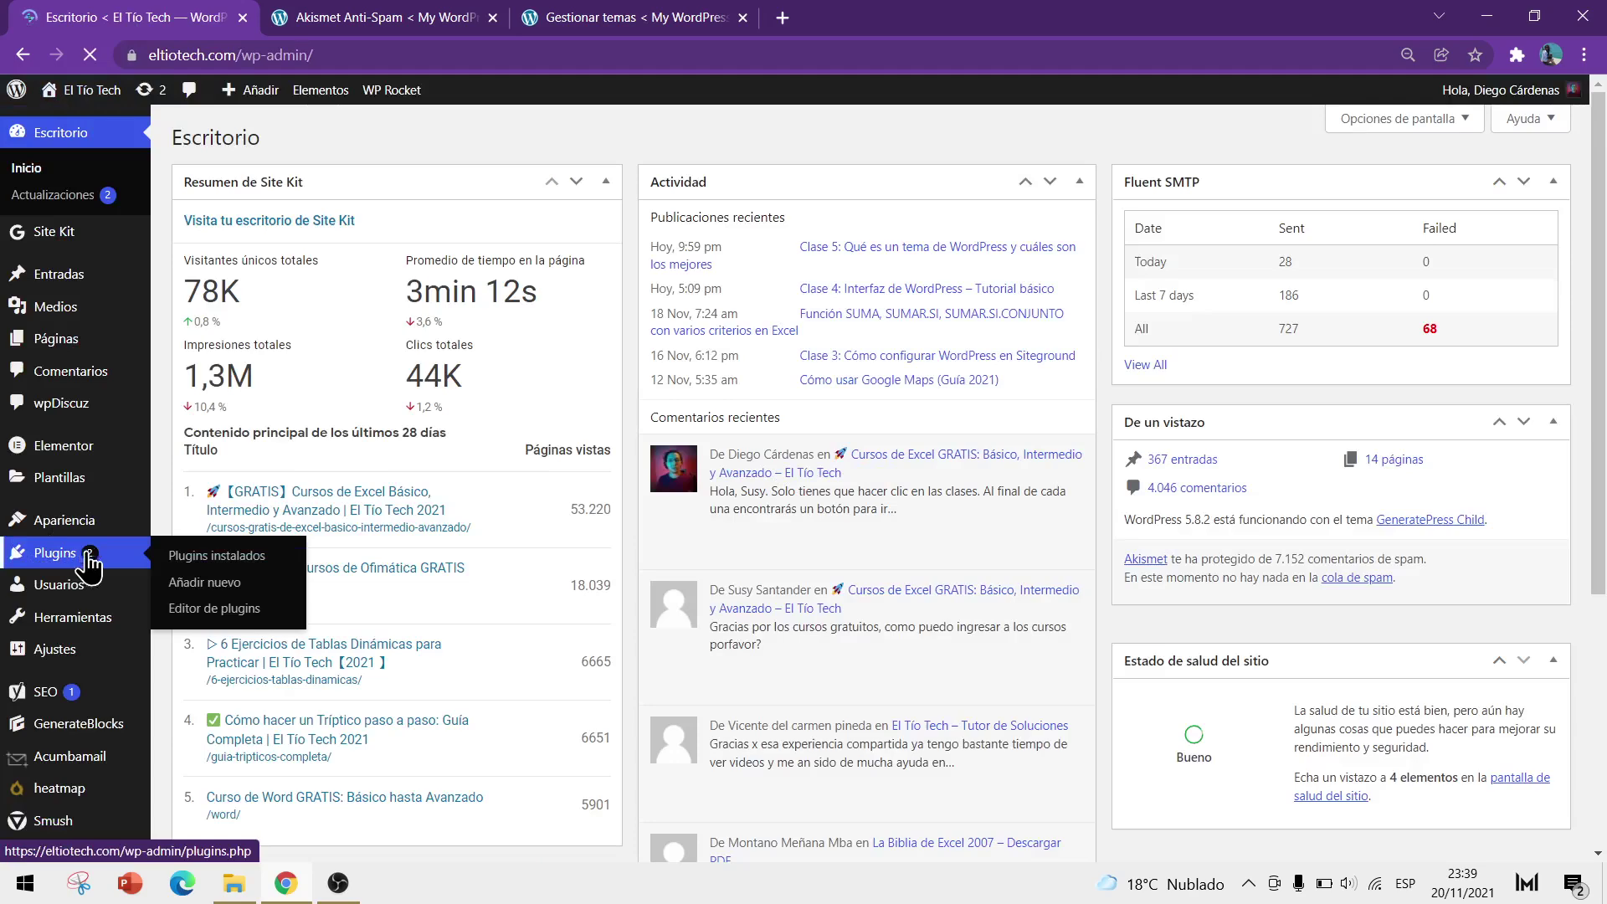
left_click(84, 559)
scroll(467, 510, "down", 2)
scroll(467, 500, "up", 1)
left_click(235, 267)
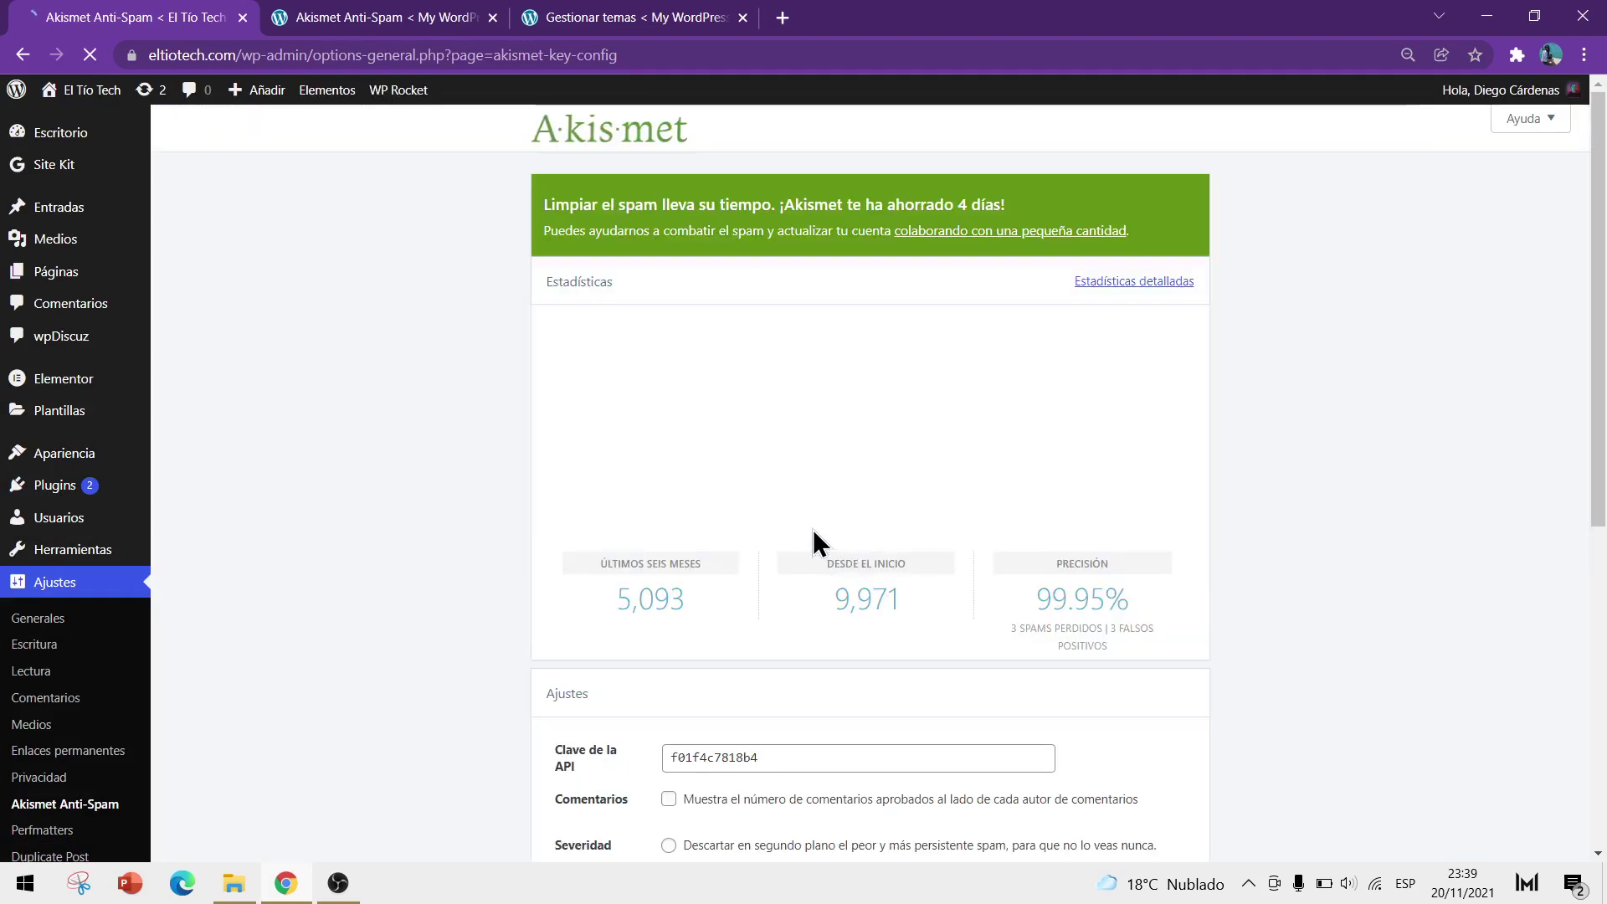
- Copy the Akismet API key, close the El Tío Tech site, and connect Akismet on the demo site by pasting the API key
scroll(819, 540, "down", 1)
left_click_drag(774, 653, 640, 668)
key("ctrl+c")
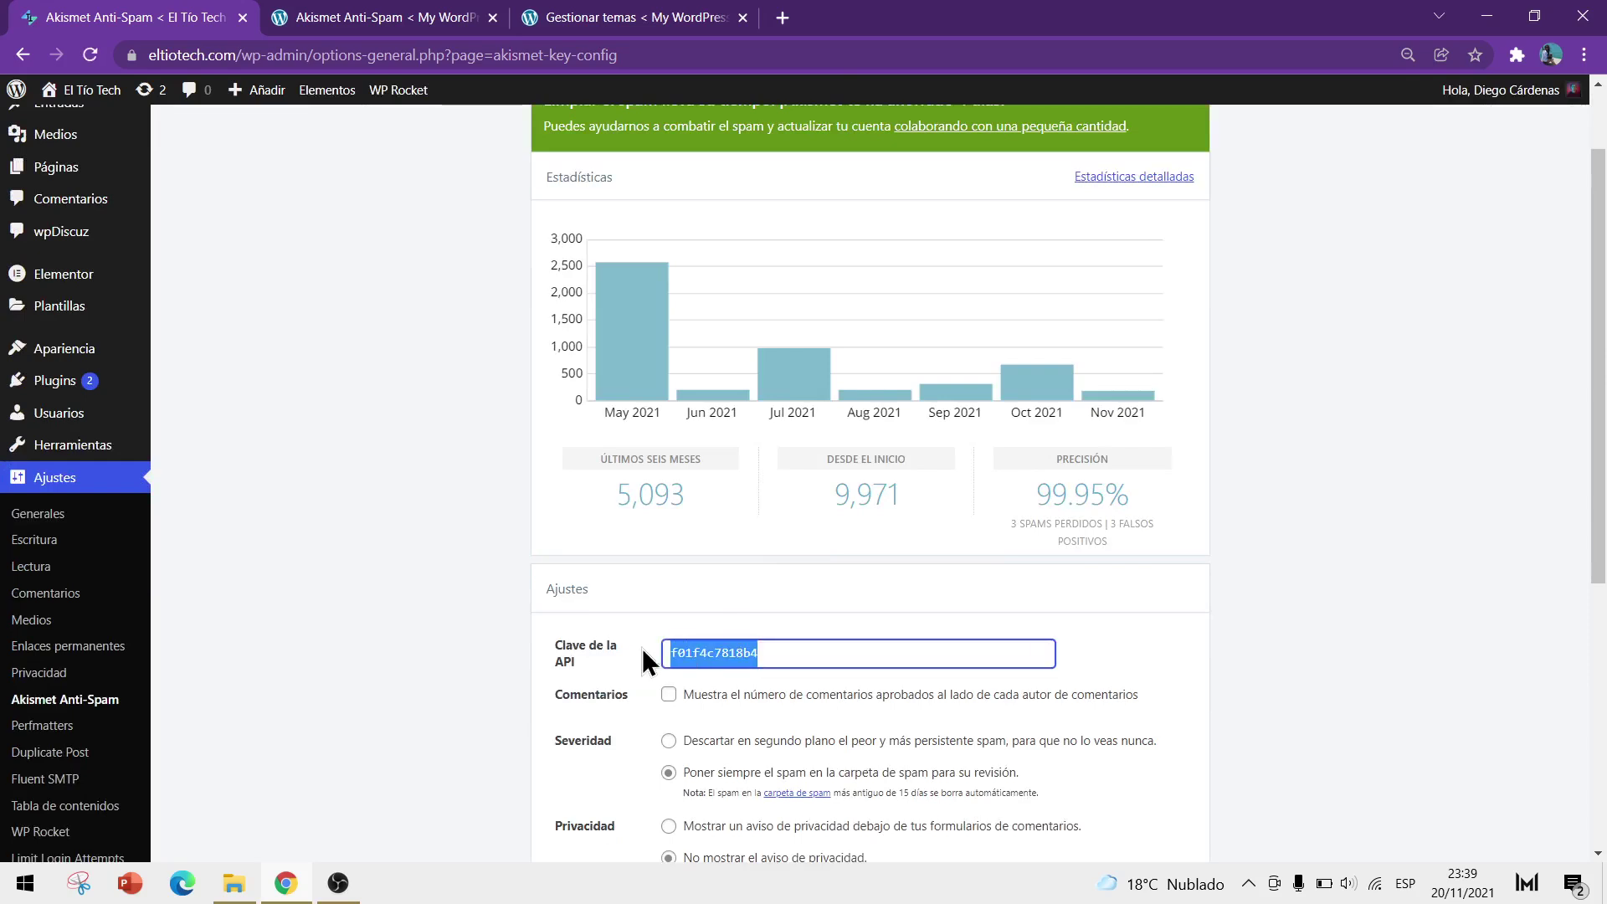
left_click(242, 17)
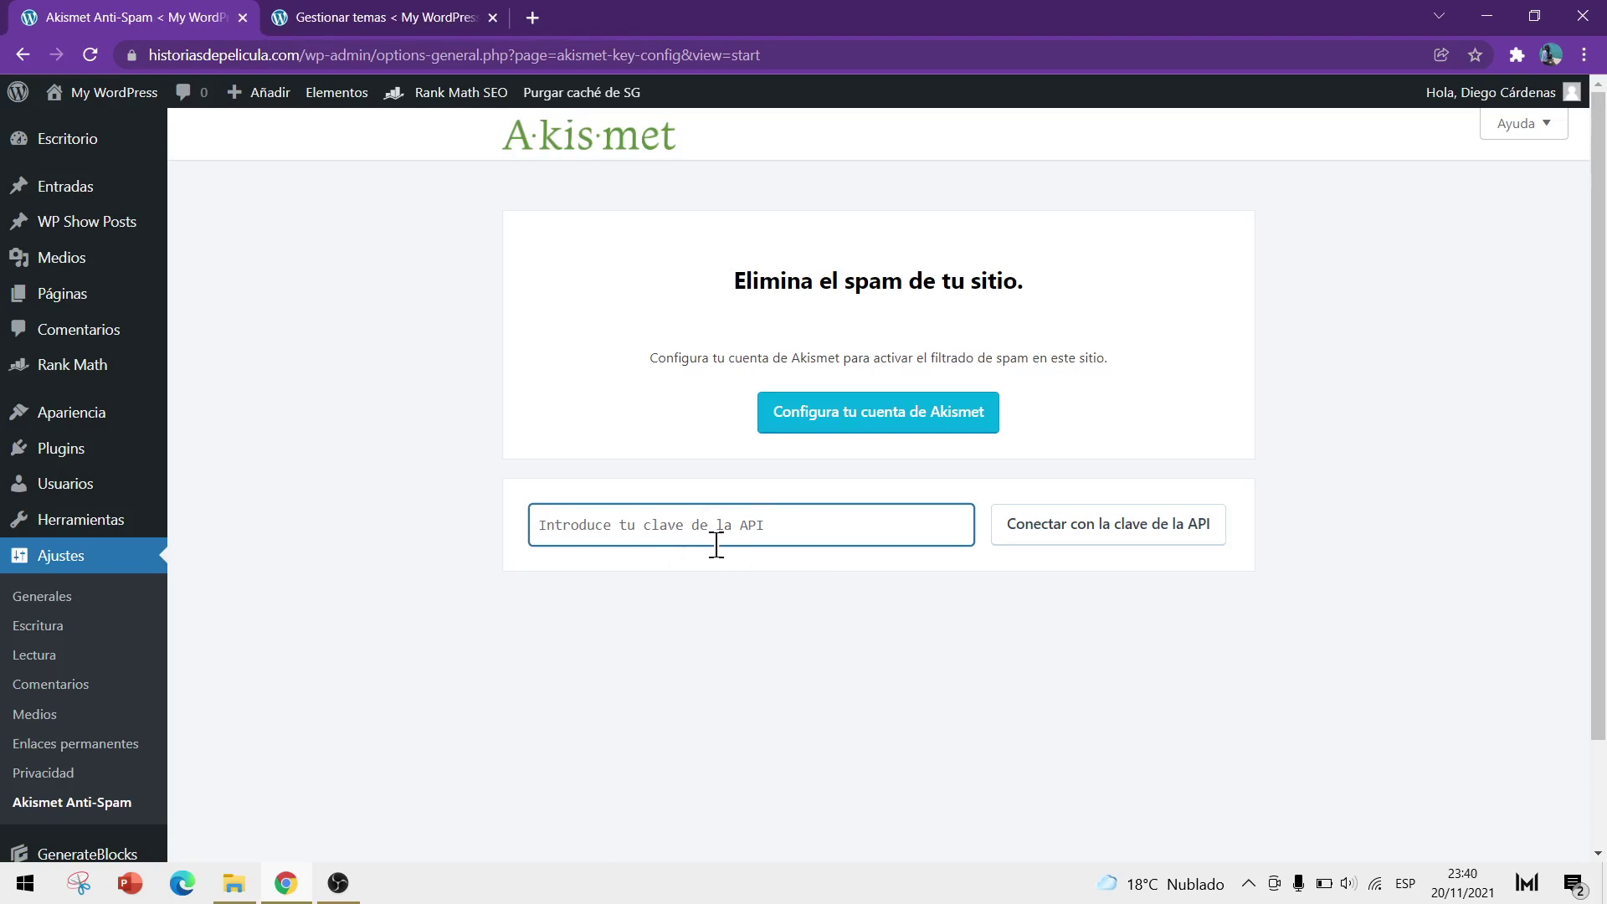
key("ctrl+v")
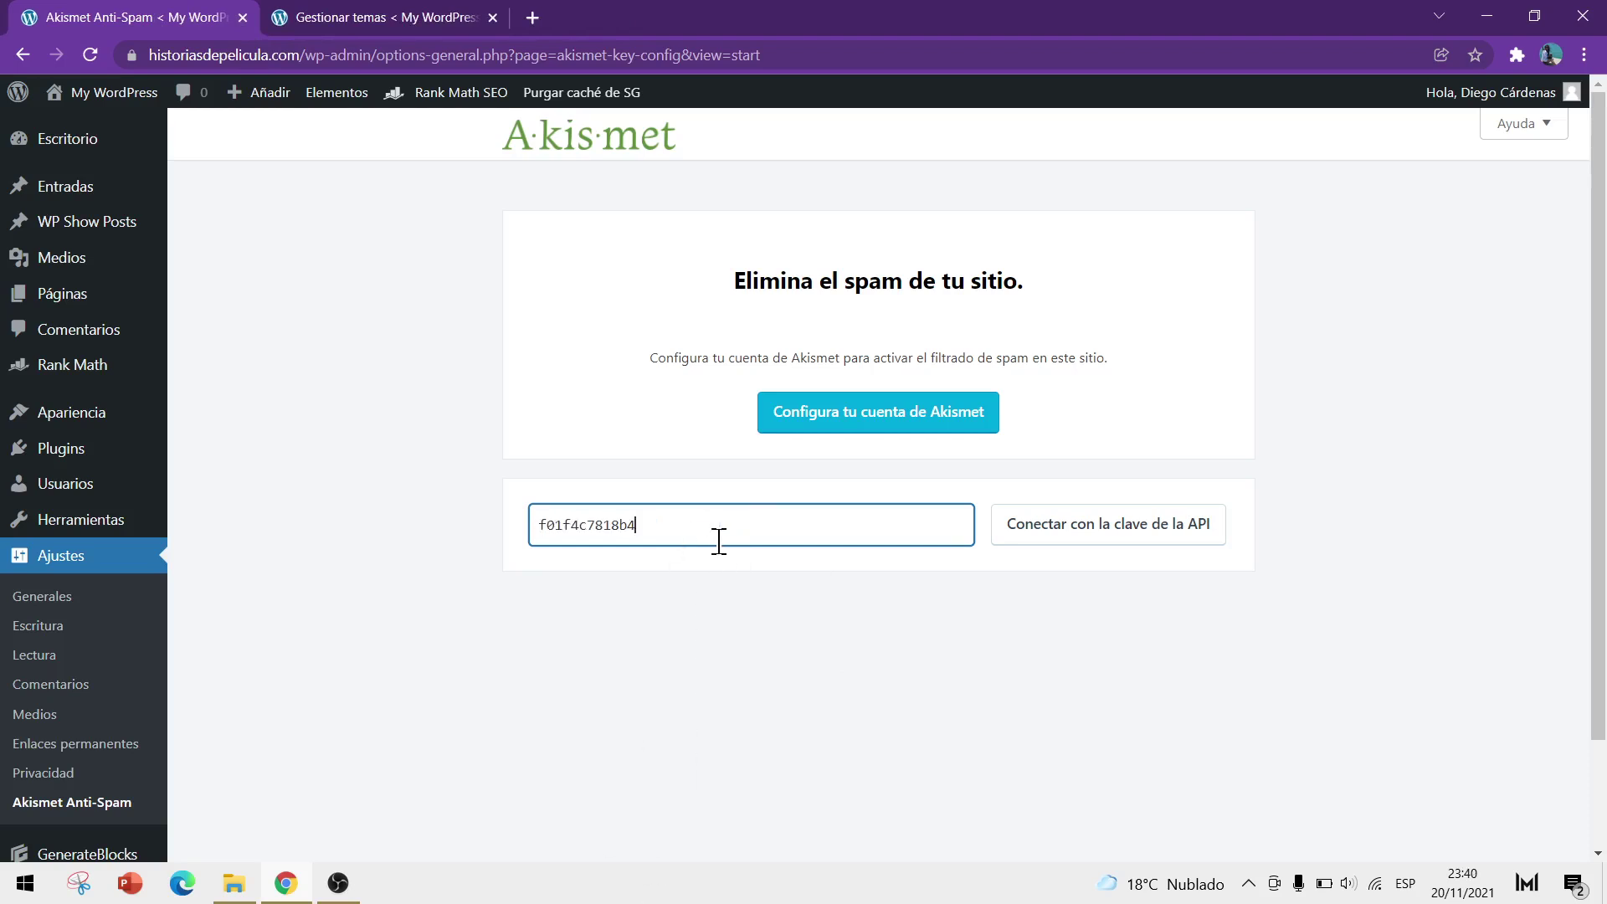
left_click(1103, 540)
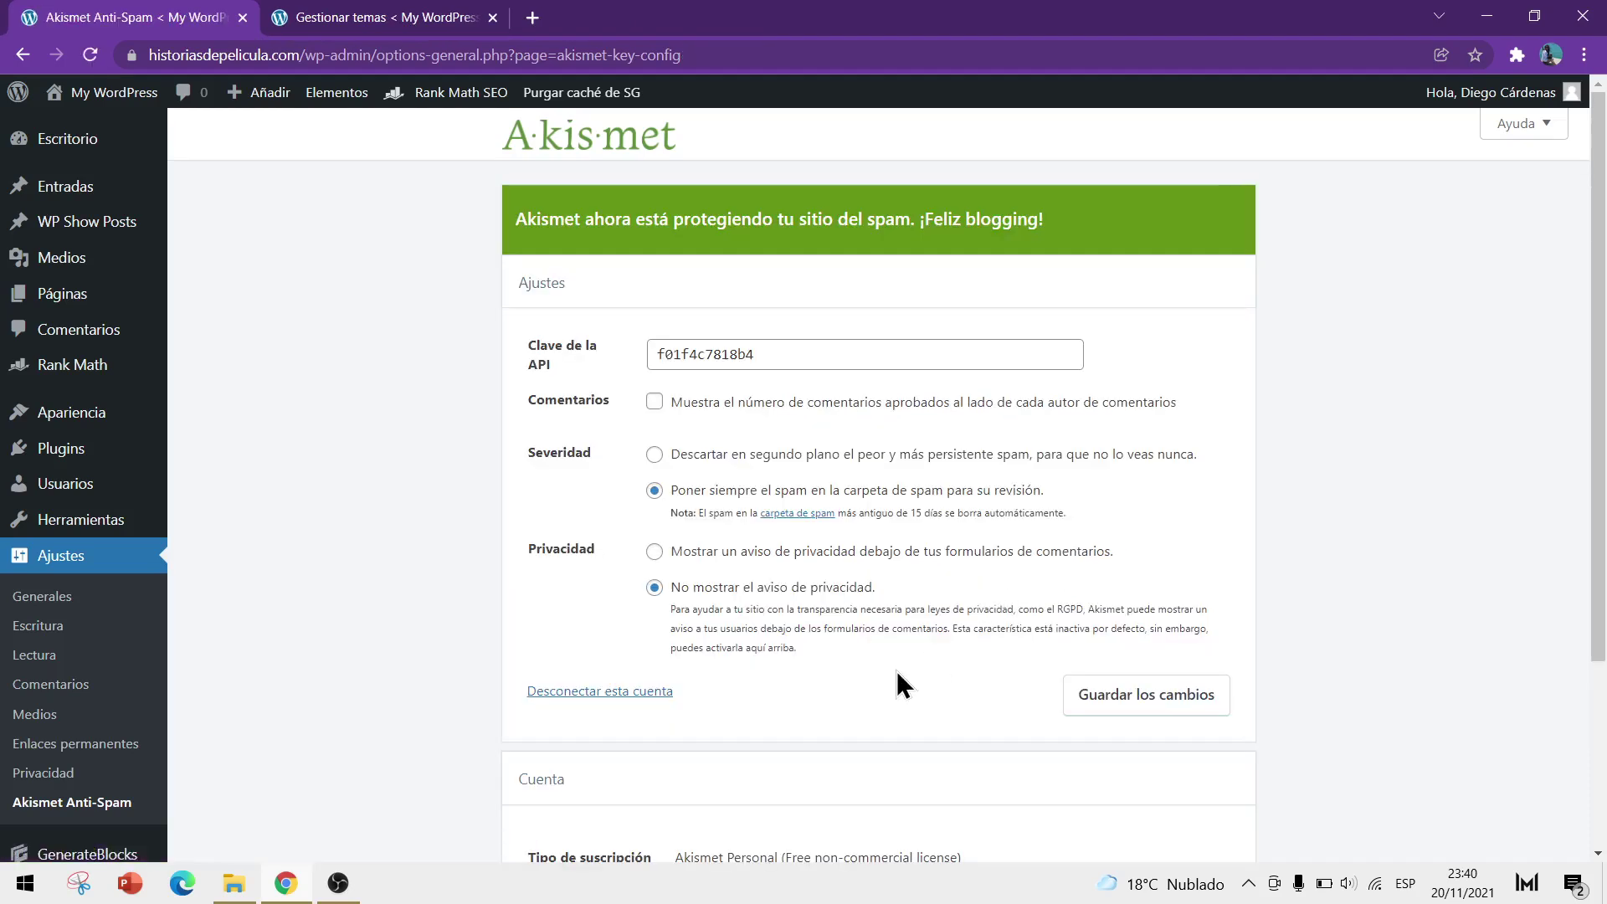
scroll(475, 533, "down", 3)
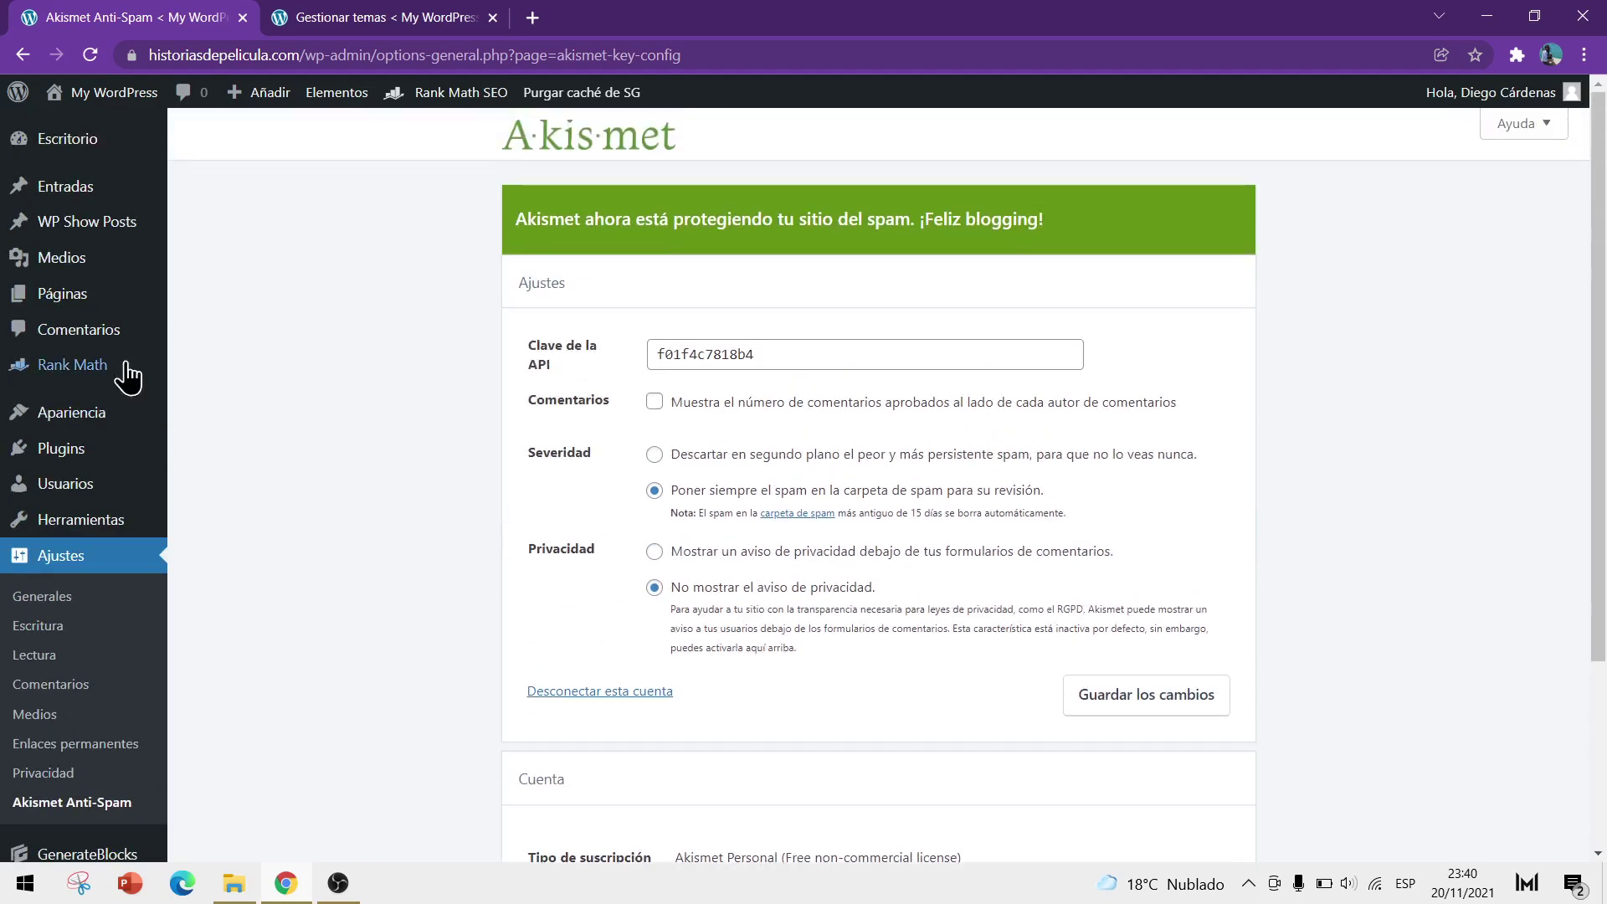
- Open the demo site's installed plugins list and review the plugins in it
left_click(143, 450)
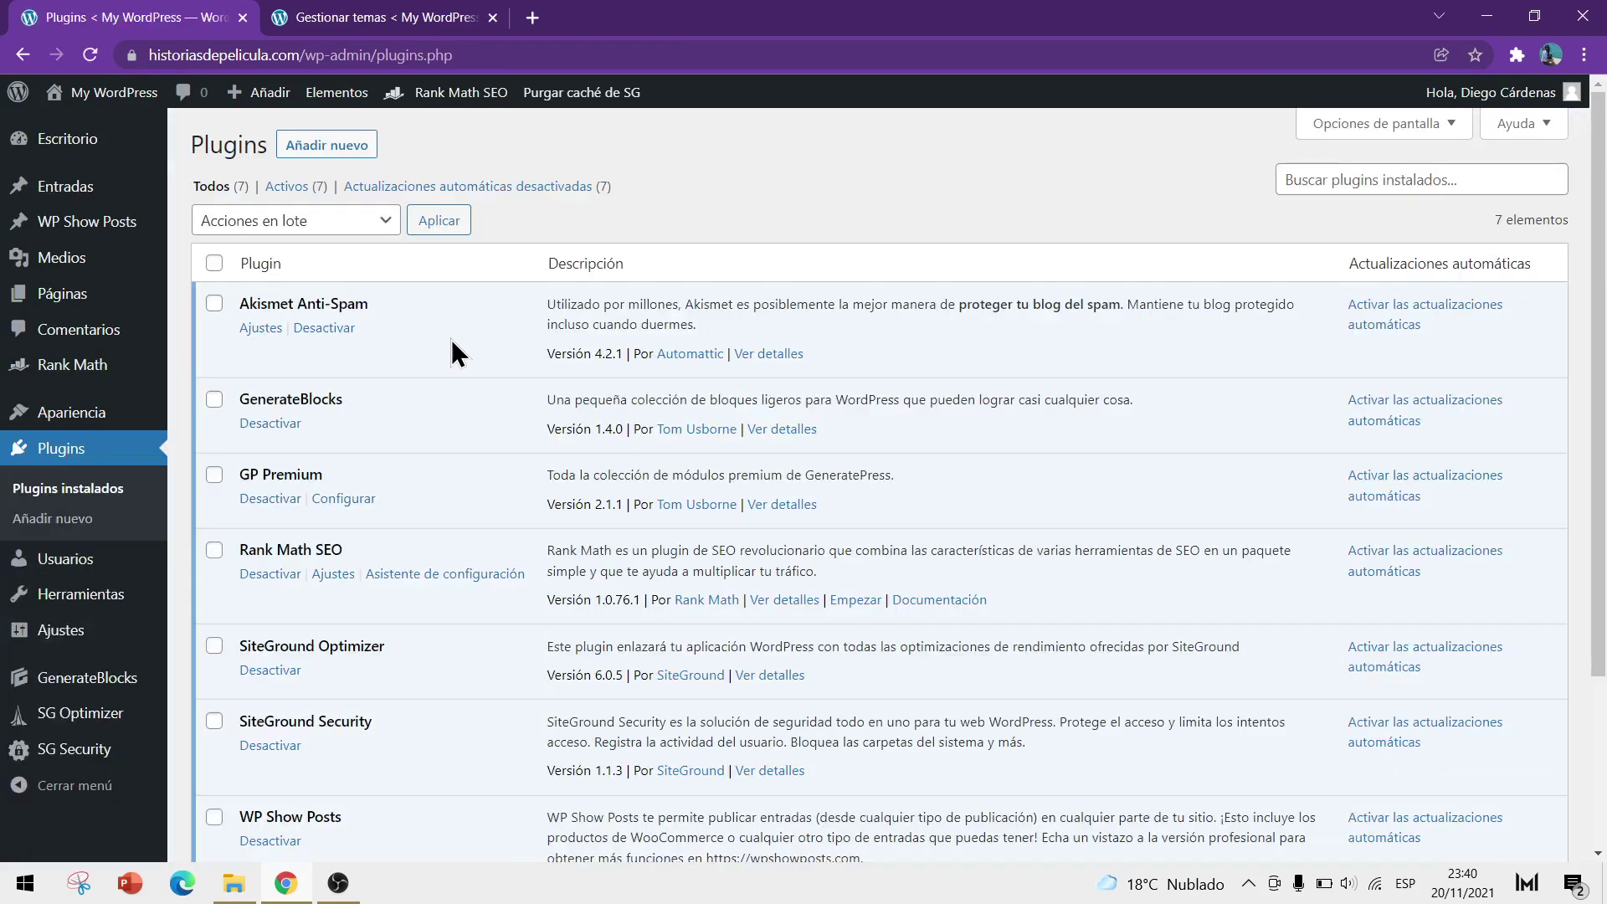
scroll(448, 335, "down", 3)
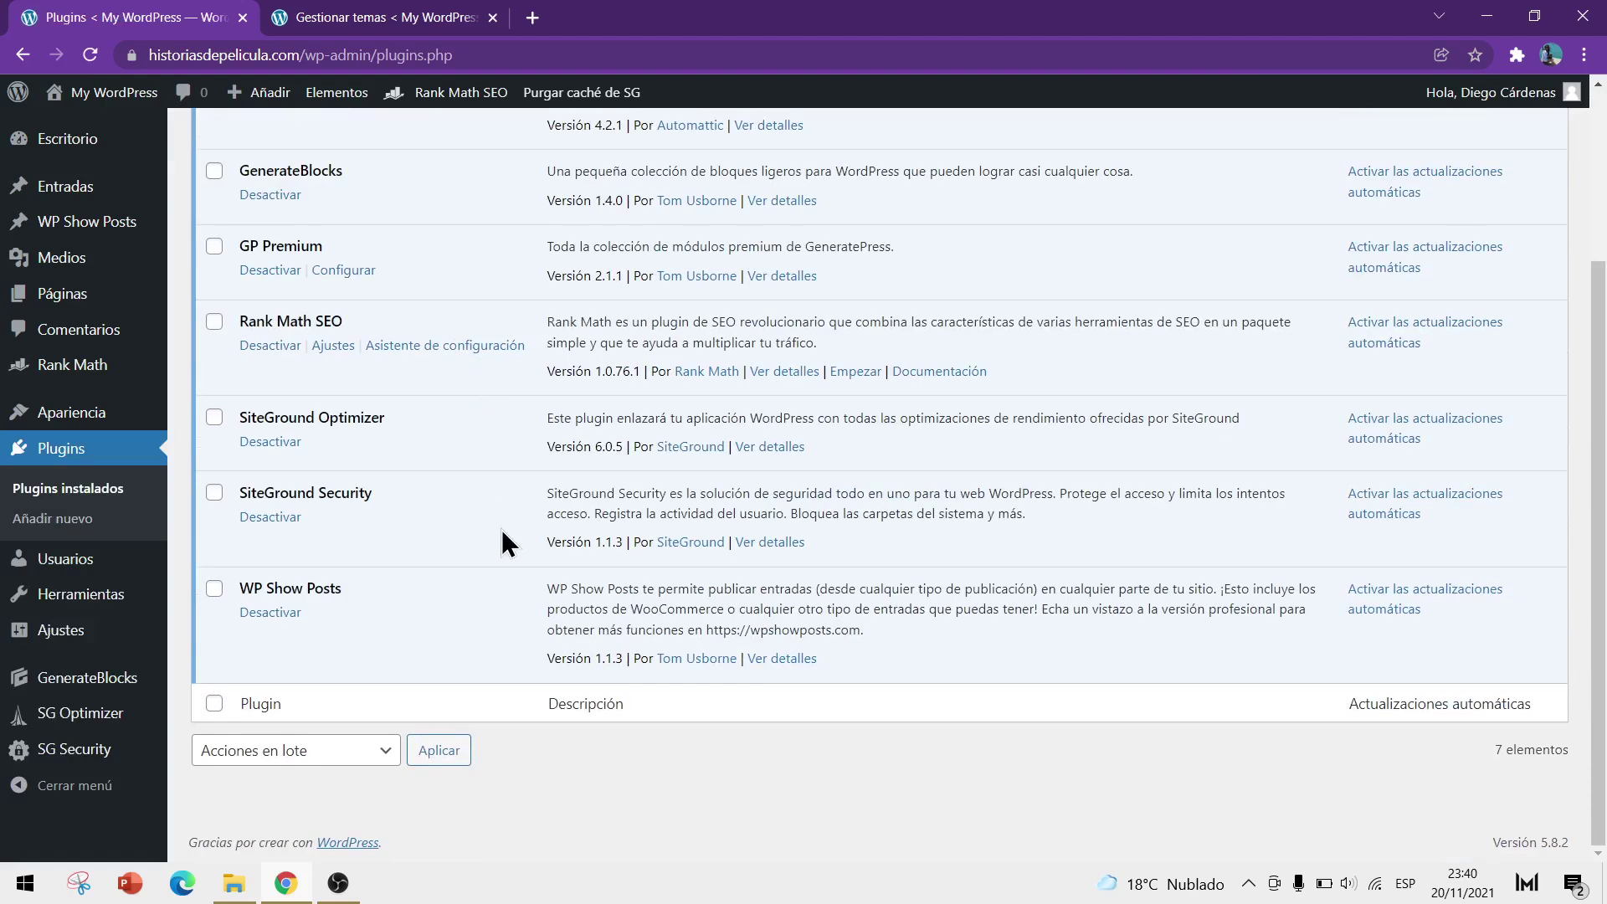
scroll(502, 535, "up", 3)
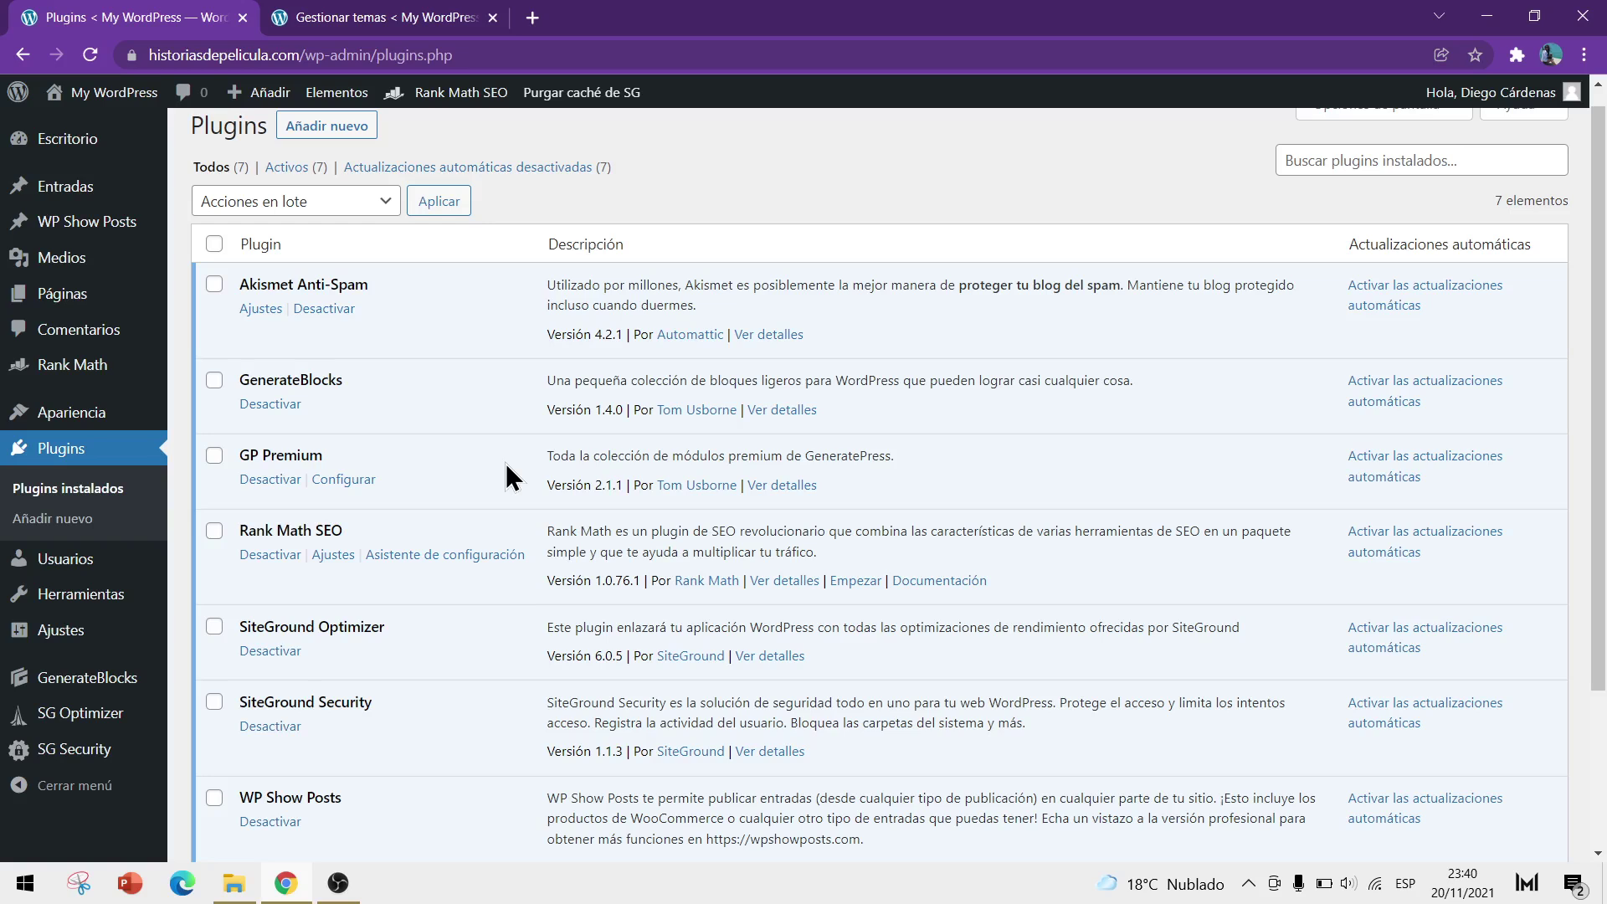
scroll(506, 477, "up", 1)
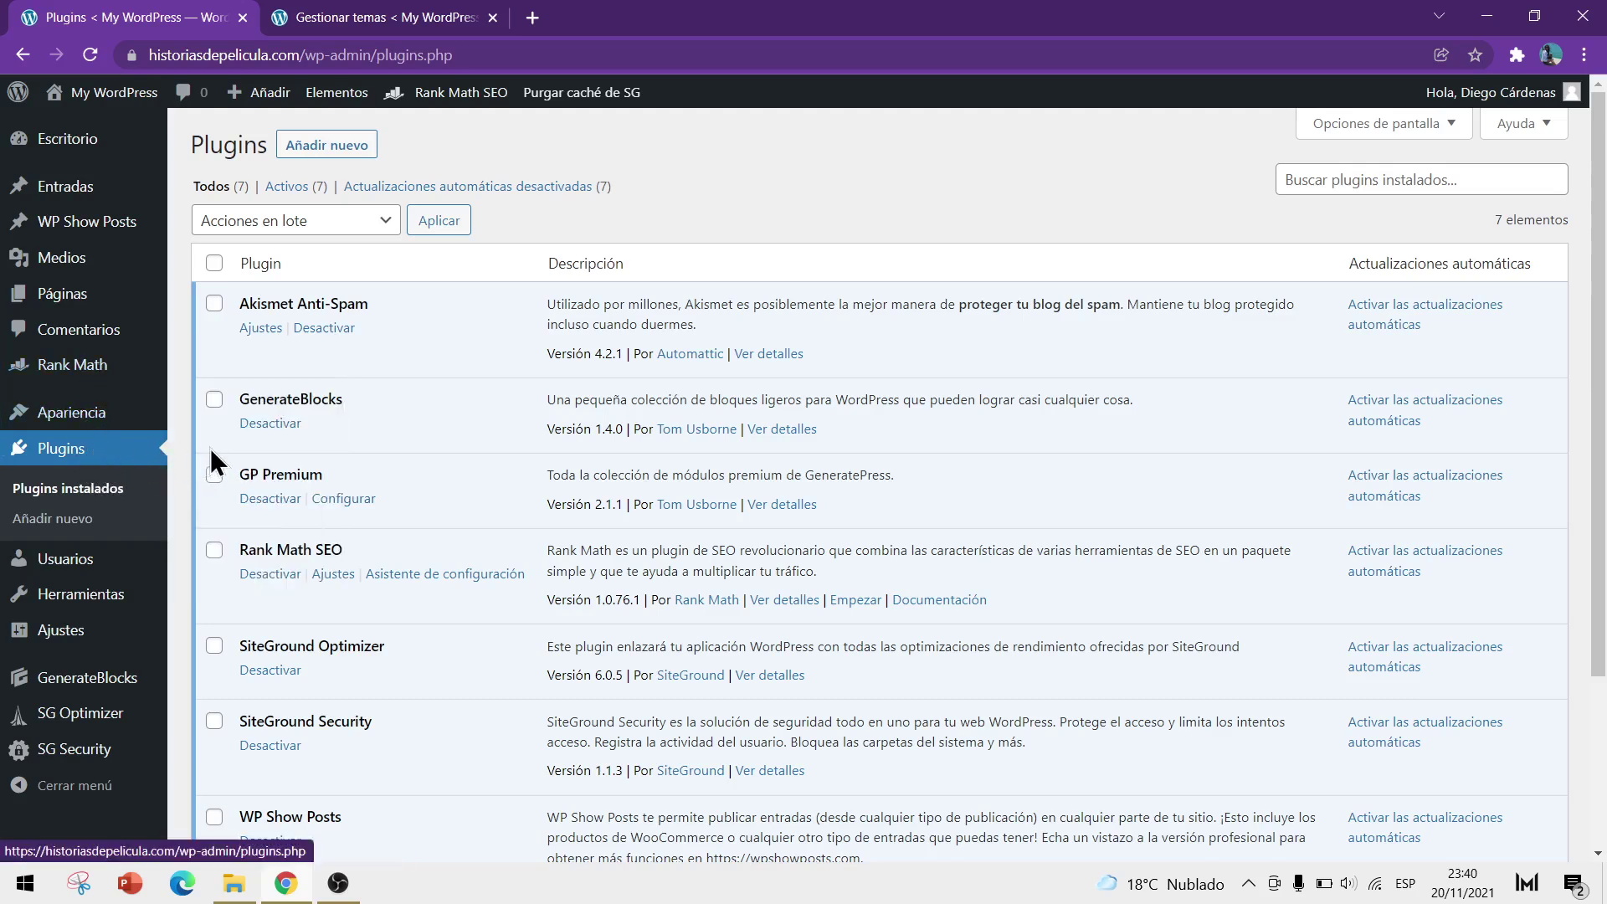
- Search the plugins available to add for "smush" and locate Smush – Lazy Load Images, Optimize & Compress Images
left_click(350, 162)
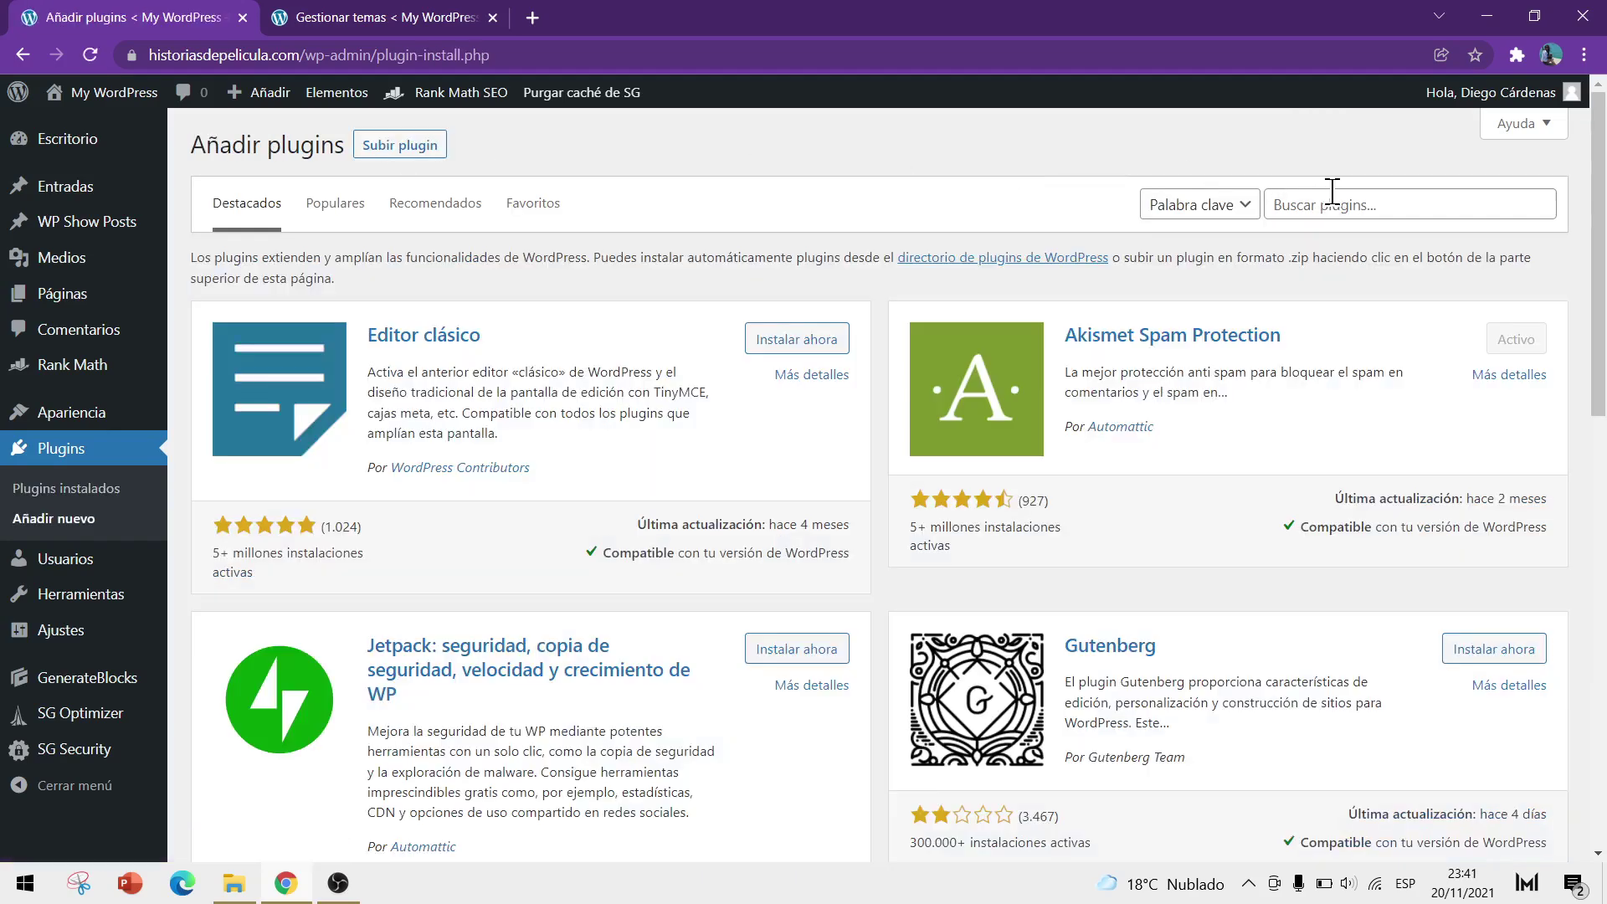
left_click(1332, 191)
type("smush")
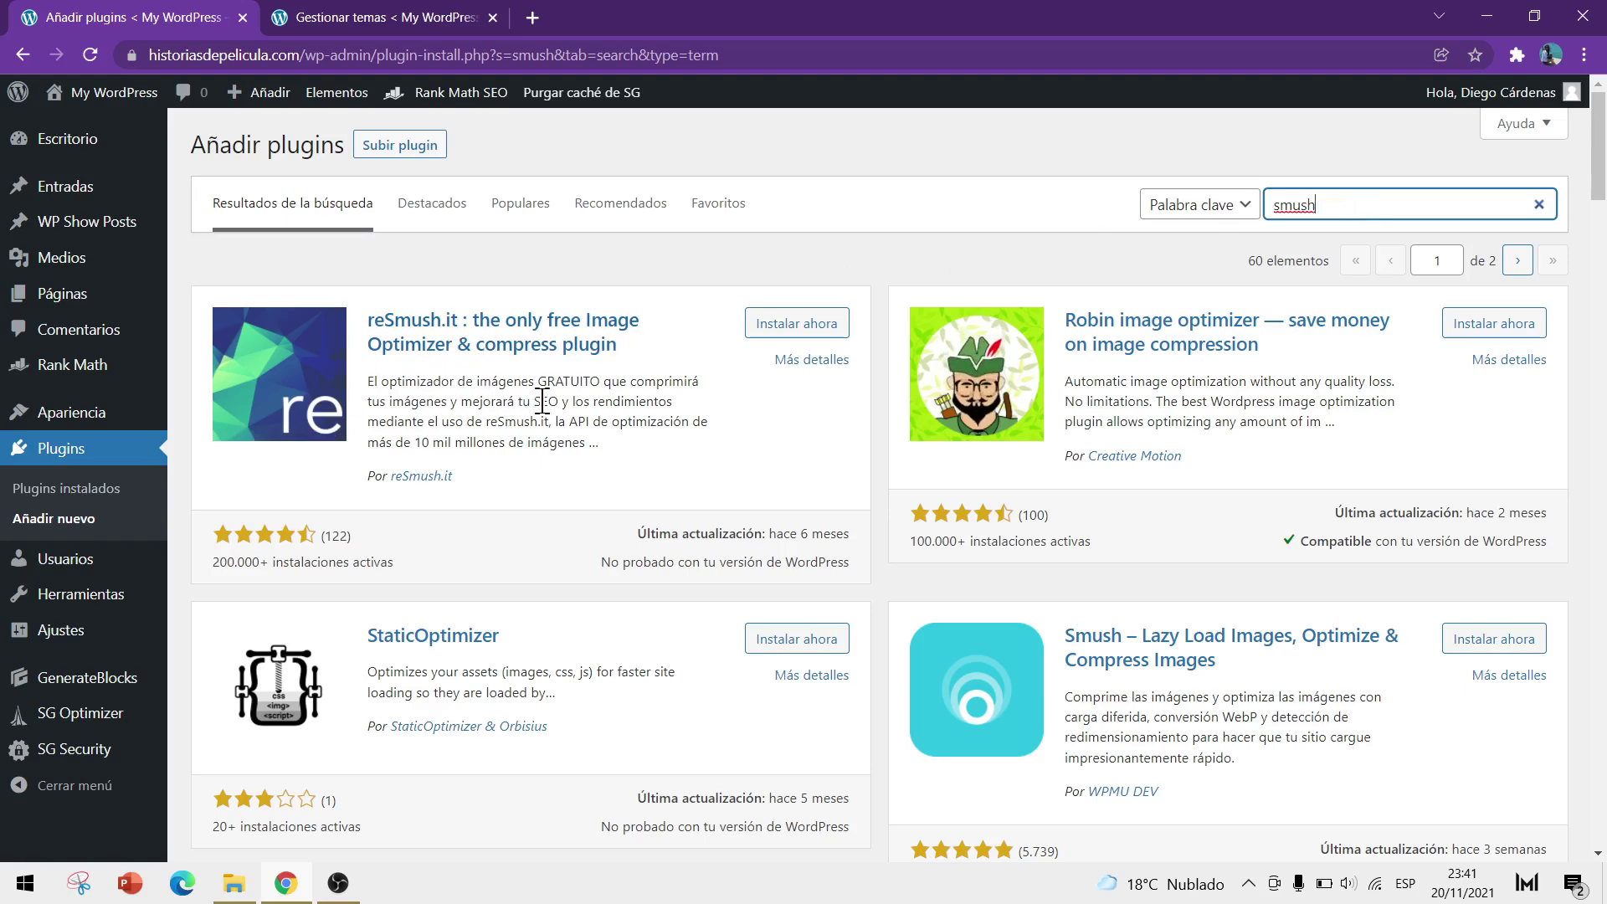
scroll(553, 385, "down", 5)
scroll(1021, 301, "up", 1)
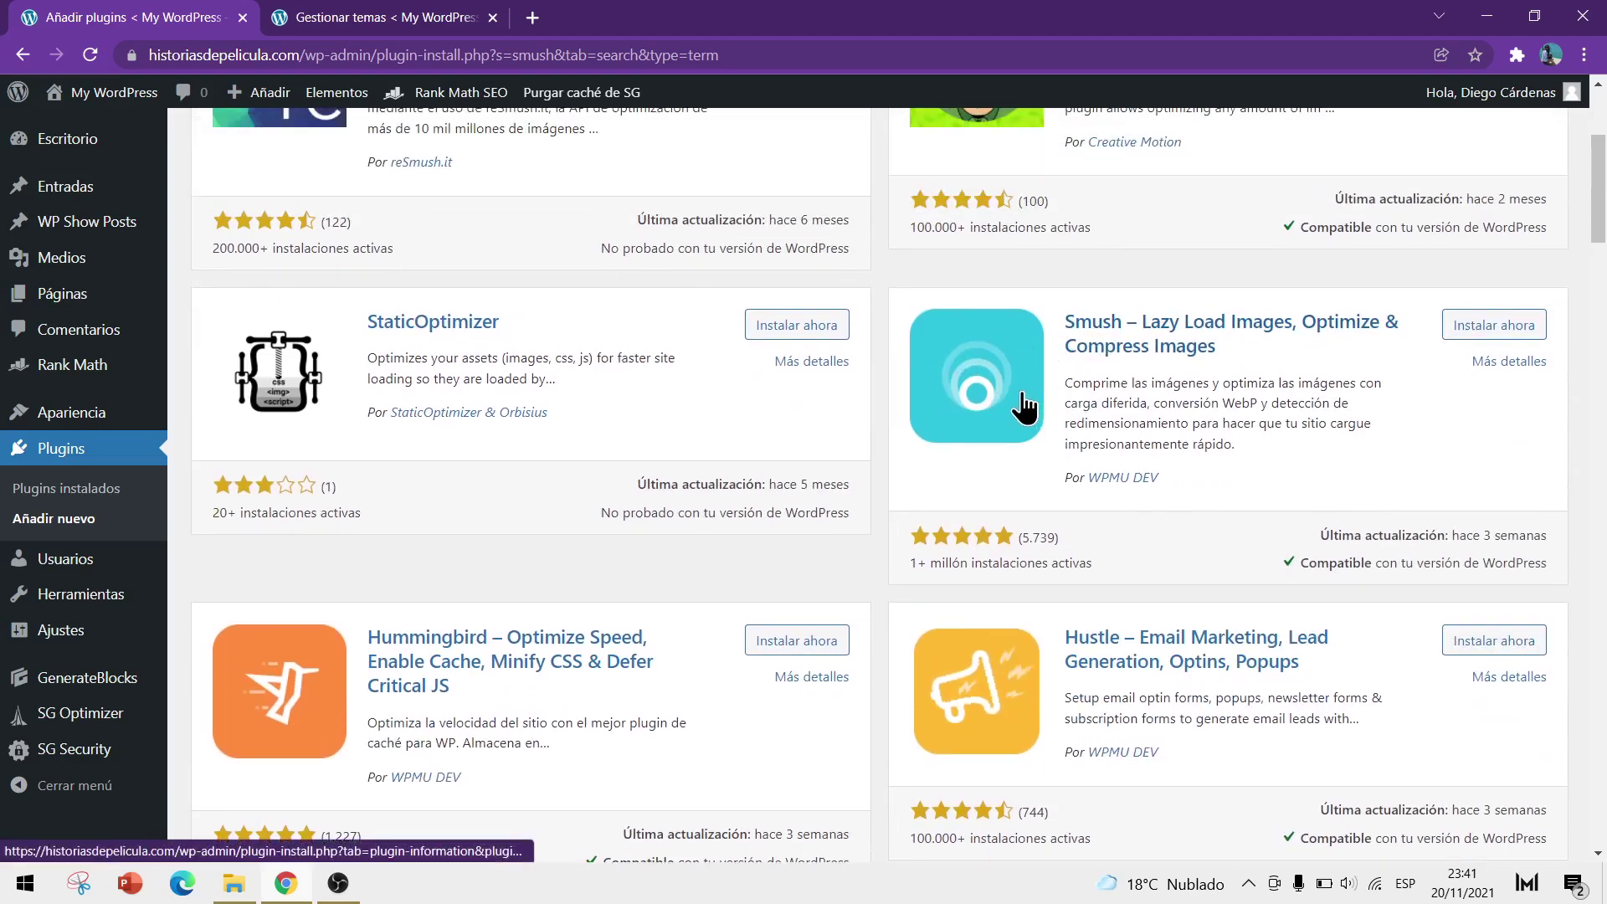
scroll(1015, 411, "up", 1)
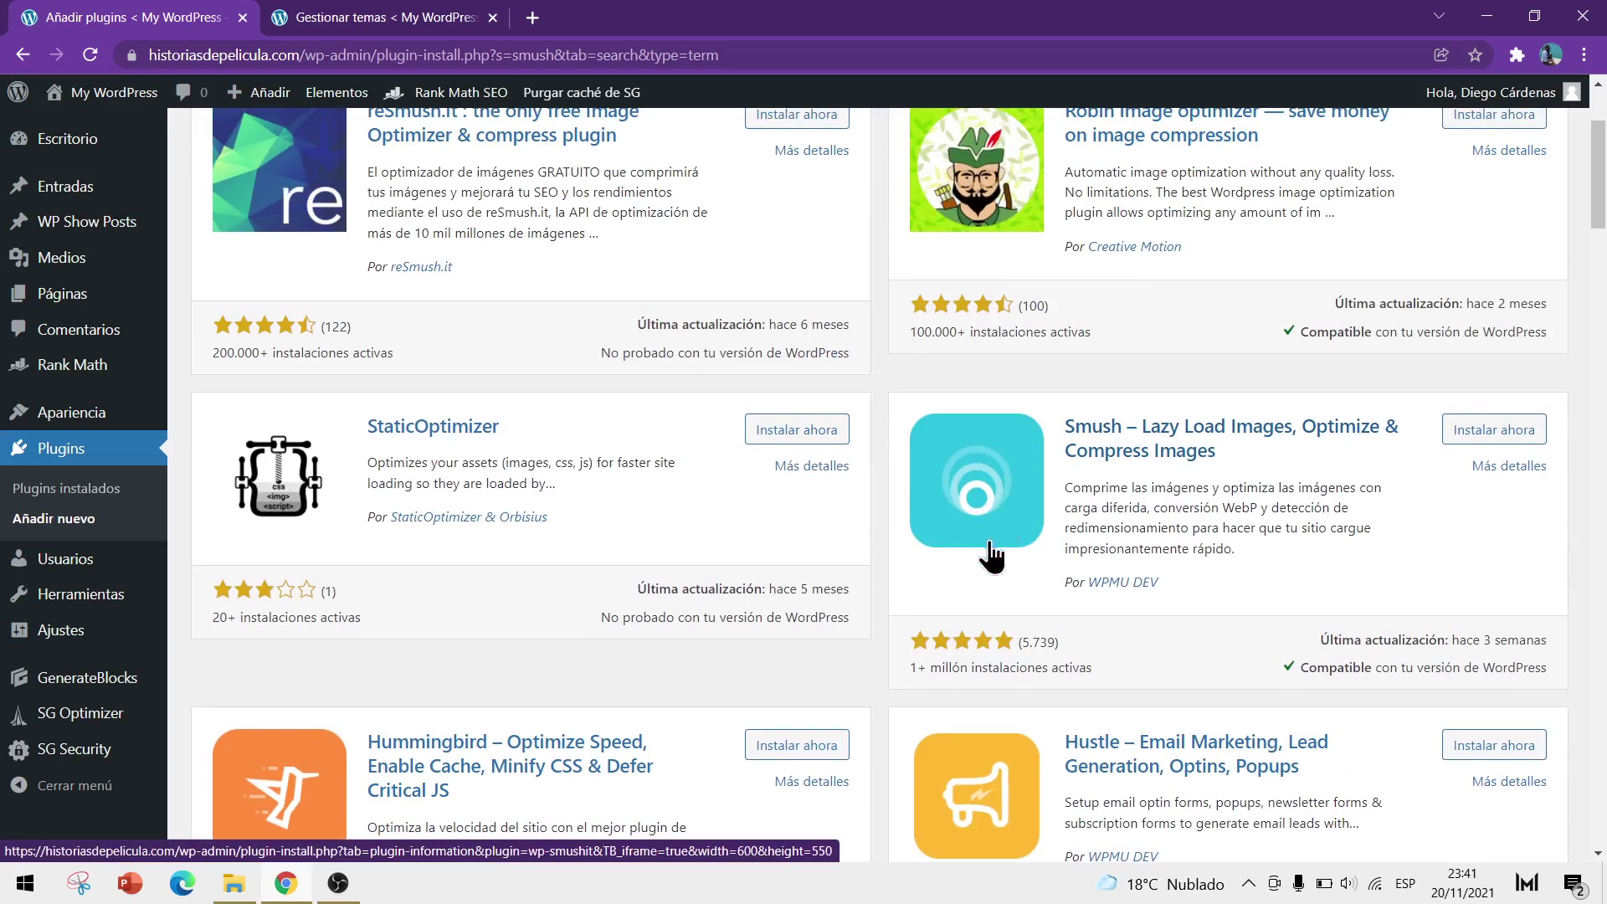
- Install and activate the Smush – Lazy Load Images, Optimize & Compress Images plugin
left_click_drag(1165, 586, 1093, 602)
left_click(1062, 599)
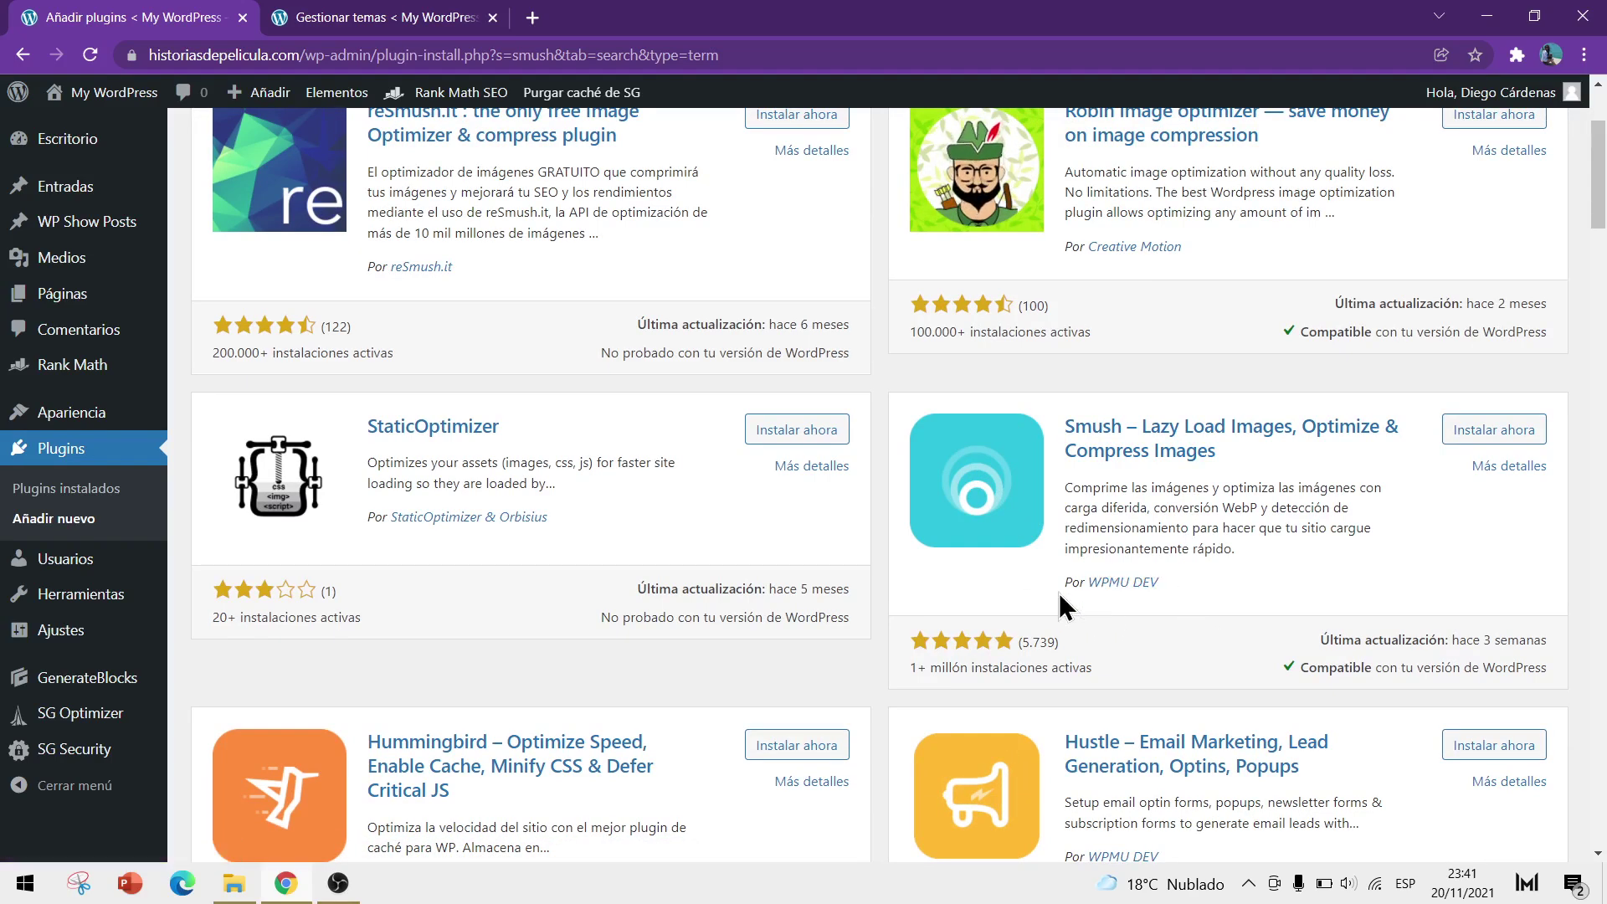
scroll(1064, 620, "up", 1)
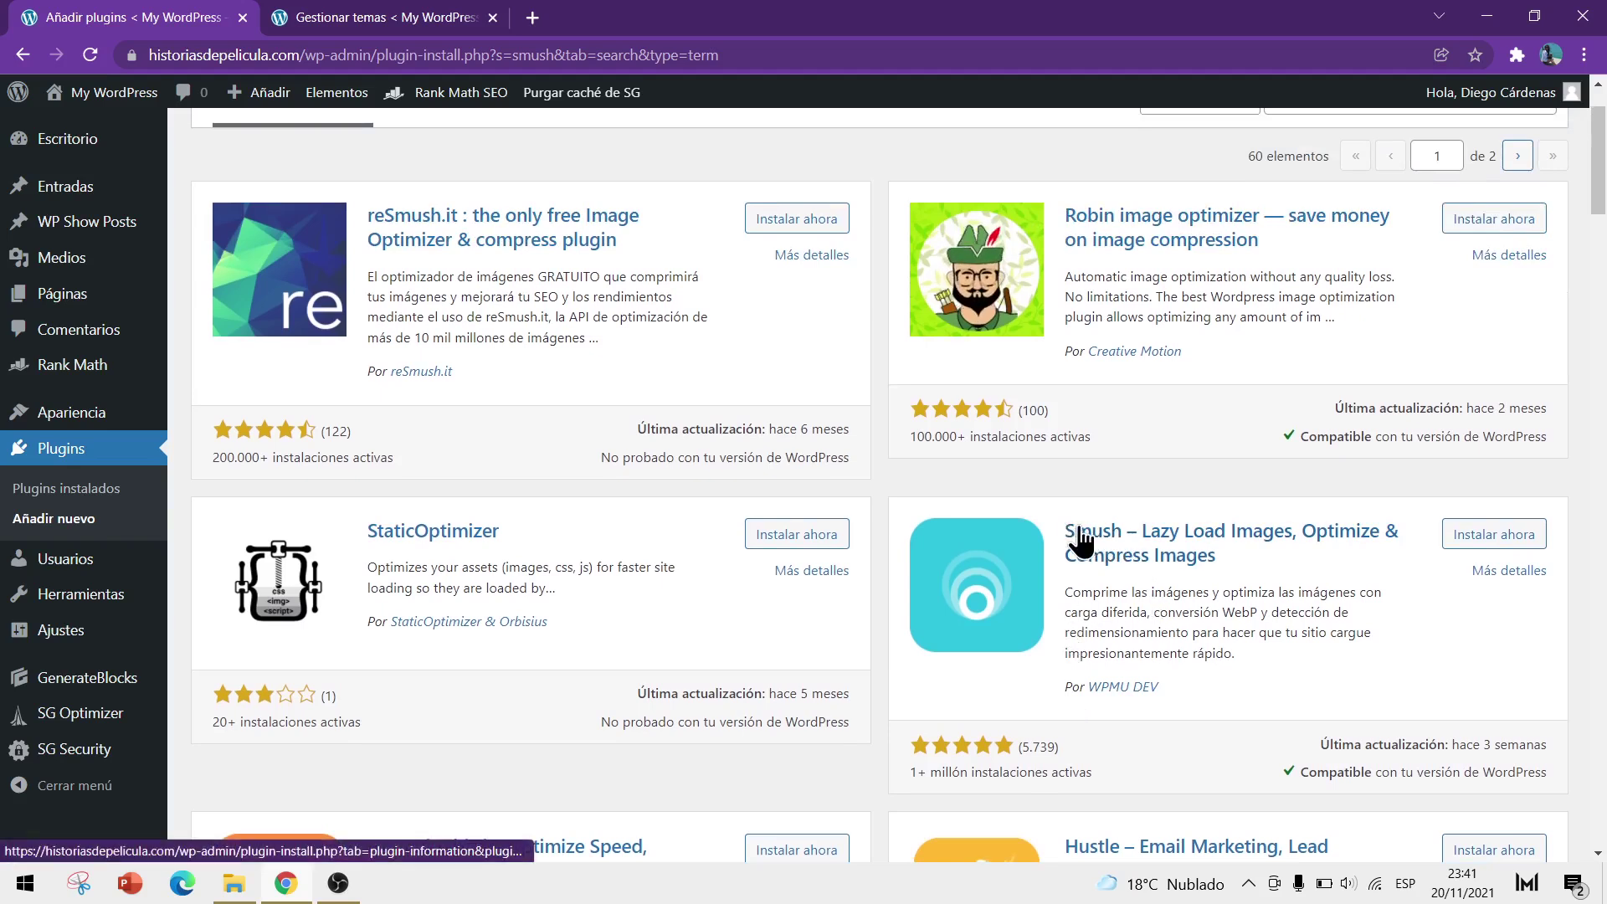
left_click(1471, 546)
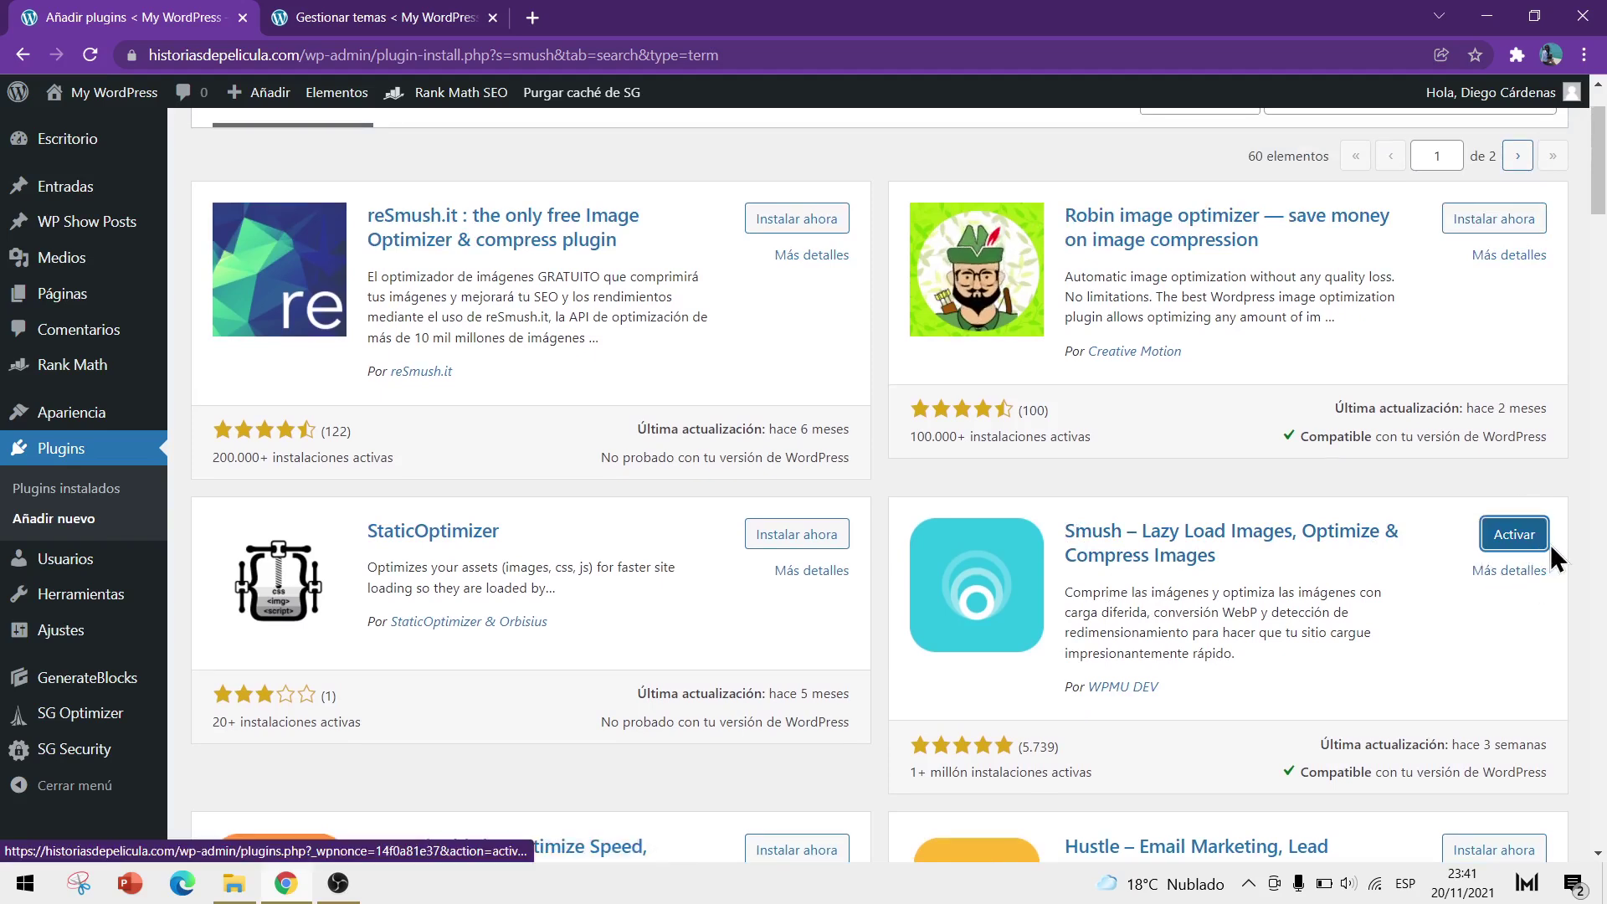
left_click(1517, 540)
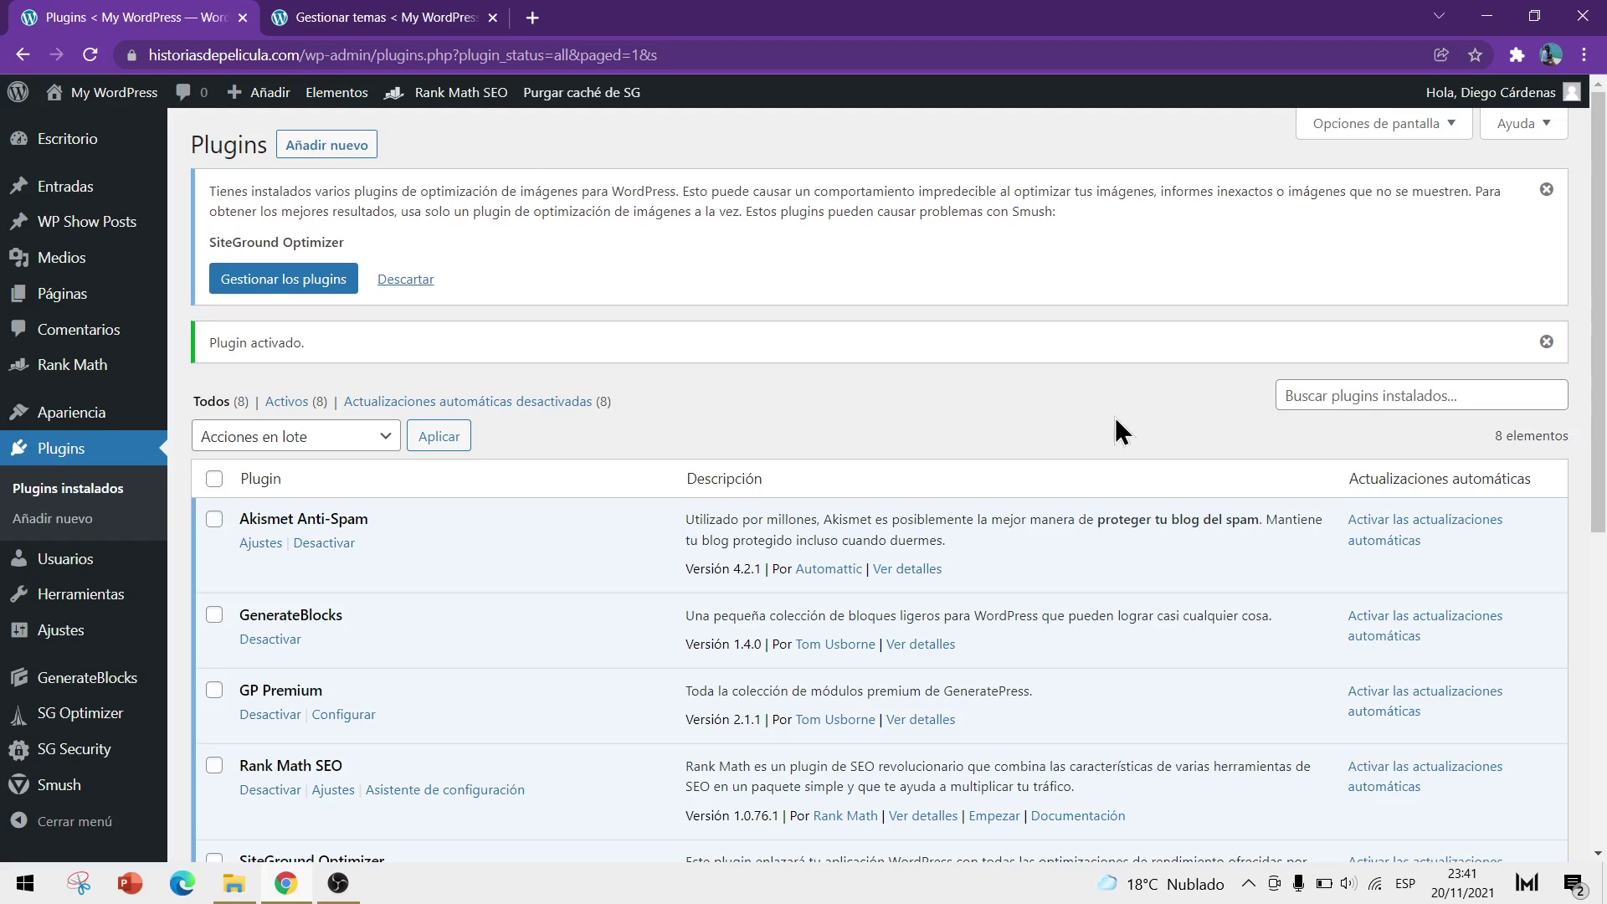
- Dismiss the notice about conflicting image optimization plugins and open the settings of the Smush plugin
left_click(411, 281)
scroll(790, 304, "down", 1)
scroll(777, 300, "up", 1)
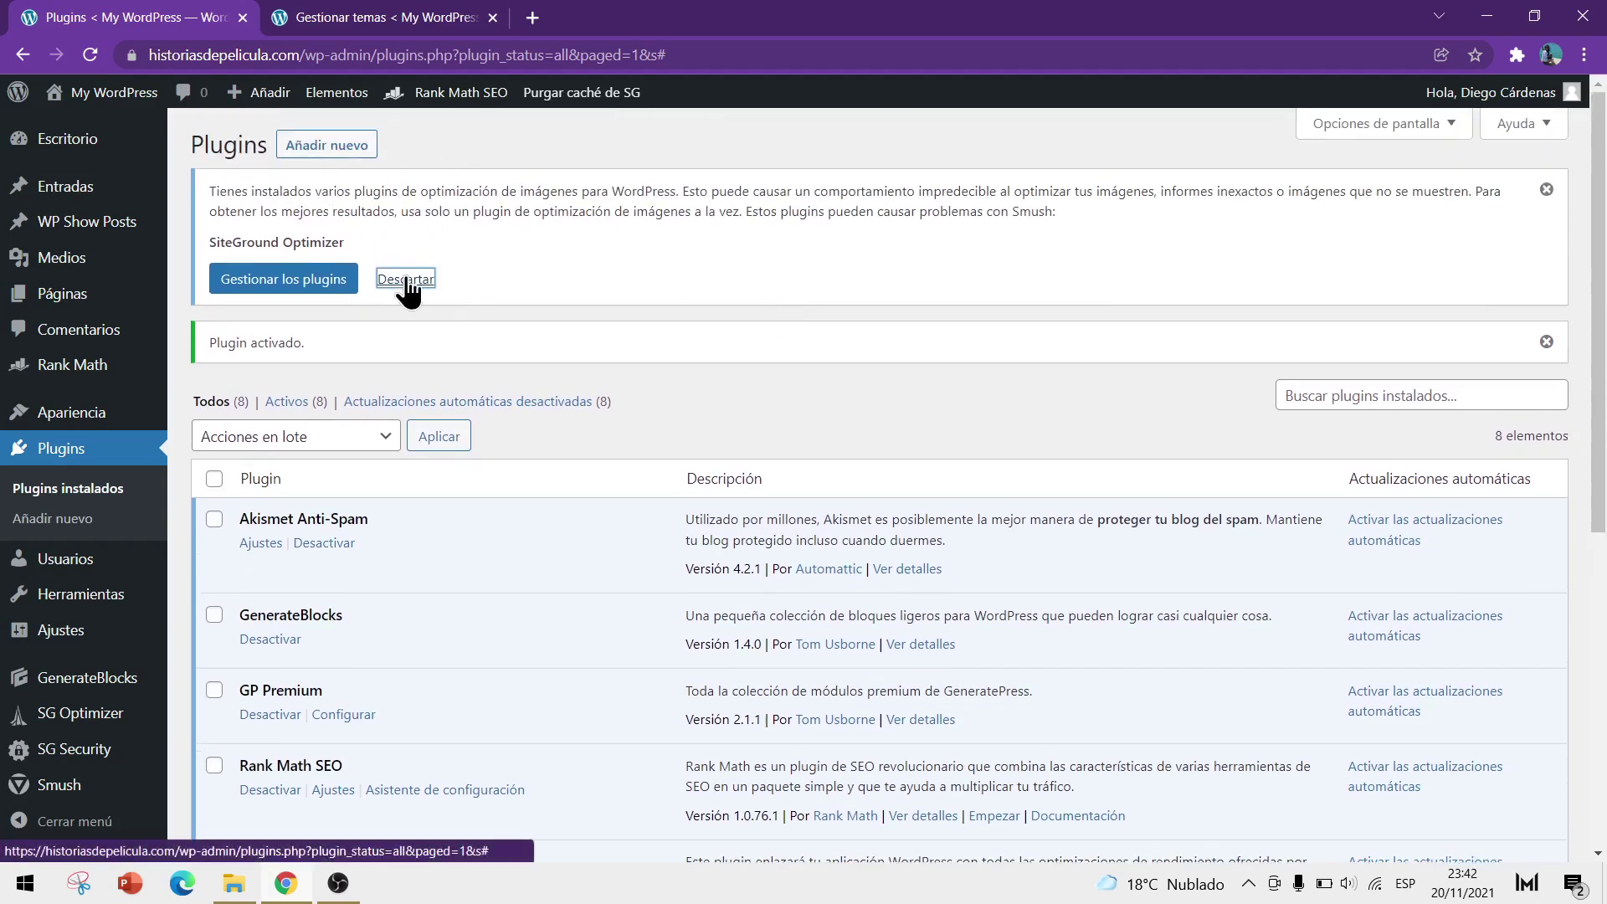
left_click(1546, 190)
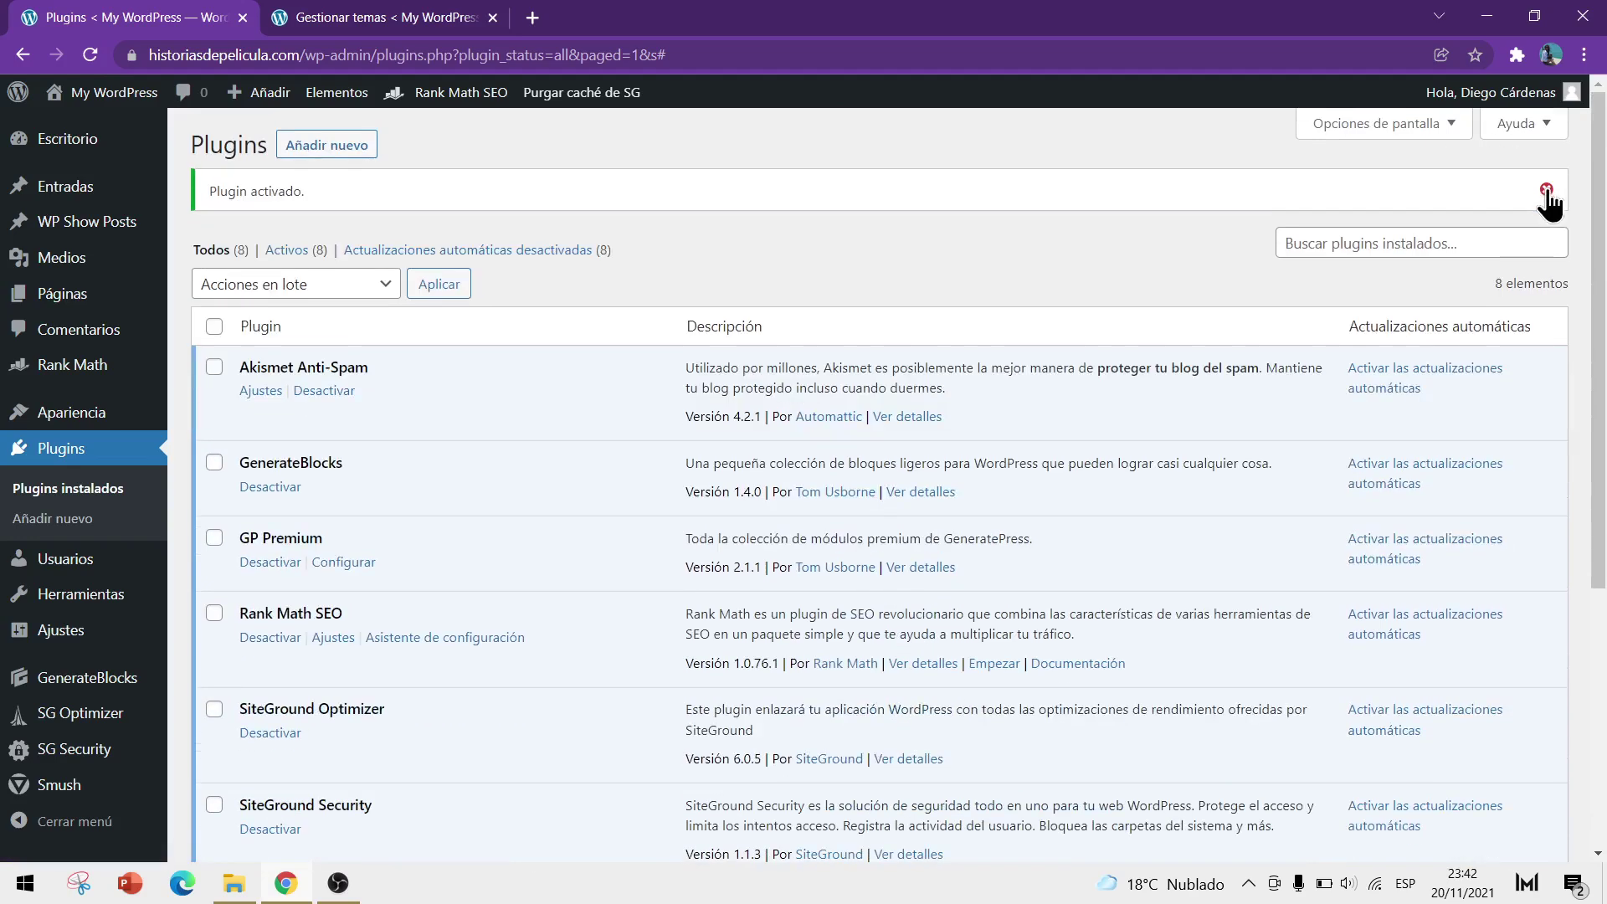
scroll(476, 289, "down", 4)
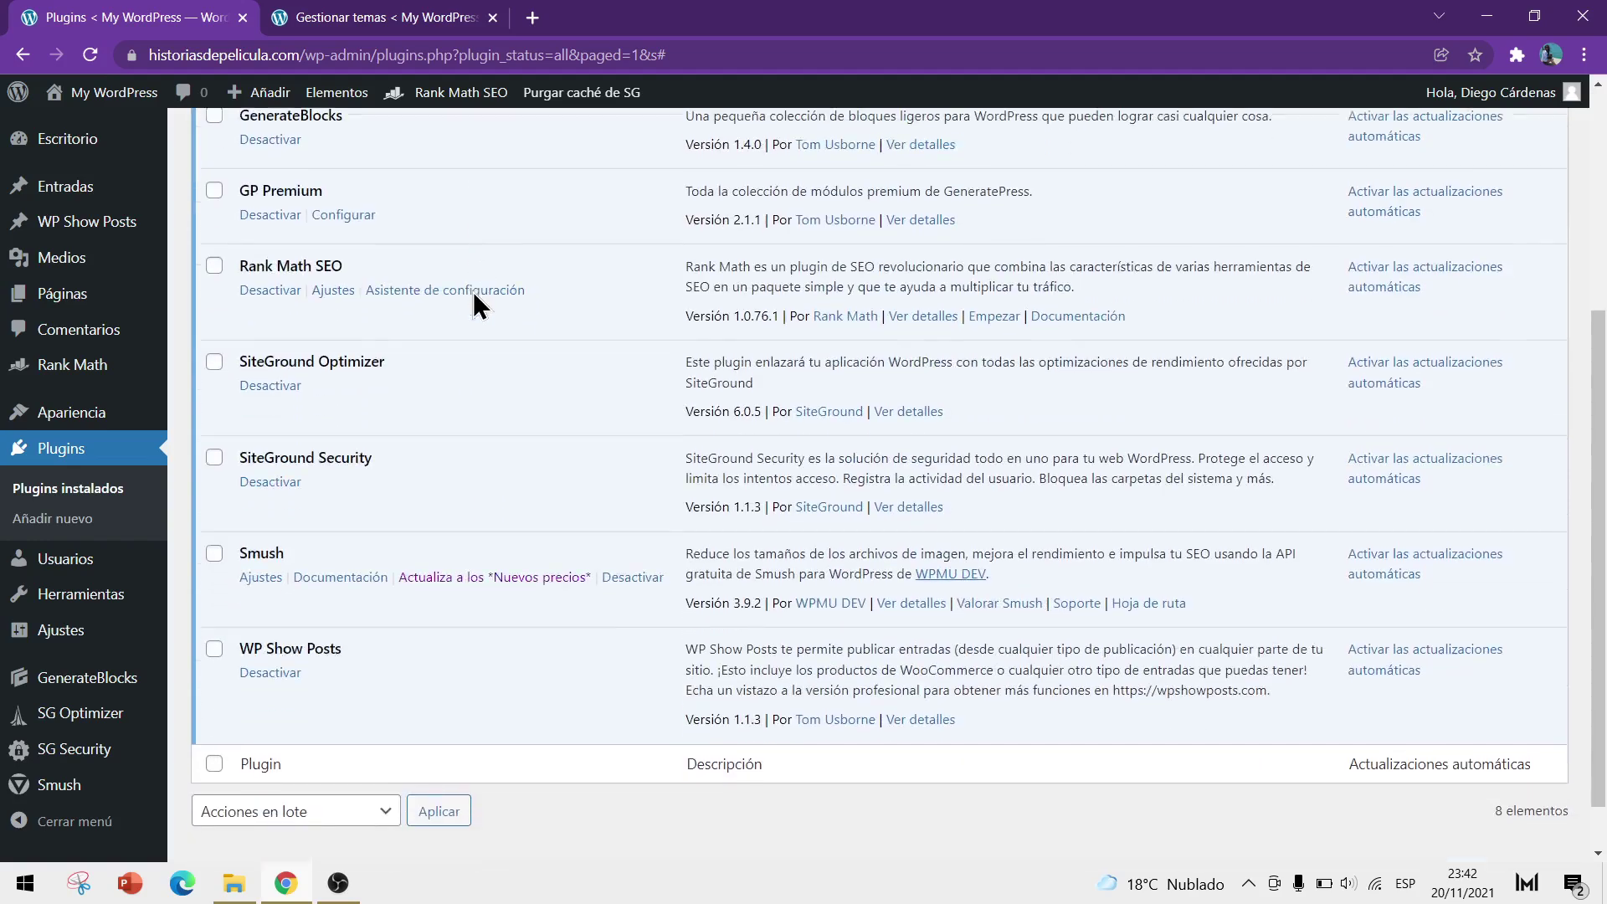
scroll(476, 290, "down", 1)
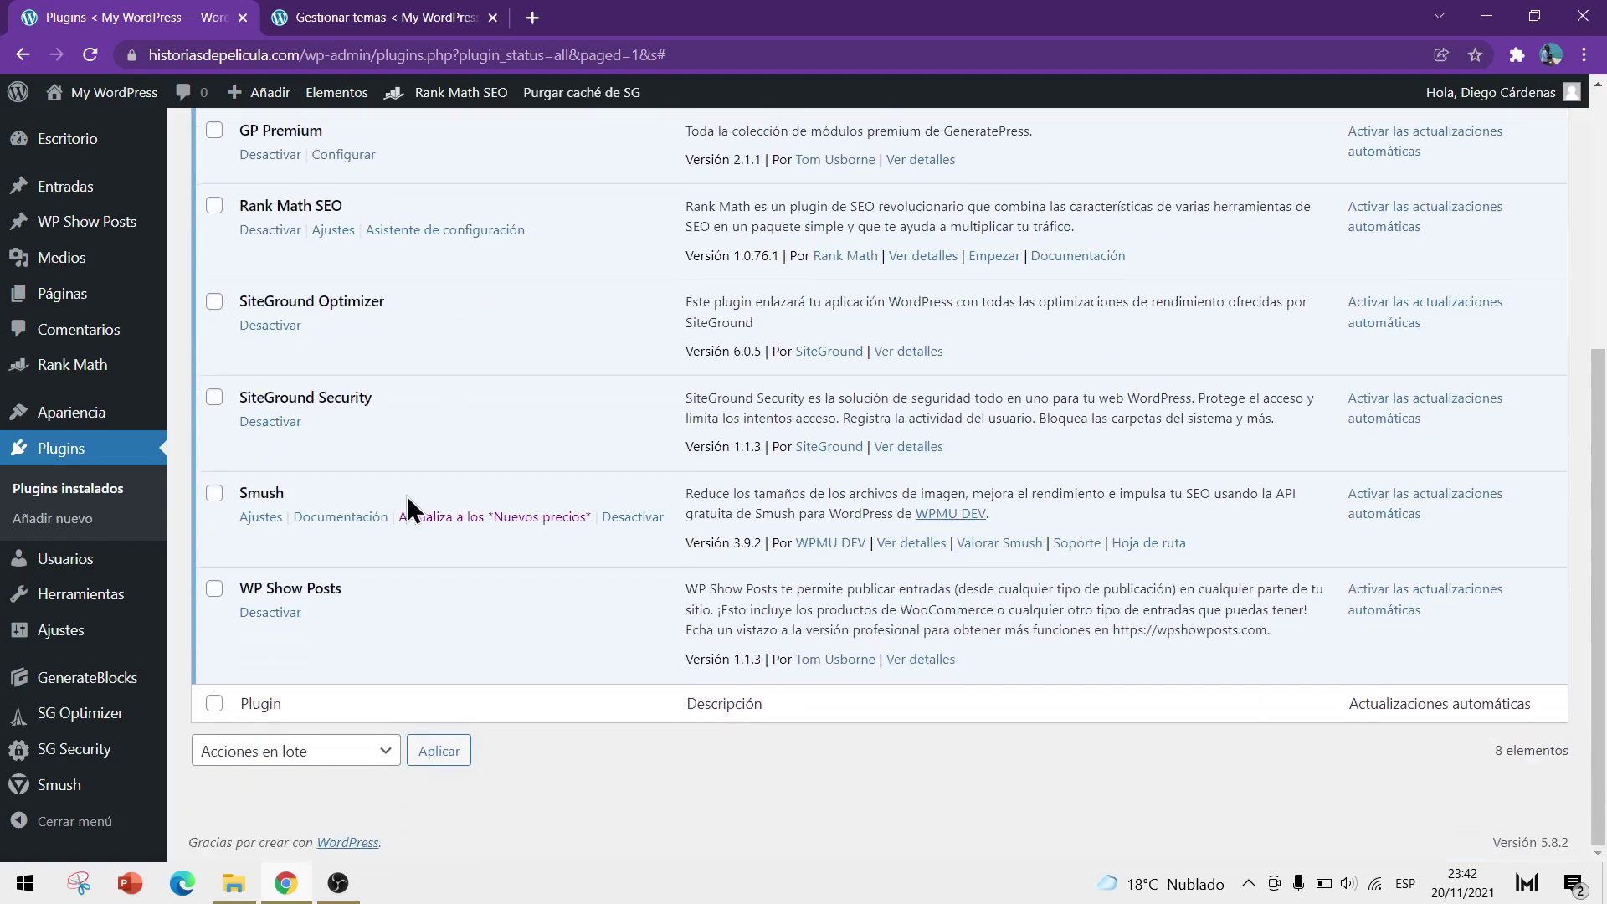
left_click(252, 520)
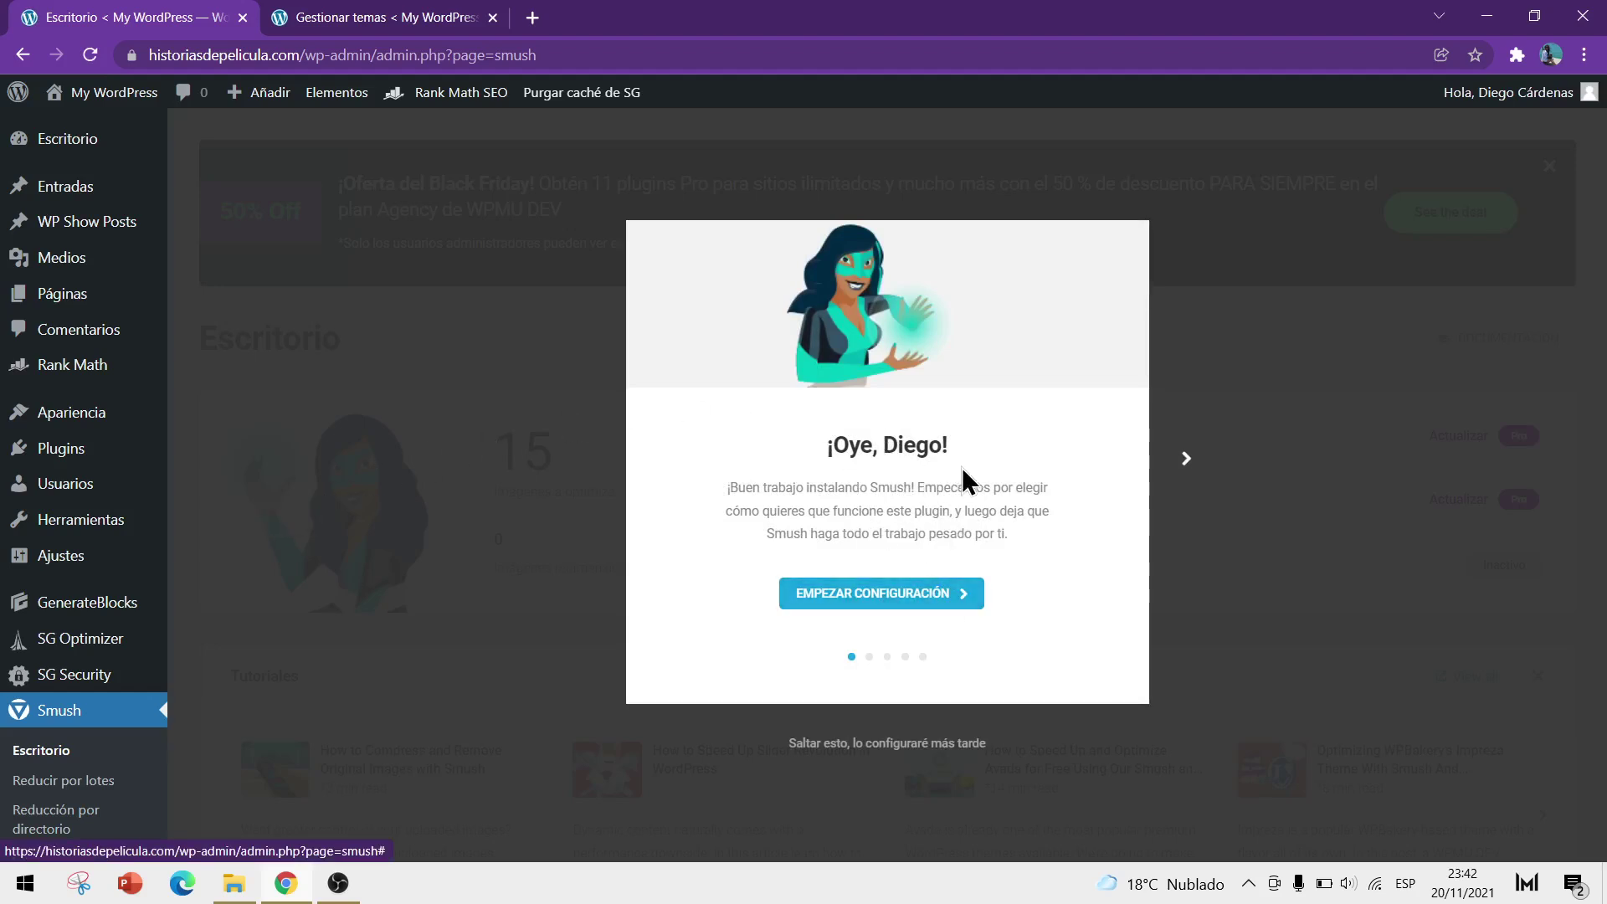
- Complete the Smush setup wizard, keeping automatic optimization of new uploads and image metadata removal enabled and usage data tracking disabled
left_click(926, 594)
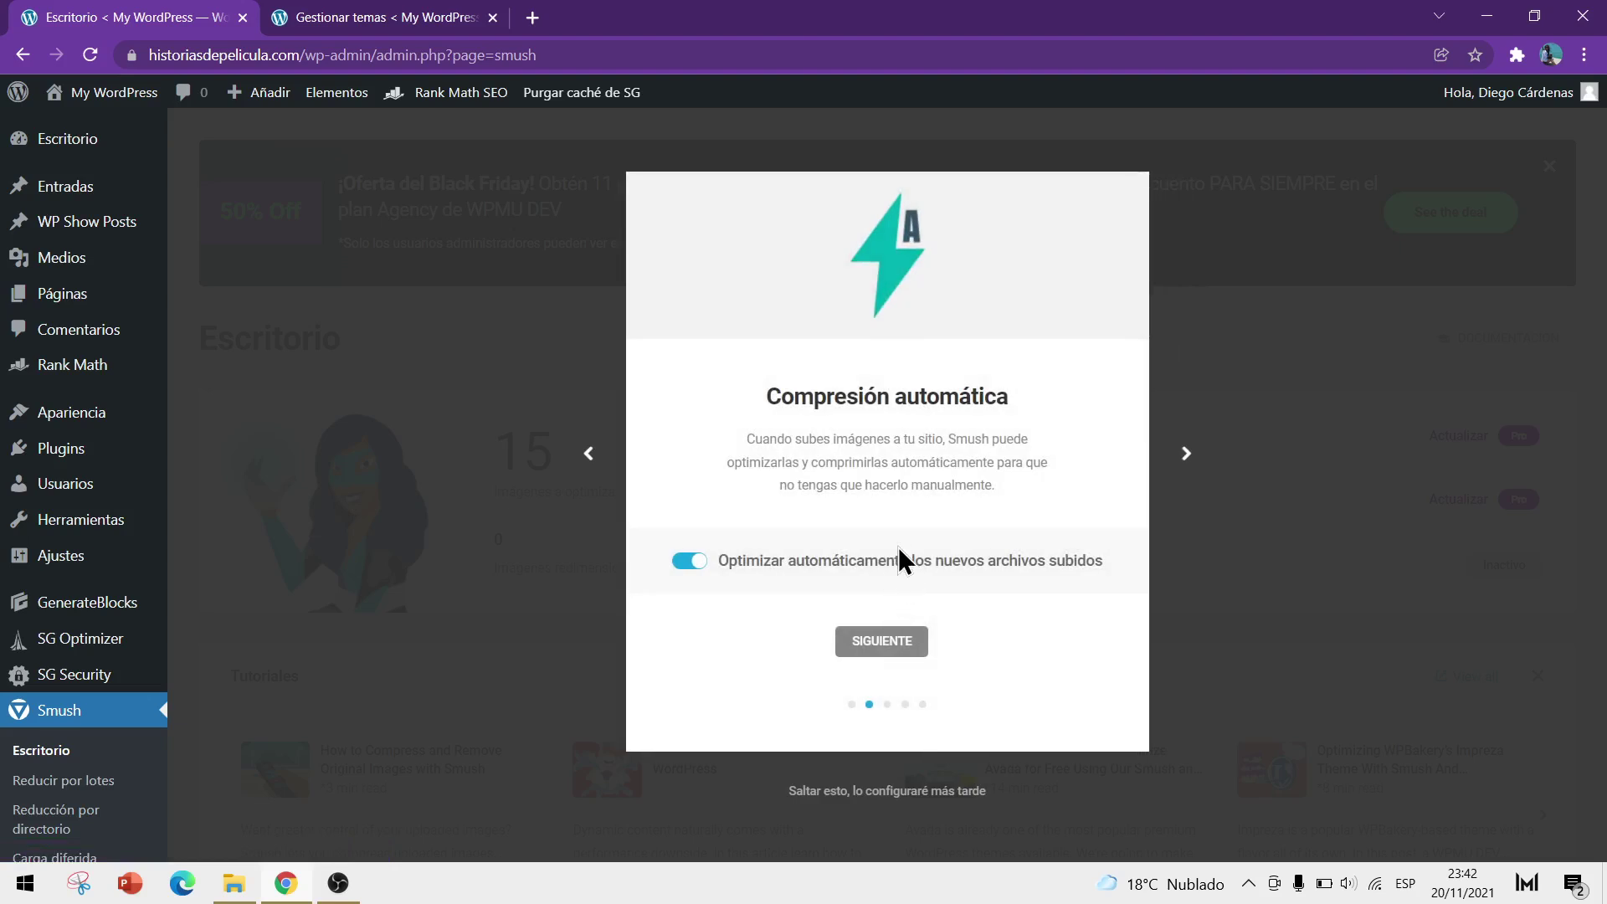
left_click(906, 646)
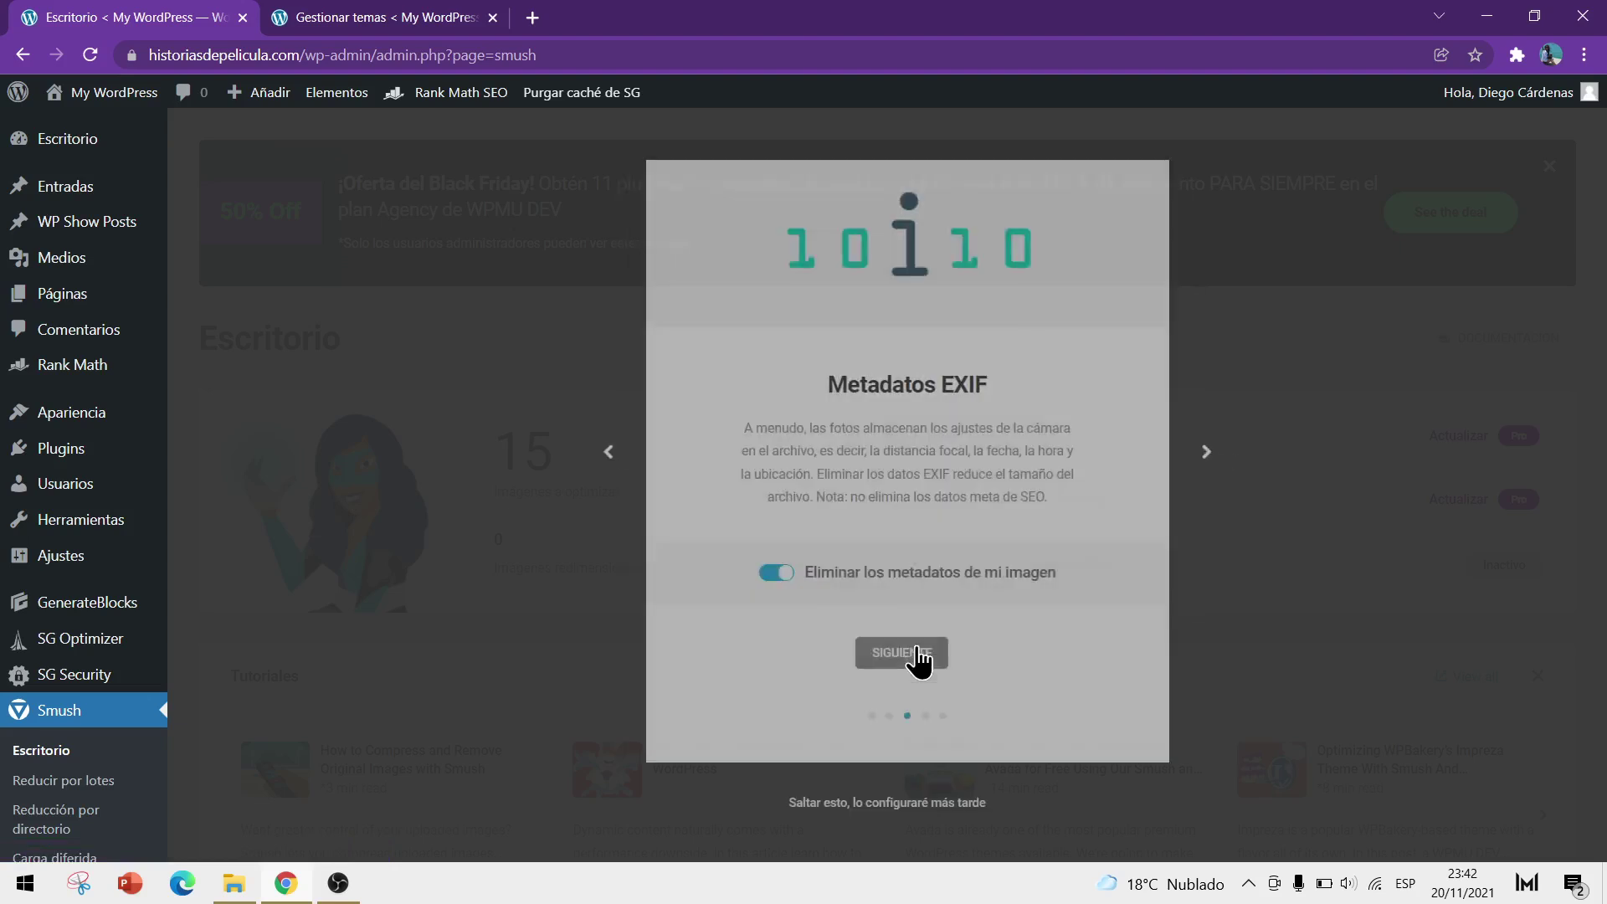
left_click(903, 650)
left_click(879, 683)
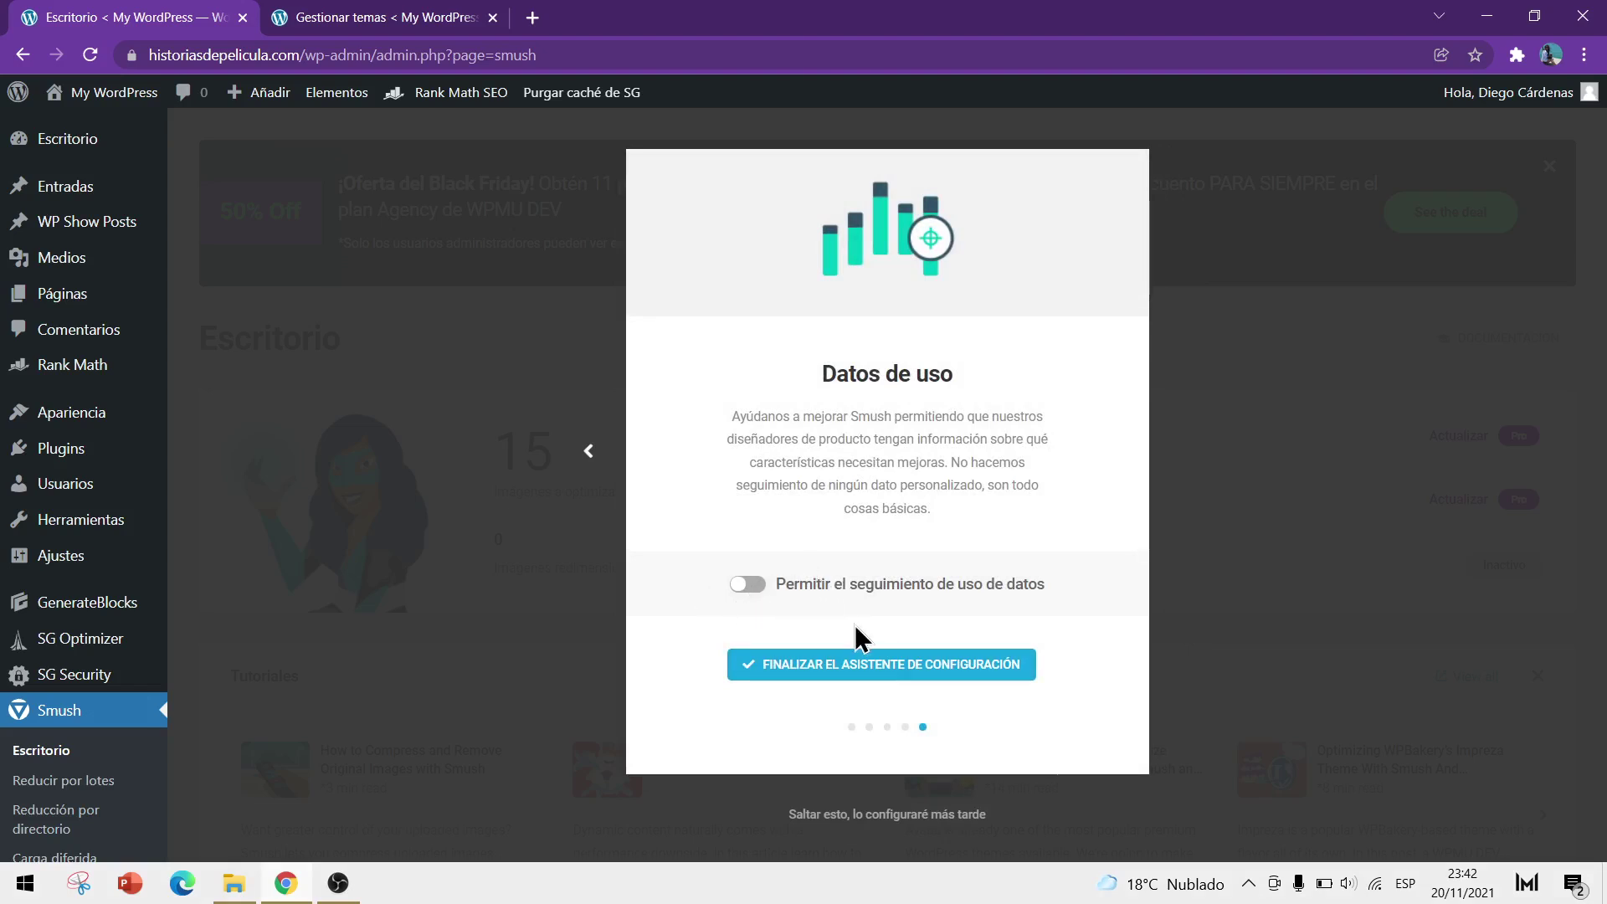
left_click(902, 678)
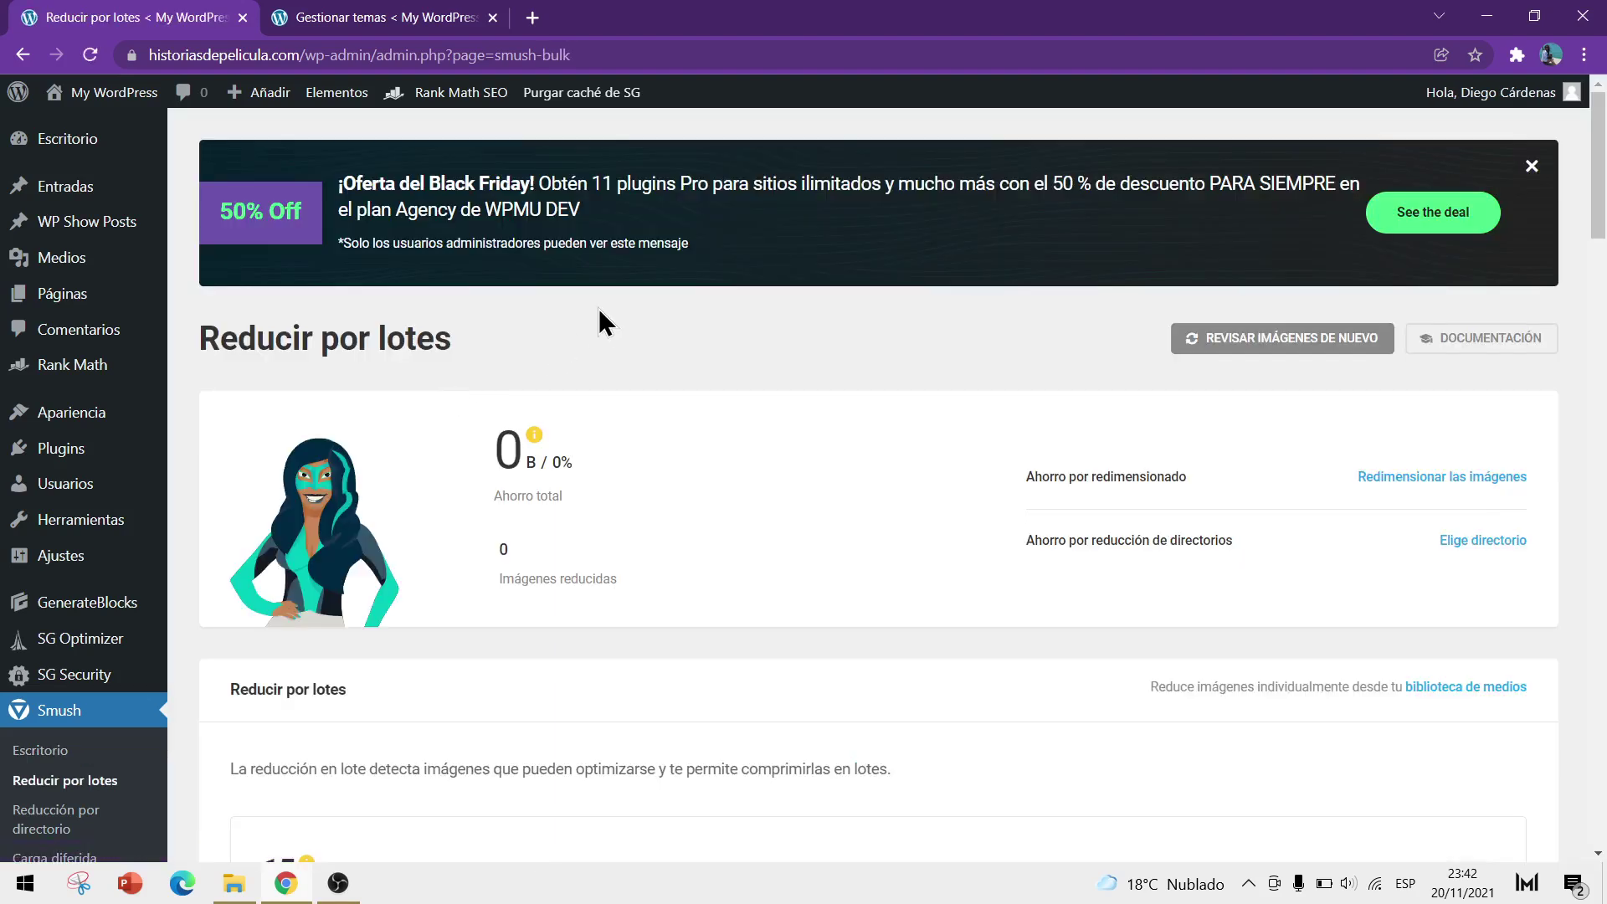
- Close the Black Friday offer and review the options on Smush's bulk compression page
left_click(1532, 167)
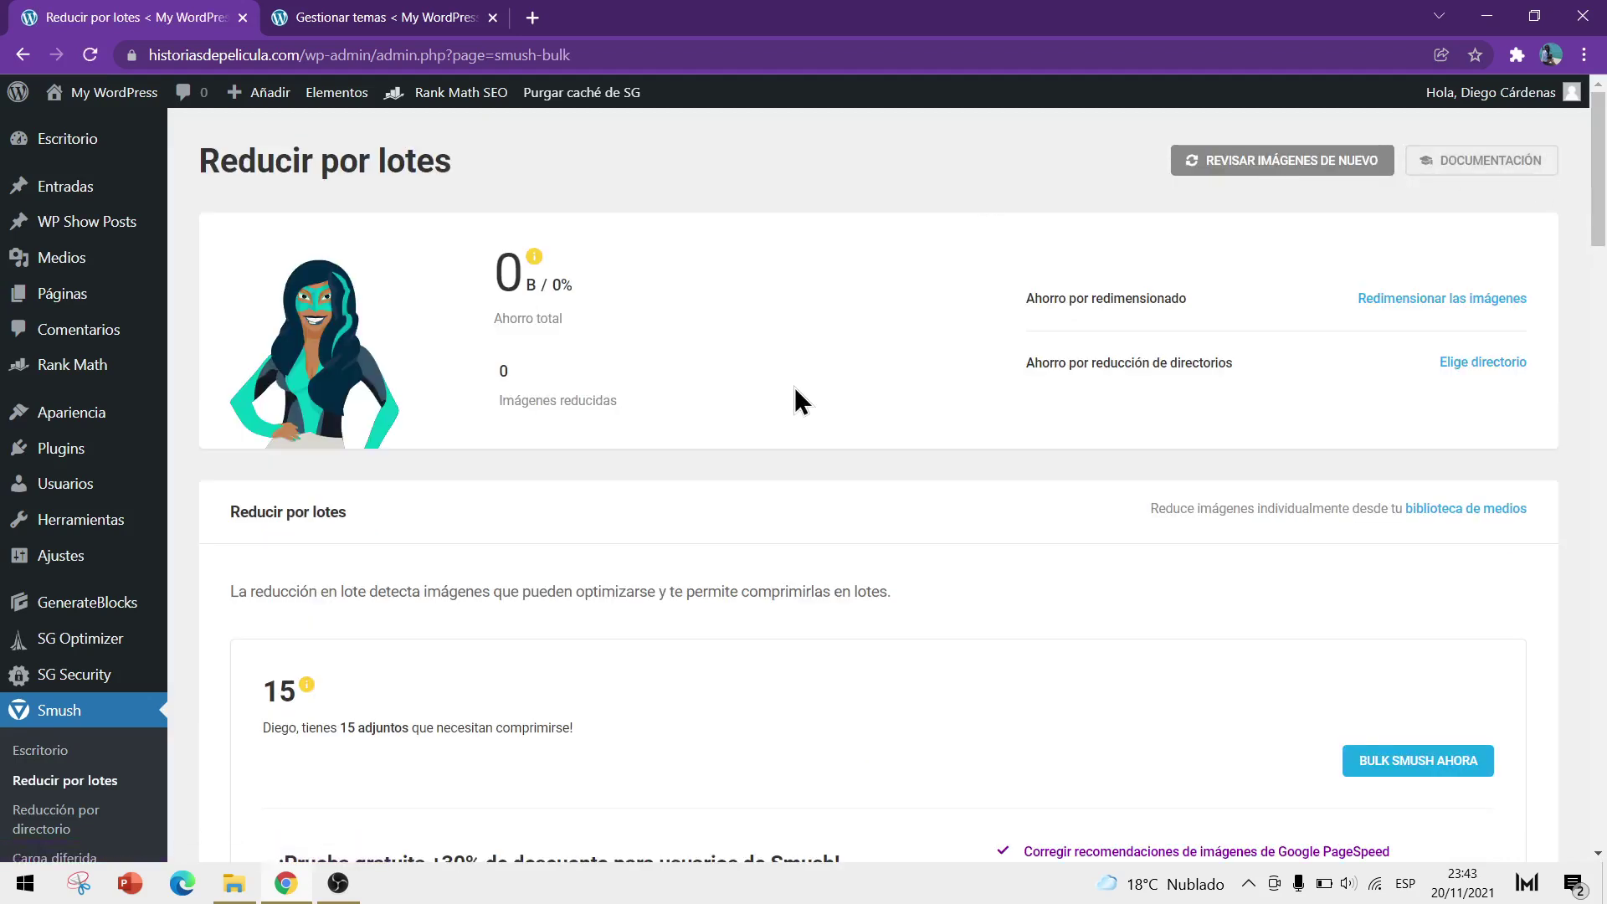
scroll(797, 374, "down", 5)
scroll(792, 402, "up", 4)
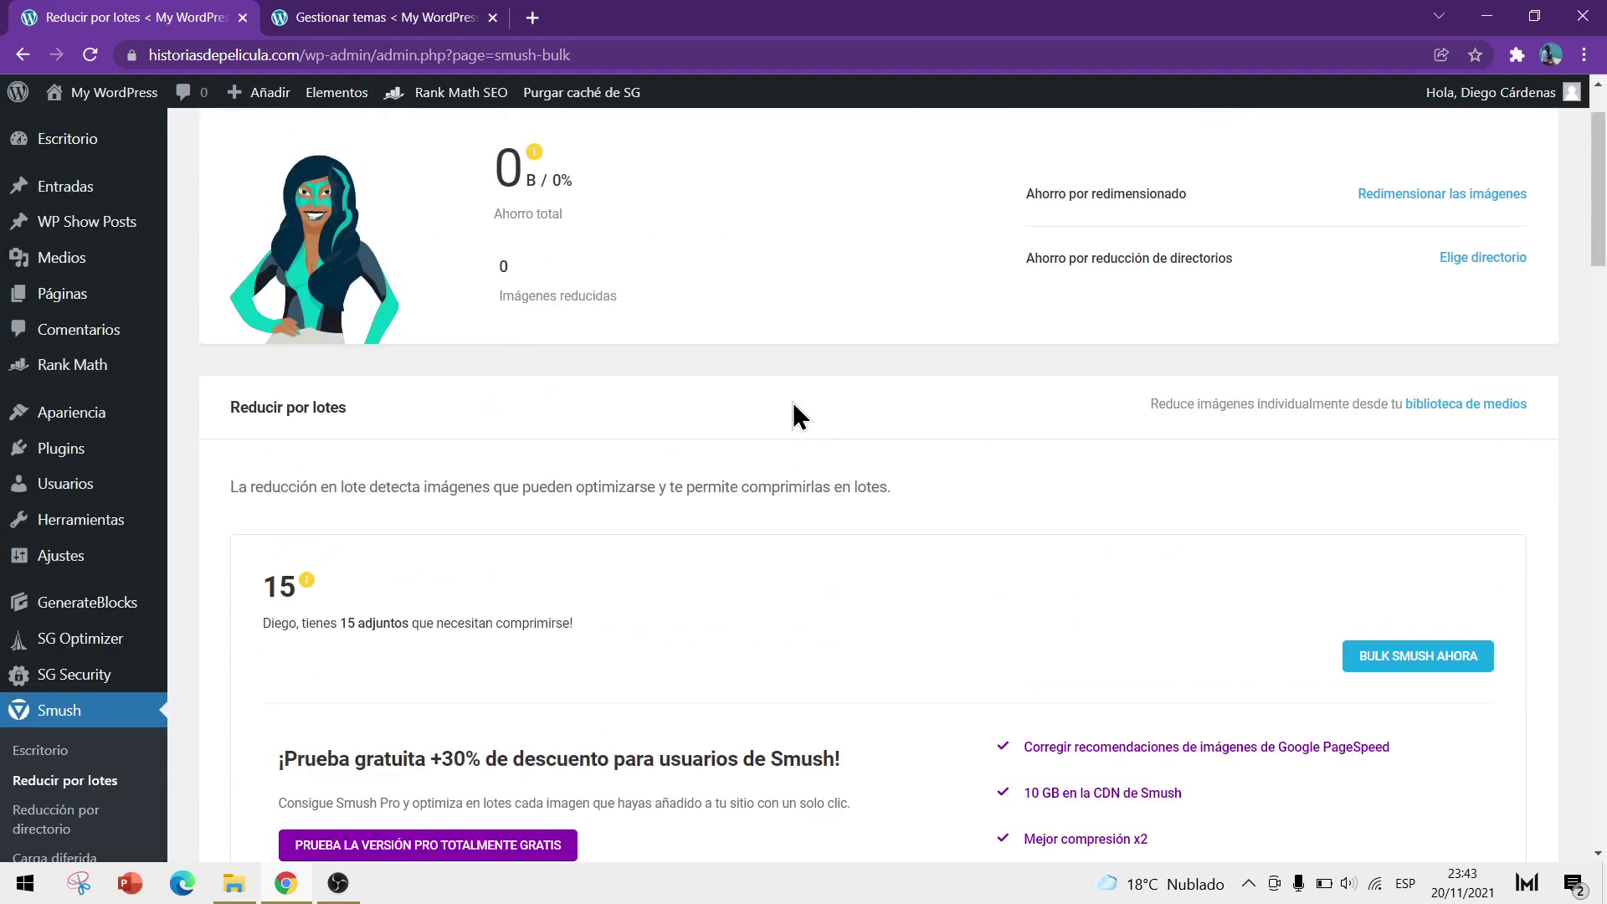
- Return to the installed plugins list and look over all the plugins, including Smush
left_click(99, 452)
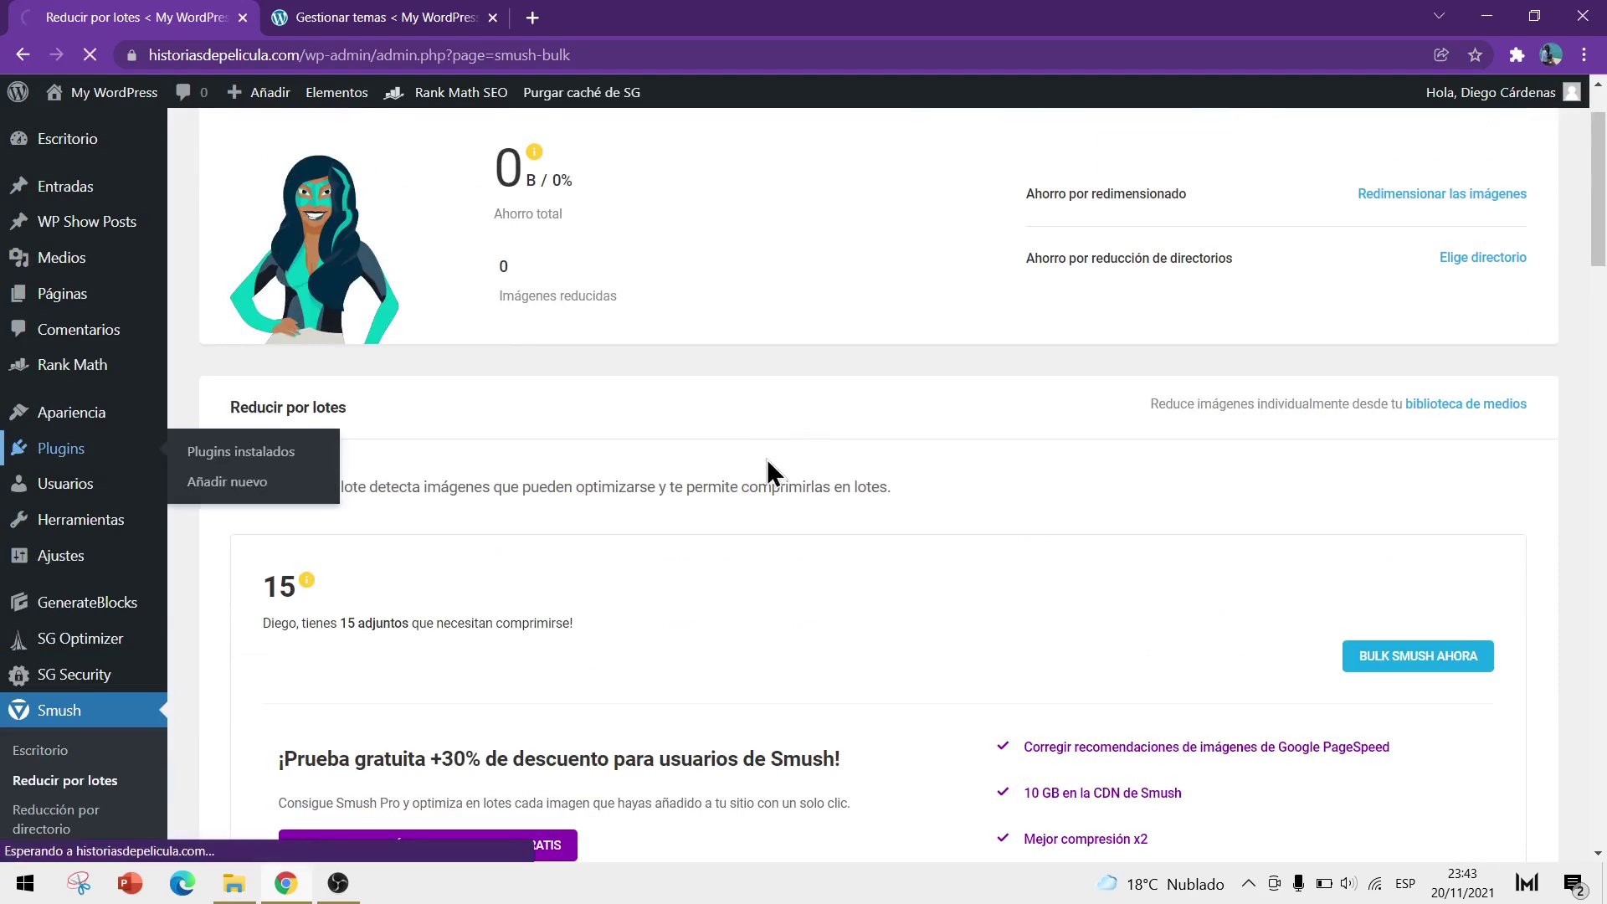
scroll(872, 460, "down", 5)
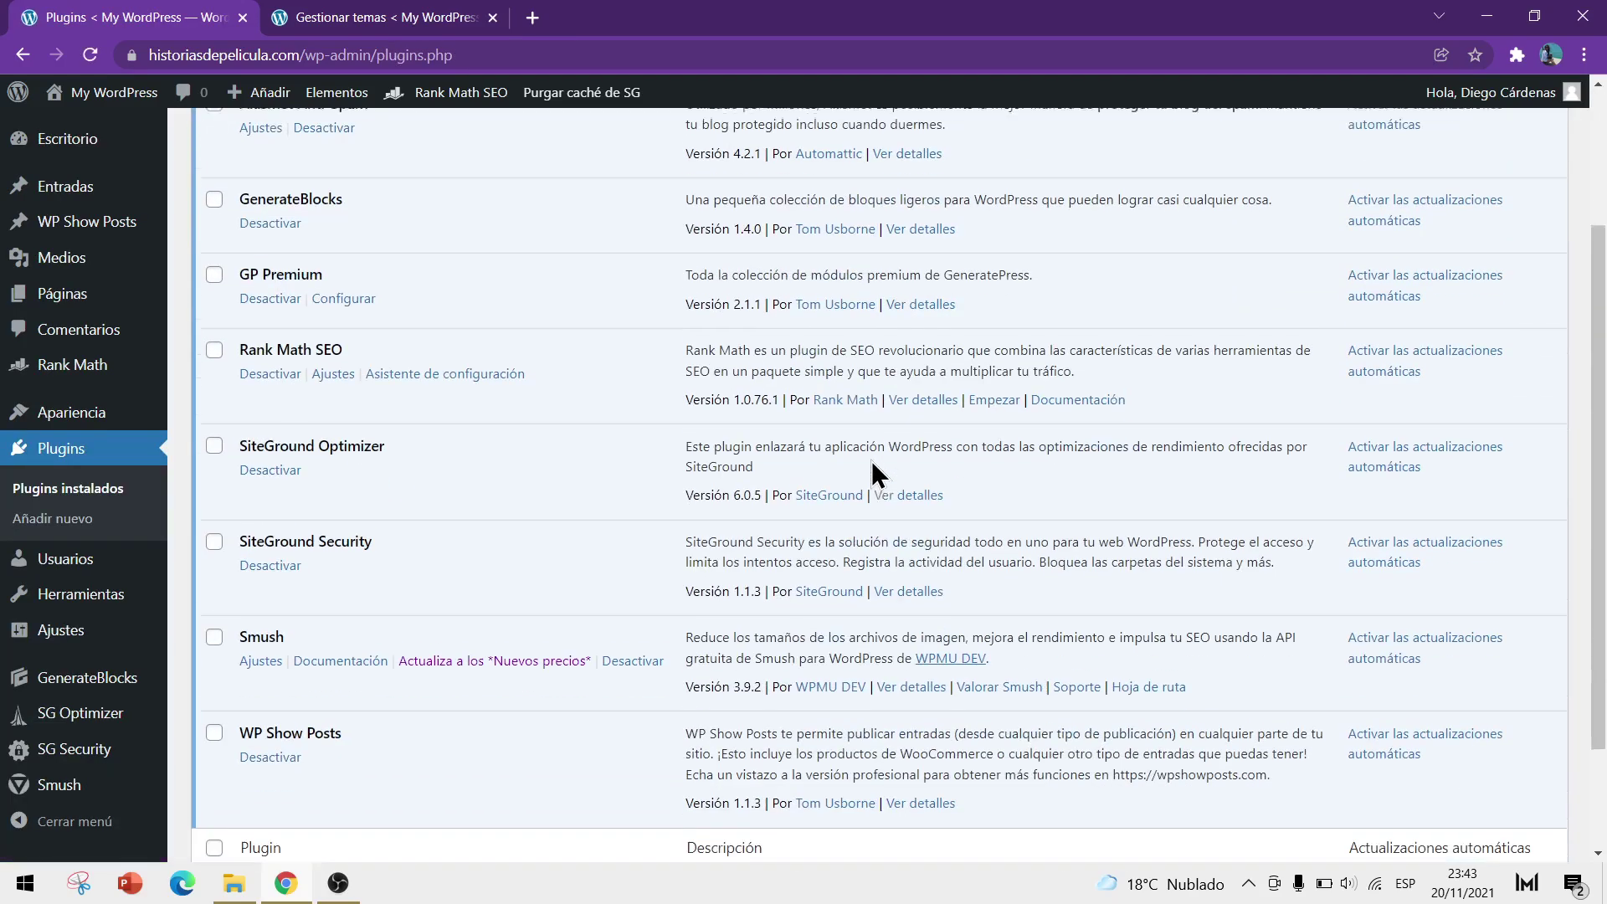
scroll(872, 460, "up", 5)
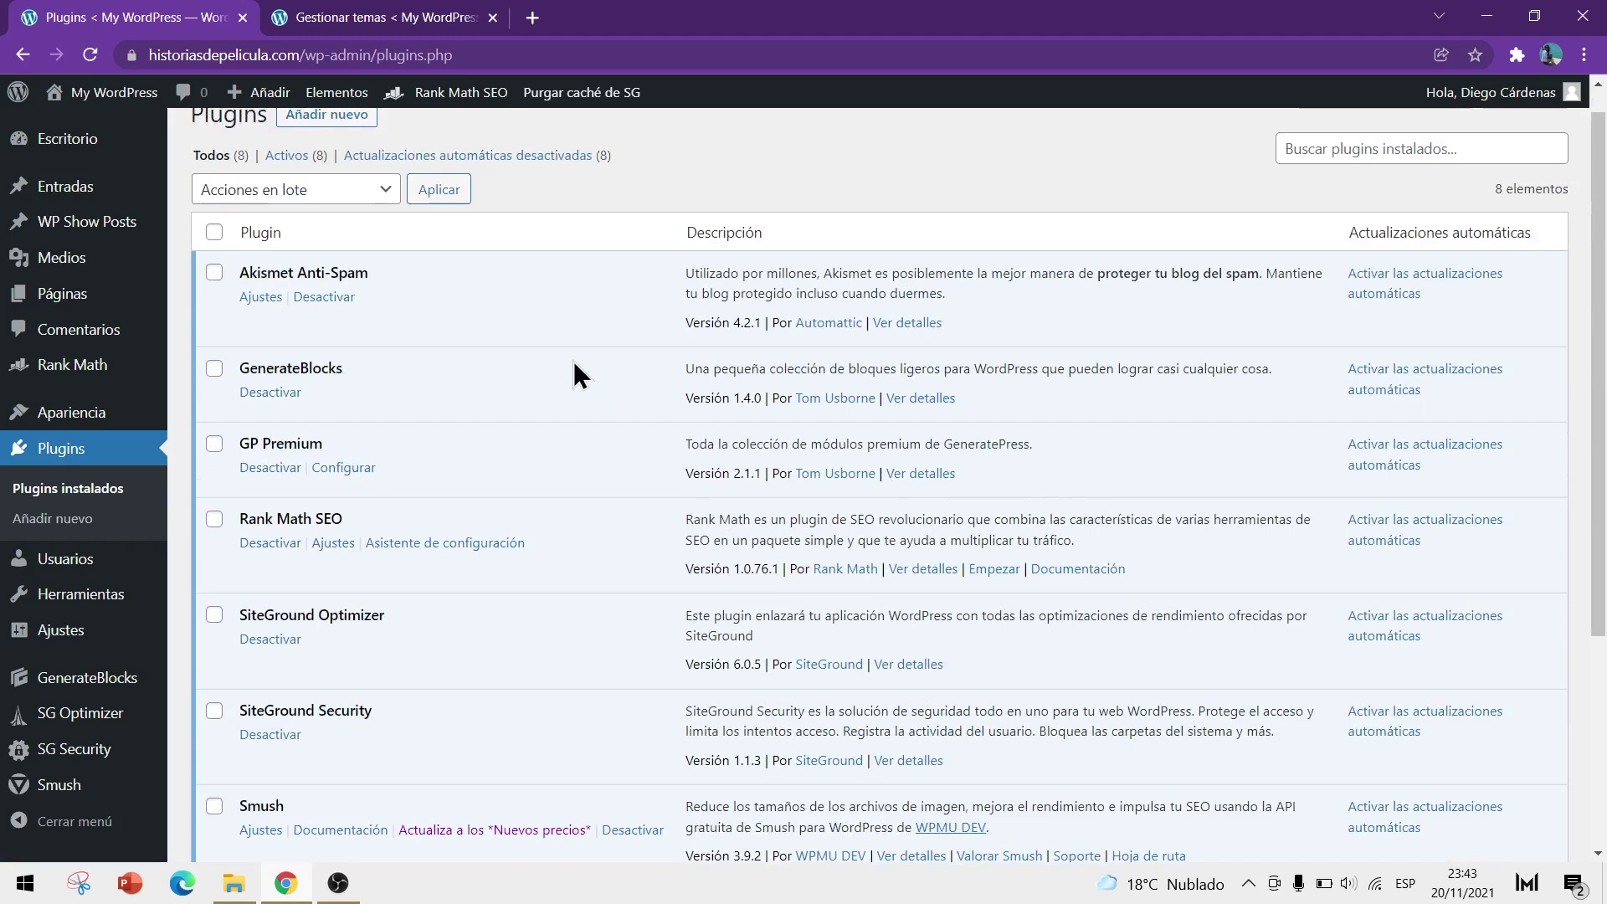
- Open the demo site's public homepage in a new browser tab and switch to it
mouse_move(132, 94)
right_click(115, 130)
left_click(210, 142)
left_click(429, 15)
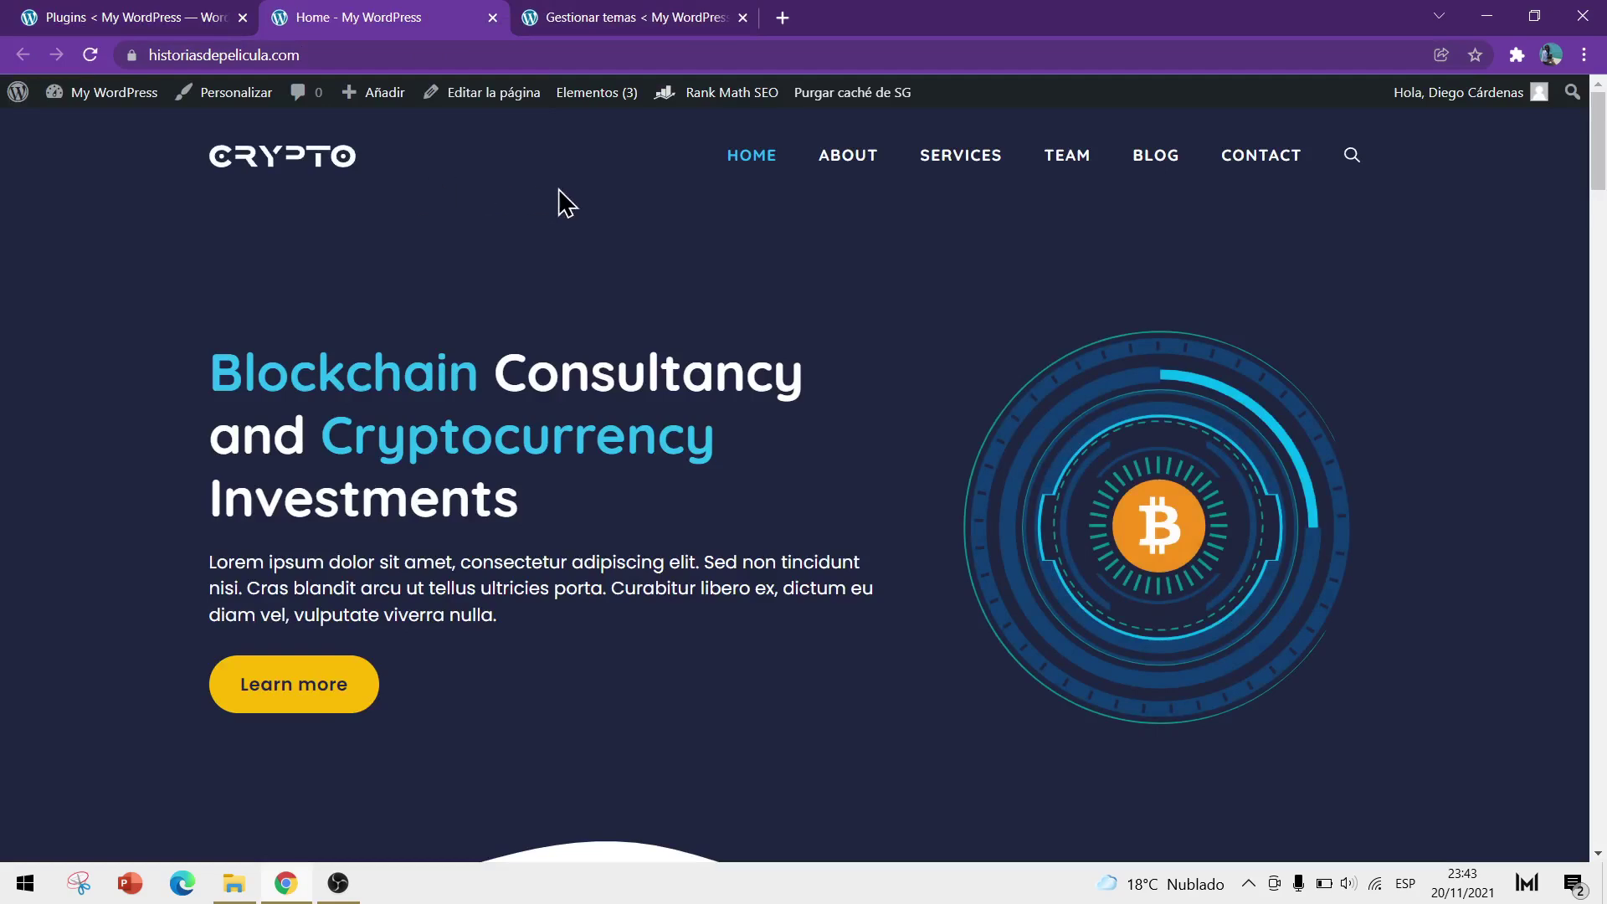
- Look over the demo site's public homepage from the hero banner through the service and getting-started sections, returning to its beginning
scroll(833, 293, "down", 5)
scroll(837, 293, "down", 5)
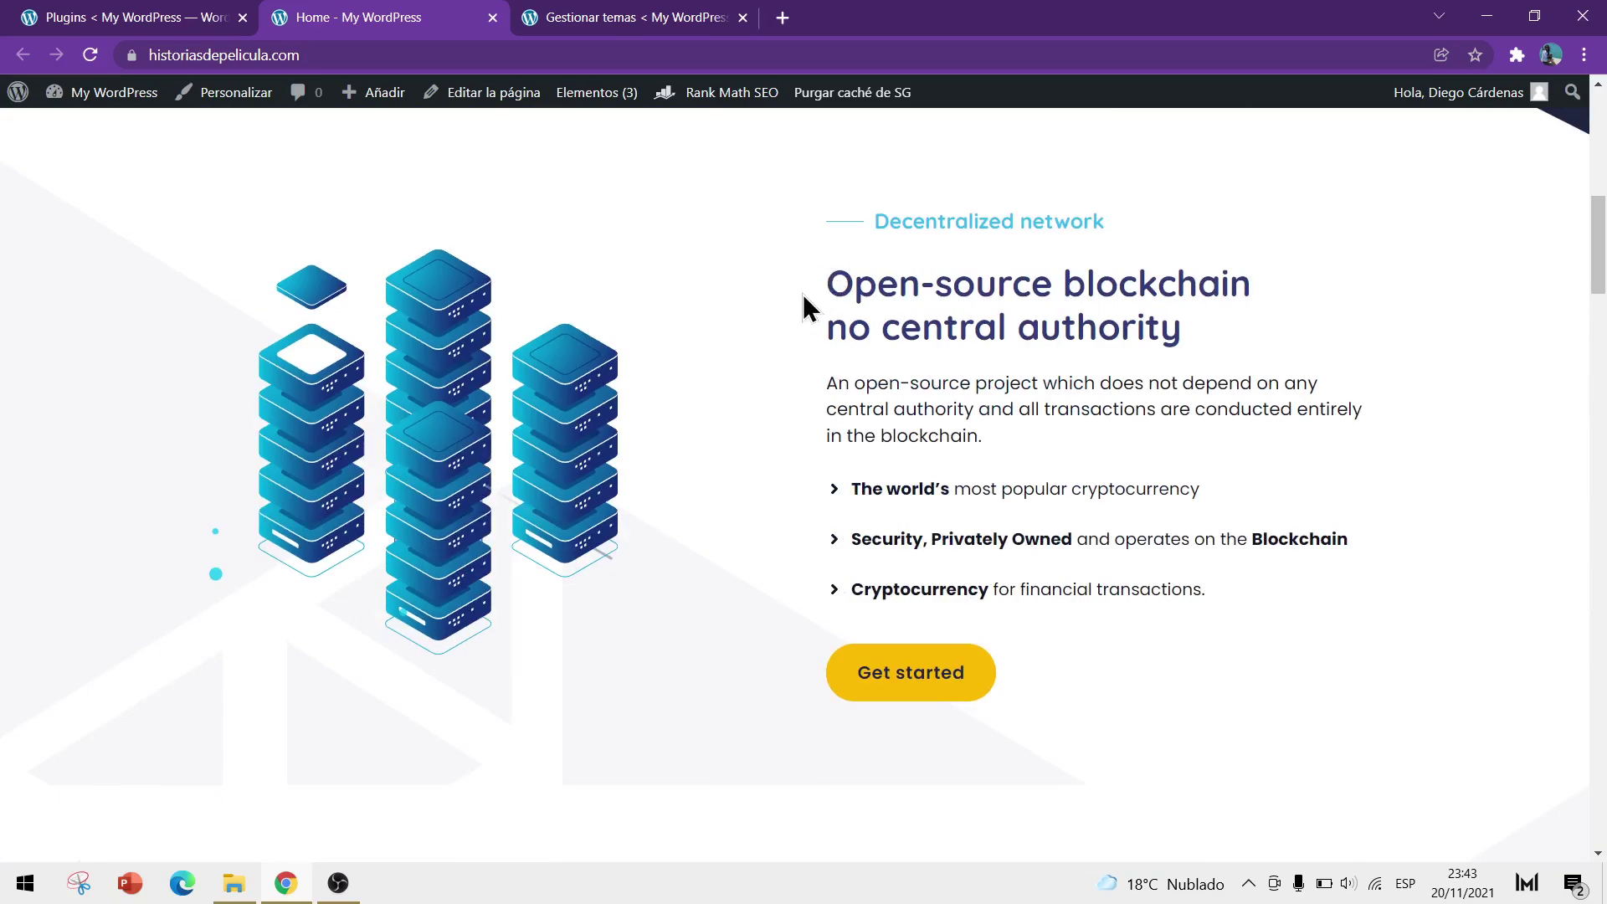
scroll(783, 310, "down", 15)
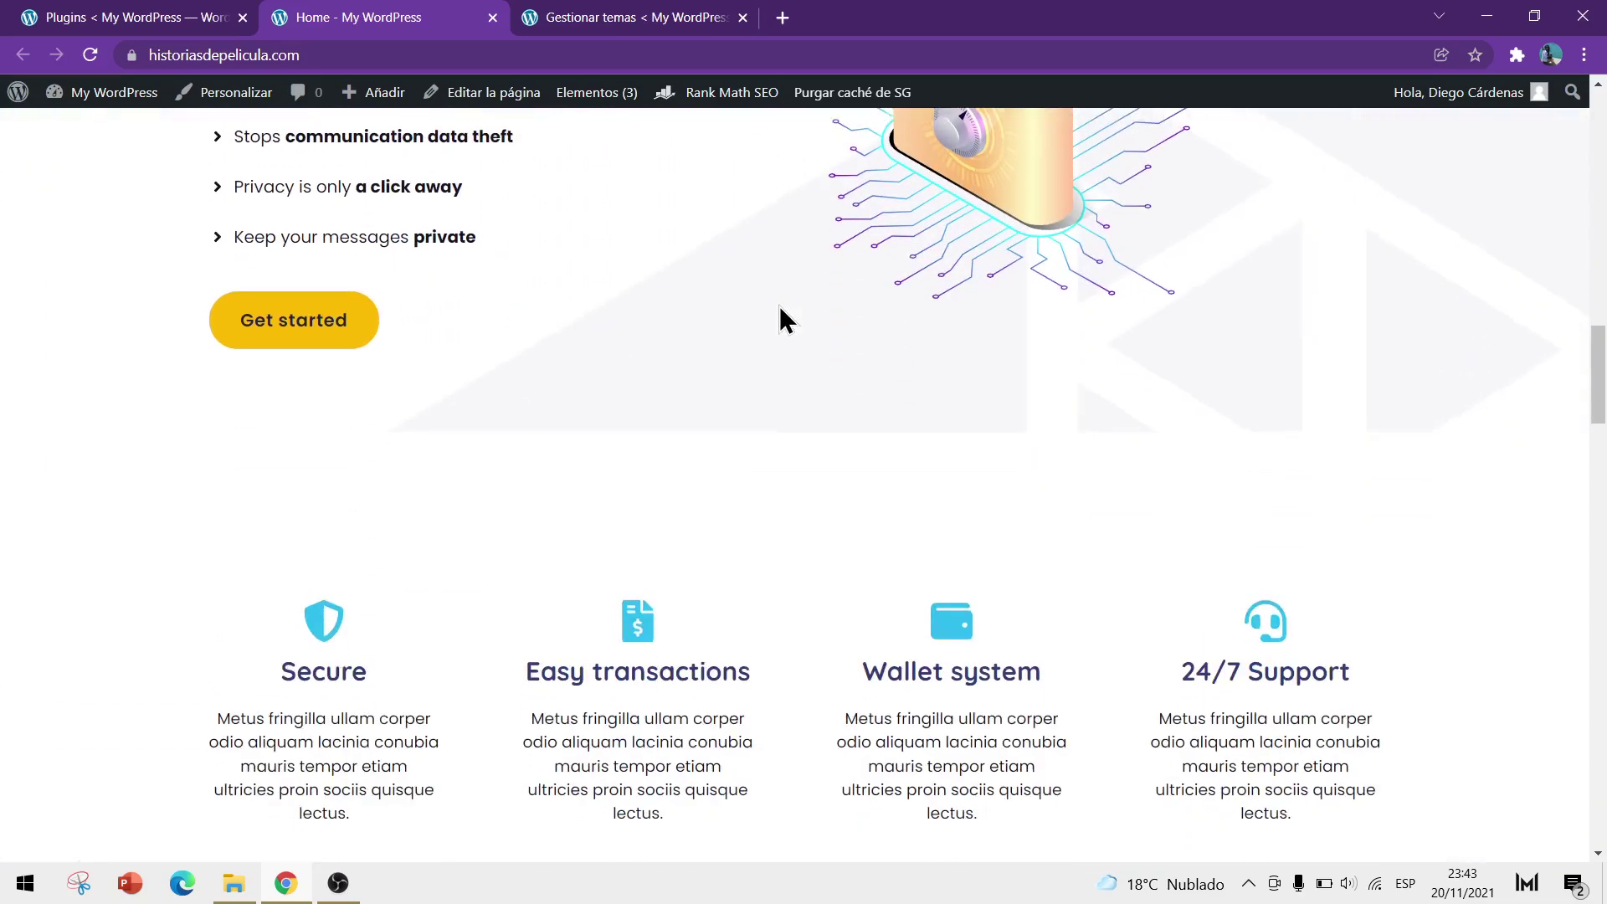
scroll(780, 307, "down", 11)
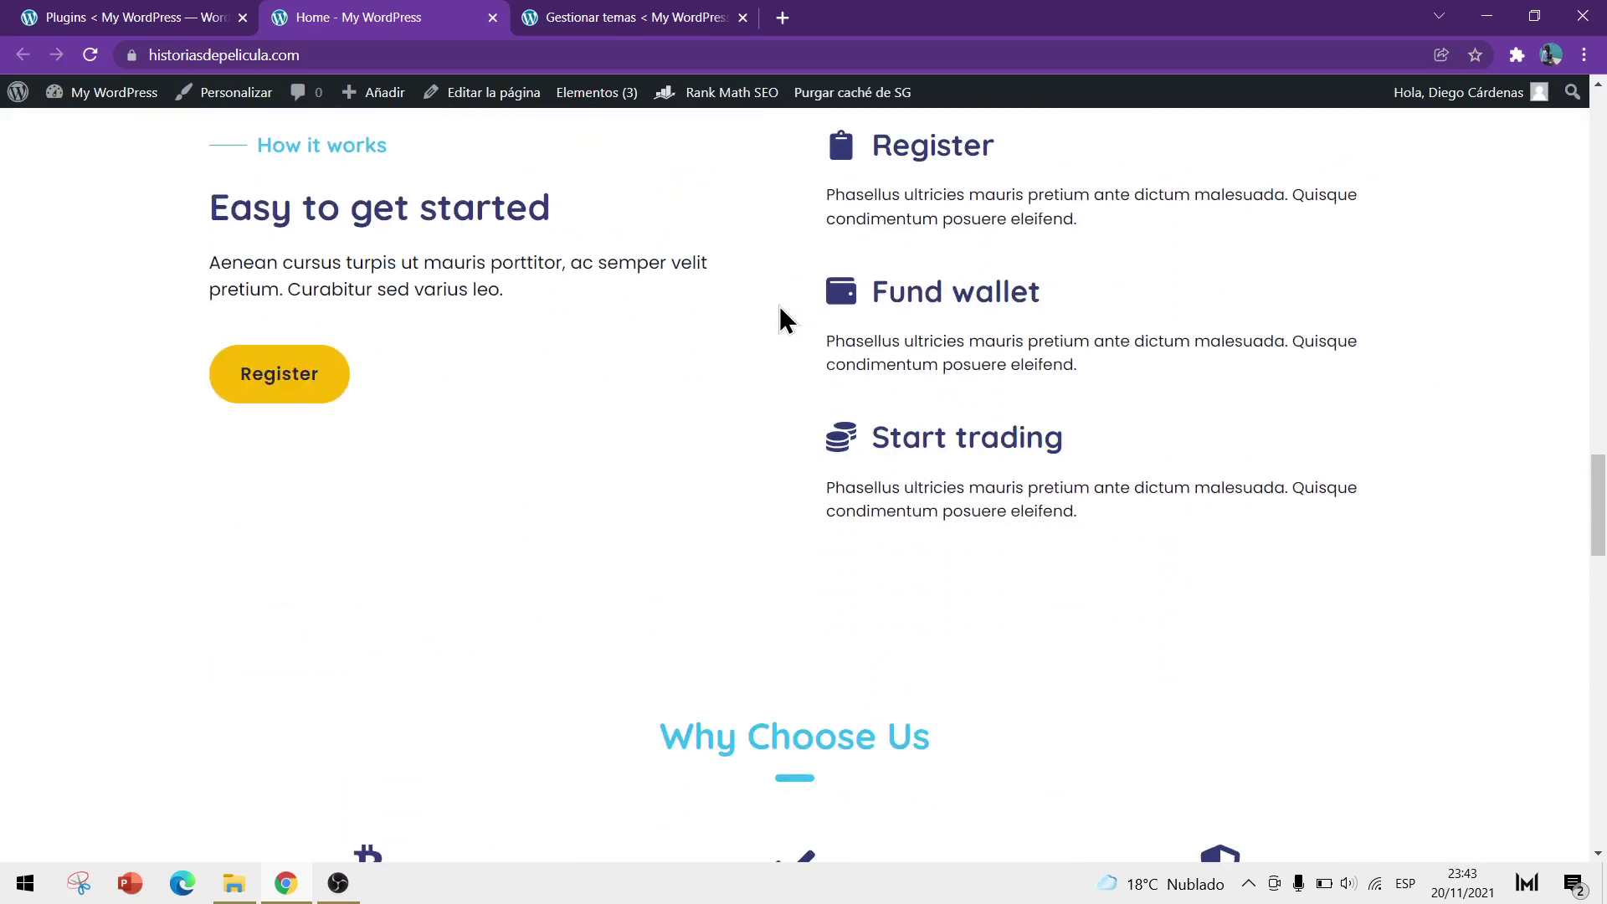
scroll(780, 306, "up", 9)
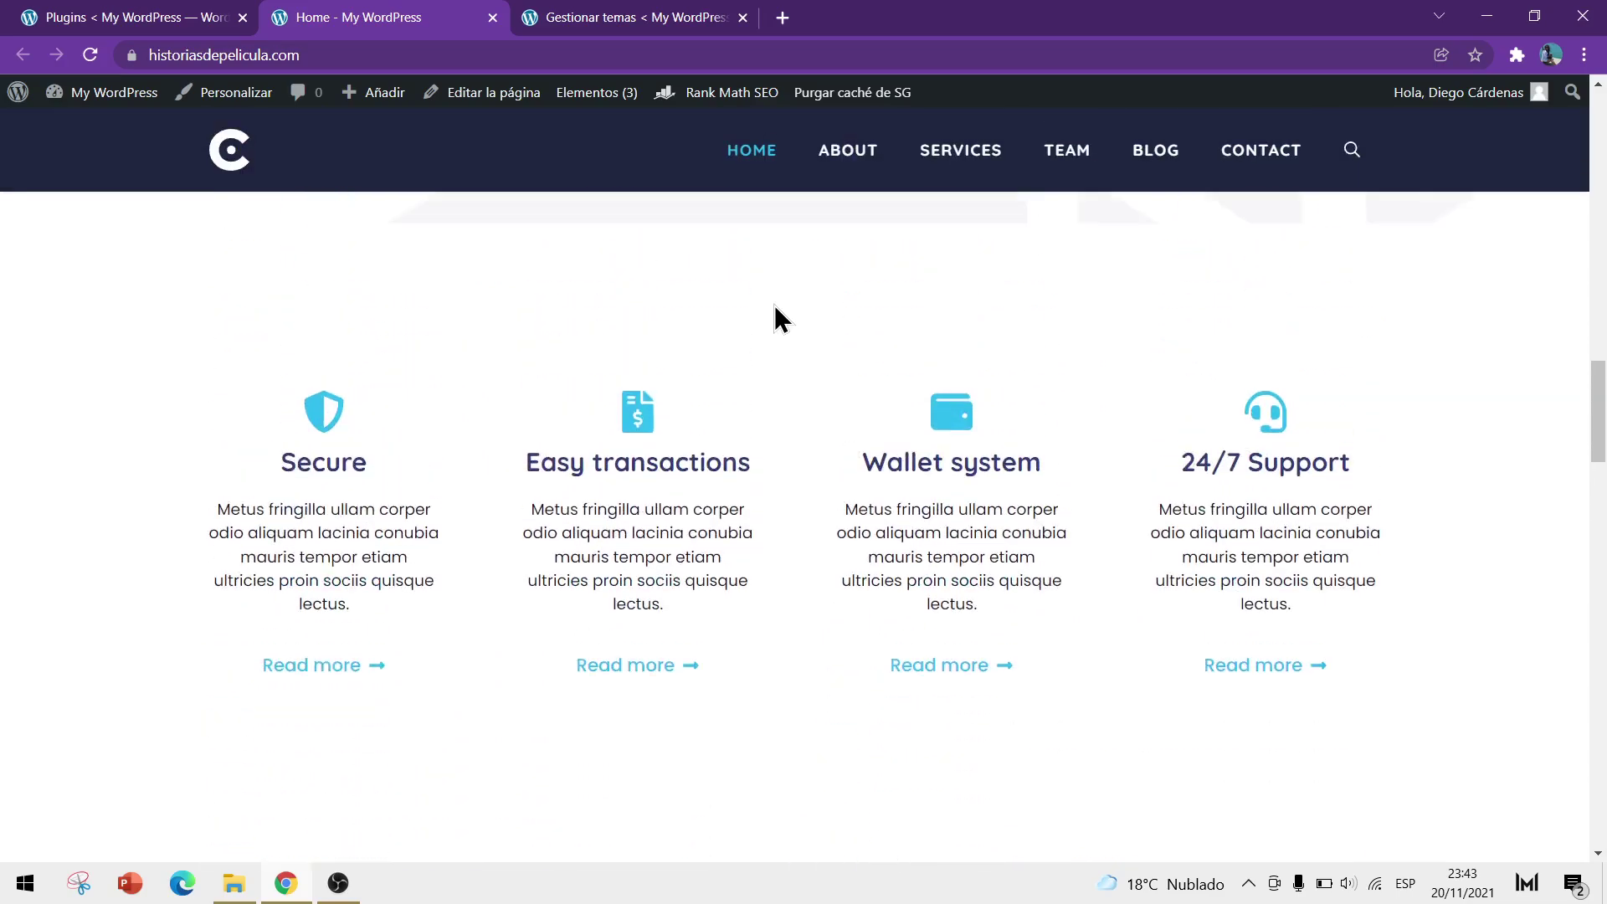
scroll(780, 318, "up", 20)
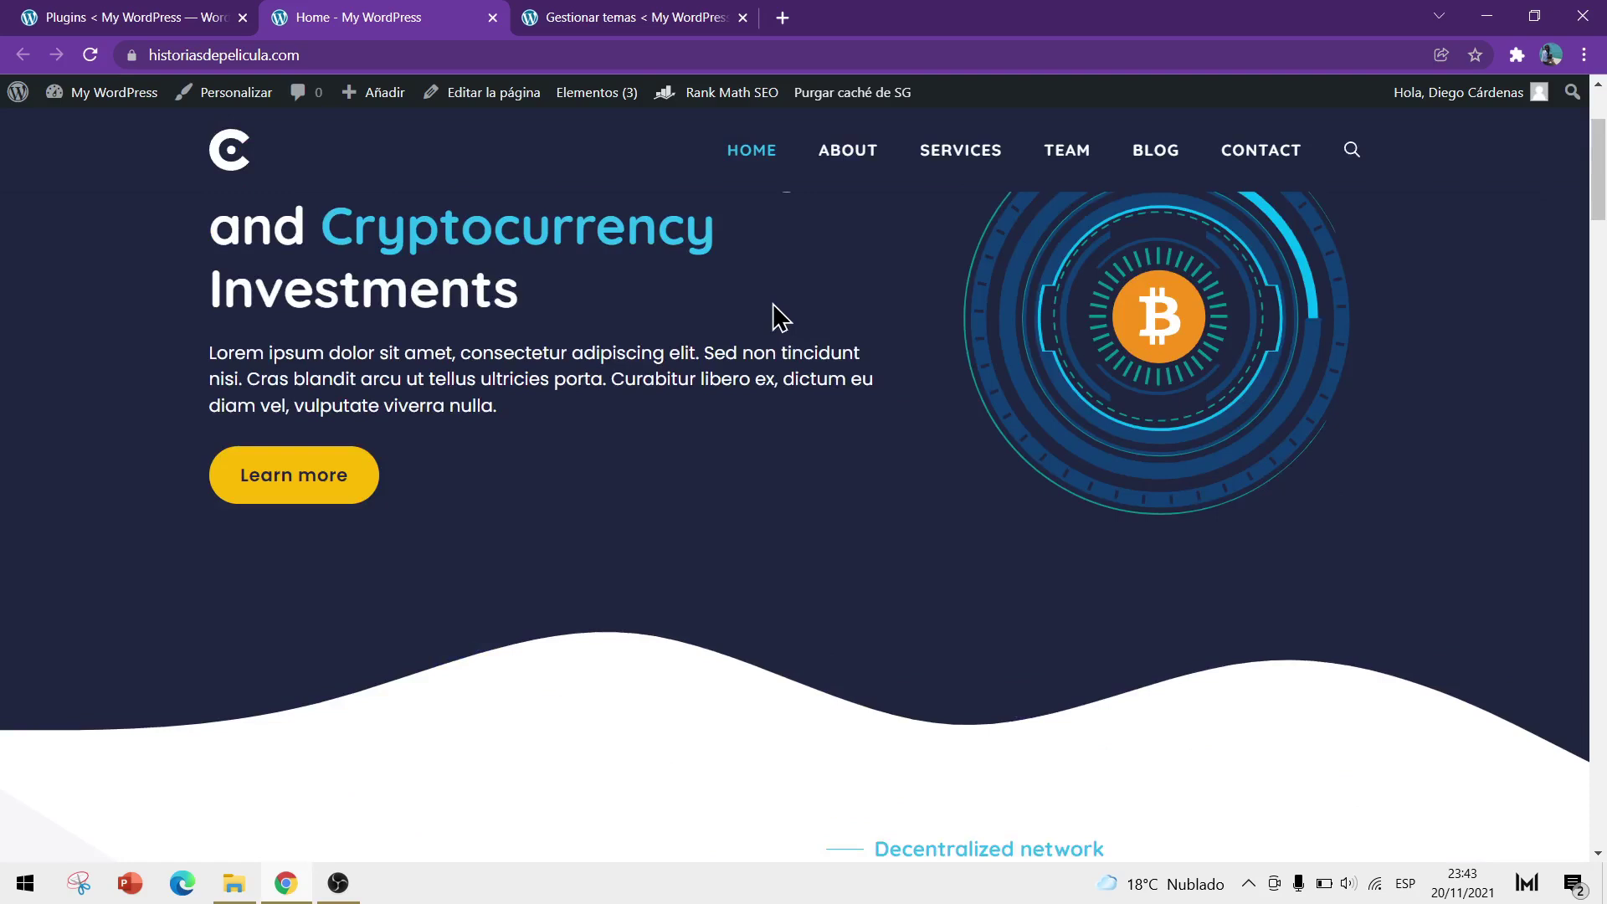
scroll(780, 316, "up", 3)
scroll(780, 312, "down", 3)
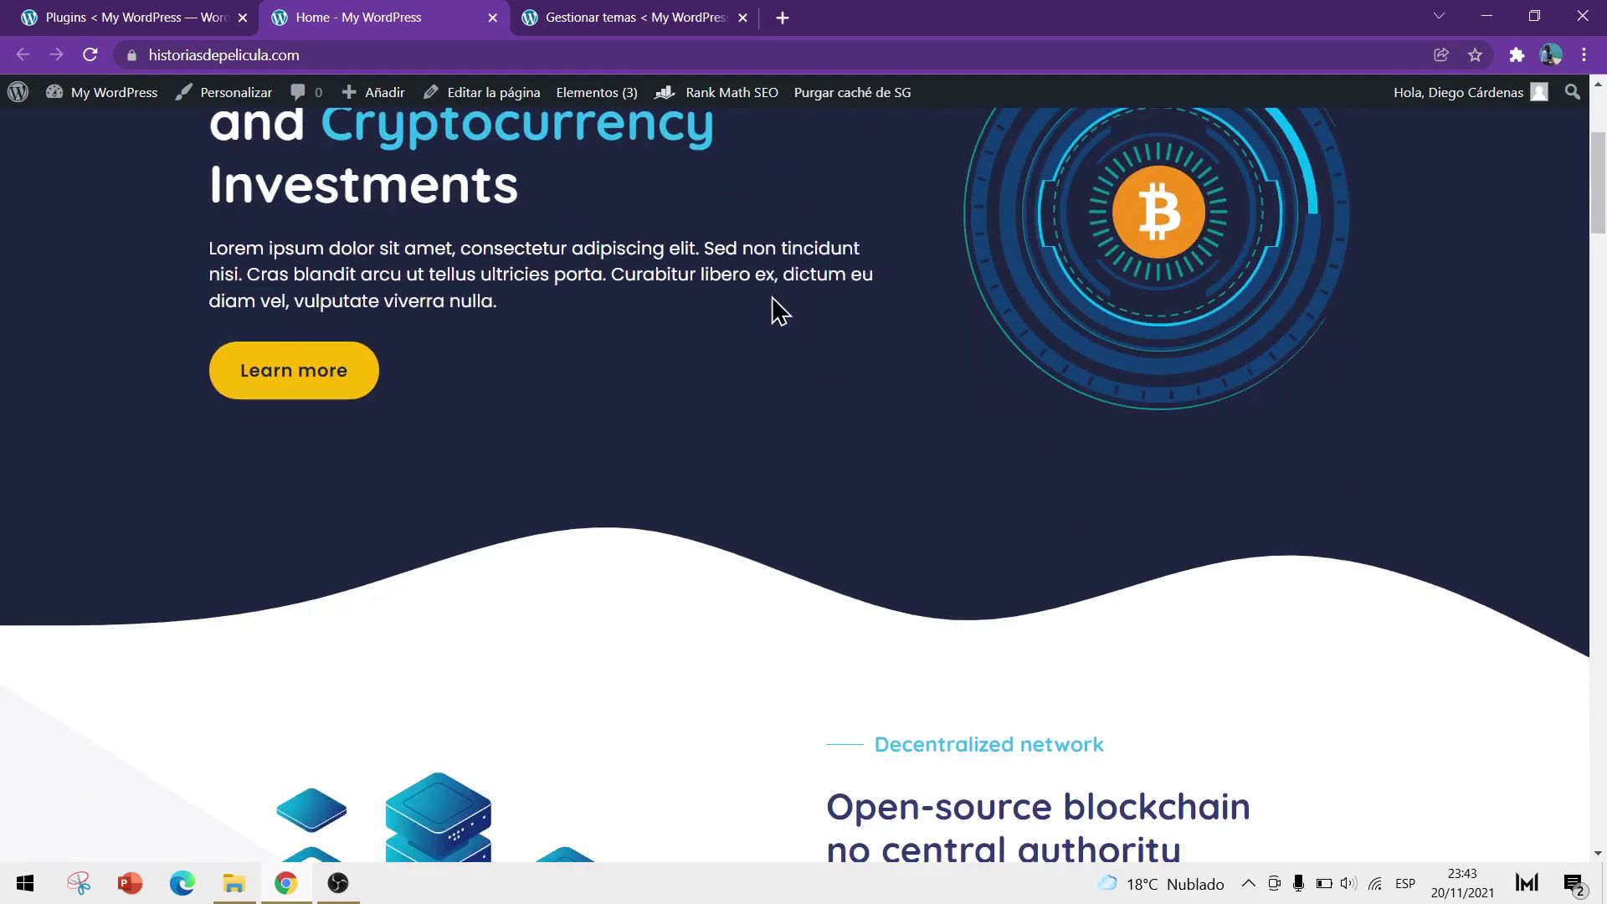
scroll(780, 312, "up", 3)
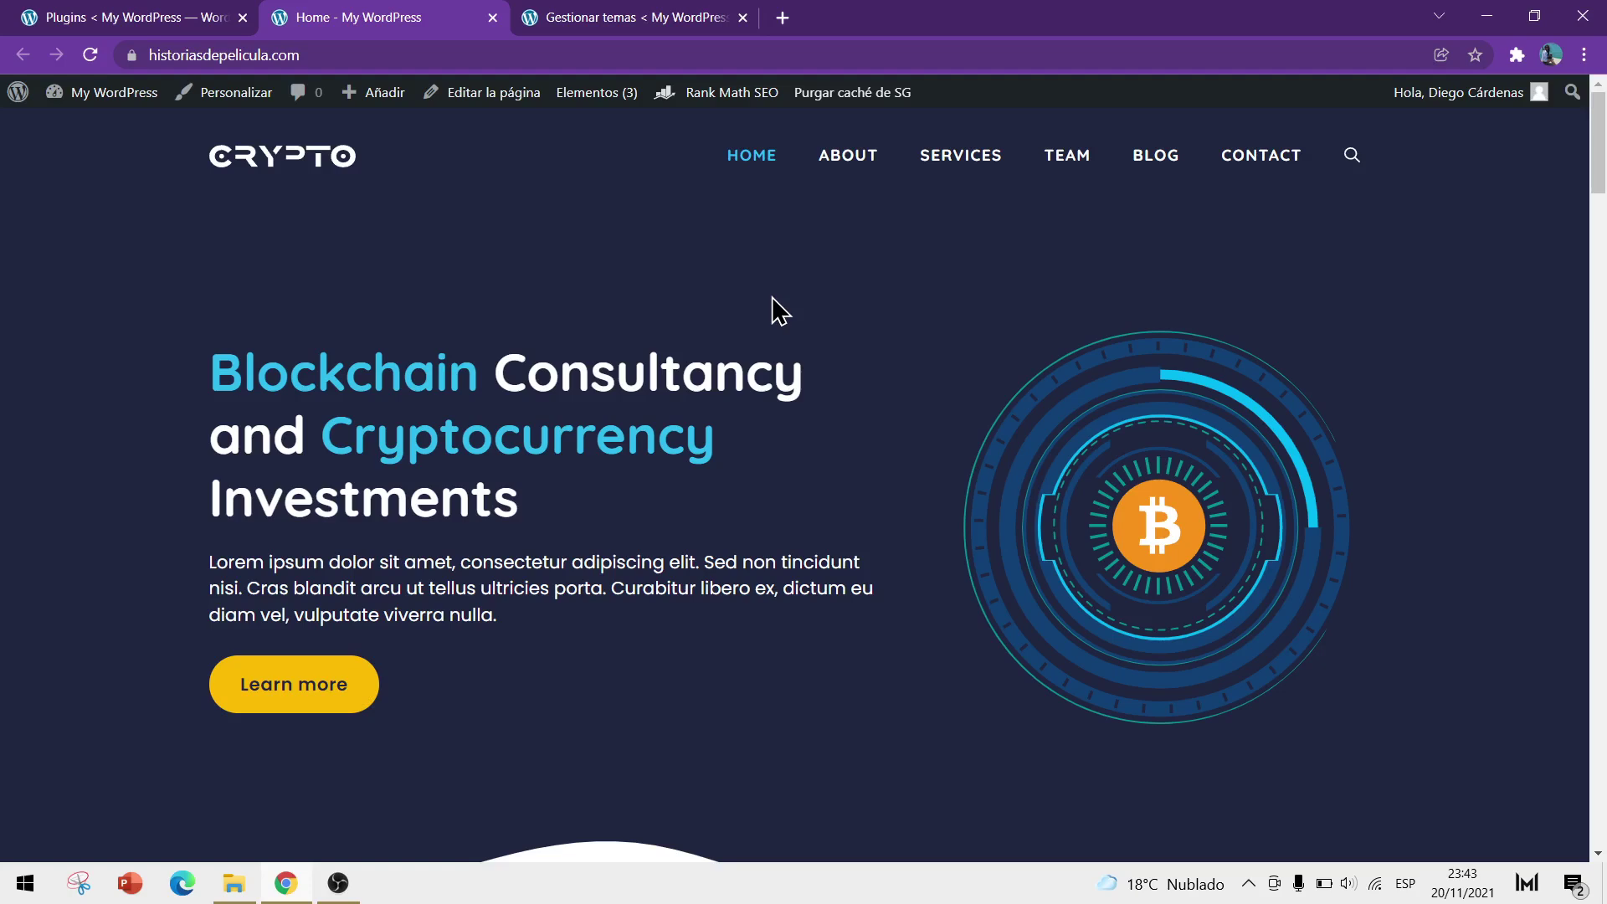
left_click(342, 884)
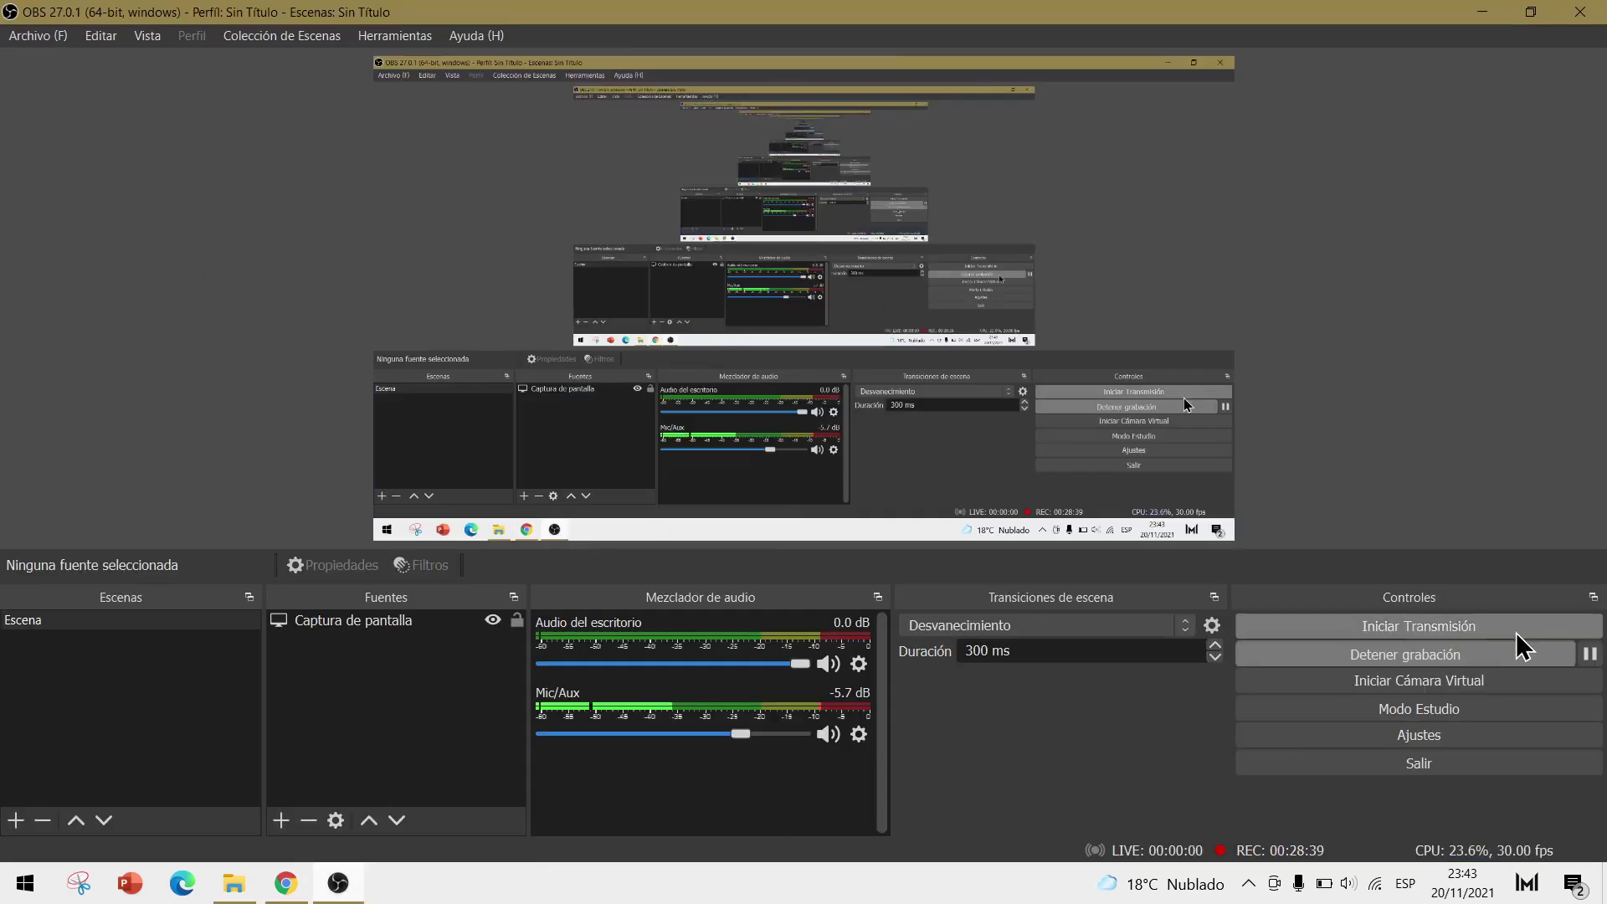